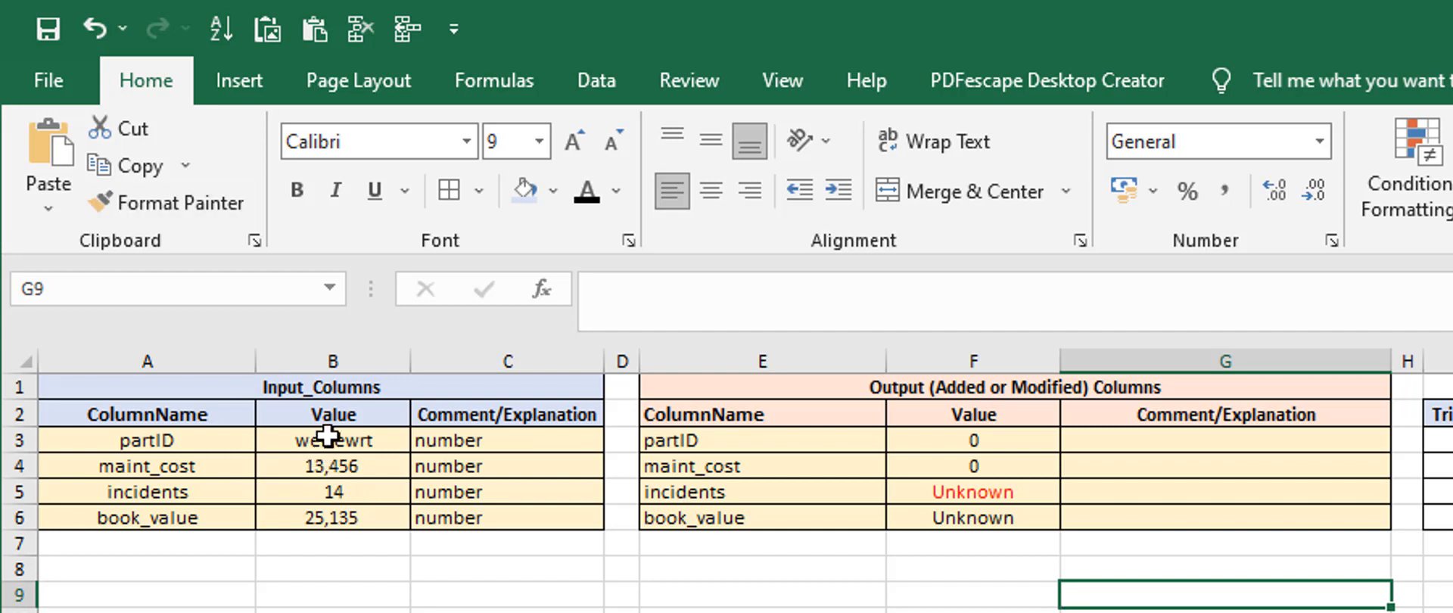
Set the partID value in the Input_Columns table to 123
{"action": "left_click_drag", "start_coordinate": [266, 383], "coordinate": [289, 499]}
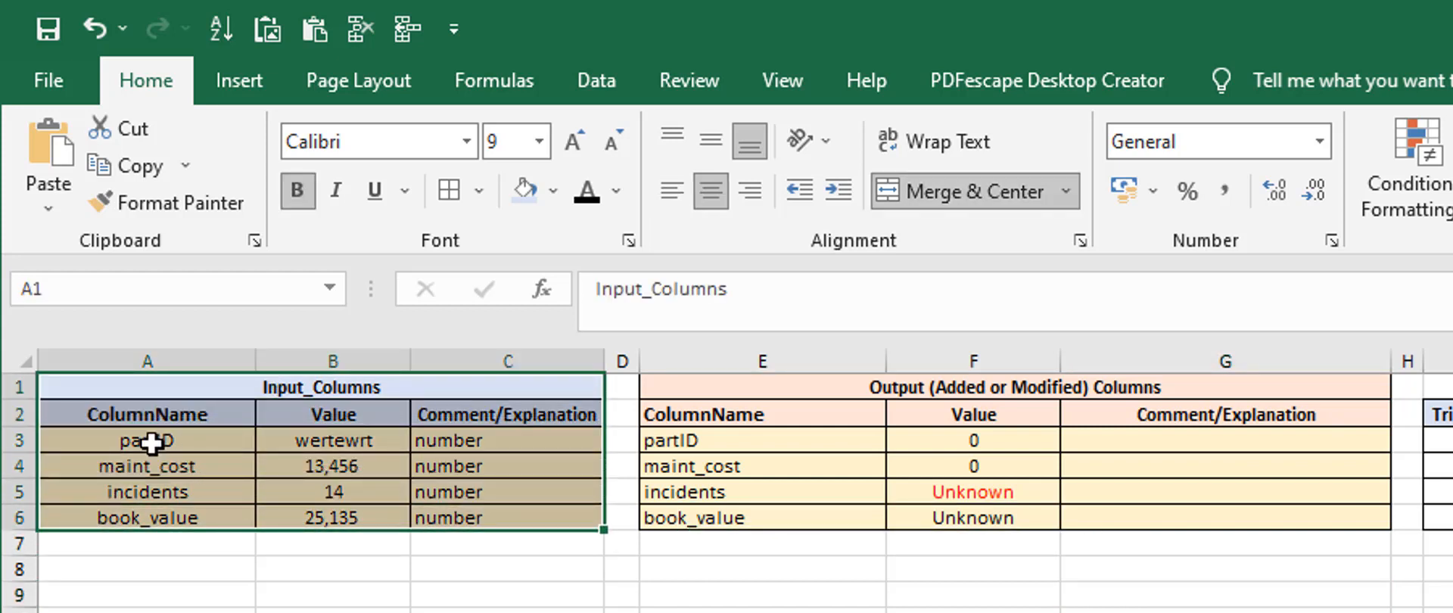
{"action": "left_click_drag", "start_coordinate": [159, 447], "coordinate": [186, 524]}
{"action": "left_click_drag", "start_coordinate": [340, 443], "coordinate": [325, 518]}
{"action": "left_click_drag", "start_coordinate": [140, 443], "coordinate": [142, 522]}
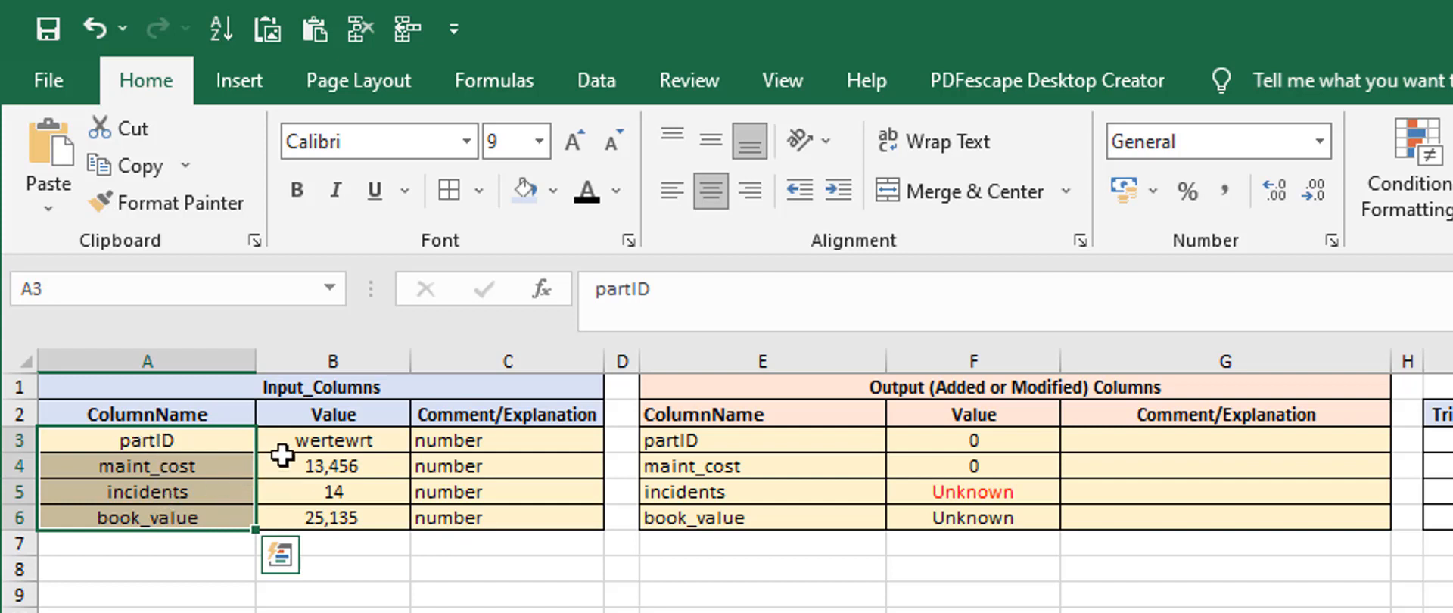
{"action": "left_click_drag", "start_coordinate": [318, 444], "coordinate": [316, 522]}
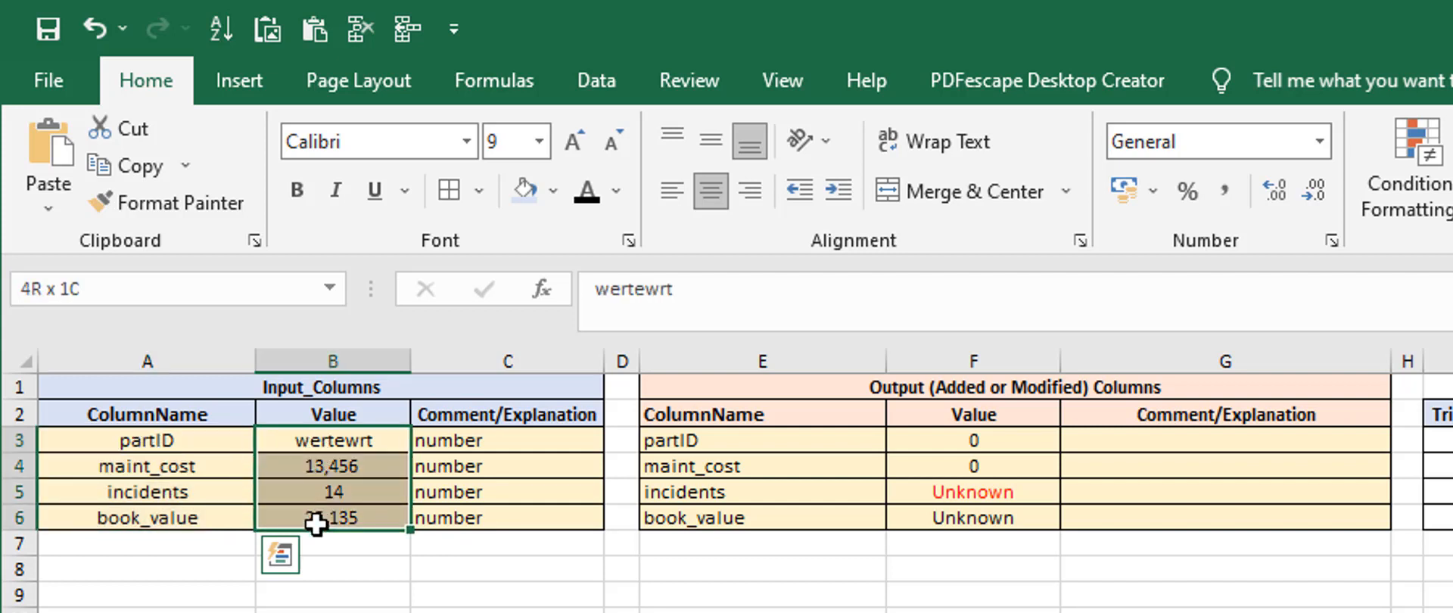
{"action": "left_click", "coordinate": [306, 441]}
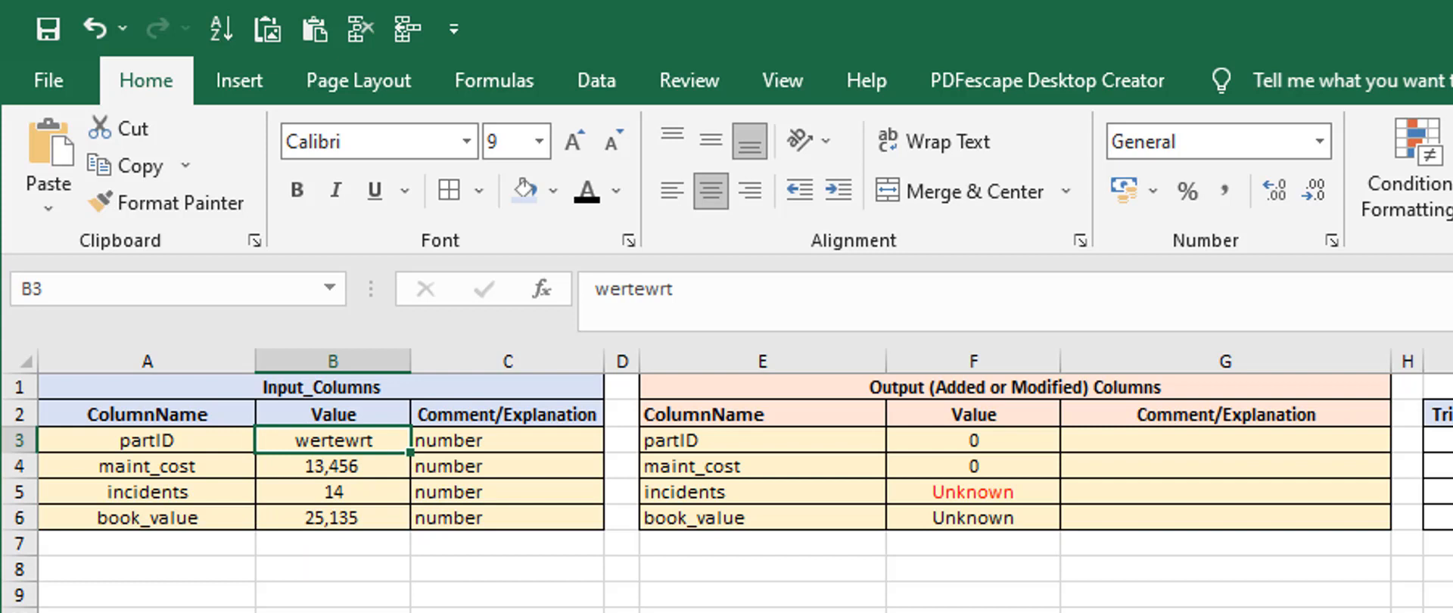
{"action": "type", "text": "123"}
{"action": "key", "text": "Return"}
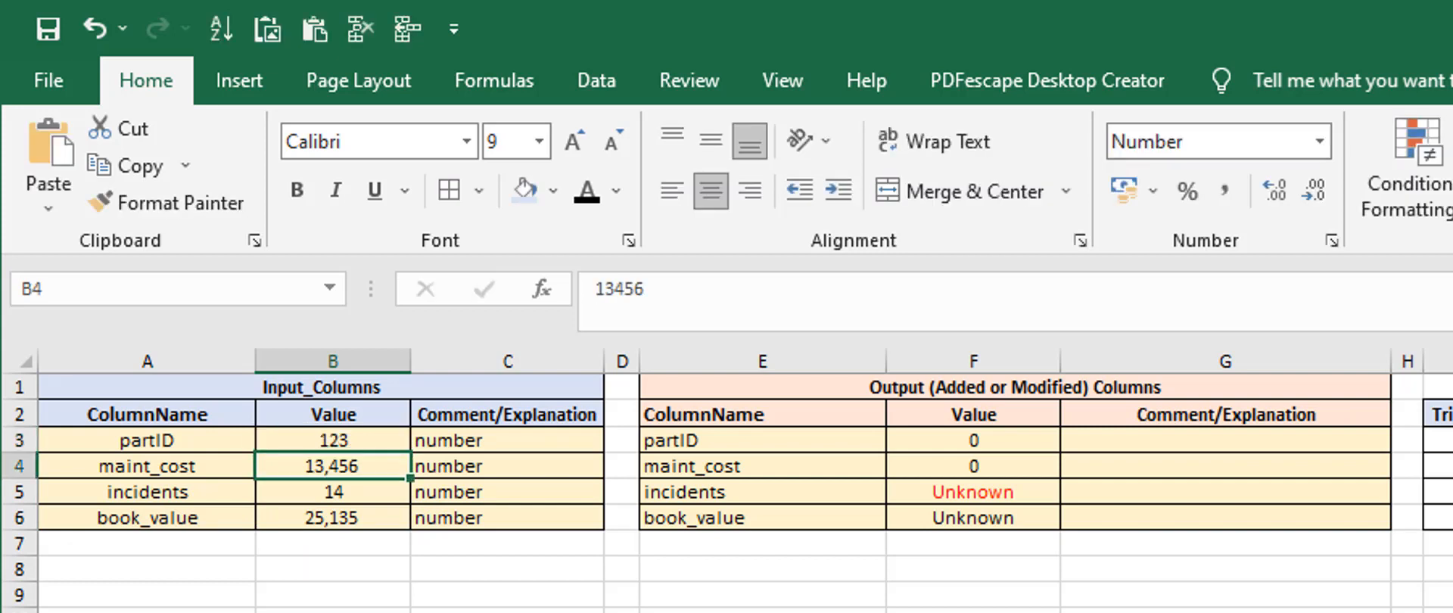
Examine the column names and values in the output table alongside the partID input
{"action": "key", "text": "Up"}
{"action": "key", "text": "Right"}
{"action": "key", "text": "Right"}
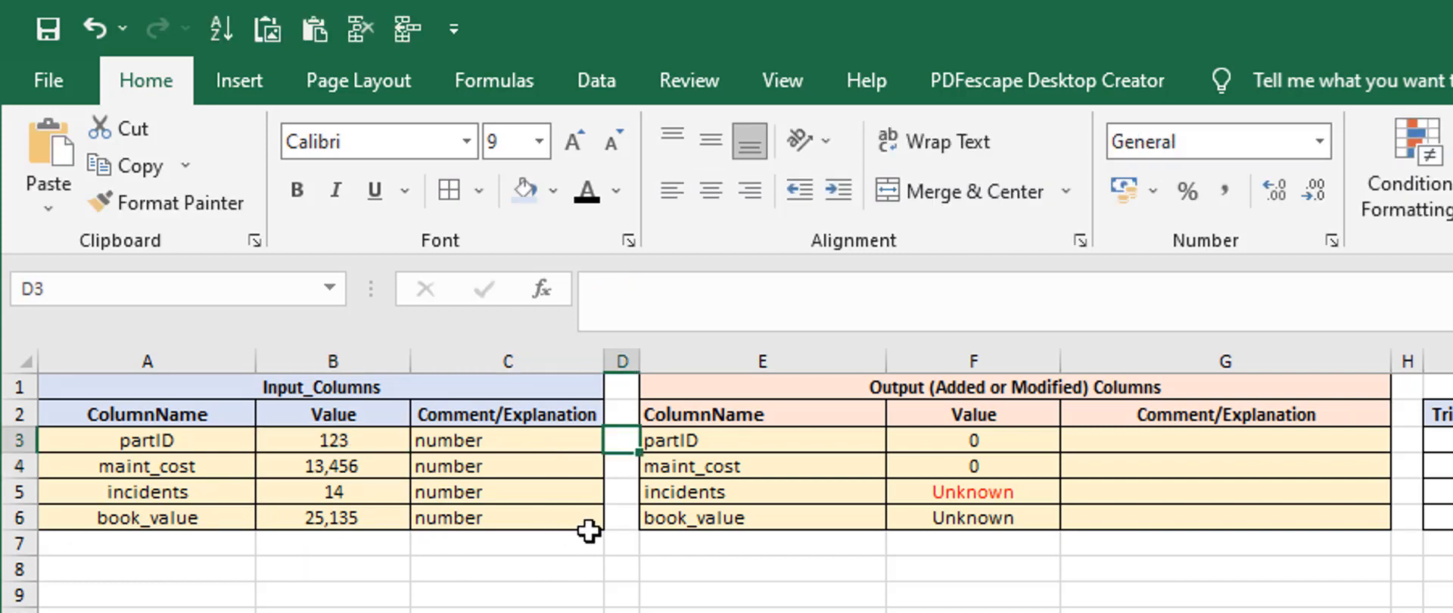
{"action": "key", "text": "Right"}
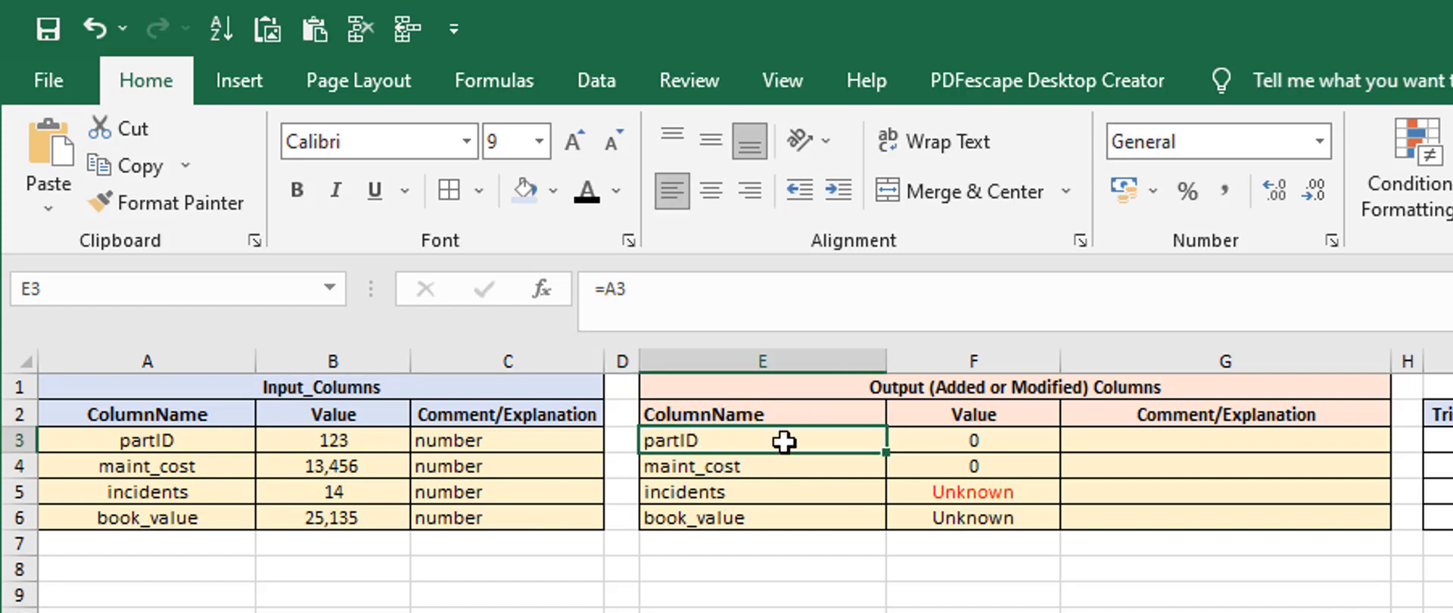
{"action": "left_click_drag", "start_coordinate": [784, 442], "coordinate": [969, 514]}
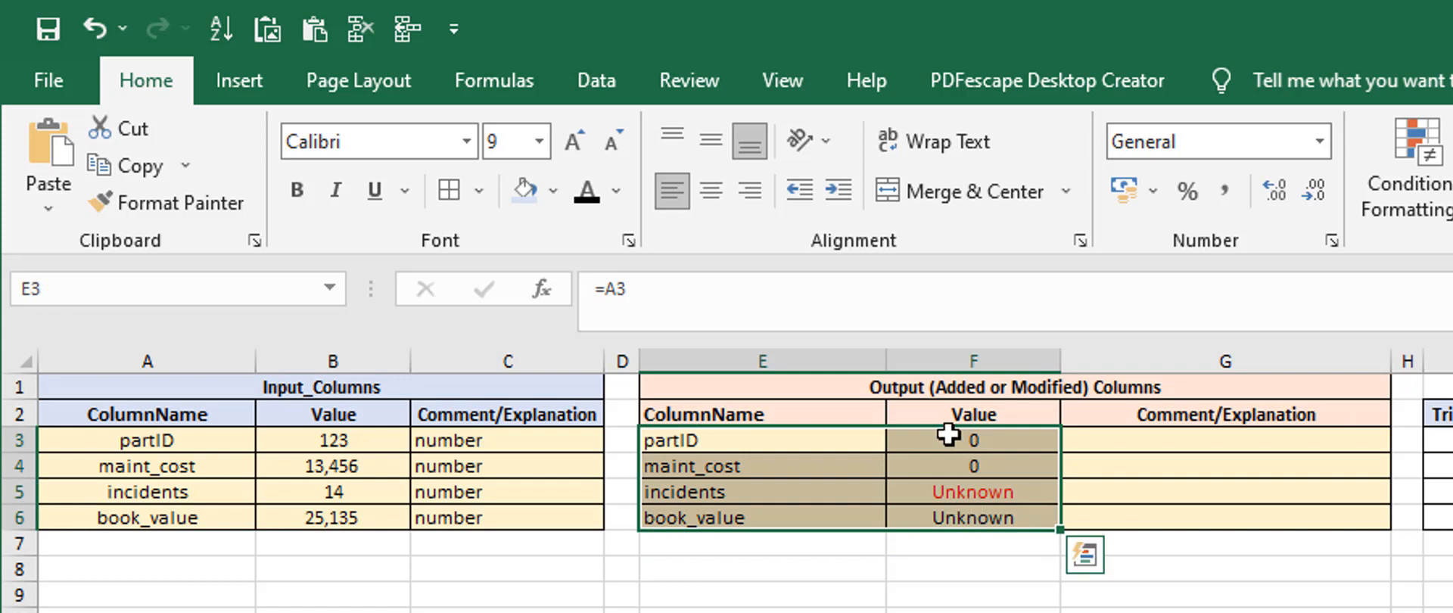
{"action": "left_click_drag", "start_coordinate": [948, 434], "coordinate": [969, 518]}
{"action": "left_click", "coordinate": [740, 444]}
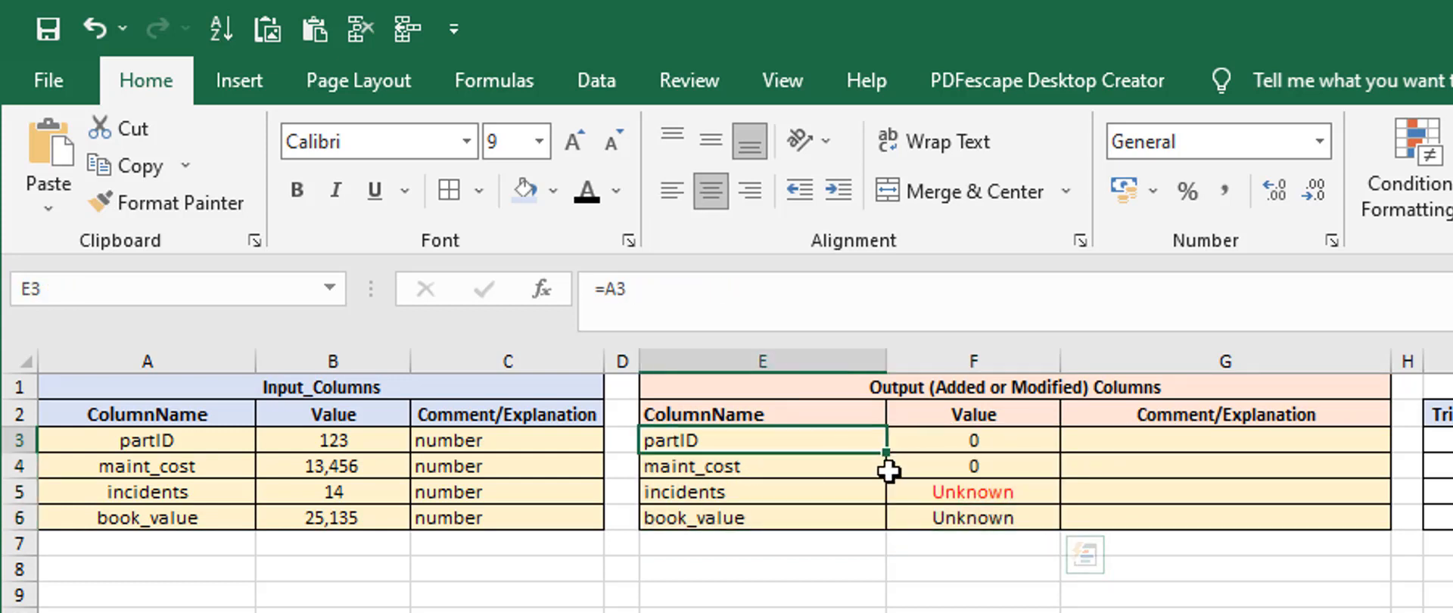
{"action": "left_click_drag", "start_coordinate": [888, 470], "coordinate": [932, 528]}
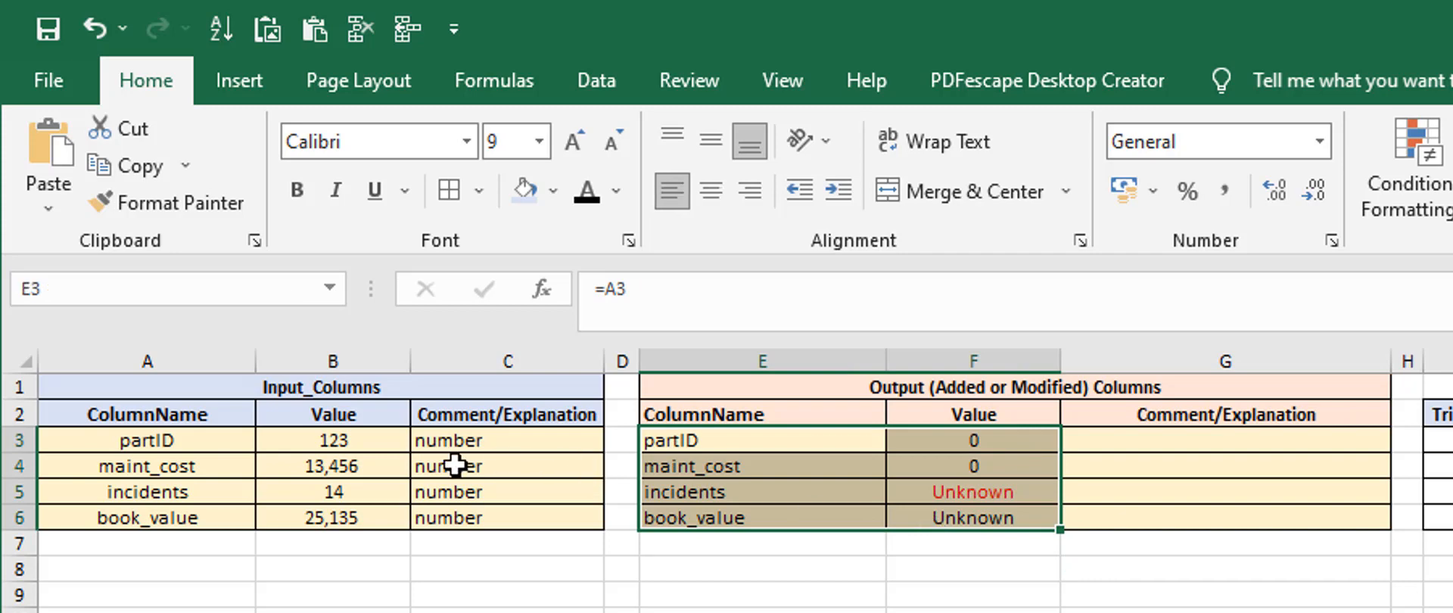
{"action": "left_click", "coordinate": [353, 439]}
Link the partID output value to its input with =B3 and fill the formula down through the book_value row
{"action": "left_click", "coordinate": [1010, 448]}
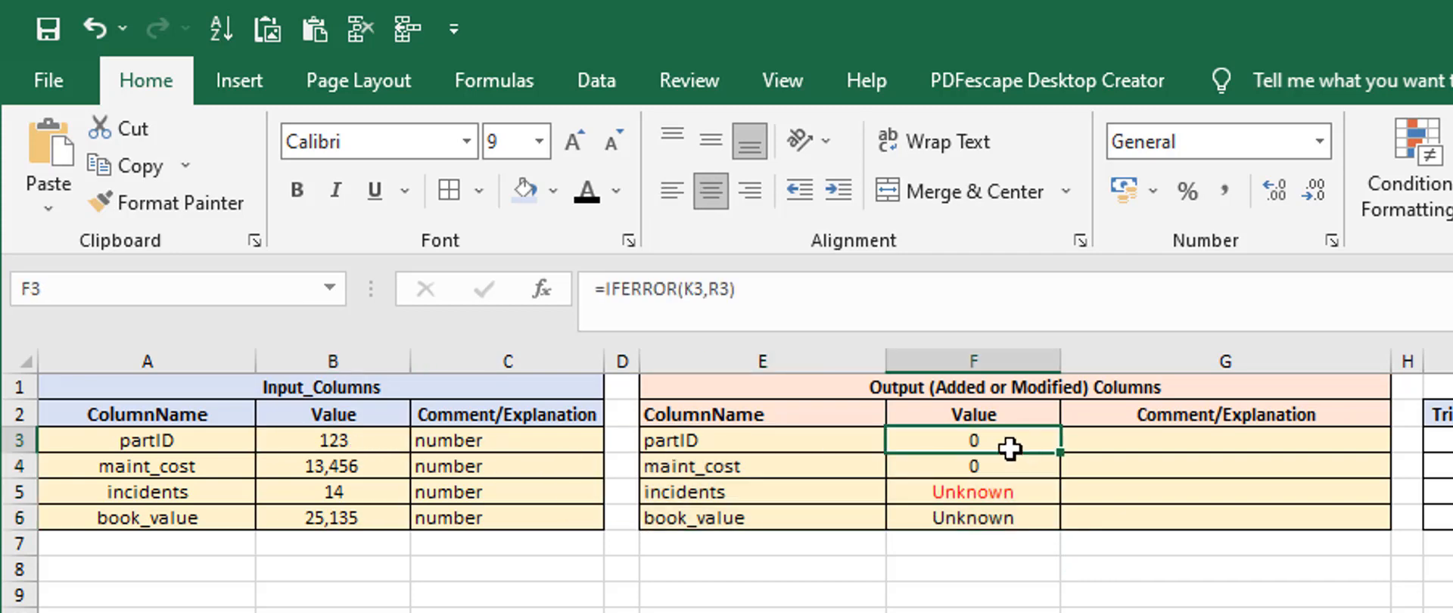
{"action": "type", "text": "="}
{"action": "left_click", "coordinate": [325, 445]}
{"action": "key", "text": "Return"}
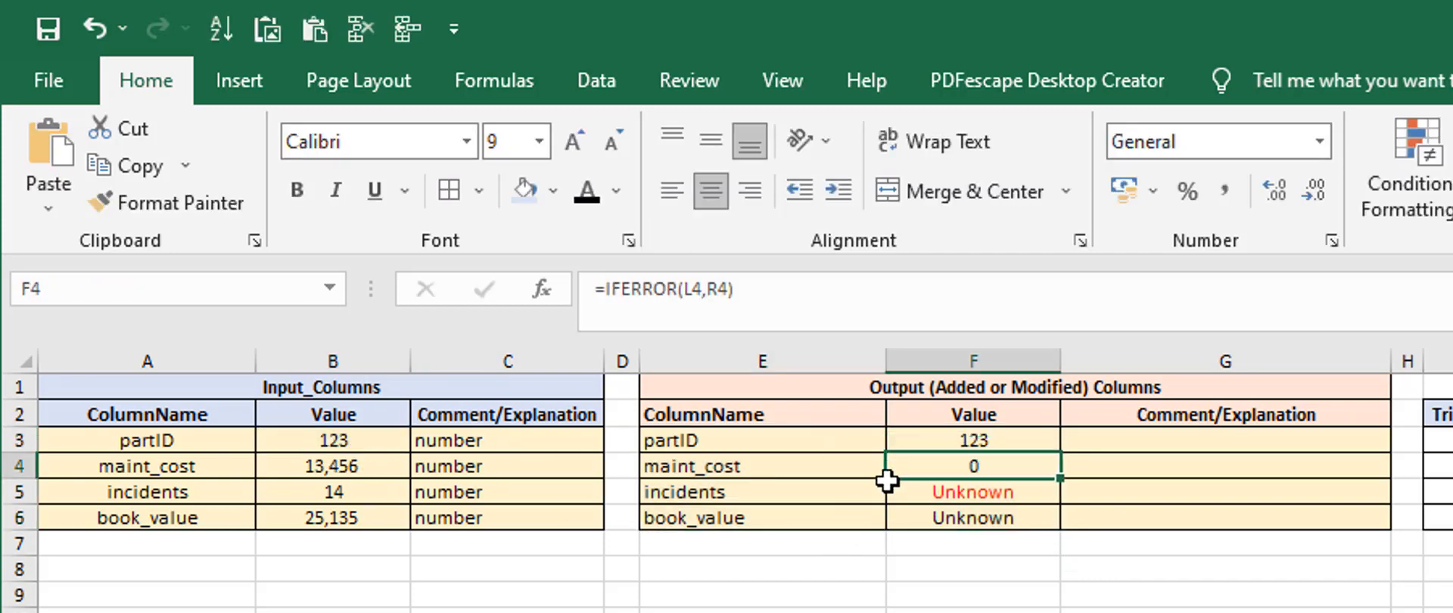
{"action": "left_click", "coordinate": [1029, 439]}
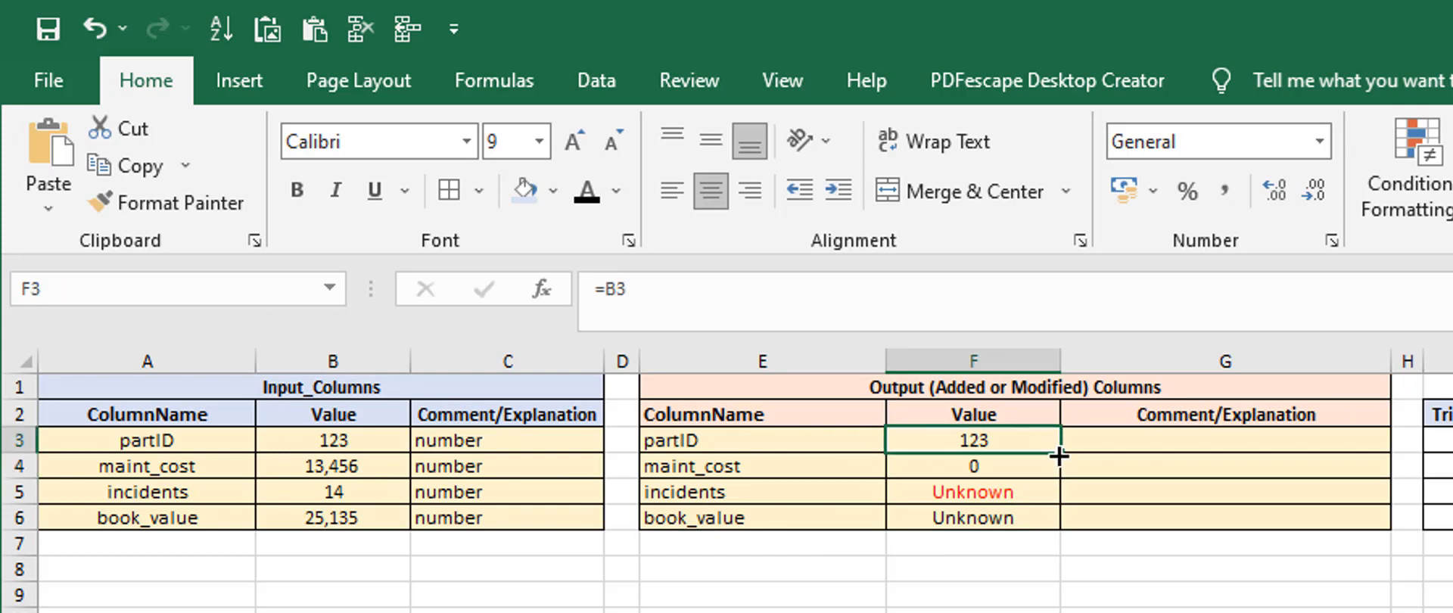
{"action": "left_click_drag", "start_coordinate": [1058, 455], "coordinate": [1059, 523]}
{"action": "left_click", "coordinate": [1075, 610]}
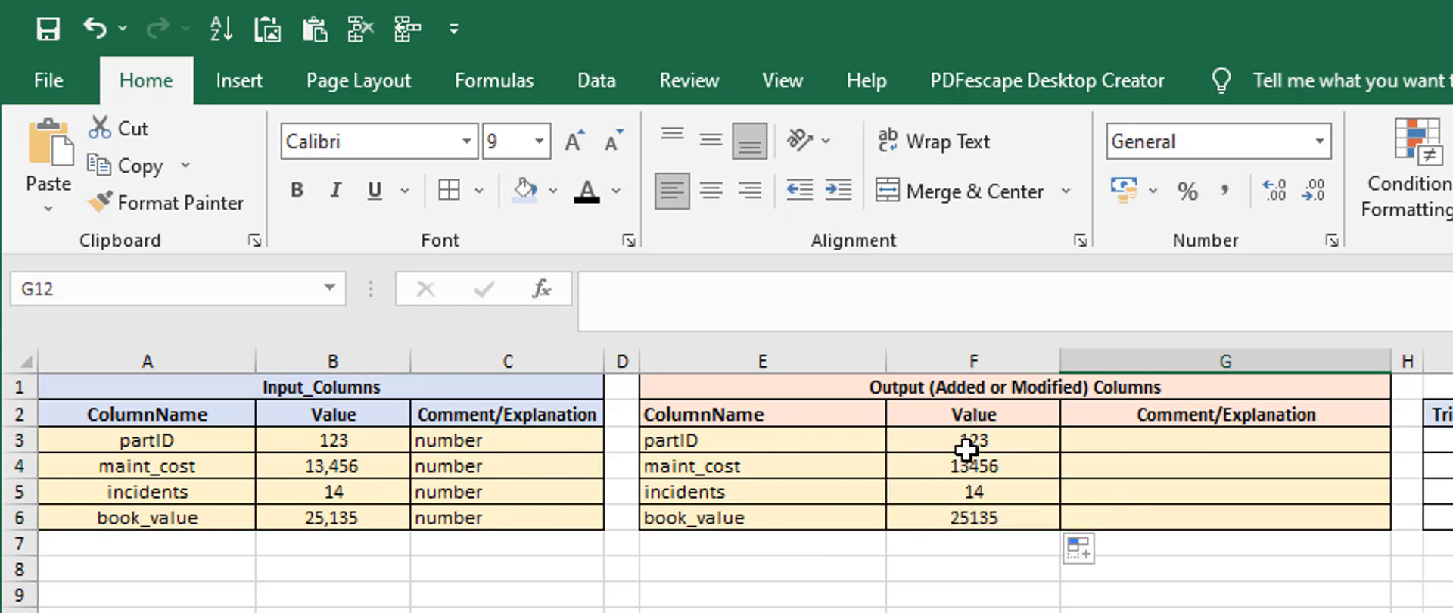
Compare the input and output tables' names and values, and look over the Trimmed Lowercase Value helper column
{"action": "left_click_drag", "start_coordinate": [129, 443], "coordinate": [325, 512]}
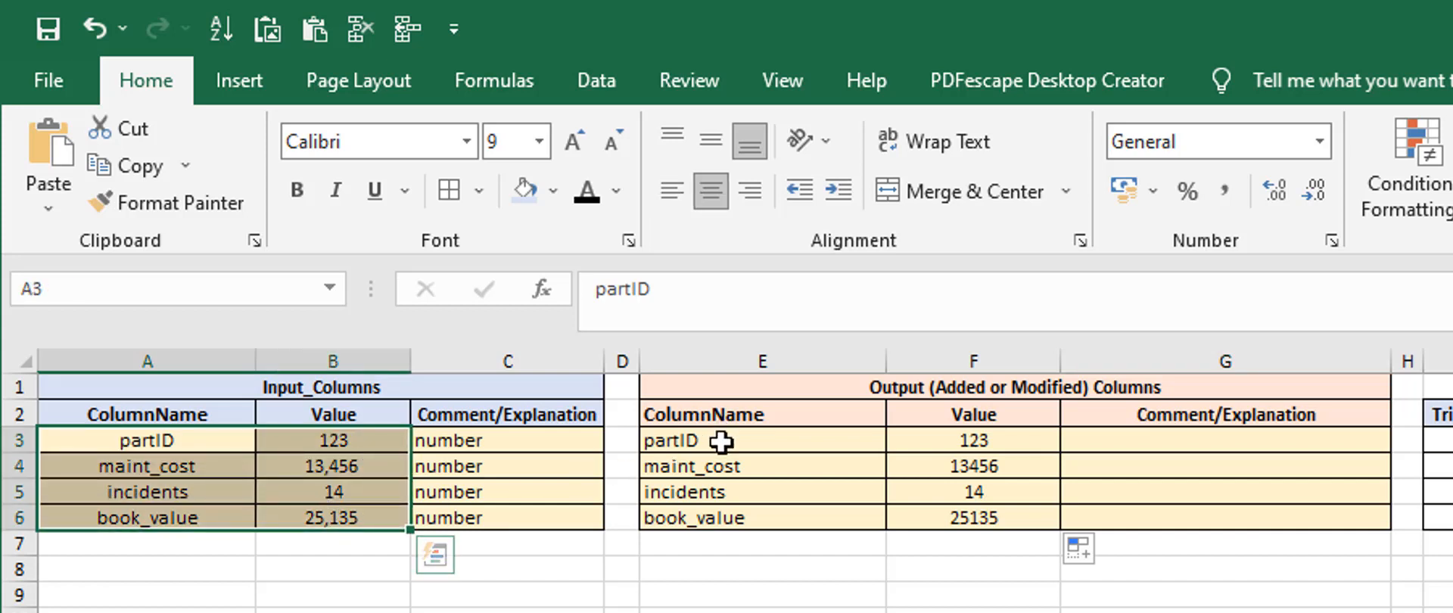
{"action": "left_click_drag", "start_coordinate": [709, 443], "coordinate": [934, 528]}
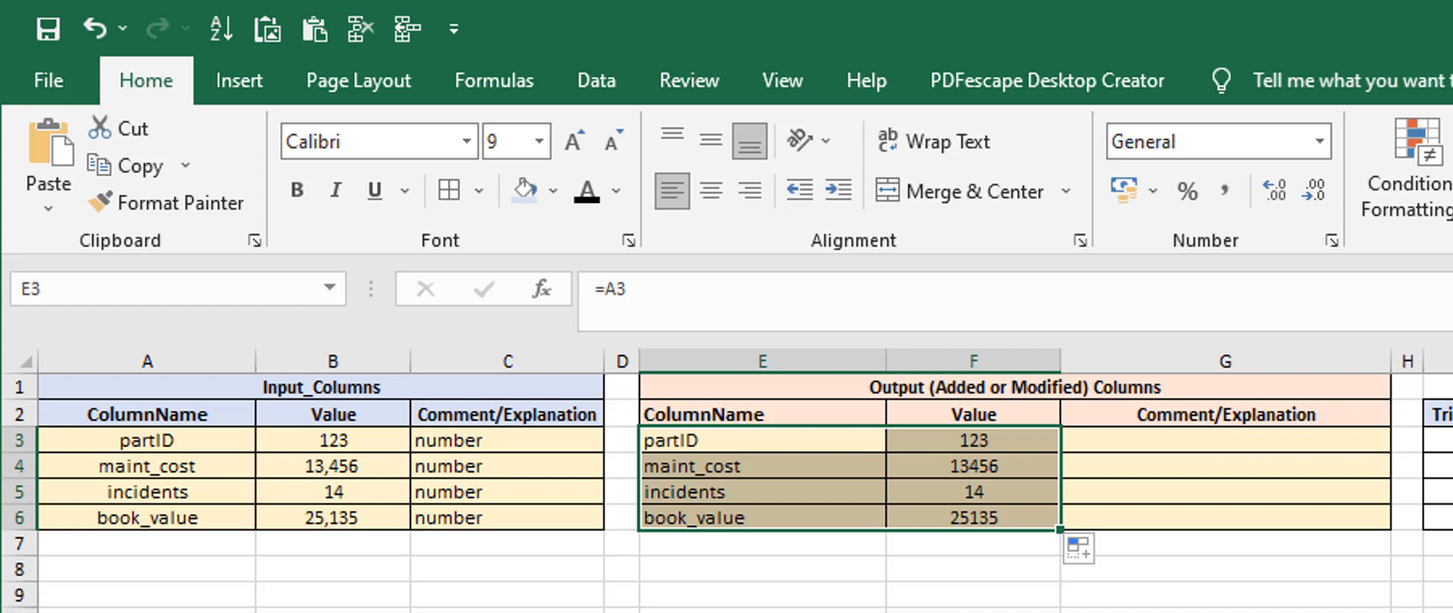
{"action": "left_click", "coordinate": [960, 587]}
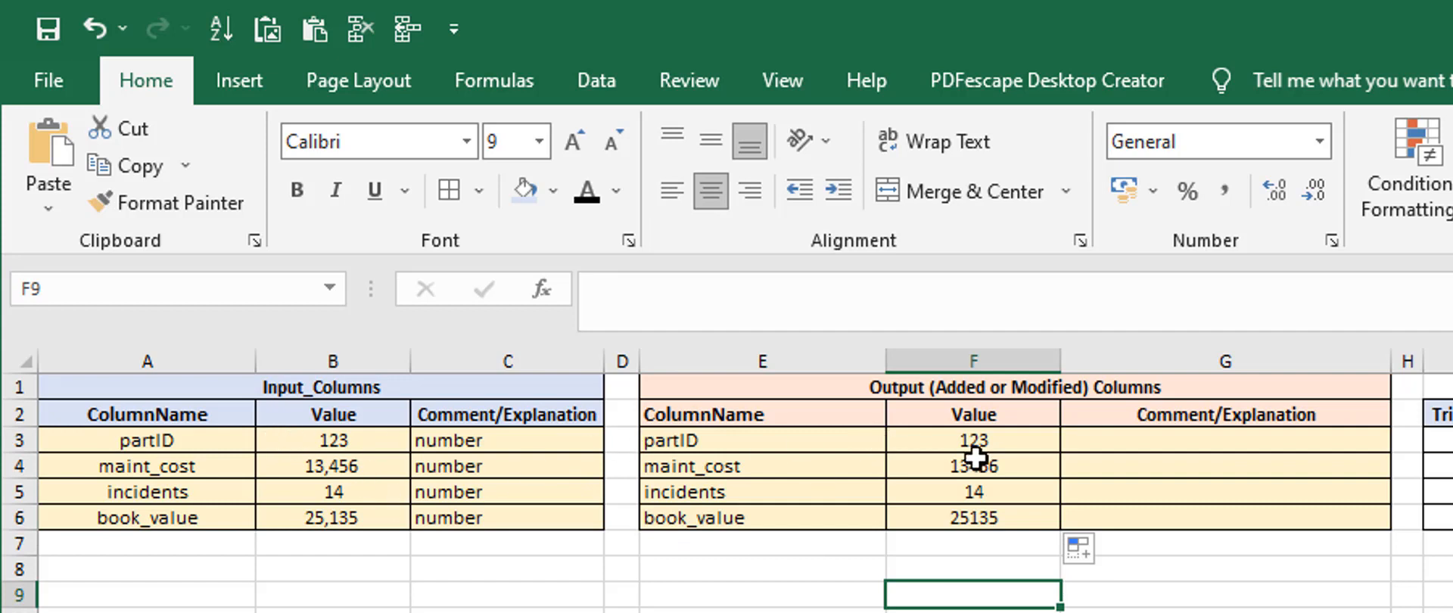
{"action": "left_click_drag", "start_coordinate": [964, 439], "coordinate": [973, 509]}
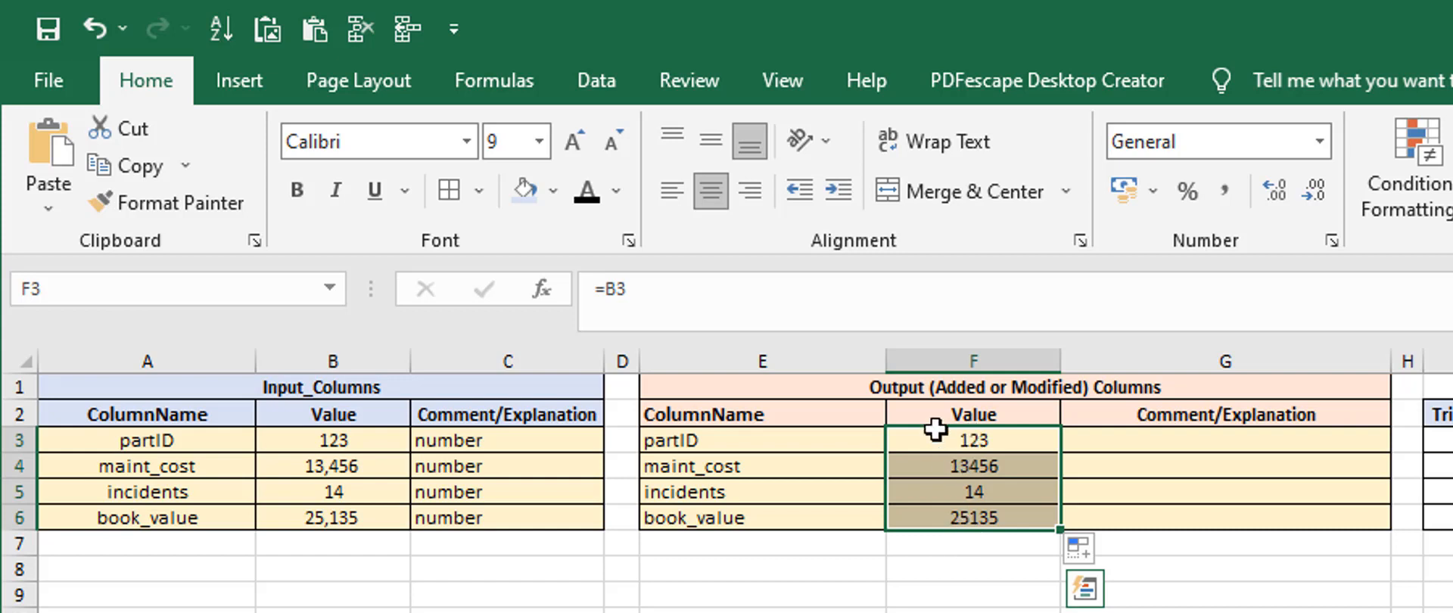
{"action": "left_click", "coordinate": [987, 576]}
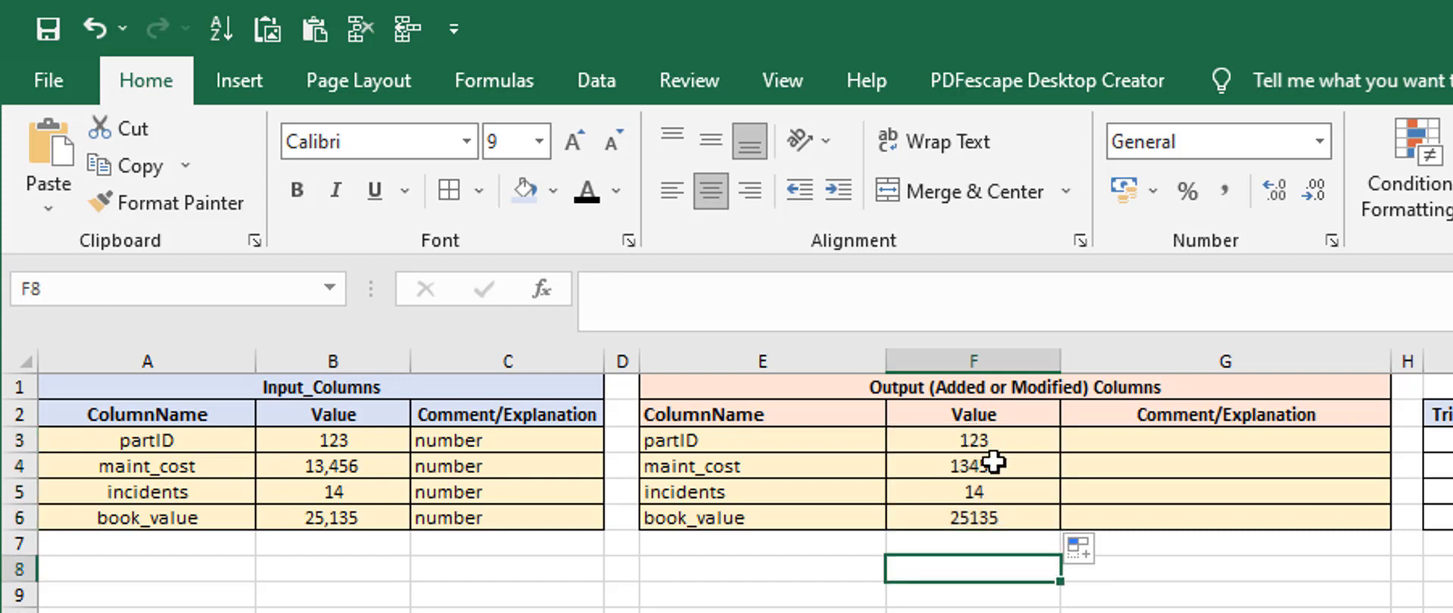
{"action": "left_click", "coordinate": [968, 442]}
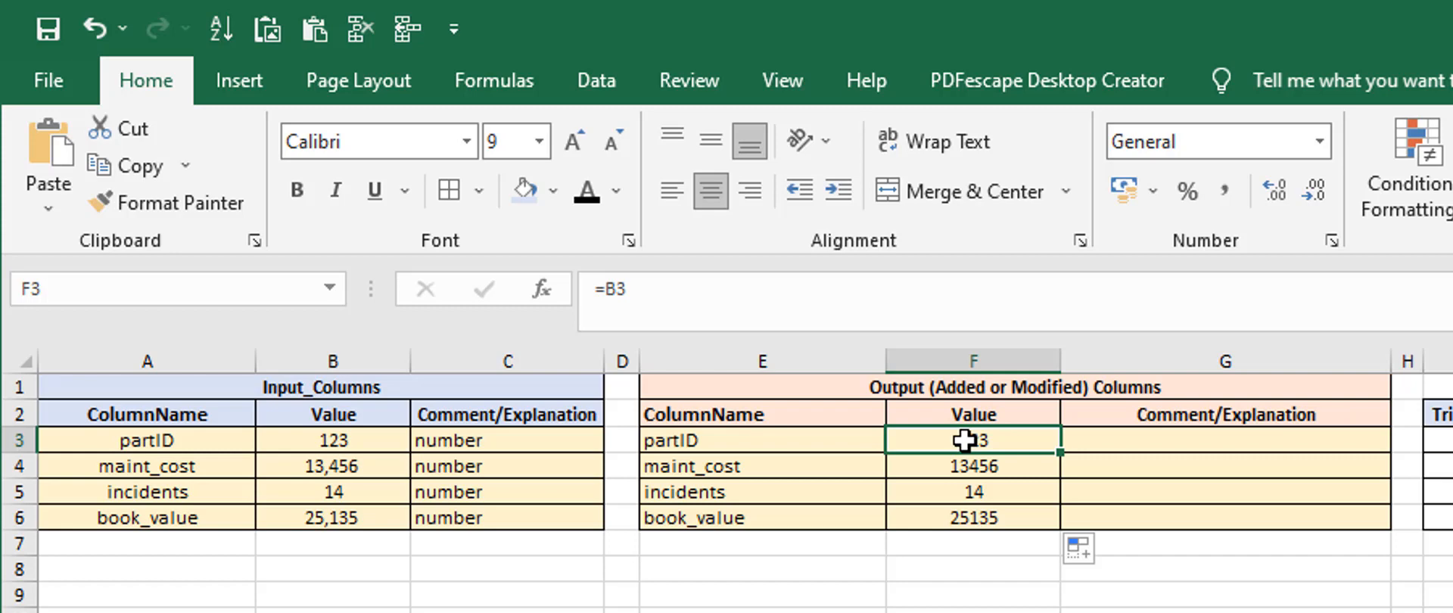
{"action": "left_click", "coordinate": [268, 564]}
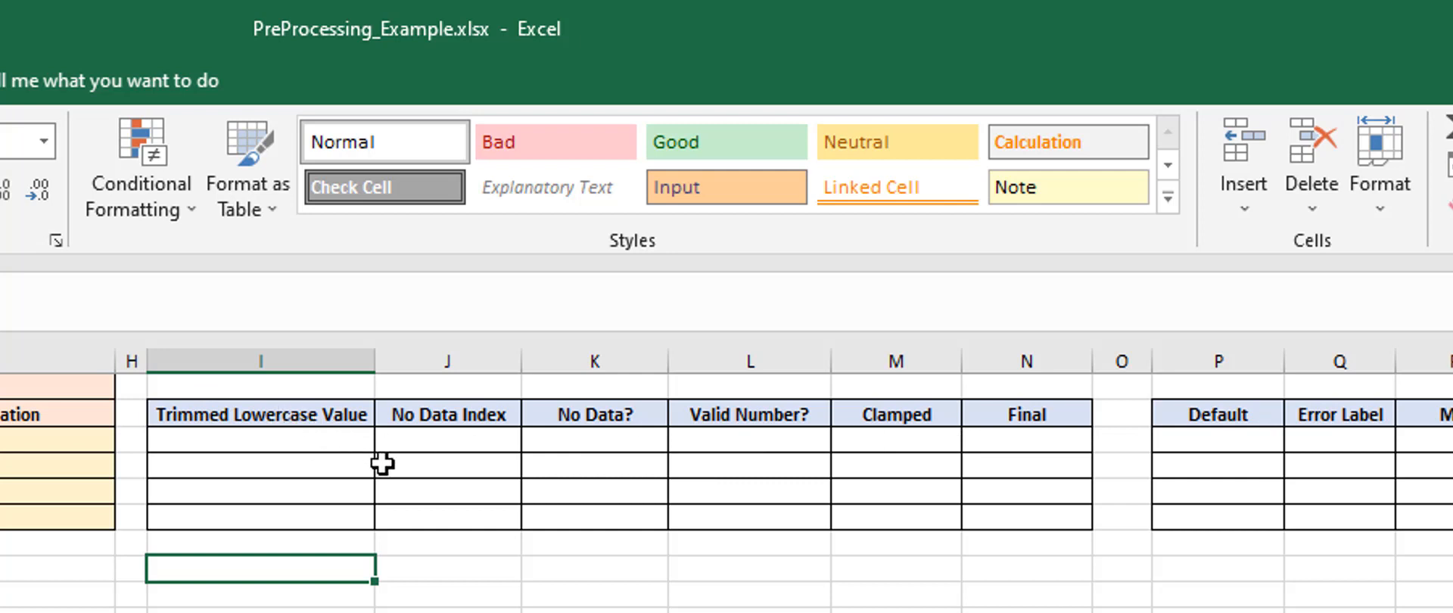
{"action": "left_click", "coordinate": [215, 432]}
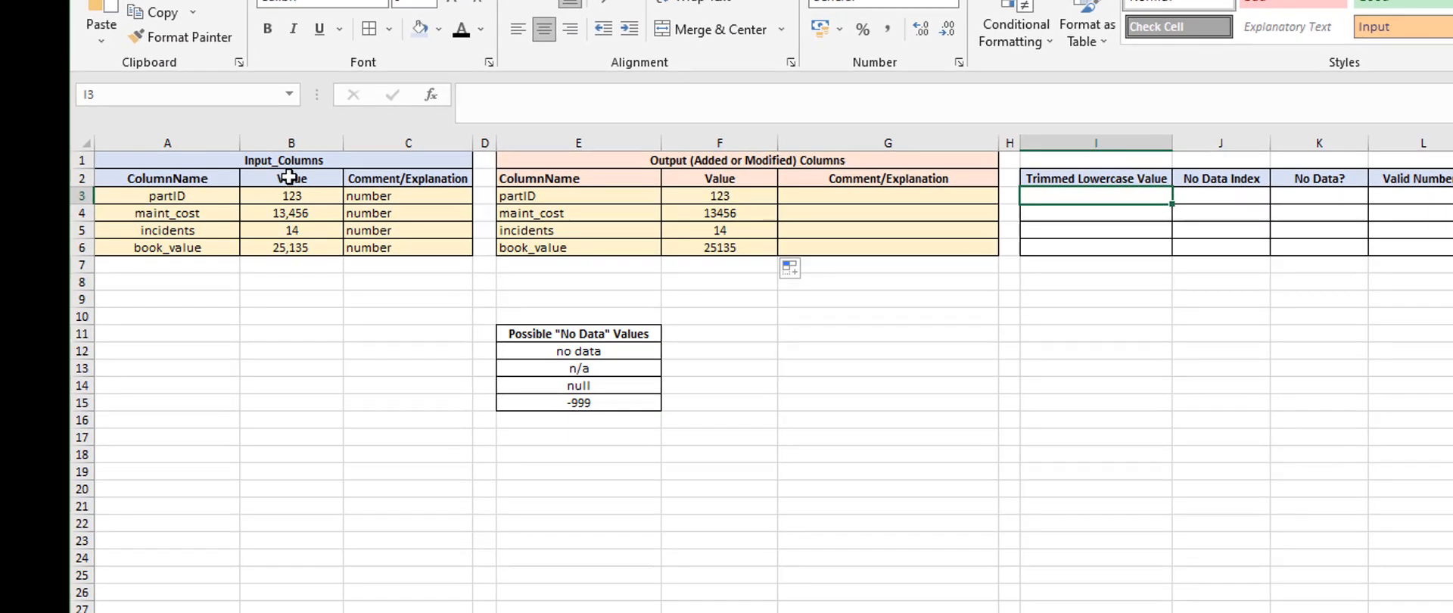
{"action": "left_click", "coordinate": [287, 179]}
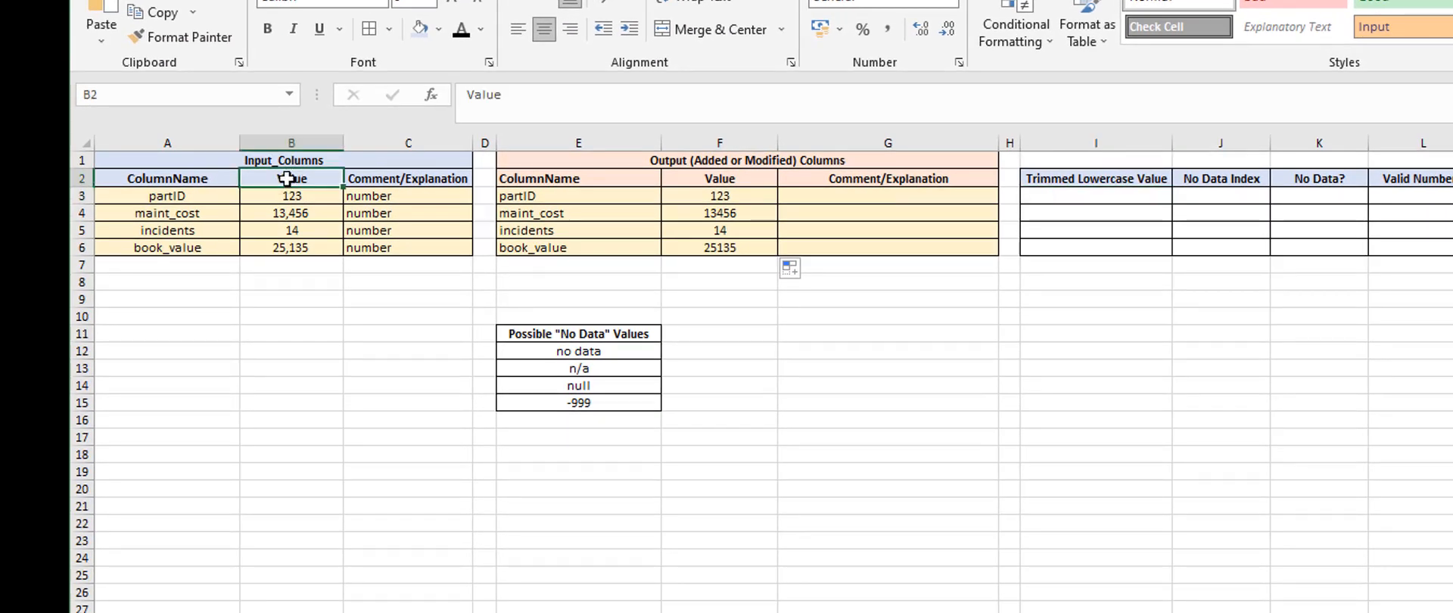
{"action": "left_click_drag", "start_coordinate": [287, 179], "coordinate": [295, 255]}
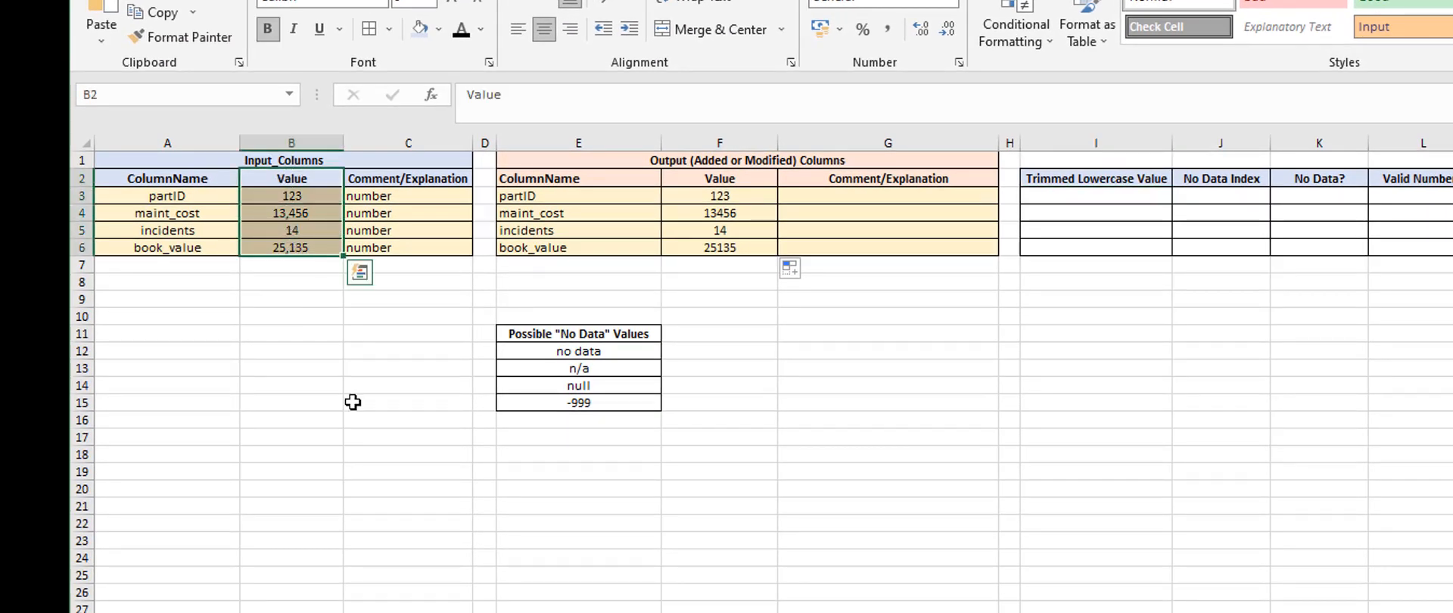
{"action": "left_click", "coordinate": [302, 298]}
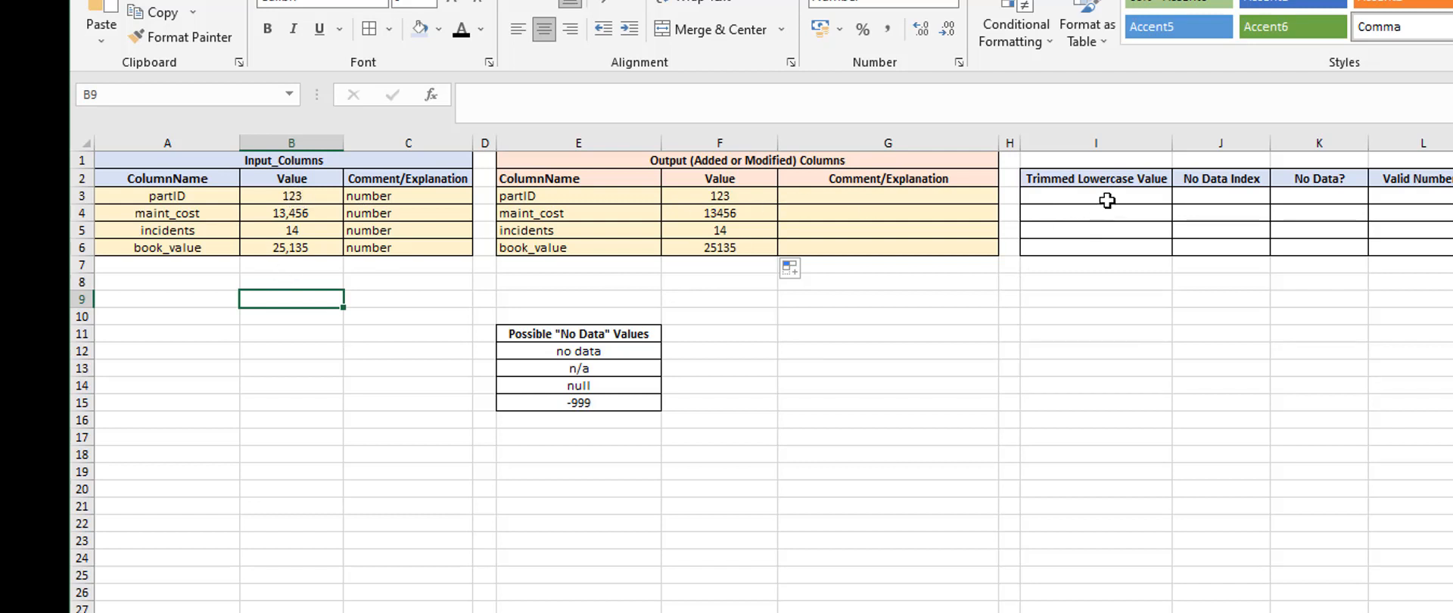
Enter =LOWER(TRIM(B3)) in the partID row of the Trimmed Lowercase Value column
{"action": "left_click", "coordinate": [1096, 196]}
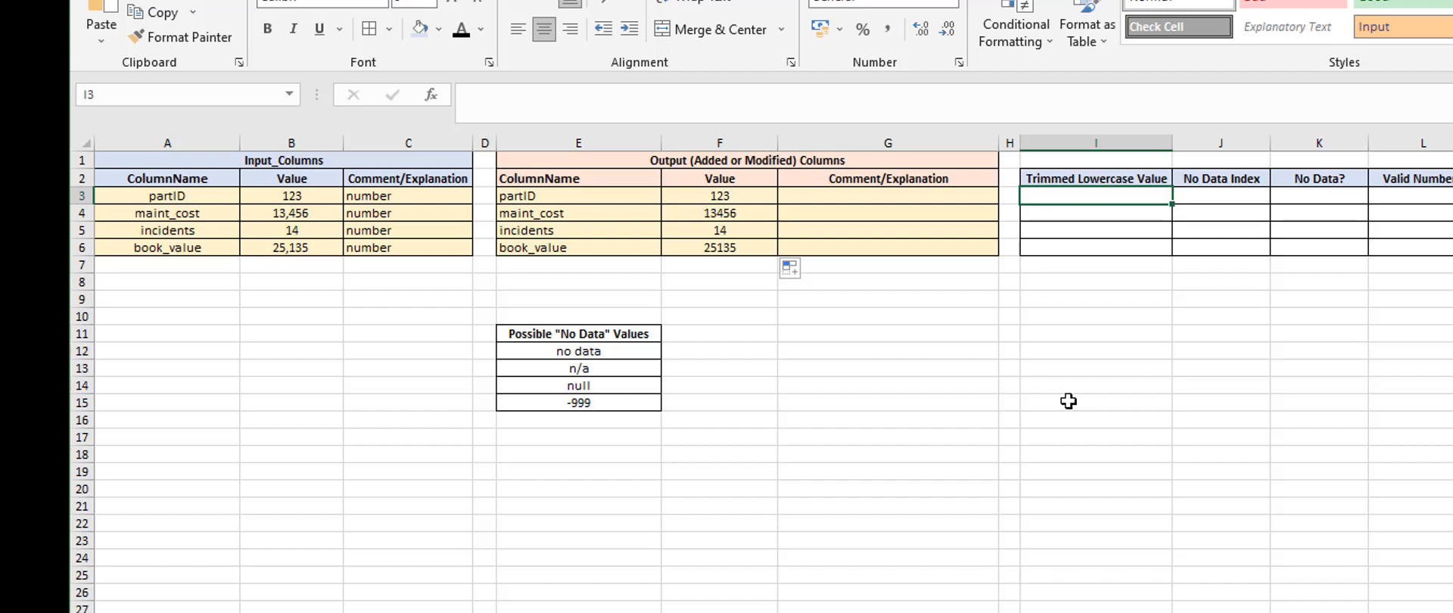
{"action": "type", "text": "="}
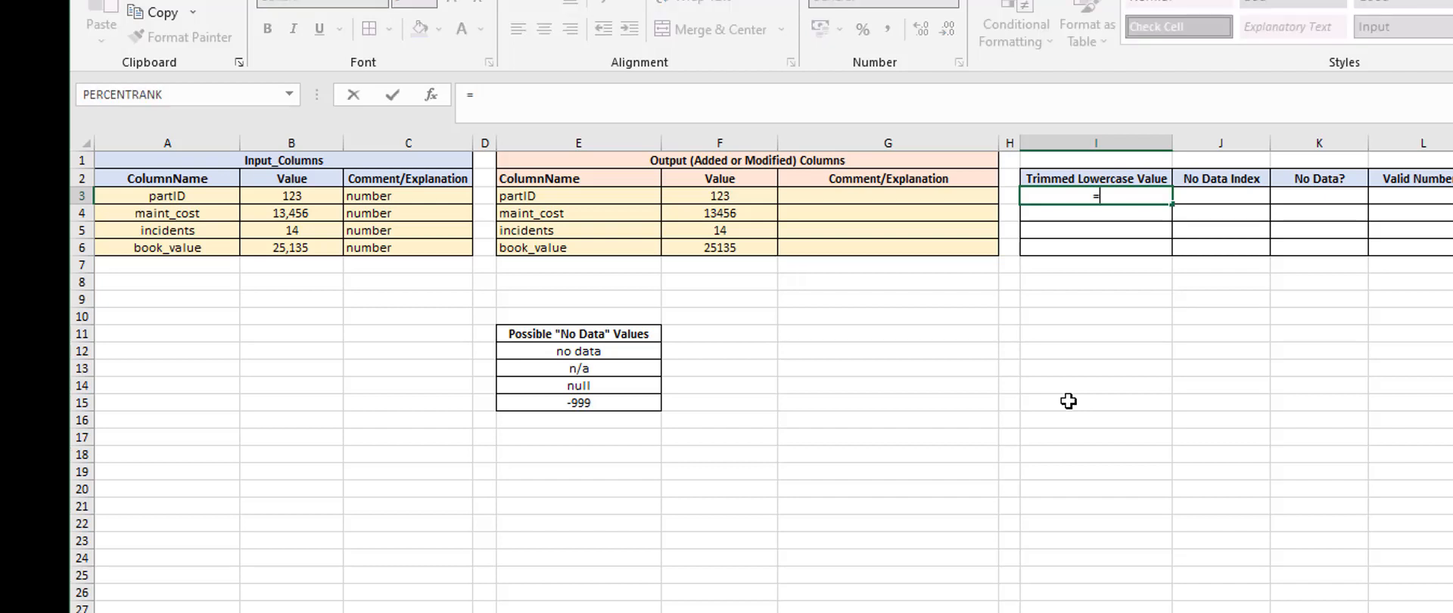
{"action": "type", "text": "low"}
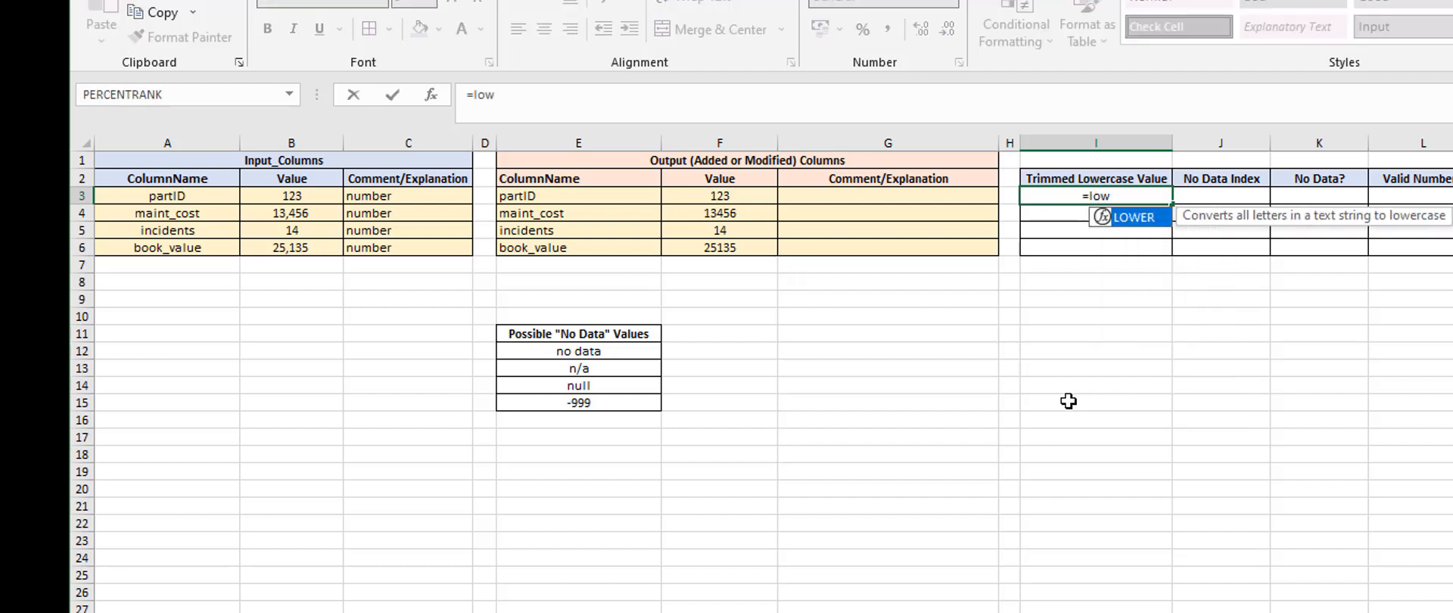
{"action": "key", "text": "Tab"}
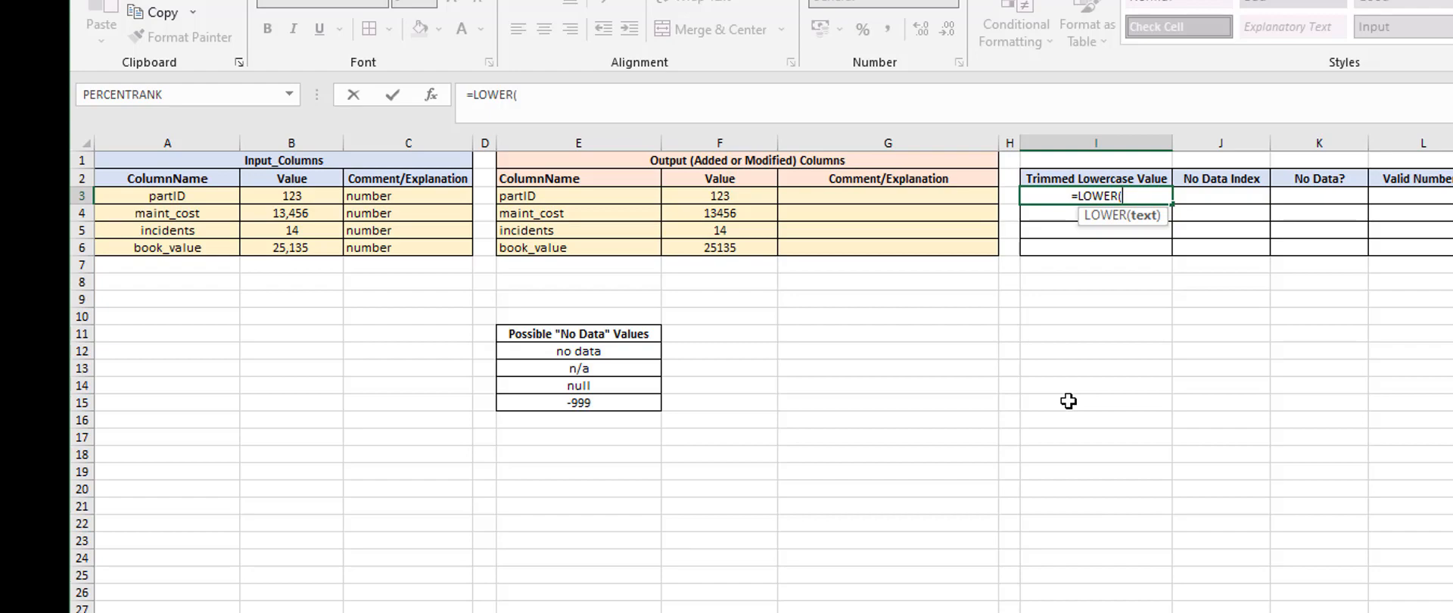
{"action": "type", "text": "trim("}
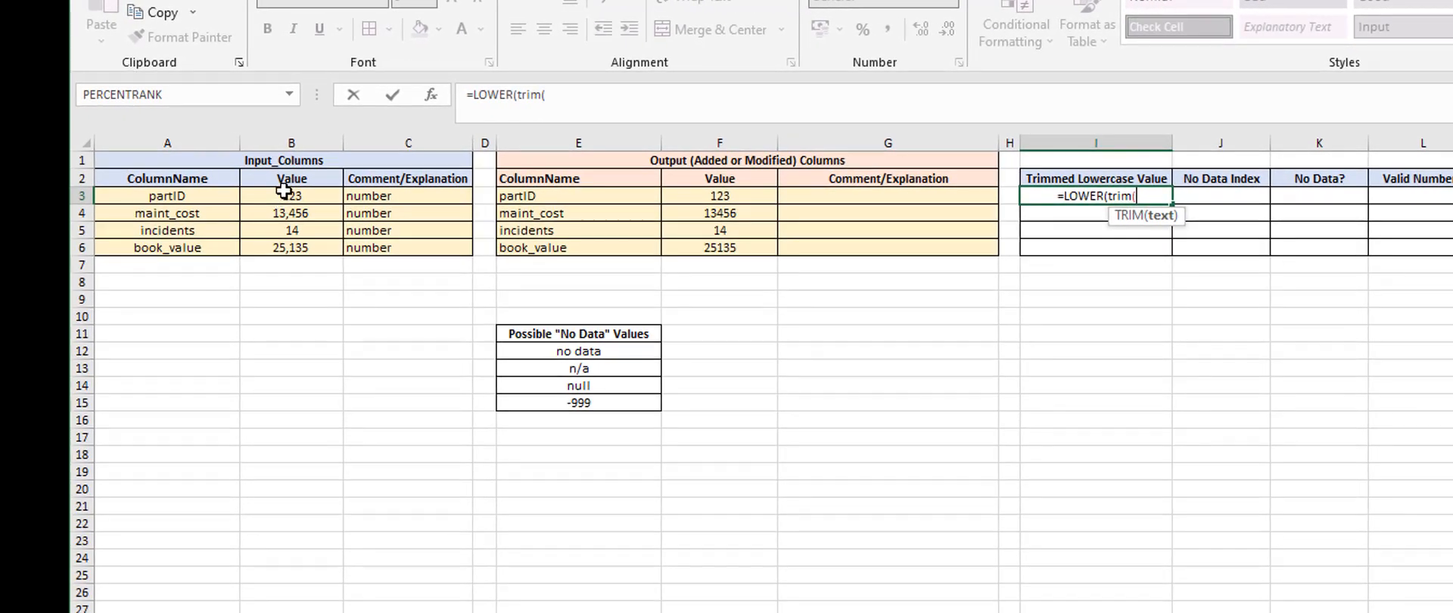
{"action": "left_click", "coordinate": [286, 194]}
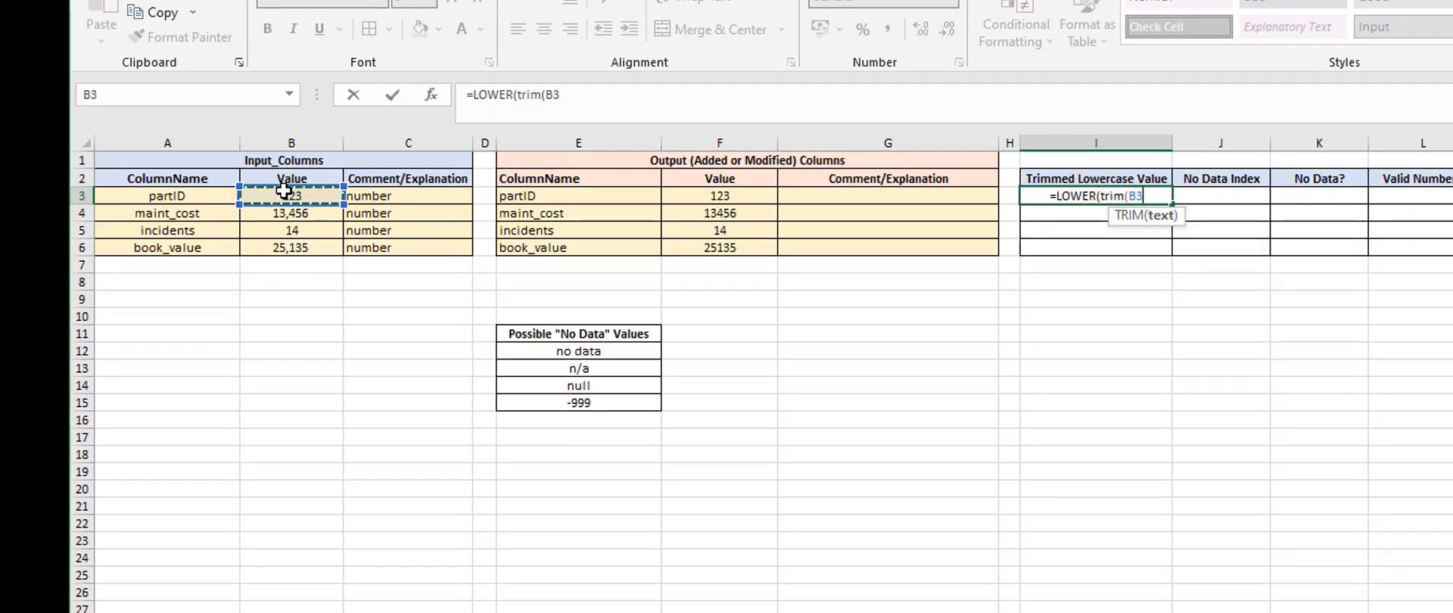
{"action": "type", "text": "))"}
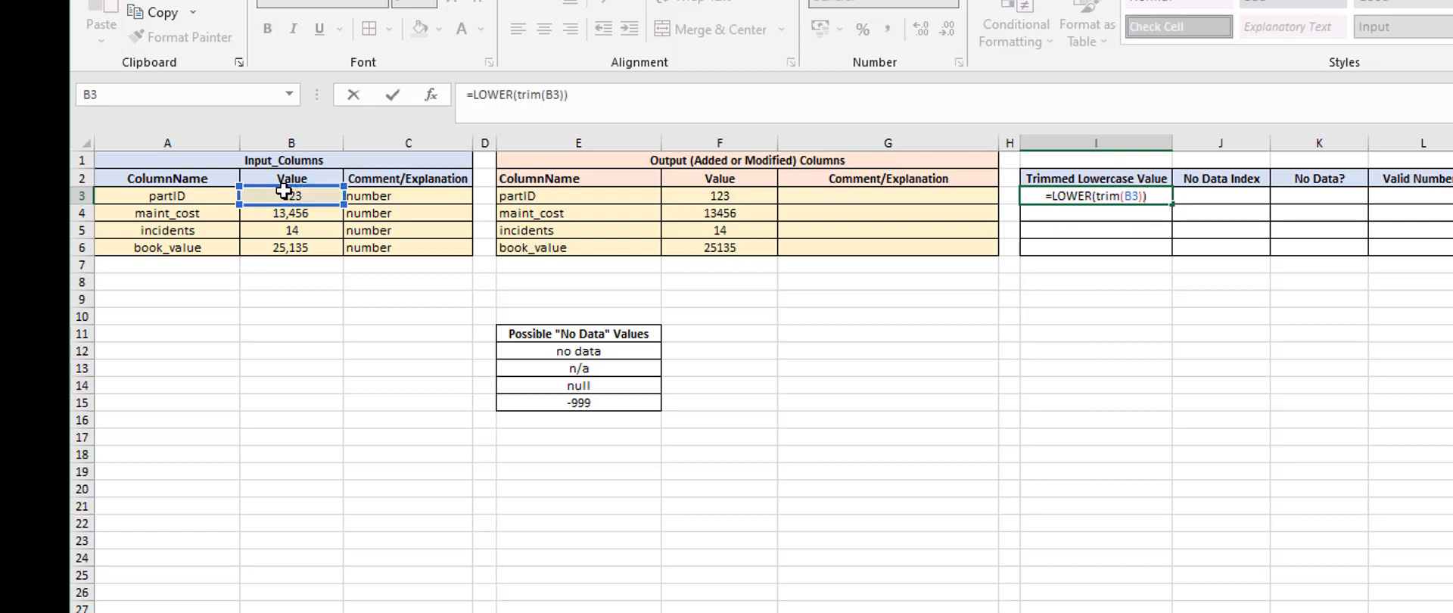
{"action": "key", "text": "ctrl+Return"}
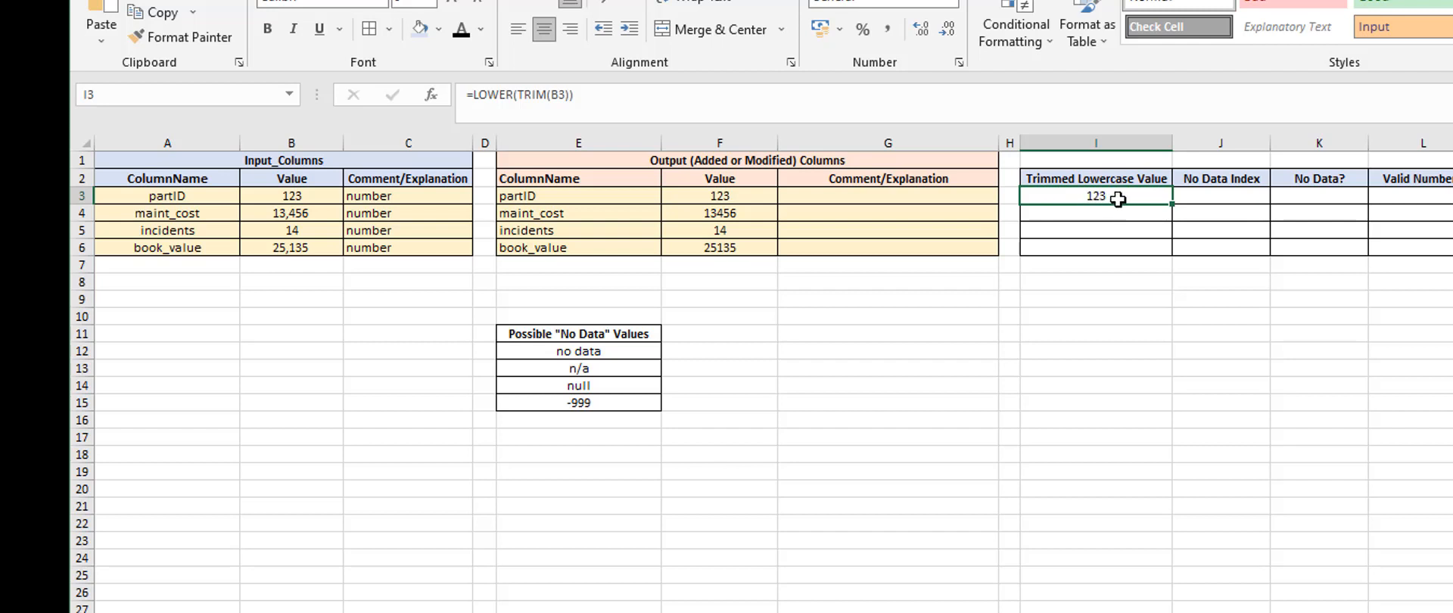
Enter the plain number 123 in cell I12, below the Trimmed Lowercase Value column
{"action": "left_click", "coordinate": [1075, 349]}
{"action": "type", "text": "12"}
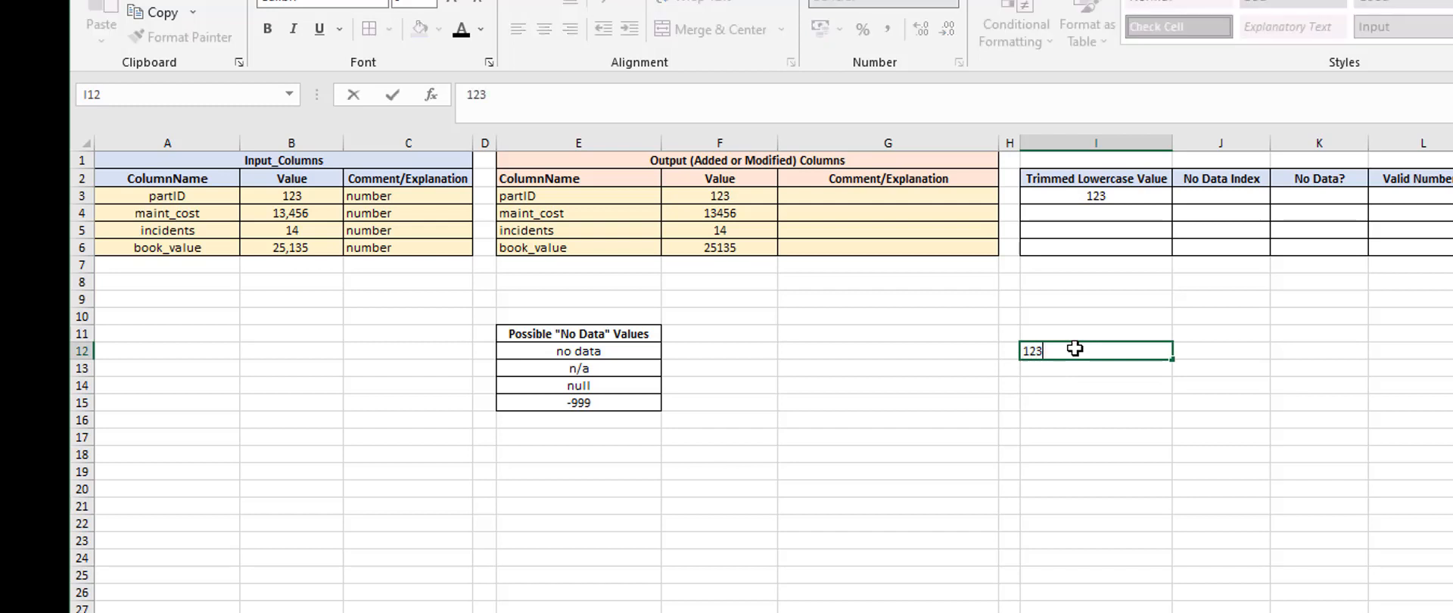
{"action": "type", "text": "3"}
{"action": "key", "text": "Return"}
{"action": "key", "text": "Up"}
{"action": "key", "text": "Up"}
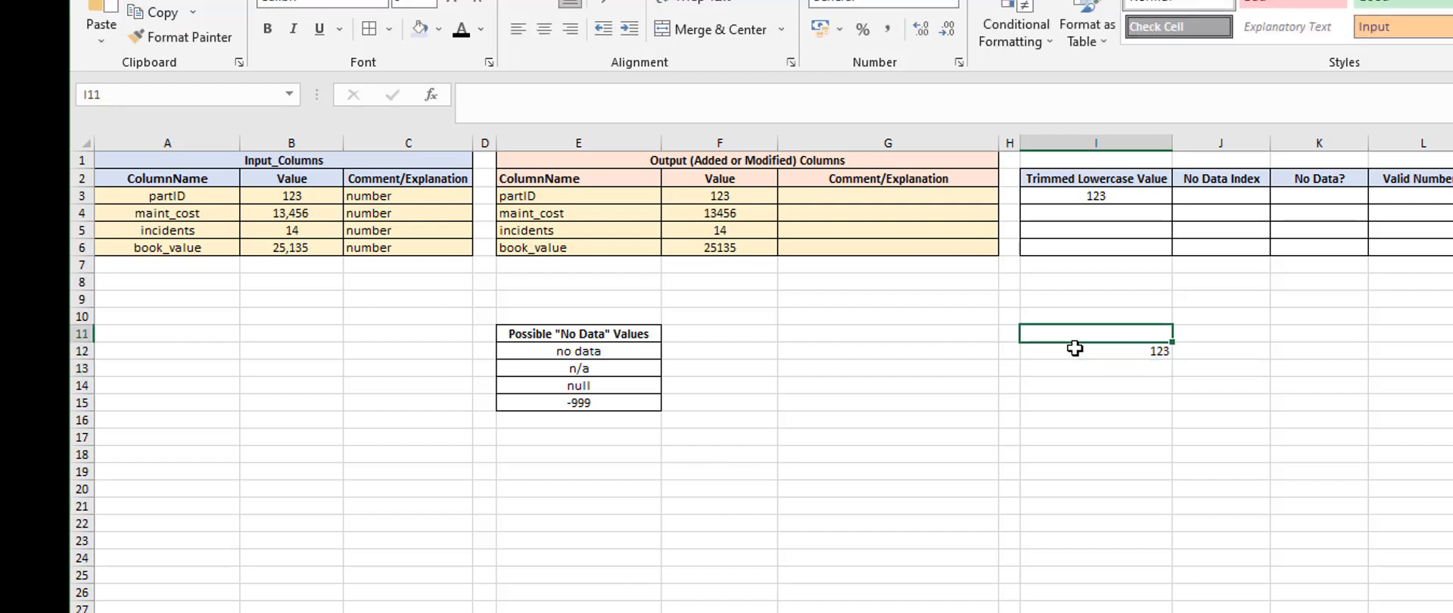
Enter =IF(I3=I12,"match", "no match") in cell I11 to test whether the trimmed partID value equals the plain number, and check both compared cells
{"action": "type", "text": "="}
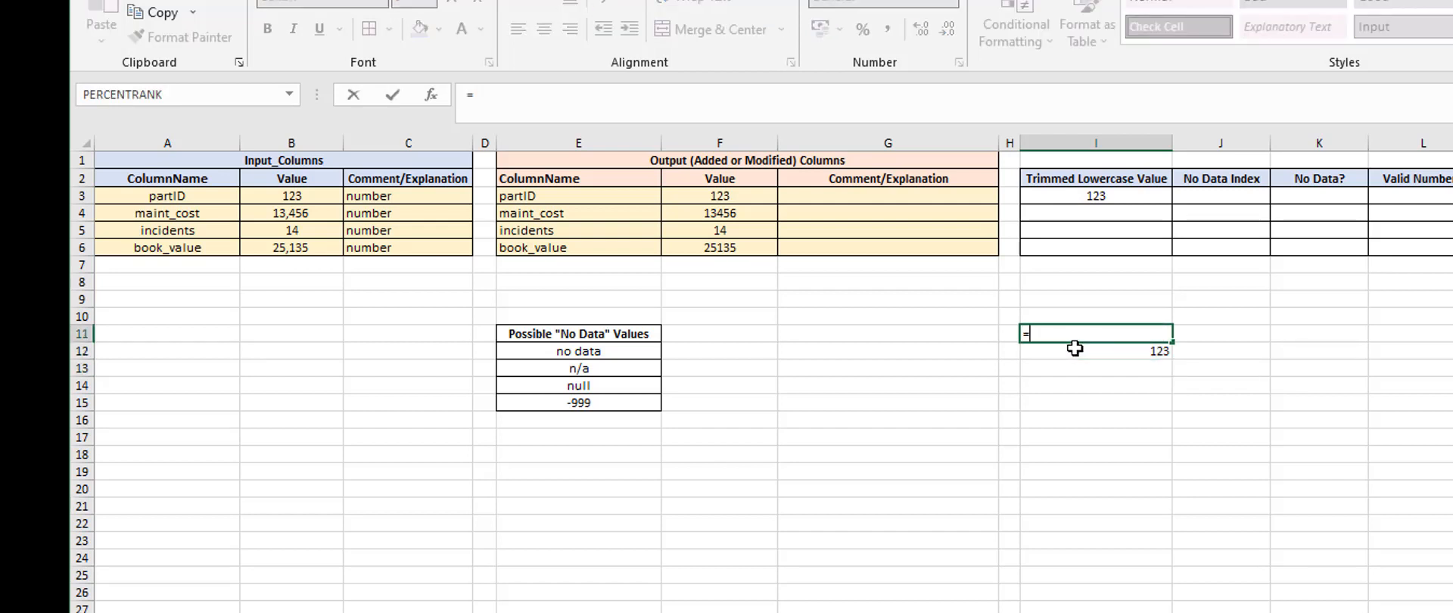
{"action": "type", "text": "if("}
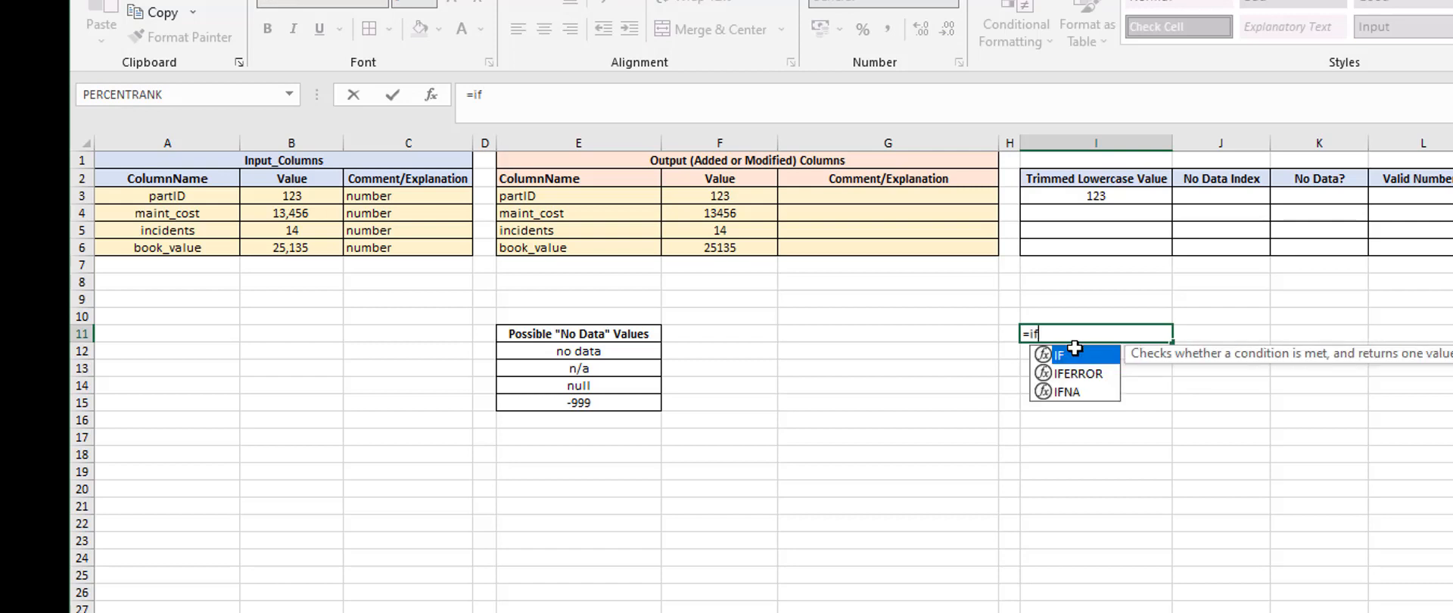
{"action": "left_click", "coordinate": [1068, 194]}
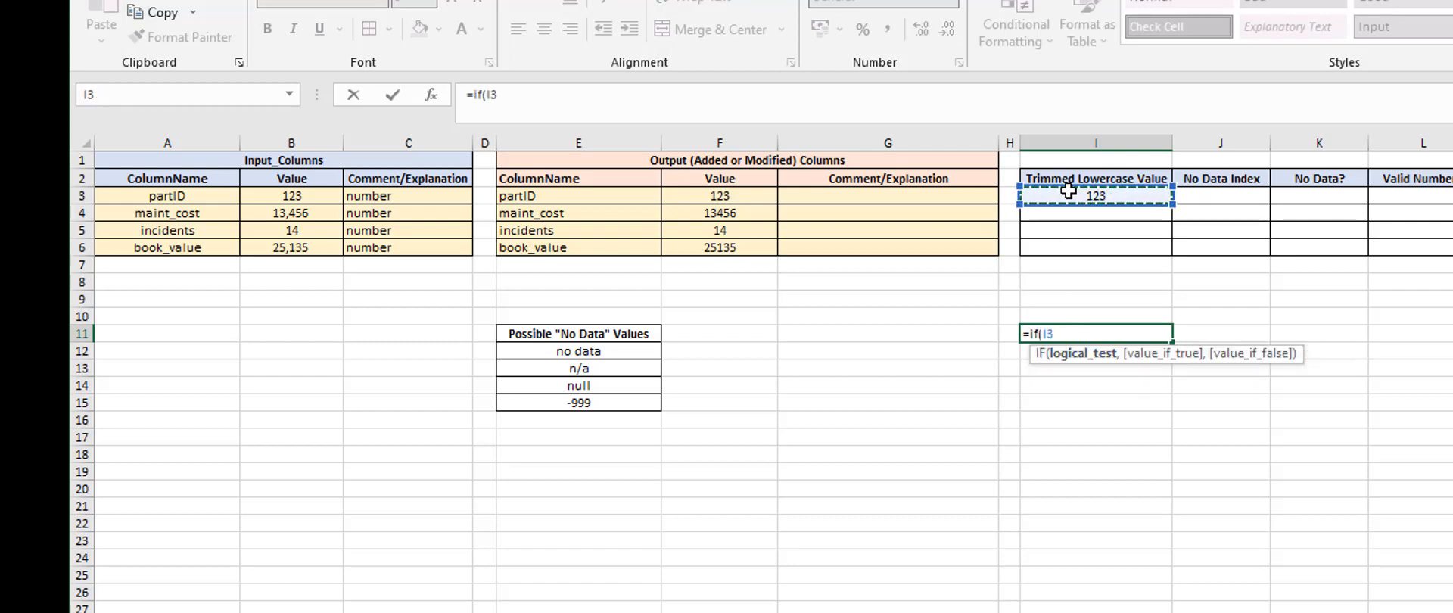
{"action": "type", "text": "="}
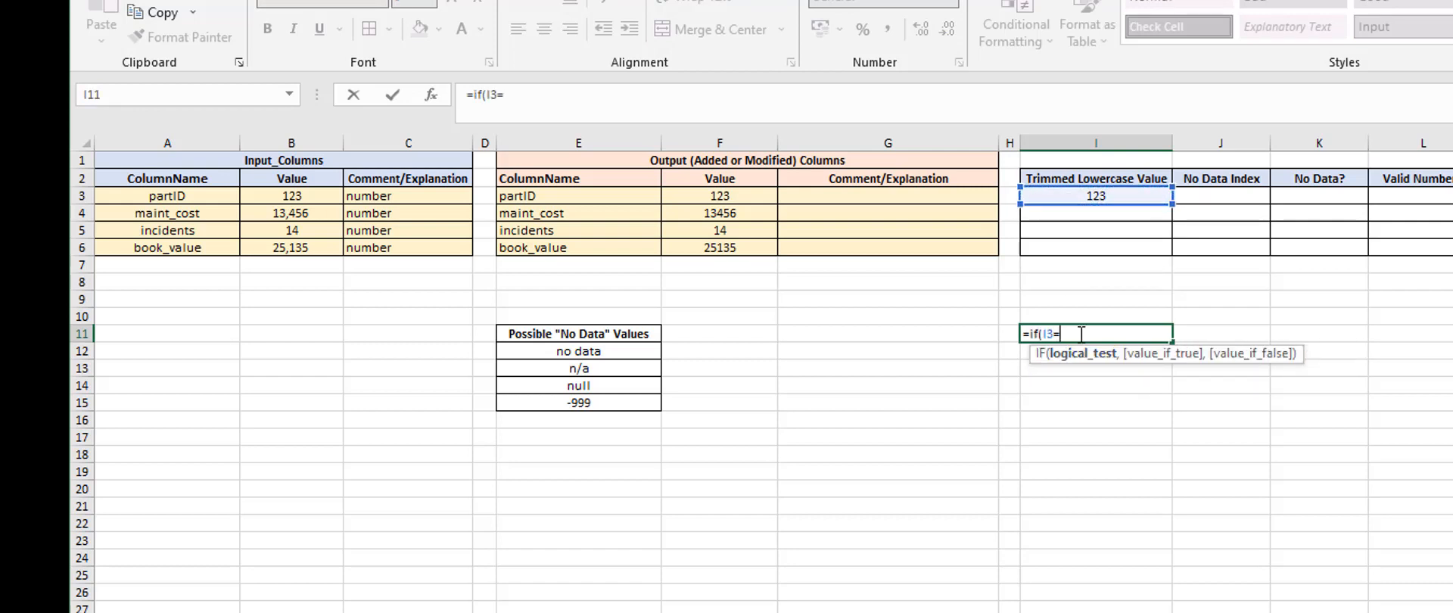
{"action": "left_click", "coordinate": [1024, 357]}
{"action": "type", "text": ","}
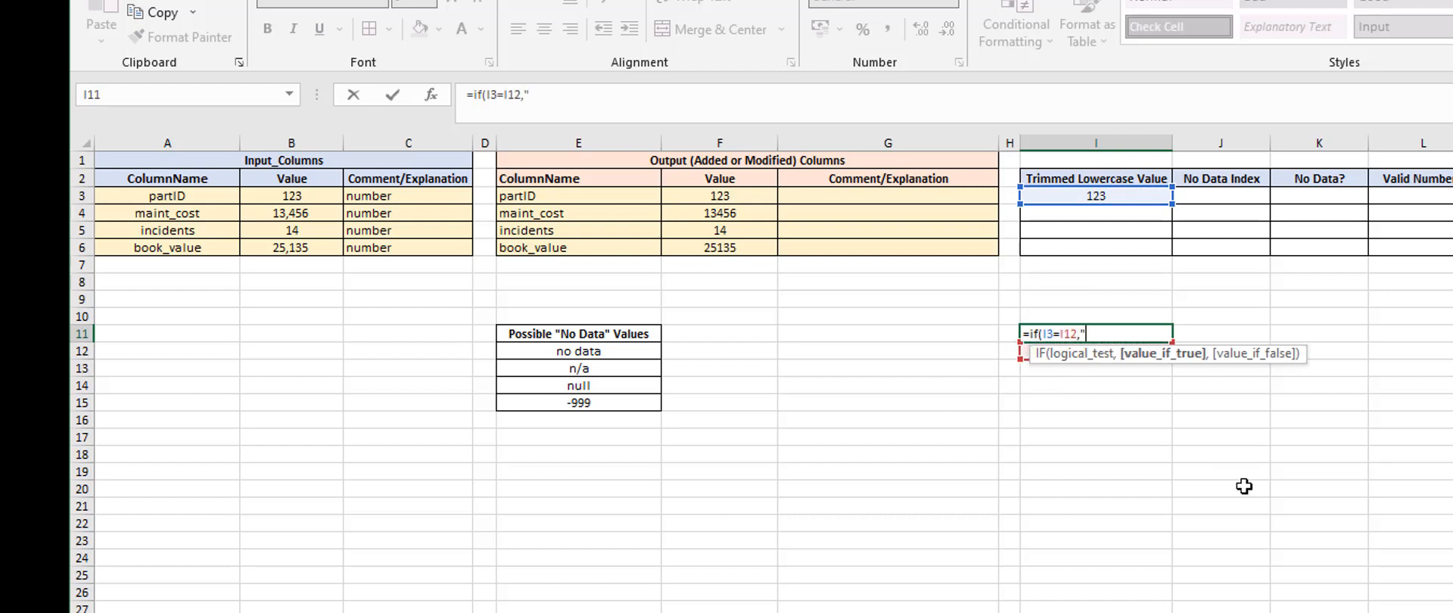
{"action": "type", "text": "\"match\","}
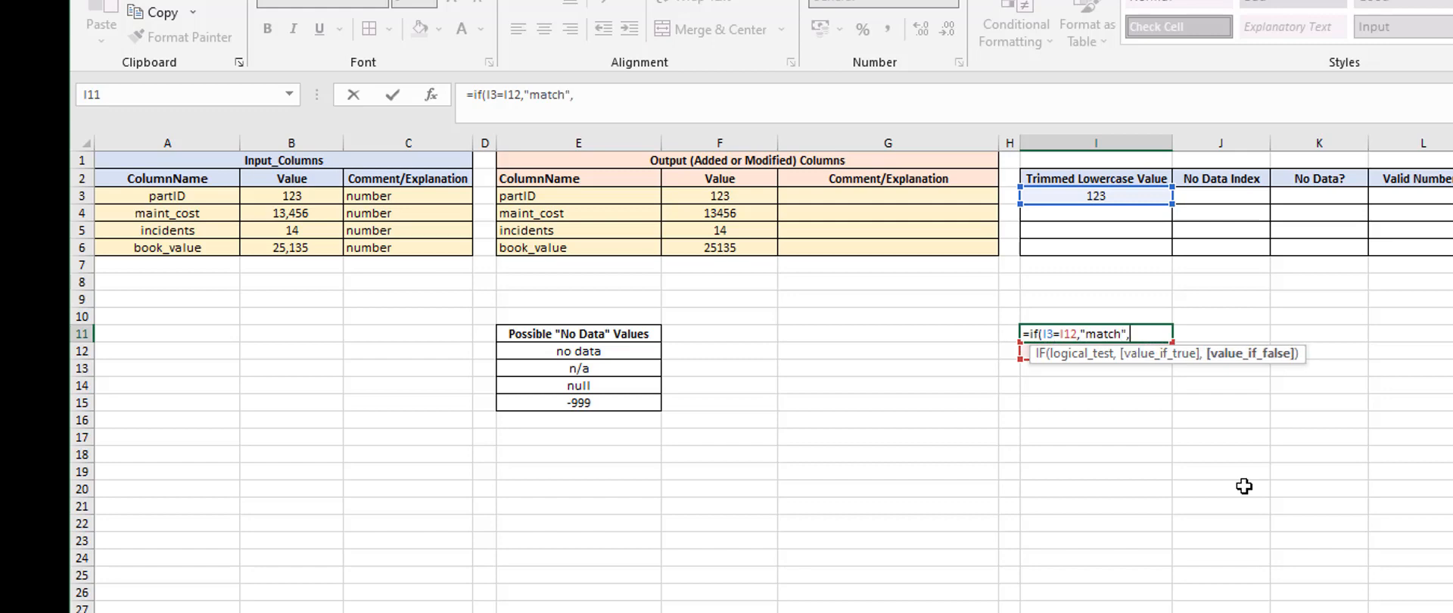
{"action": "type", "text": " \"no match"}
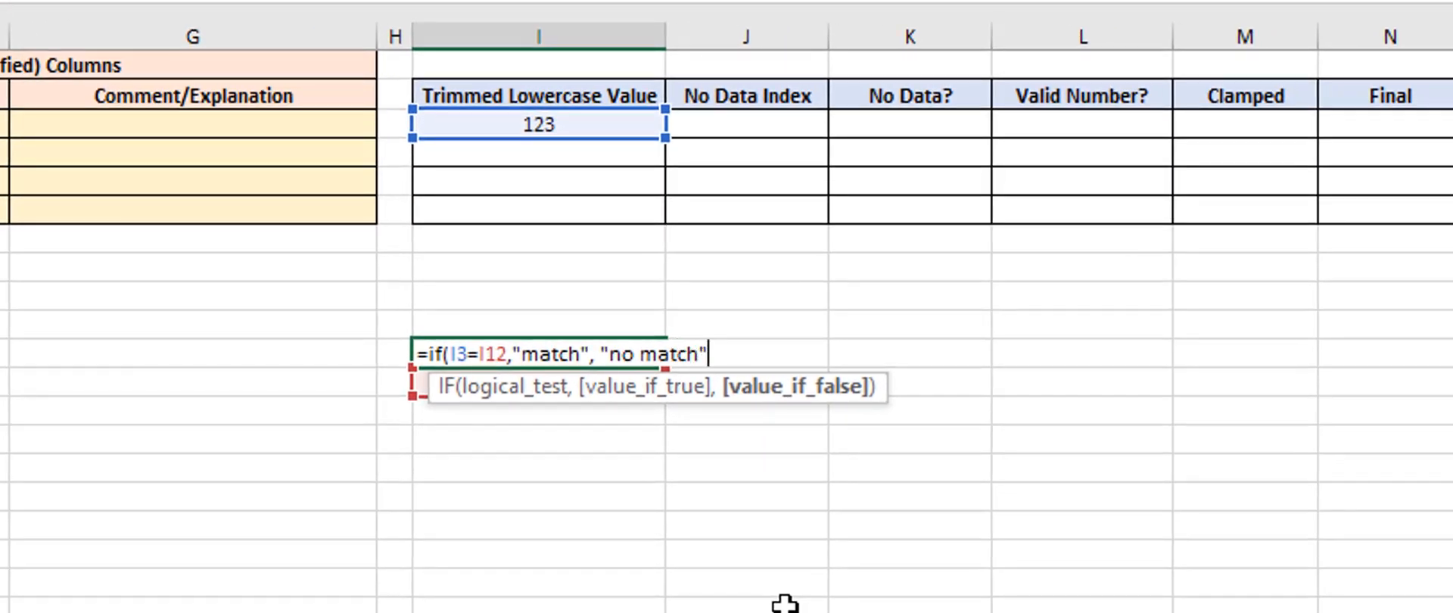
{"action": "type", "text": "\""}
{"action": "key", "text": "Return"}
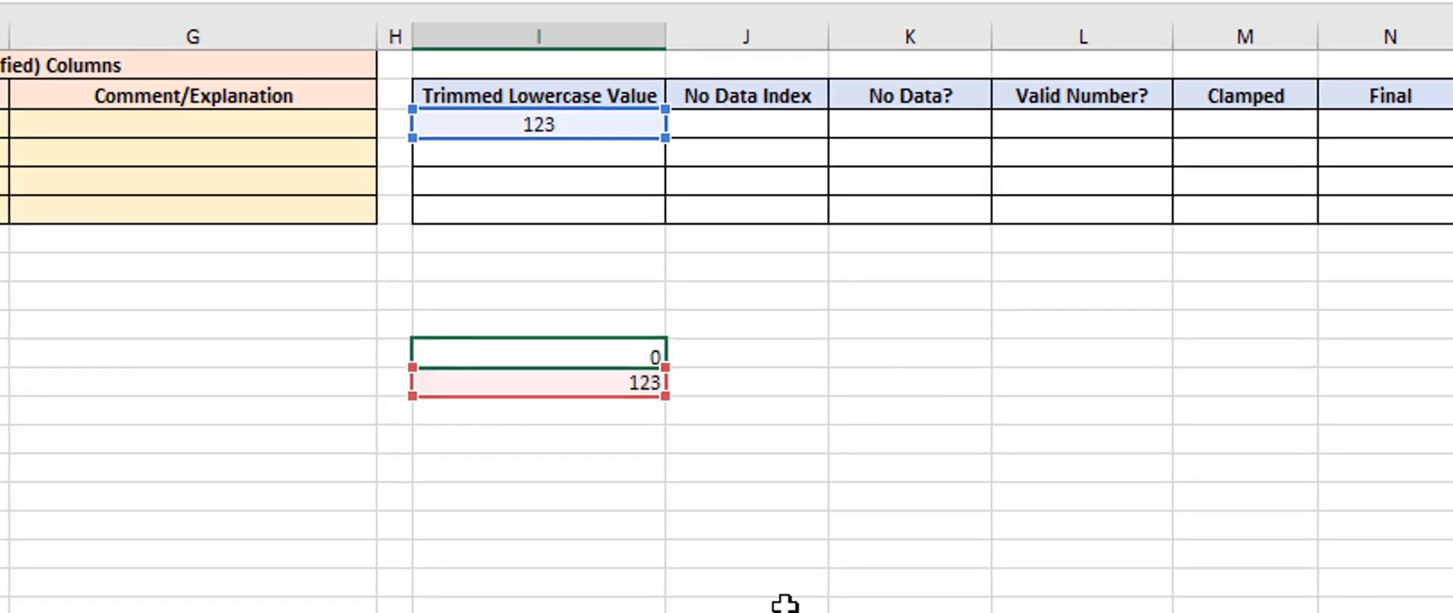
{"action": "key", "text": "Up"}
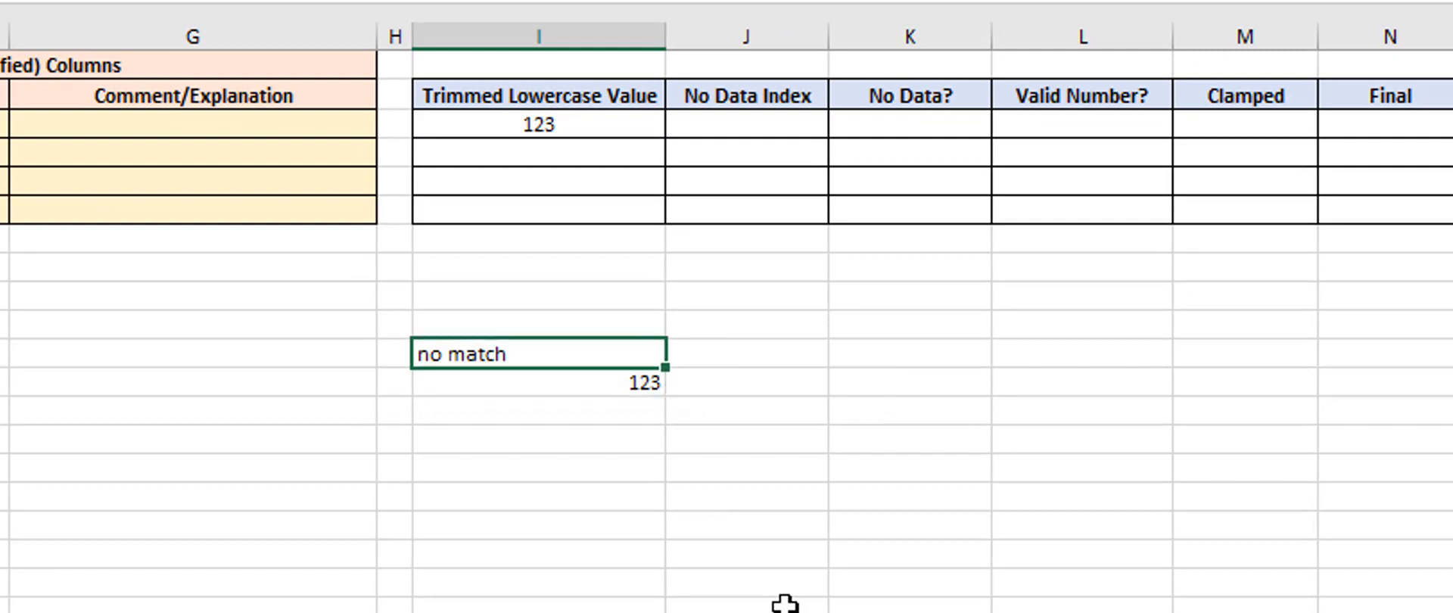
{"action": "left_click", "coordinate": [482, 378]}
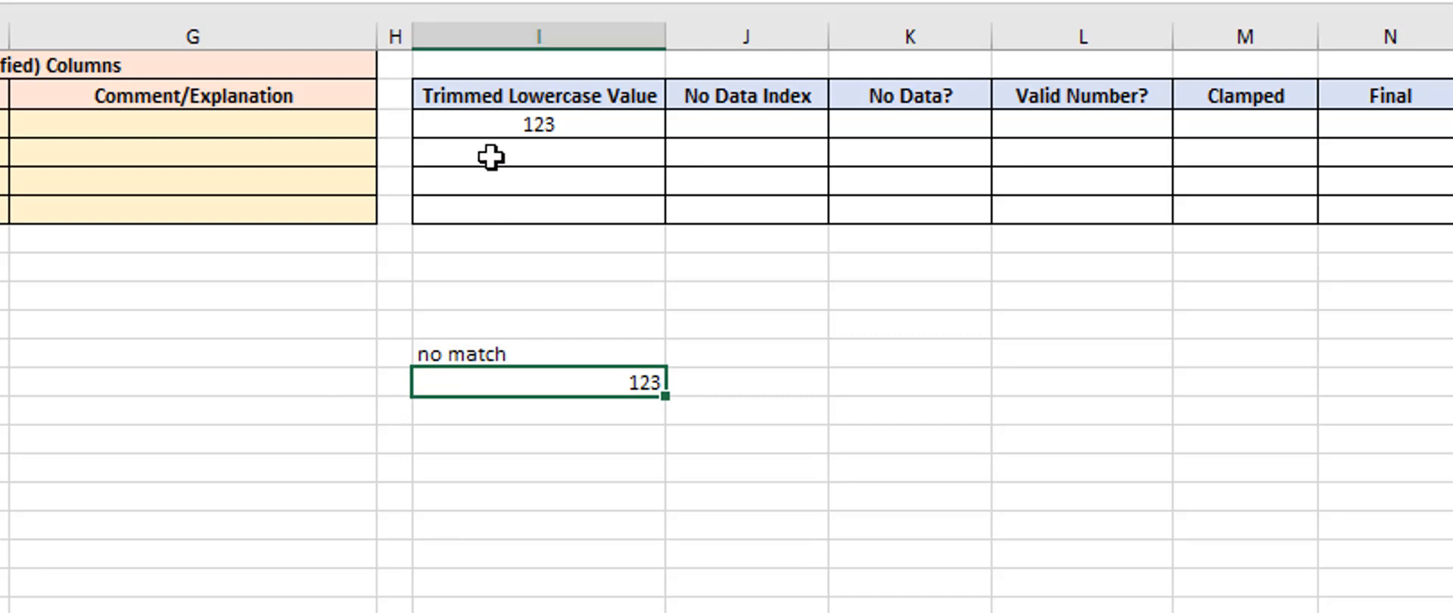
{"action": "left_click", "coordinate": [490, 131]}
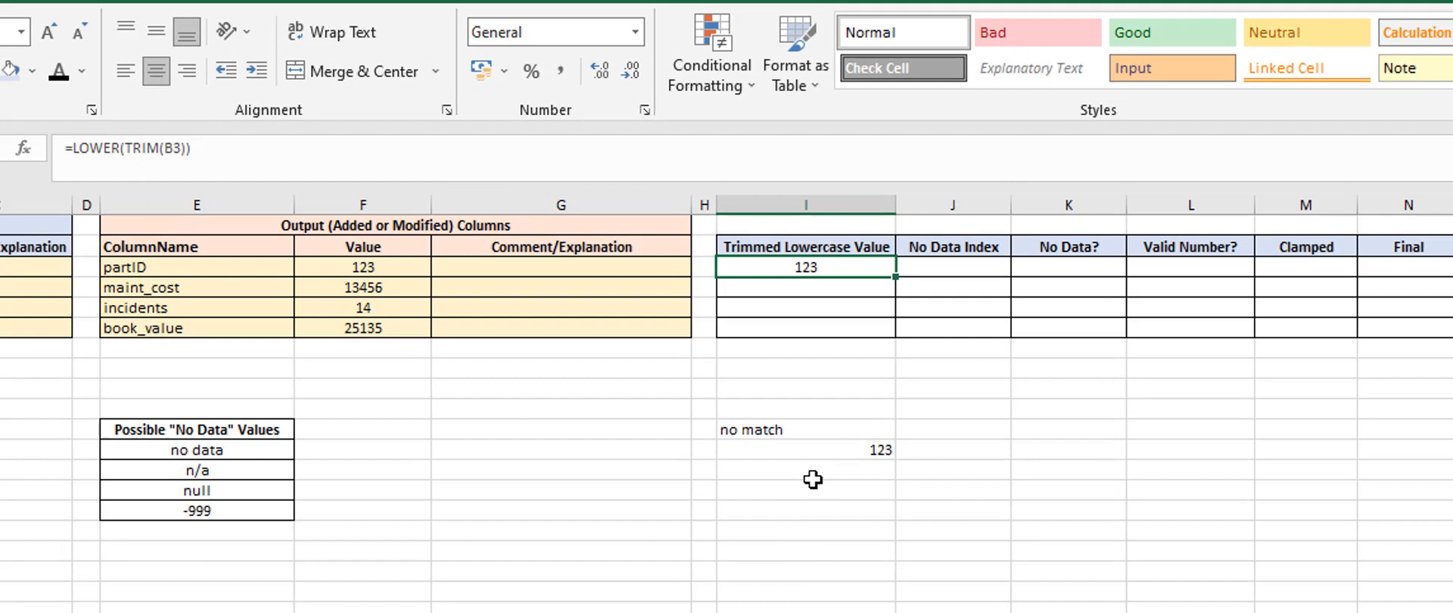
Clear the test formula and the plain number from cells I11:I12
{"action": "left_click_drag", "start_coordinate": [768, 429], "coordinate": [781, 457]}
{"action": "key", "text": "Delete"}
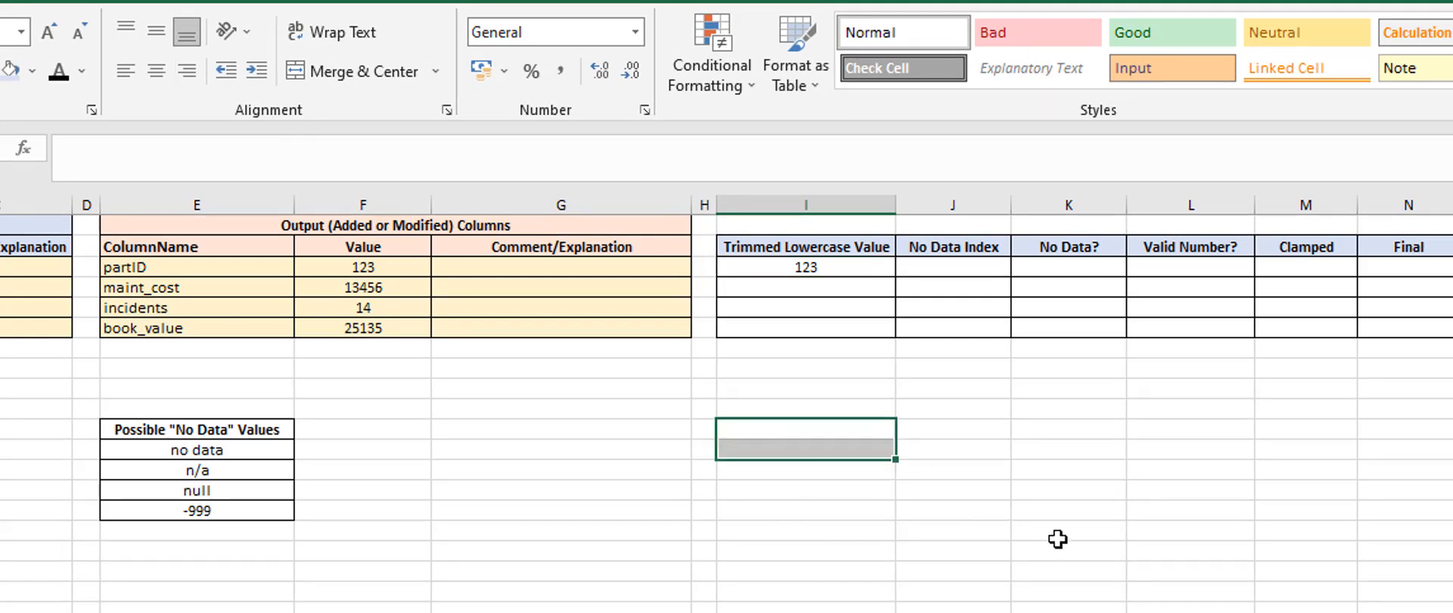
{"action": "left_click", "coordinate": [1059, 534]}
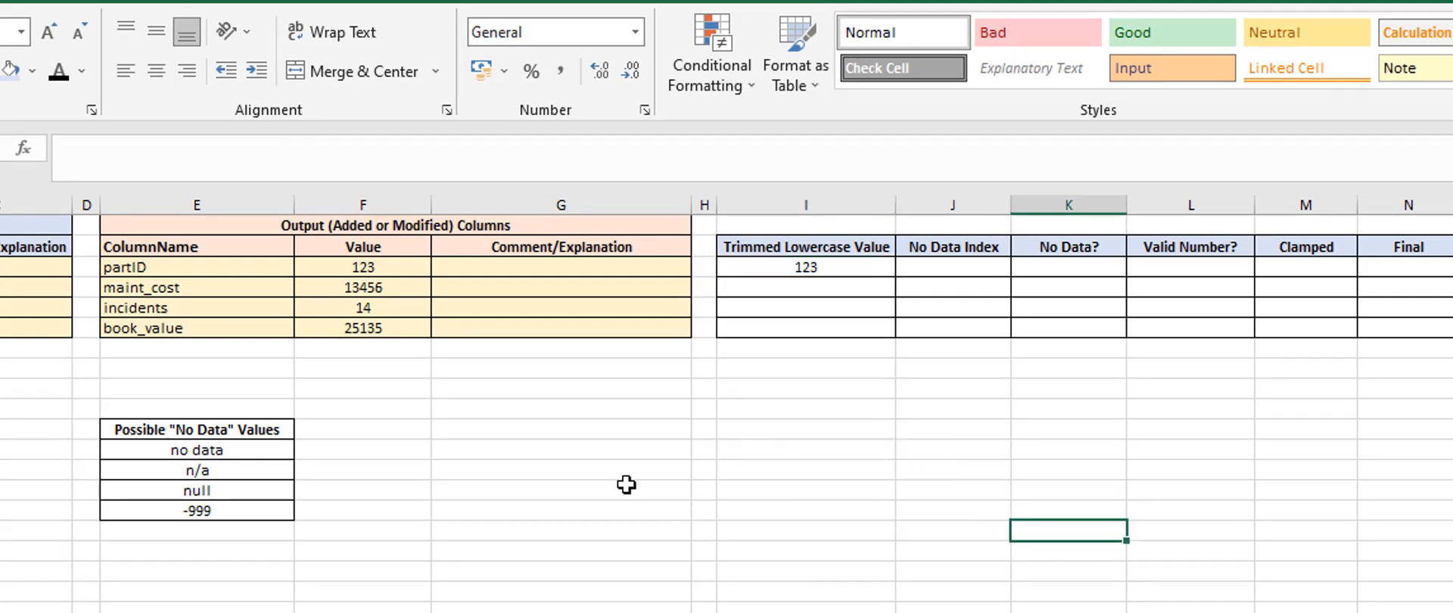
Examine each entry in the Possible "No Data" Values list alongside the partID row's trimmed lowercase value and its input value
{"action": "left_click", "coordinate": [781, 266]}
{"action": "left_click", "coordinate": [187, 431]}
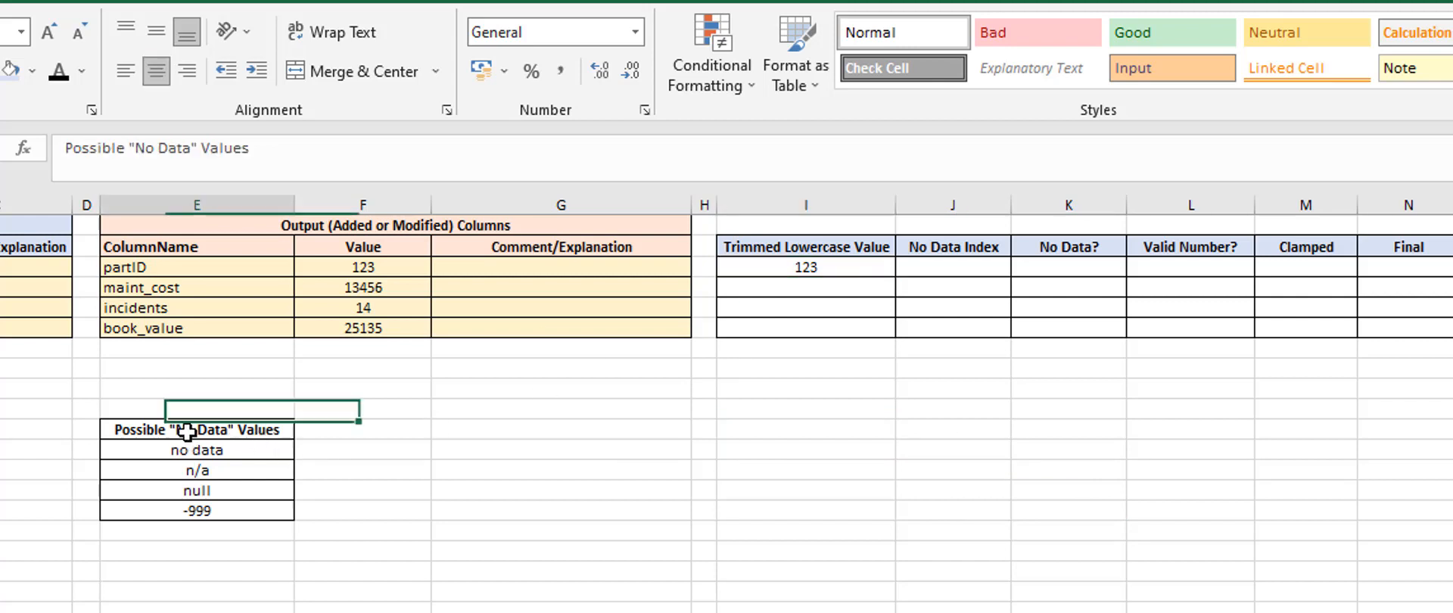
{"action": "left_click_drag", "start_coordinate": [187, 432], "coordinate": [180, 511]}
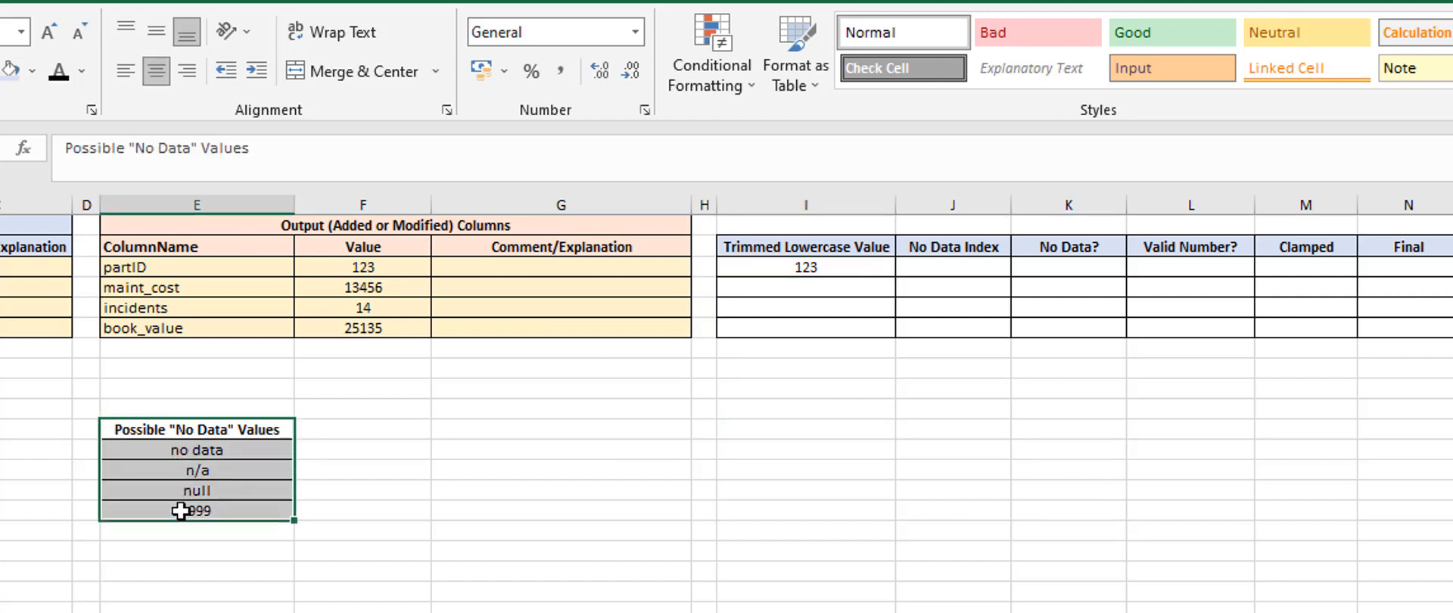
{"action": "left_click", "coordinate": [433, 524]}
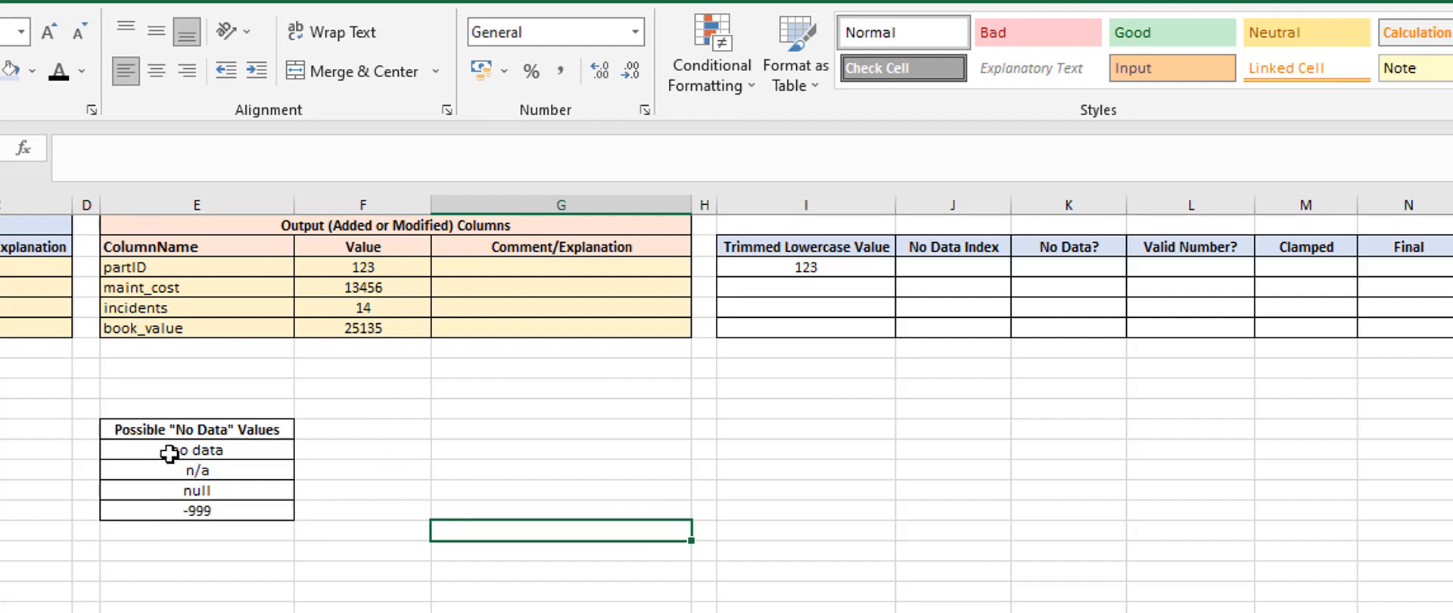
{"action": "left_click", "coordinate": [170, 452]}
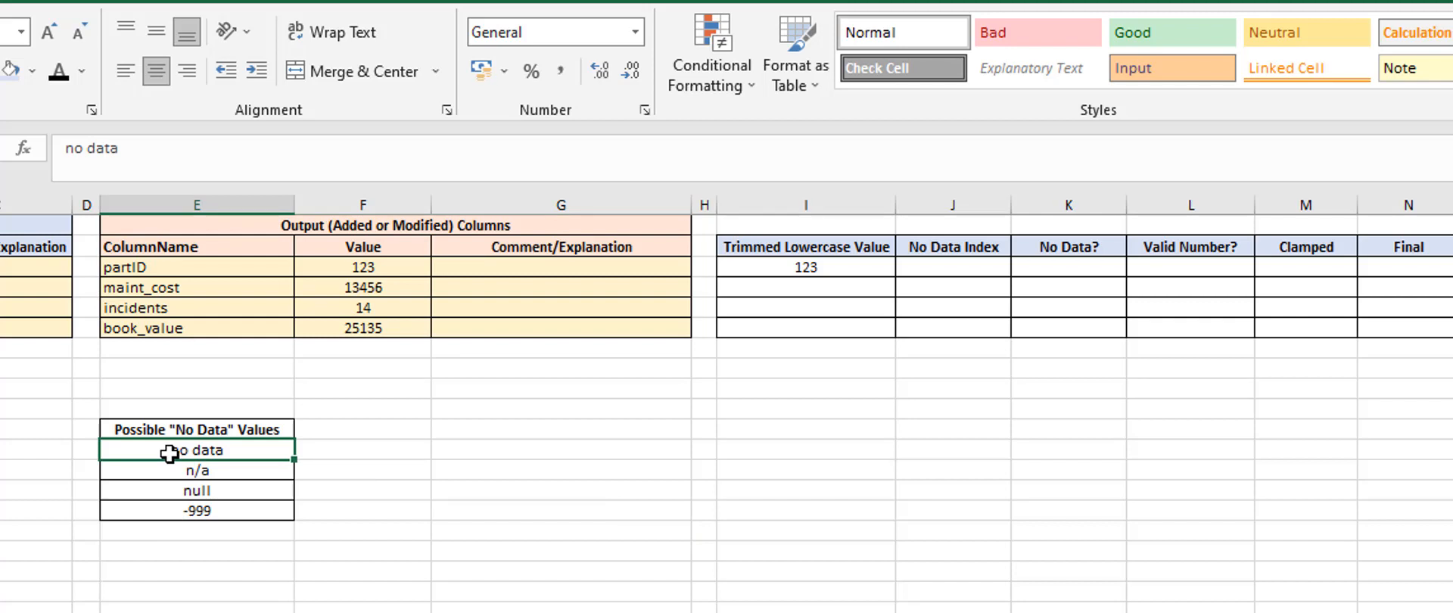
{"action": "left_click", "coordinate": [169, 471]}
{"action": "left_click", "coordinate": [163, 488]}
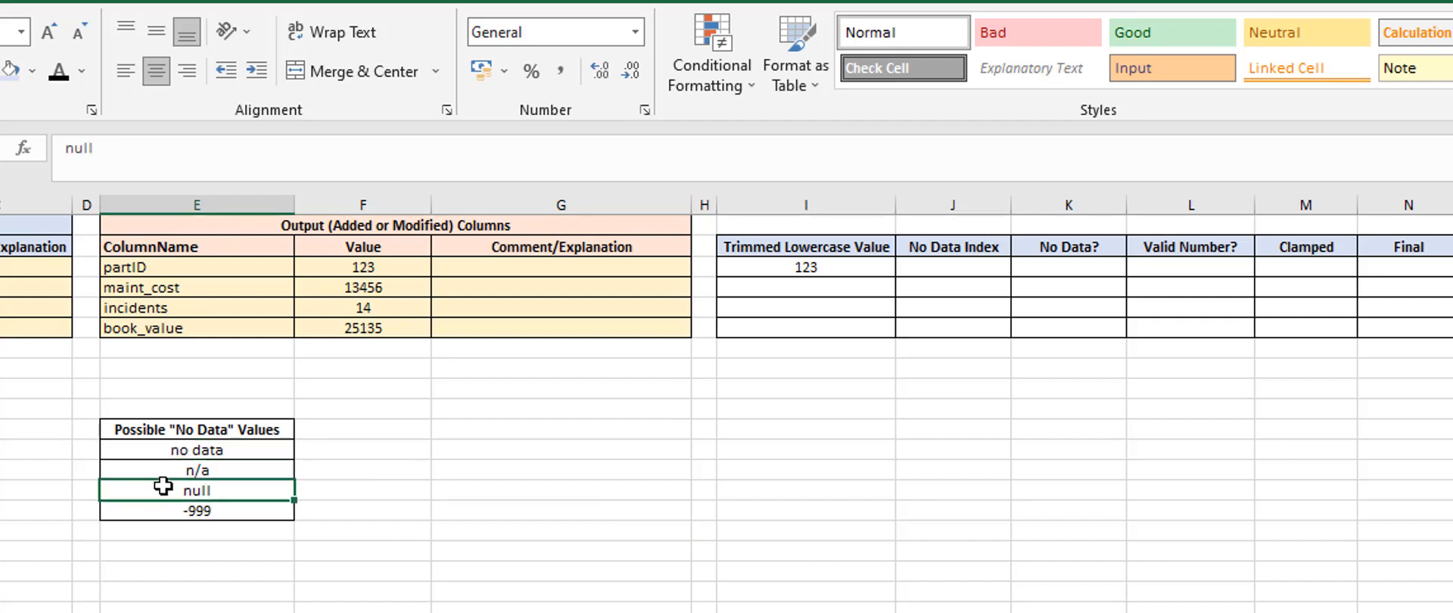
{"action": "left_click", "coordinate": [162, 510]}
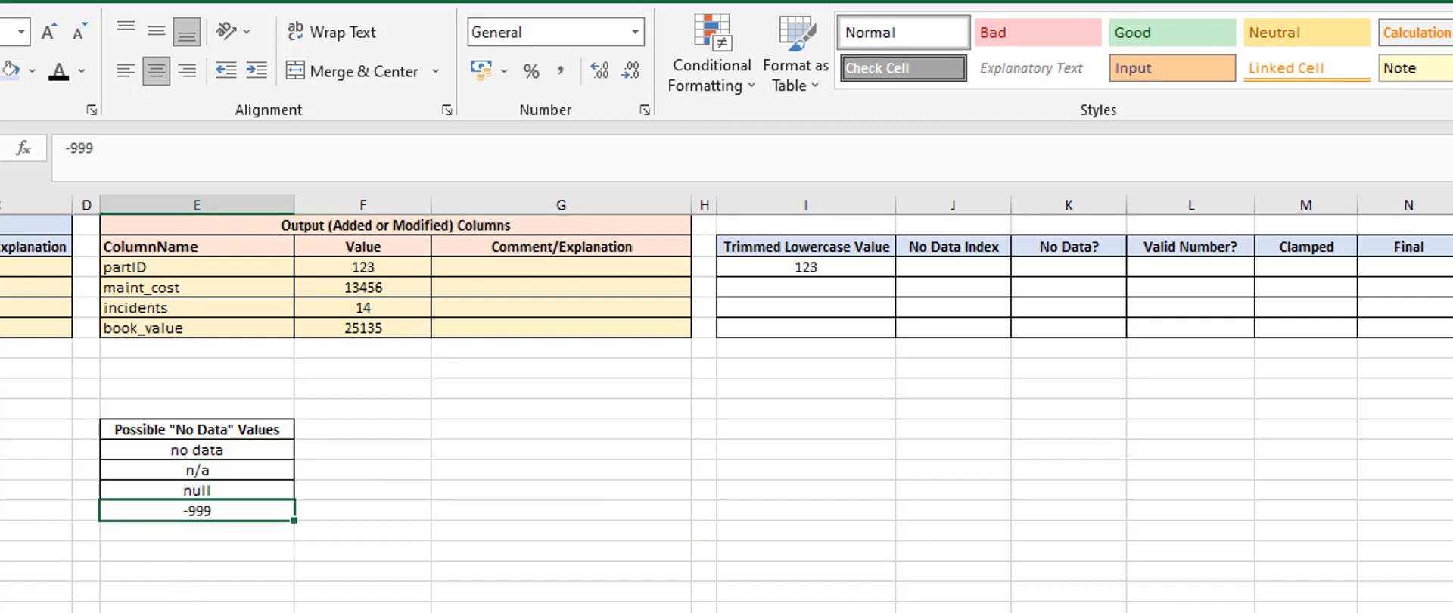
{"action": "left_click", "coordinate": [973, 430]}
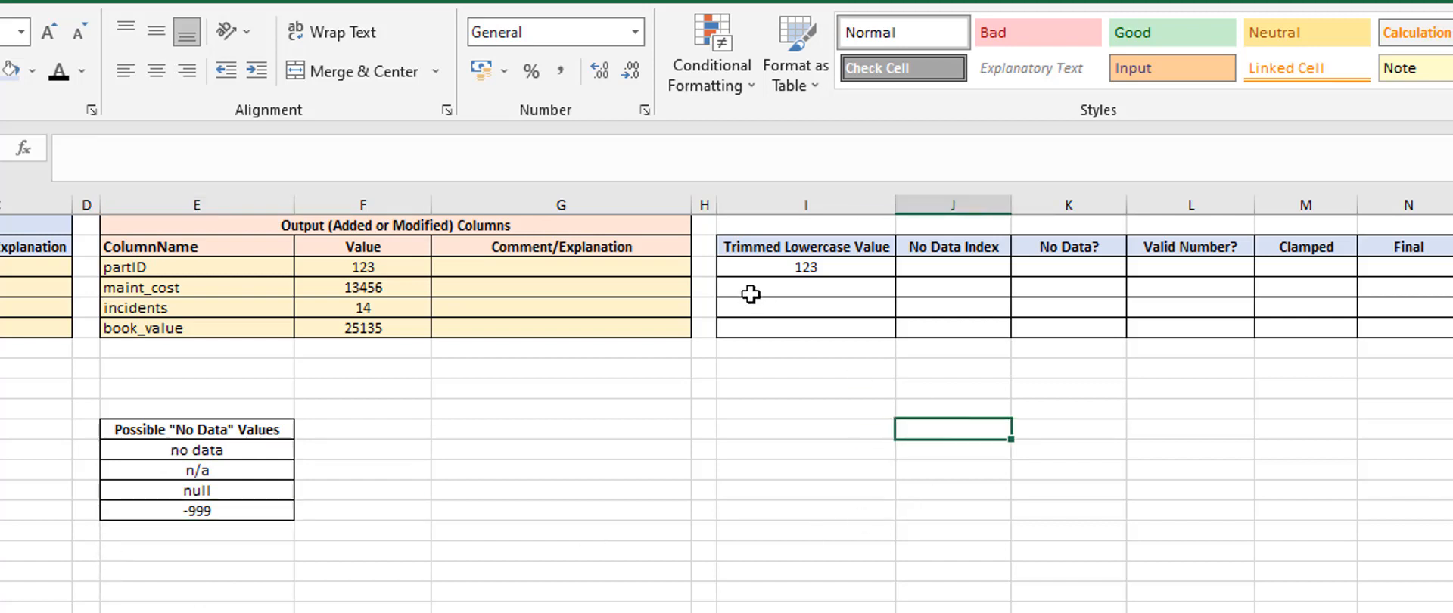
{"action": "left_click", "coordinate": [785, 269]}
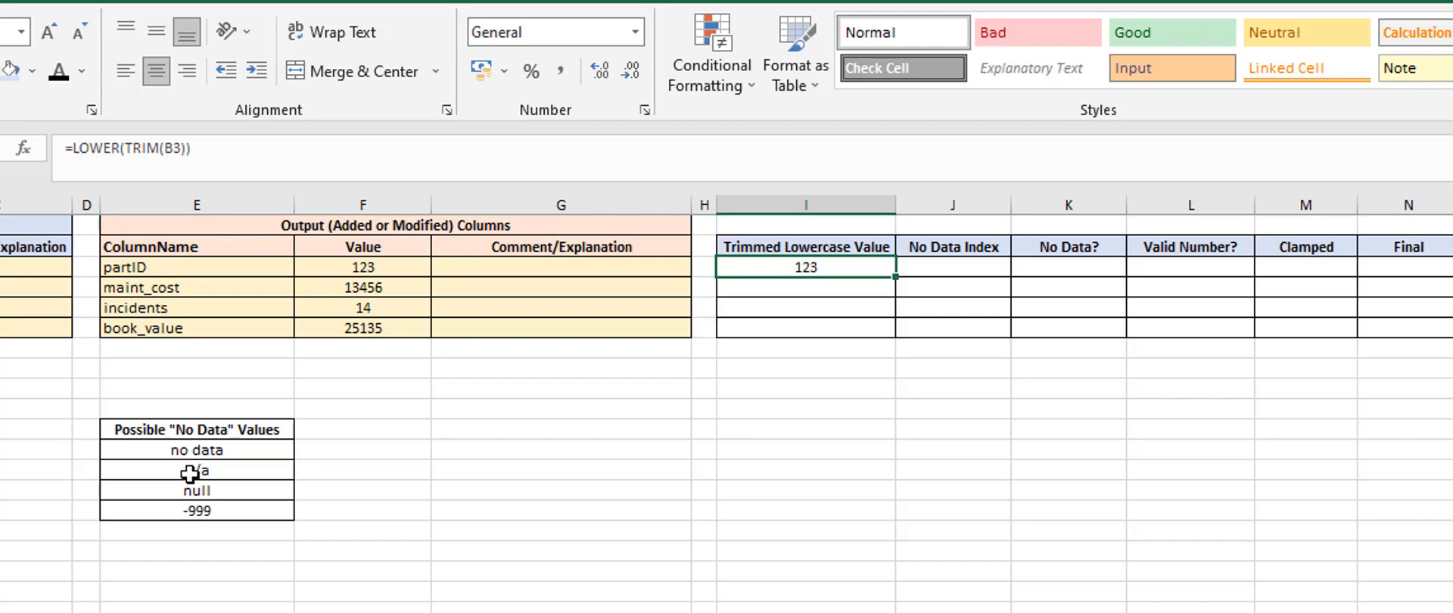
{"action": "left_click_drag", "start_coordinate": [201, 450], "coordinate": [197, 511]}
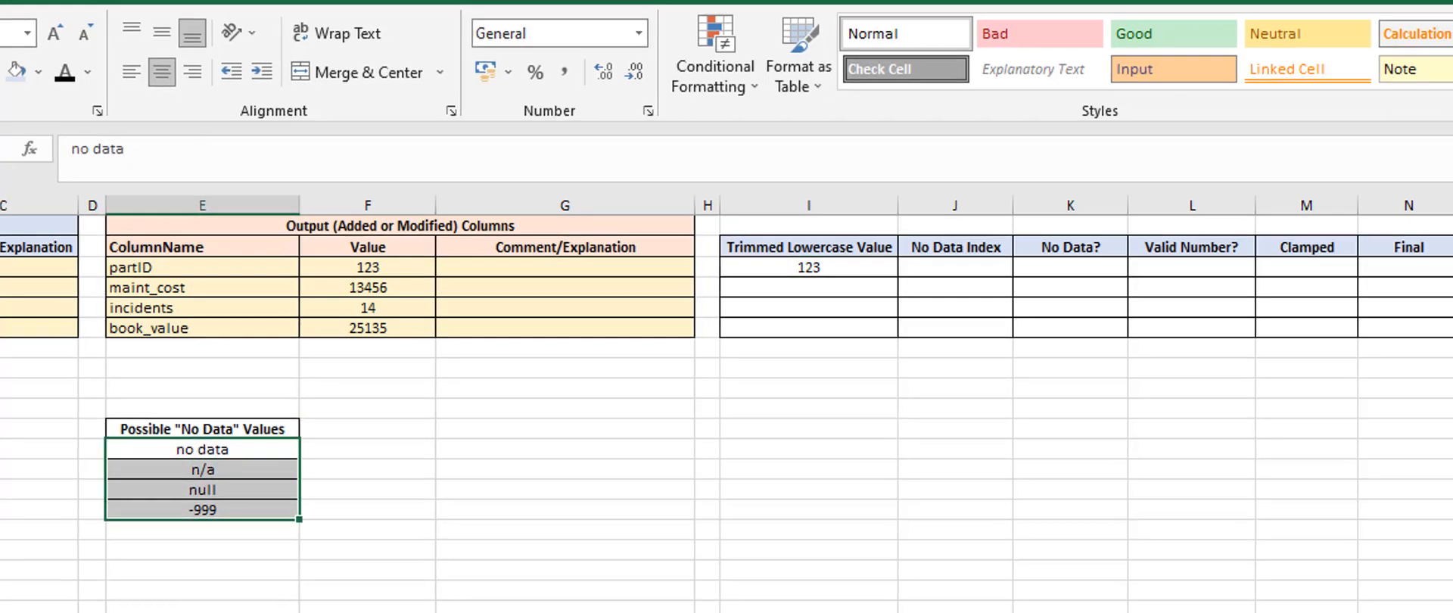
{"action": "left_click", "coordinate": [90, 273]}
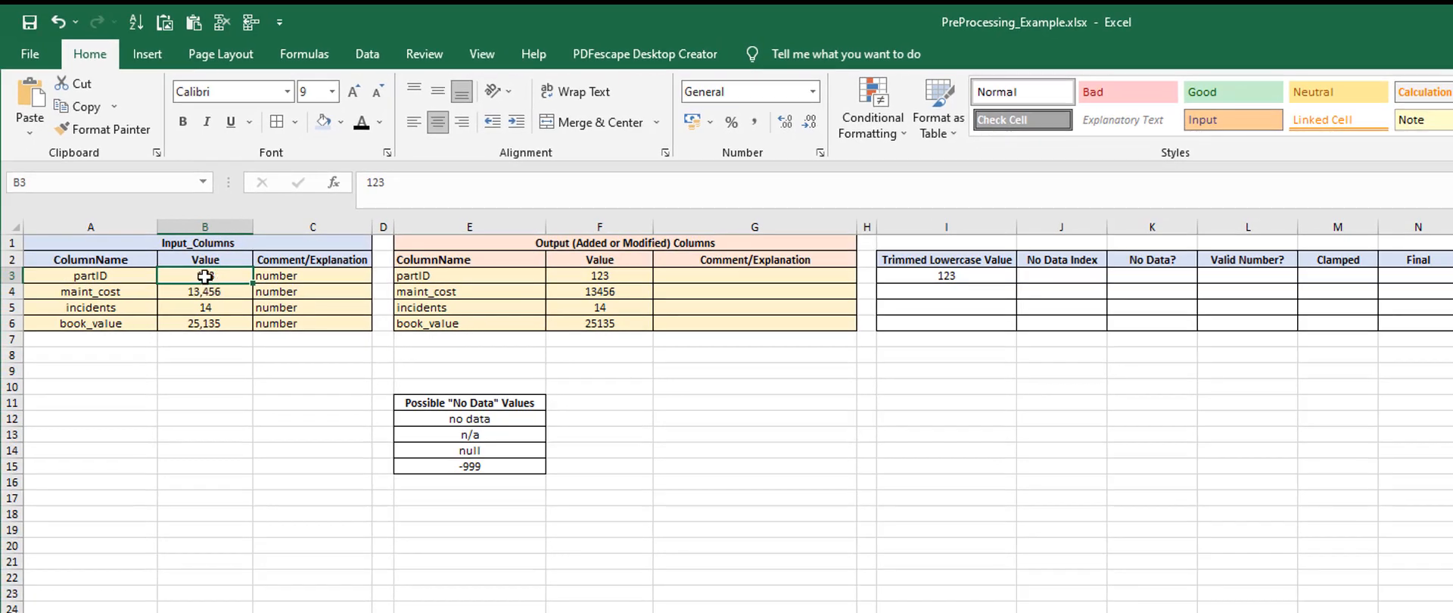
Enter =MATCH(I3,E12:E15,0) in the partID row of the No Data Index column, looking for an exact match among the possible "No Data" values
{"action": "left_click", "coordinate": [1051, 277]}
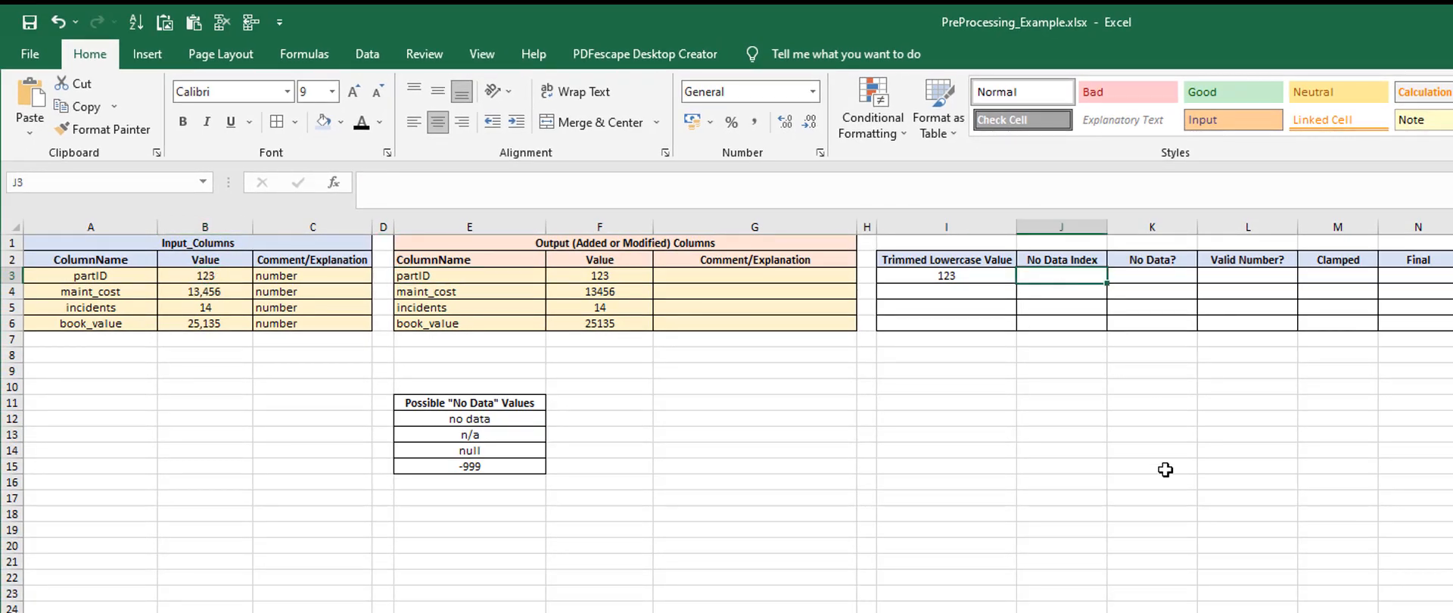
{"action": "type", "text": "match"}
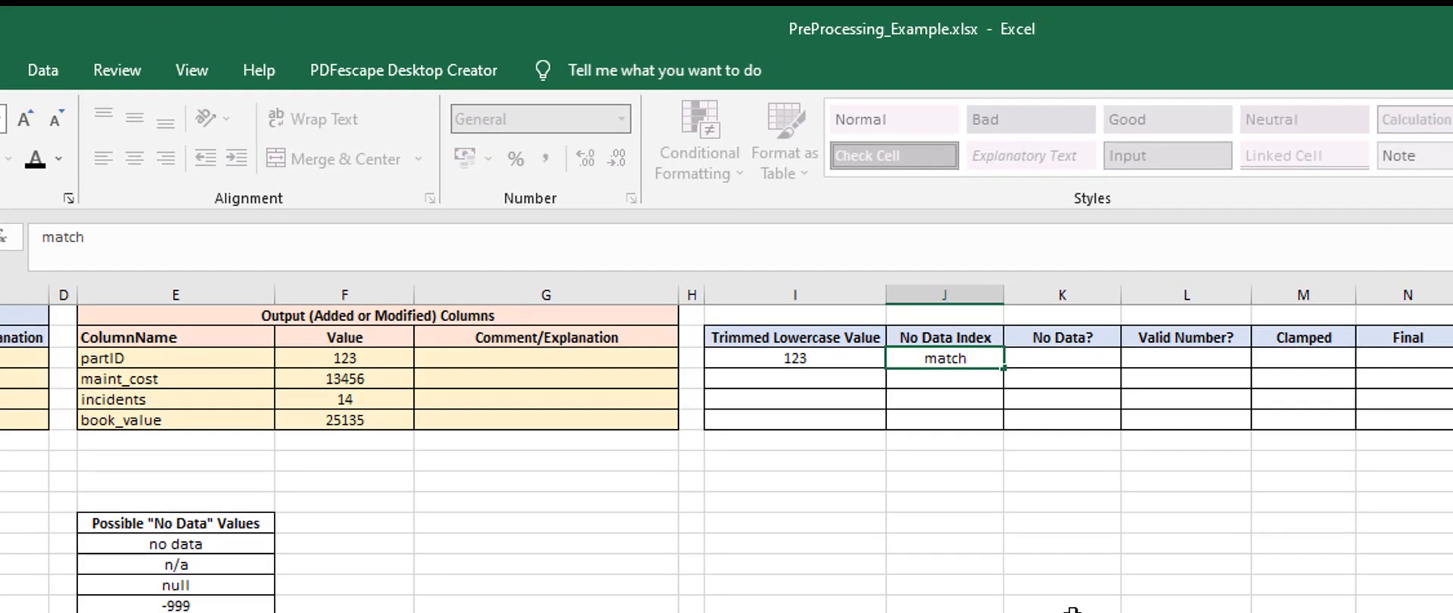
{"action": "key", "text": "BackSpace"}
{"action": "key", "text": "BackSpace"}
{"action": "type", "text": "=mat"}
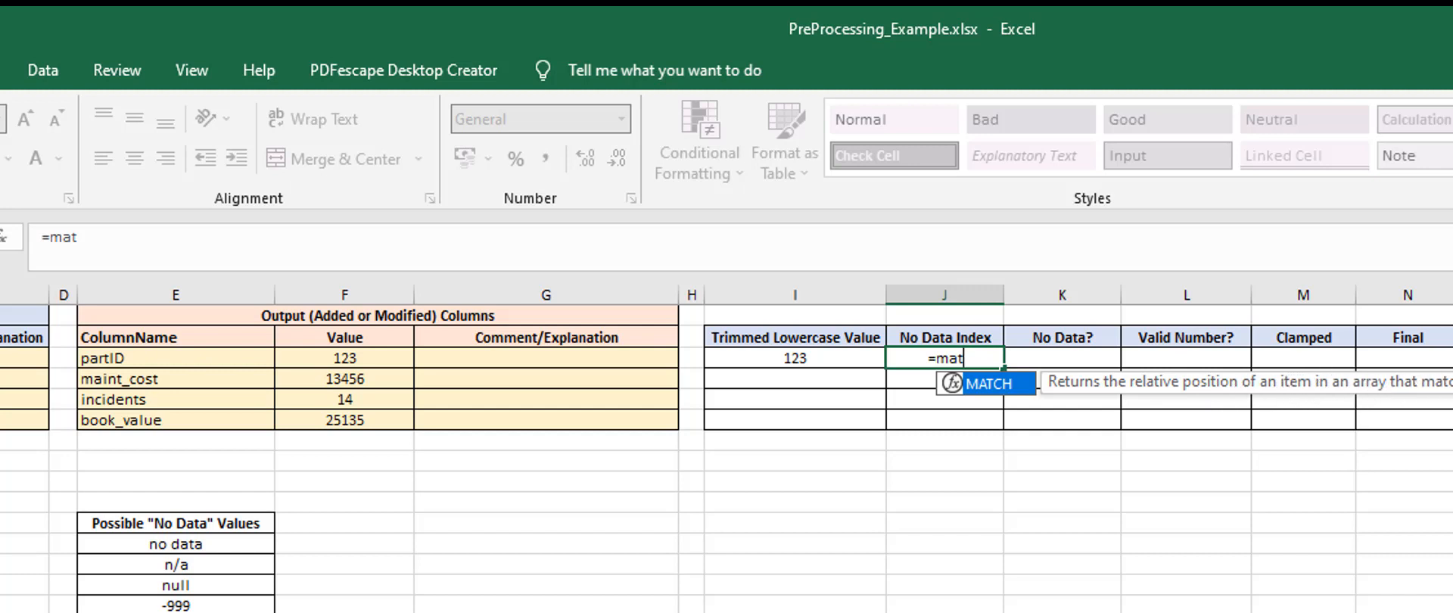
{"action": "key", "text": "Tab"}
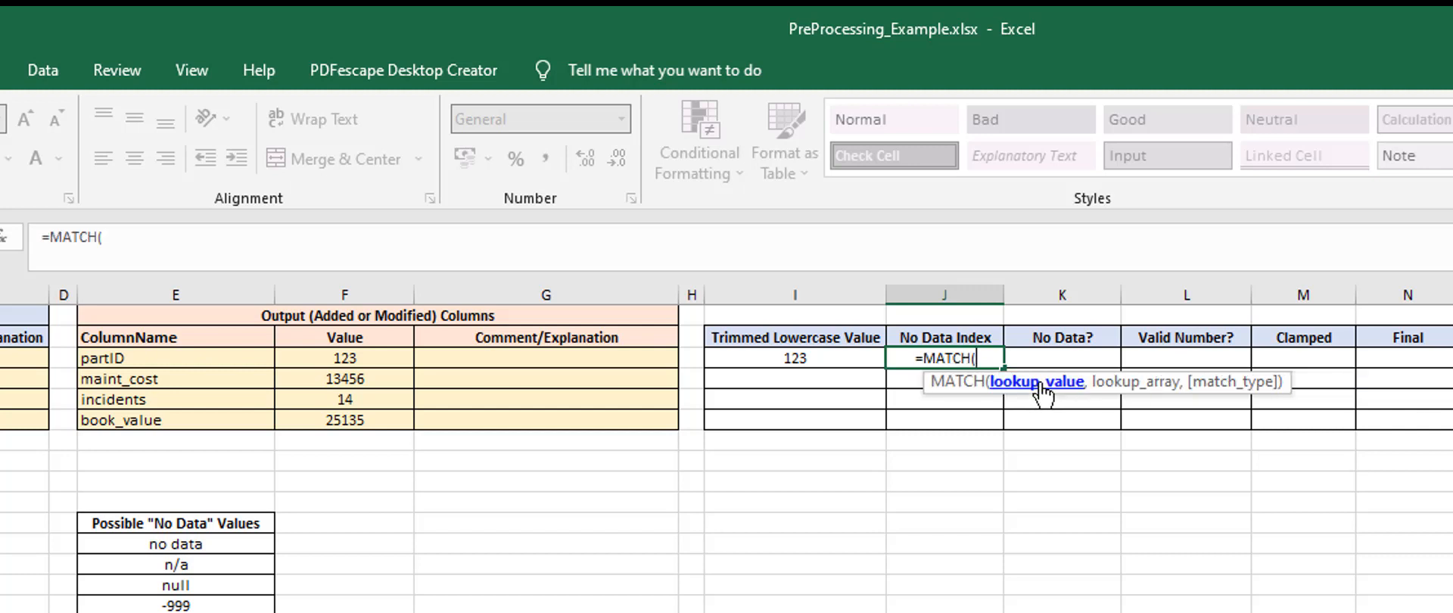
{"action": "left_click", "coordinate": [787, 359]}
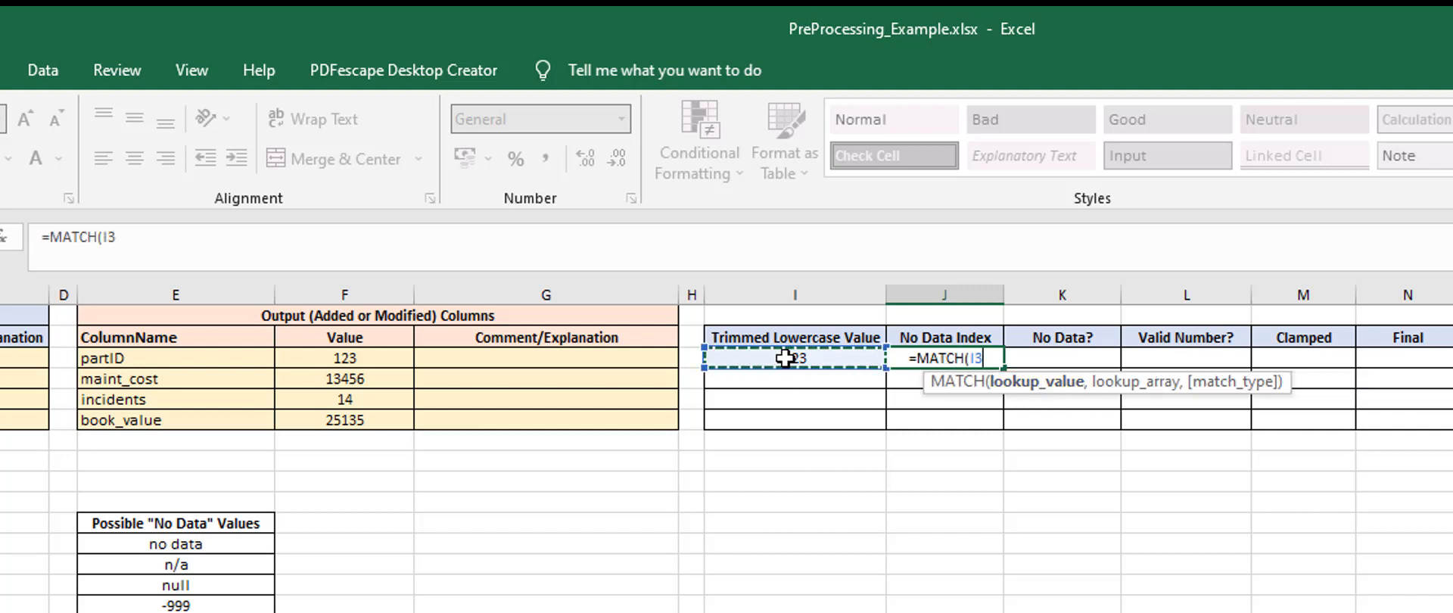
{"action": "type", "text": ","}
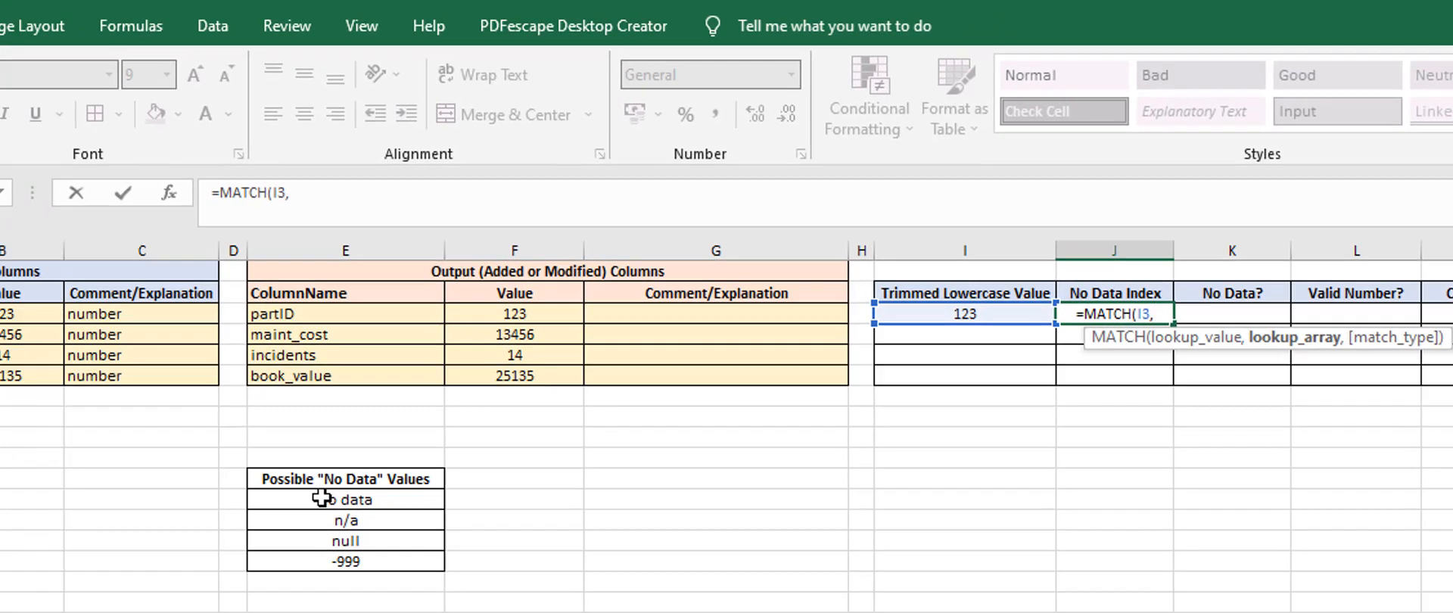
{"action": "left_click_drag", "start_coordinate": [322, 497], "coordinate": [319, 566]}
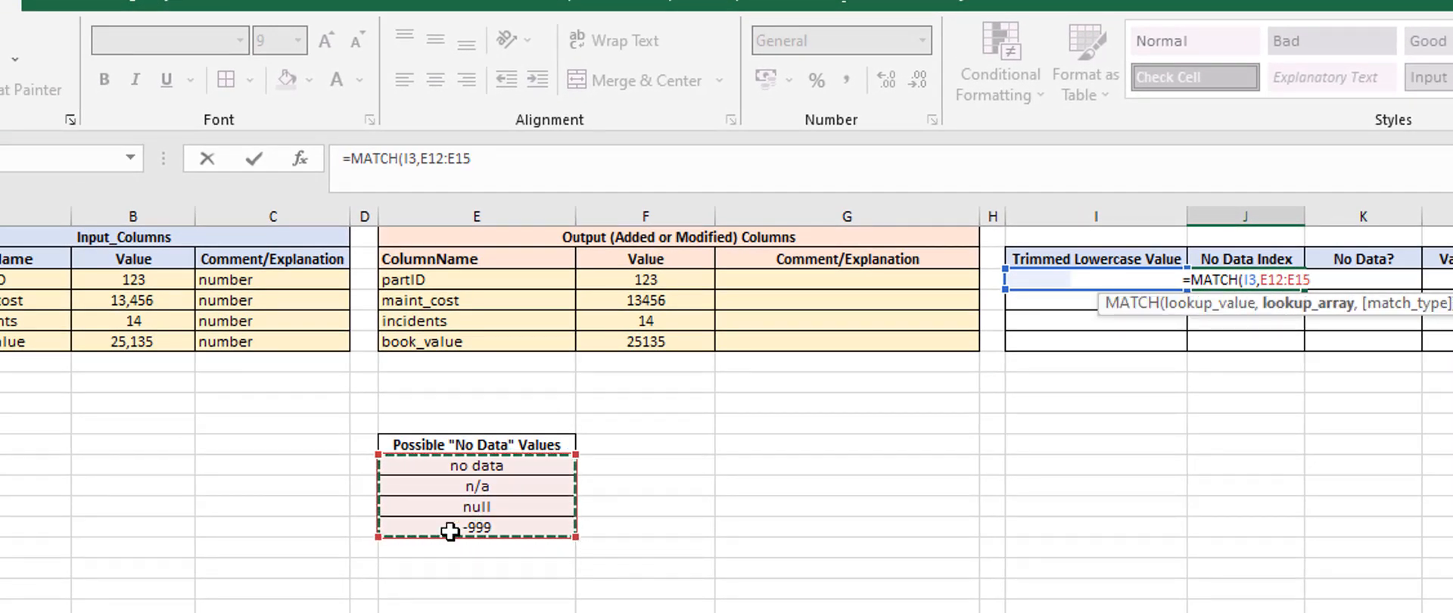
{"action": "type", "text": ","}
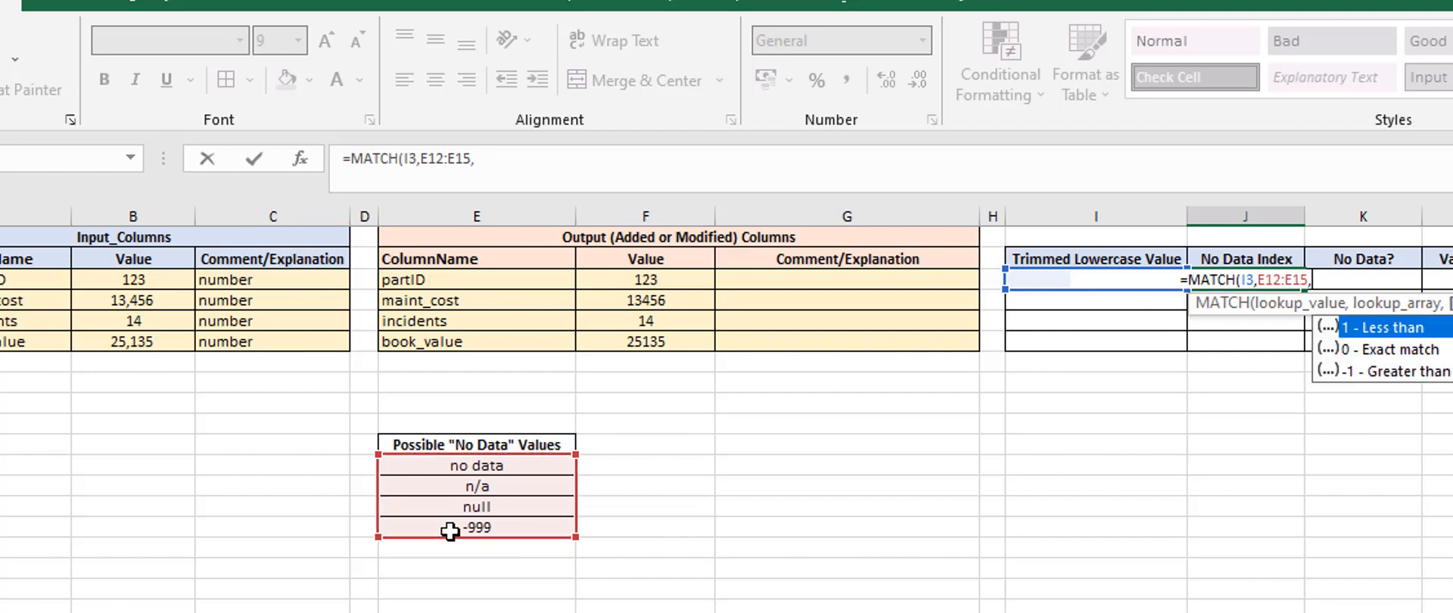
{"action": "left_click", "coordinate": [1395, 352]}
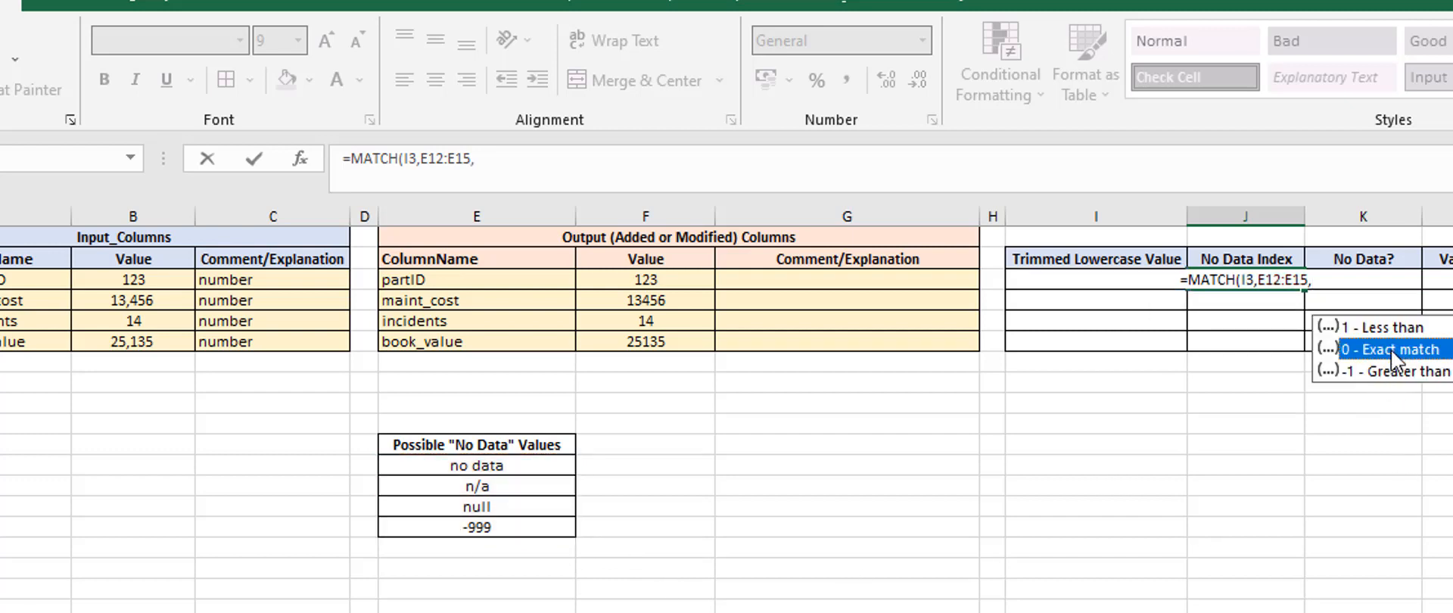
{"action": "double_click", "coordinate": [1391, 348]}
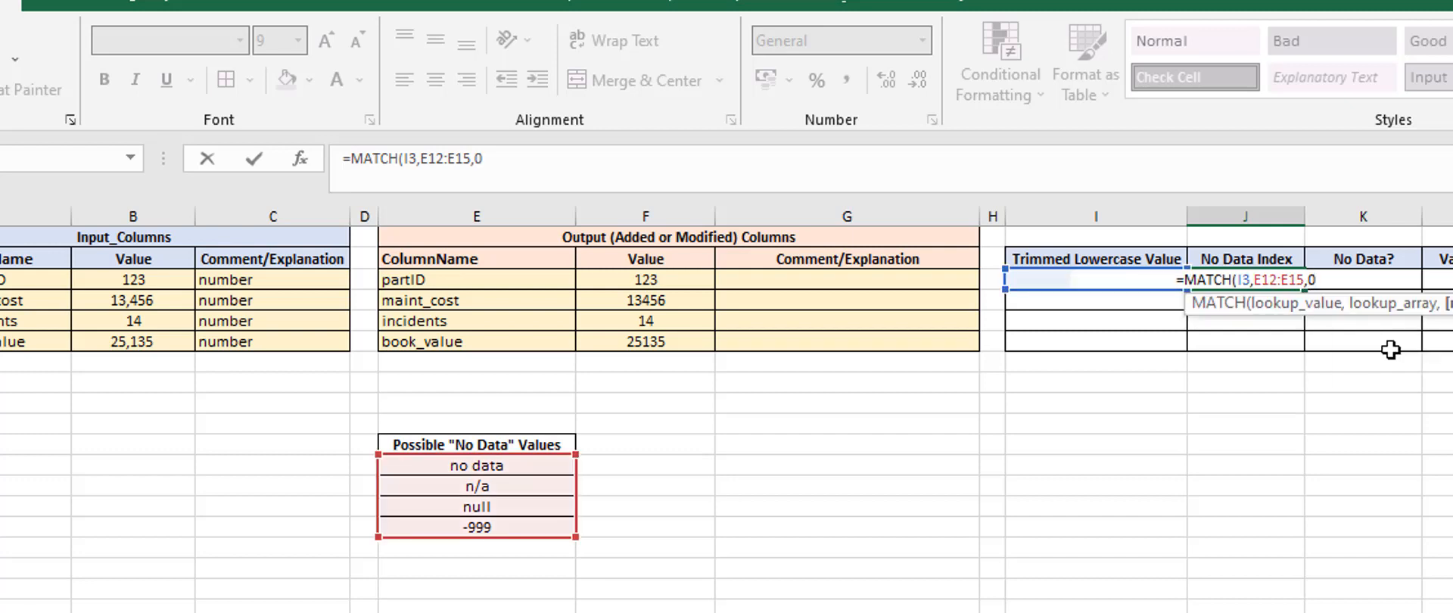
{"action": "type", "text": ")"}
{"action": "key", "text": "Return"}
{"action": "key", "text": "Up"}
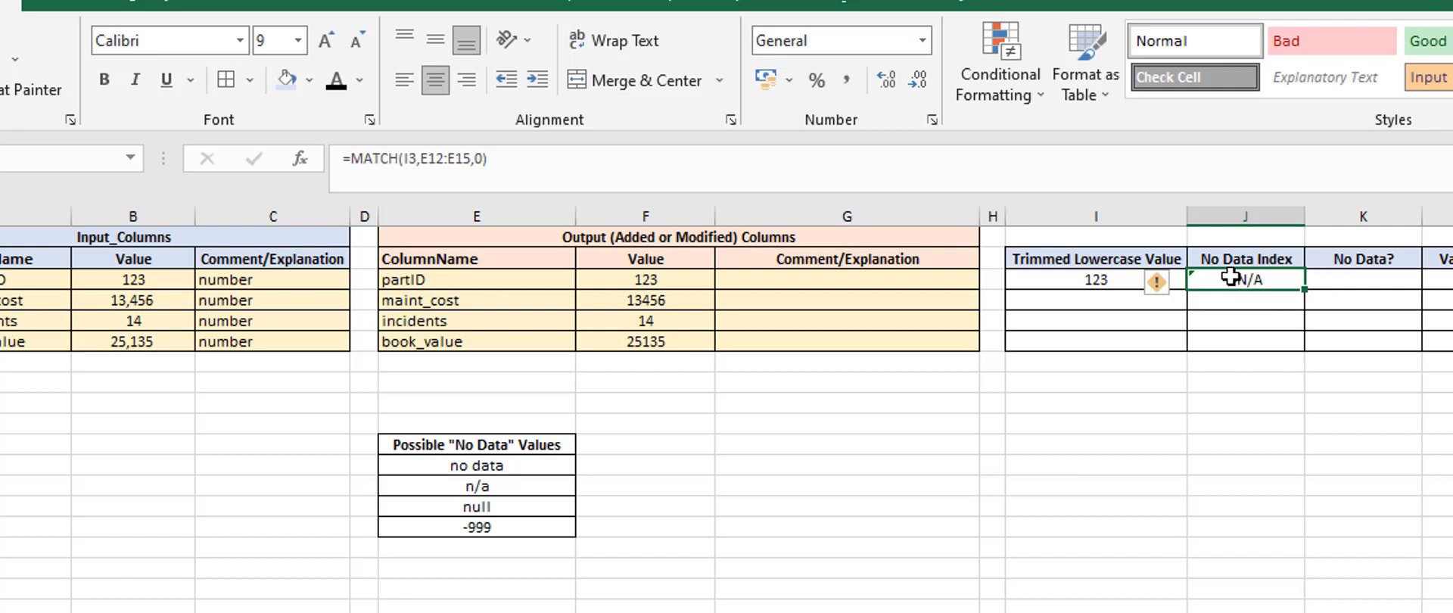
Begin an IF formula in the partID row of the No Data? column, with ISNA(J3) as its logical test
{"action": "left_click", "coordinate": [1345, 281]}
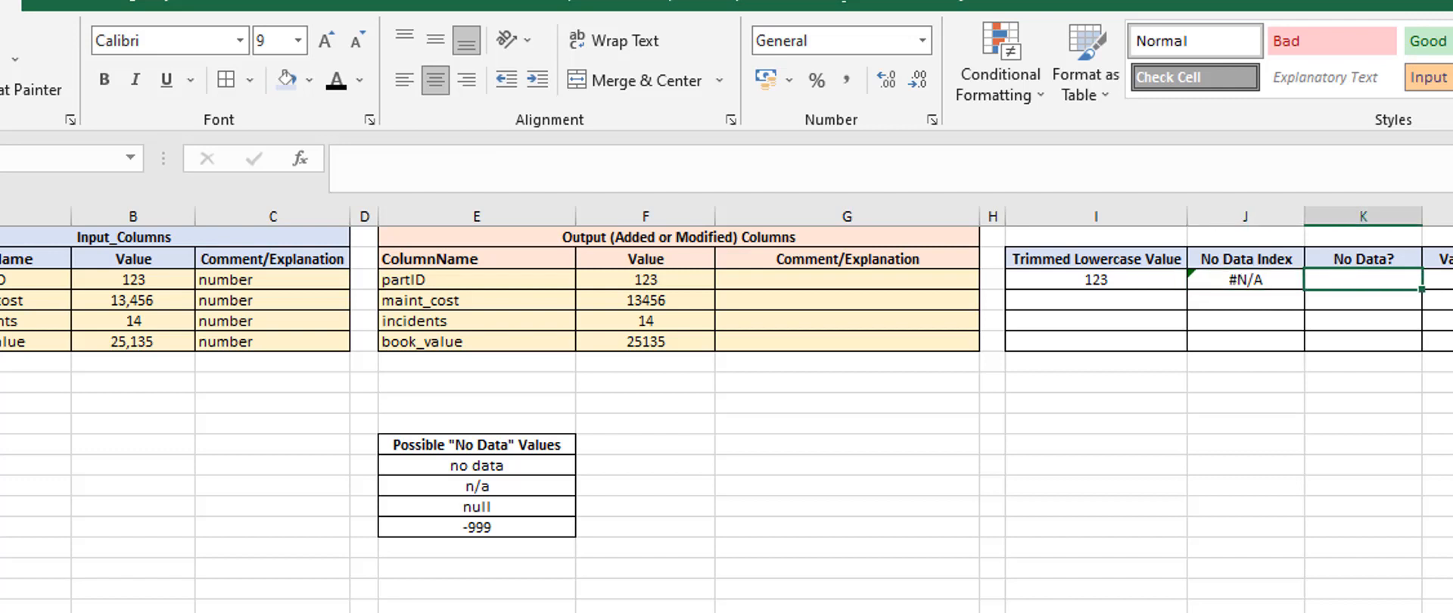
{"action": "type", "text": "=if("}
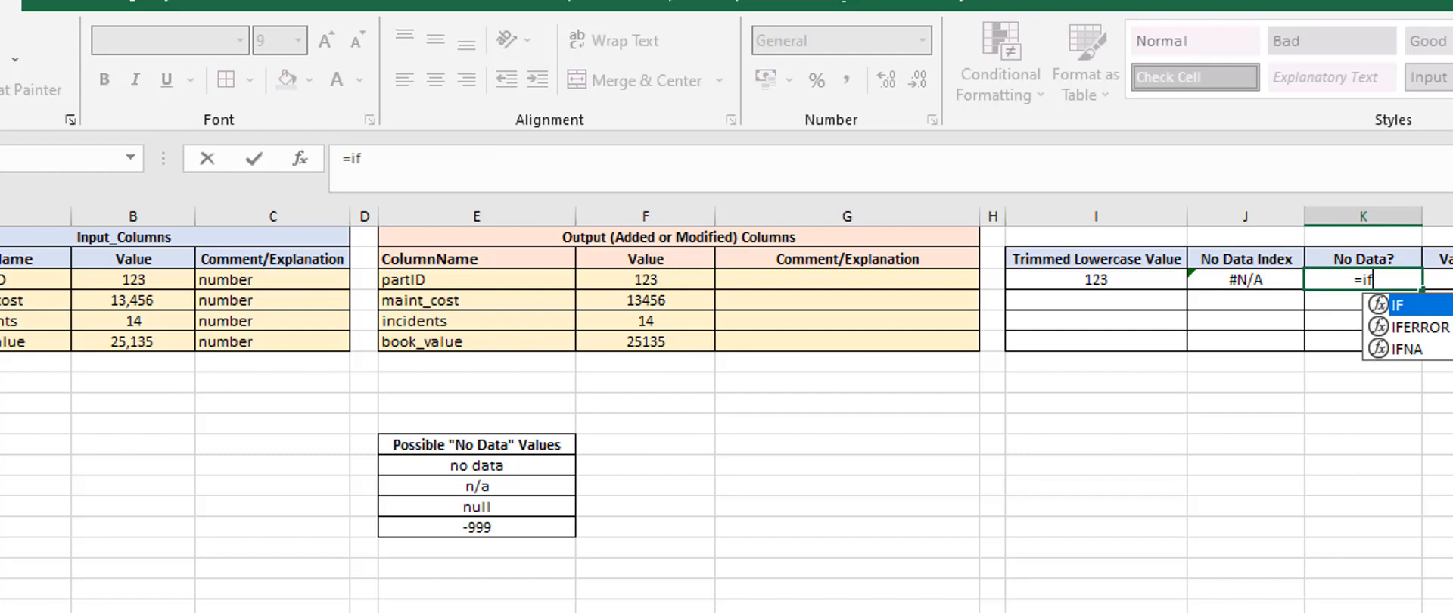
{"action": "type", "text": "isn"}
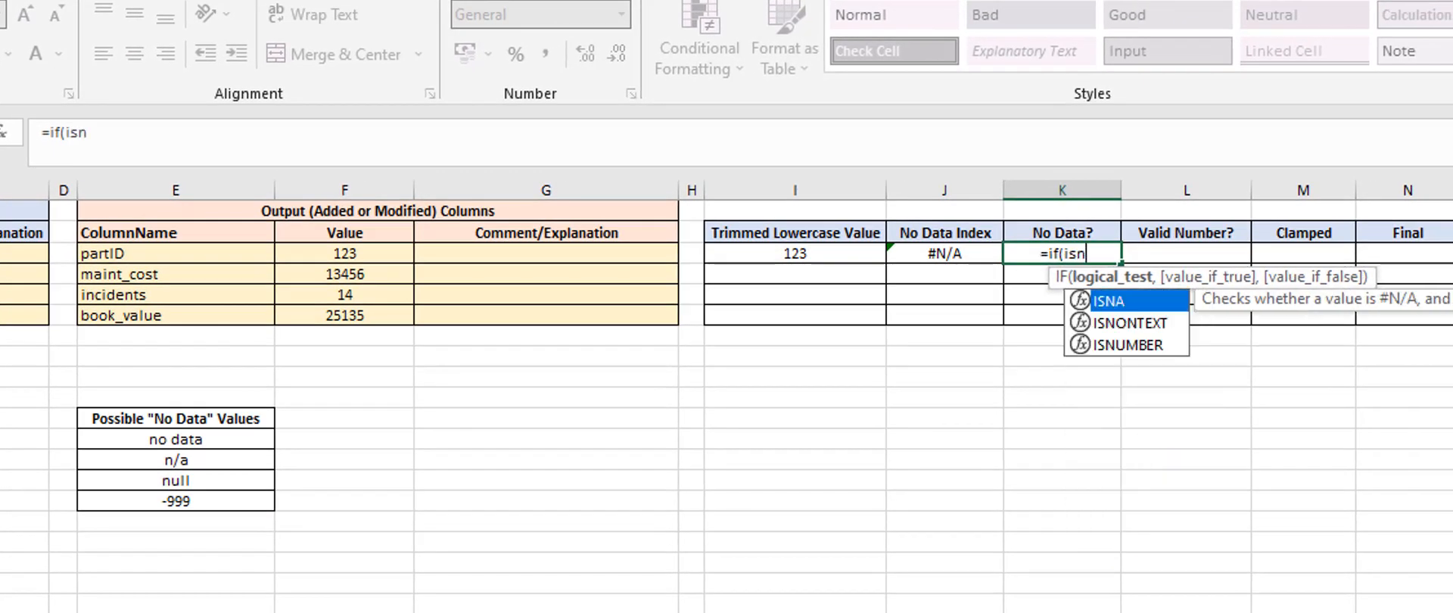
{"action": "key", "text": "Tab"}
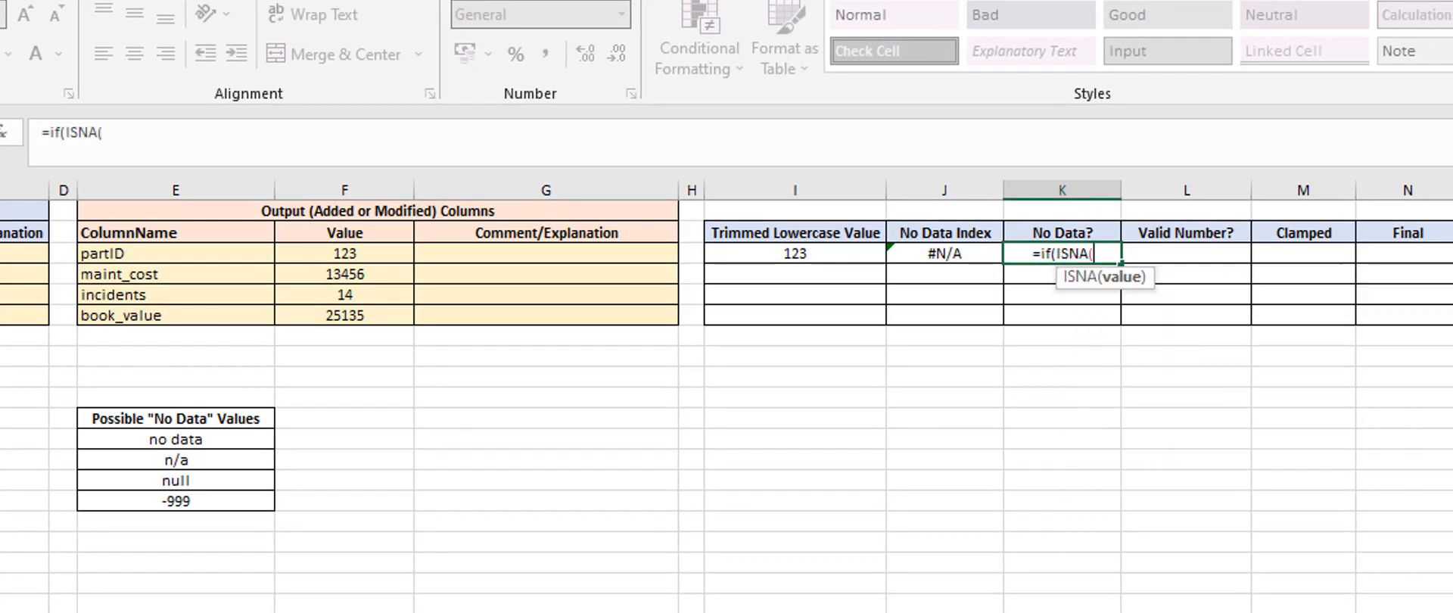
{"action": "left_click", "coordinate": [949, 254]}
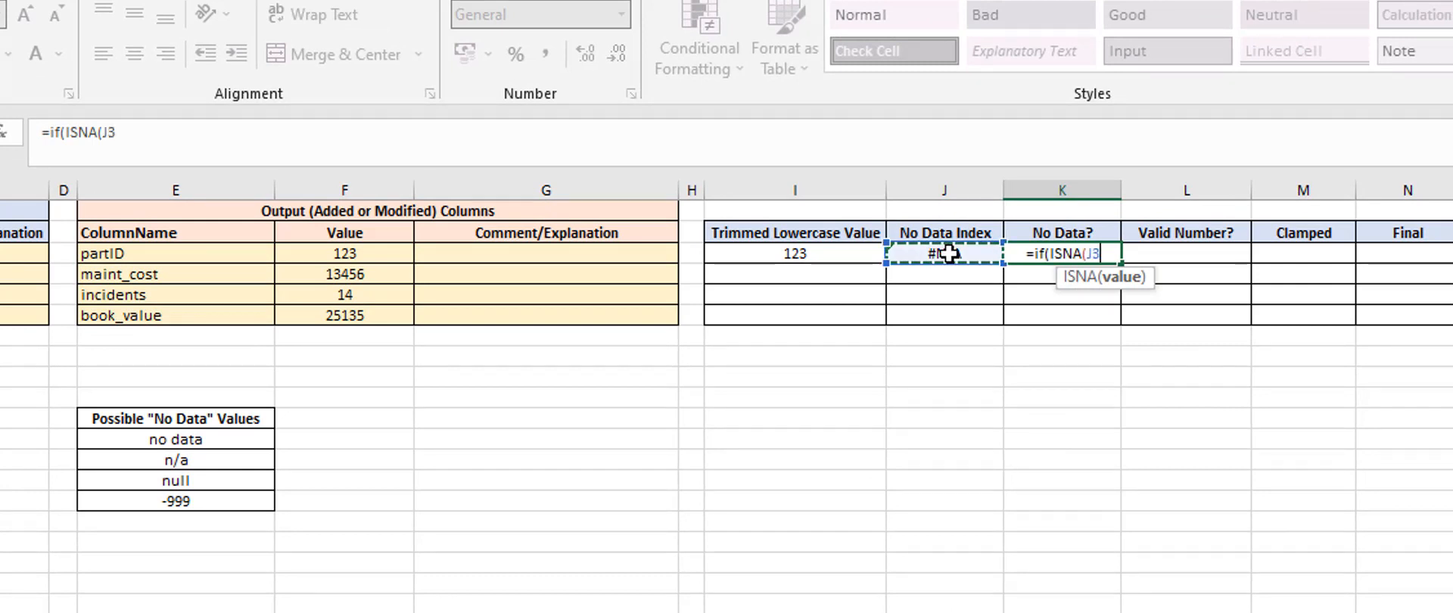
{"action": "type", "text": "),"}
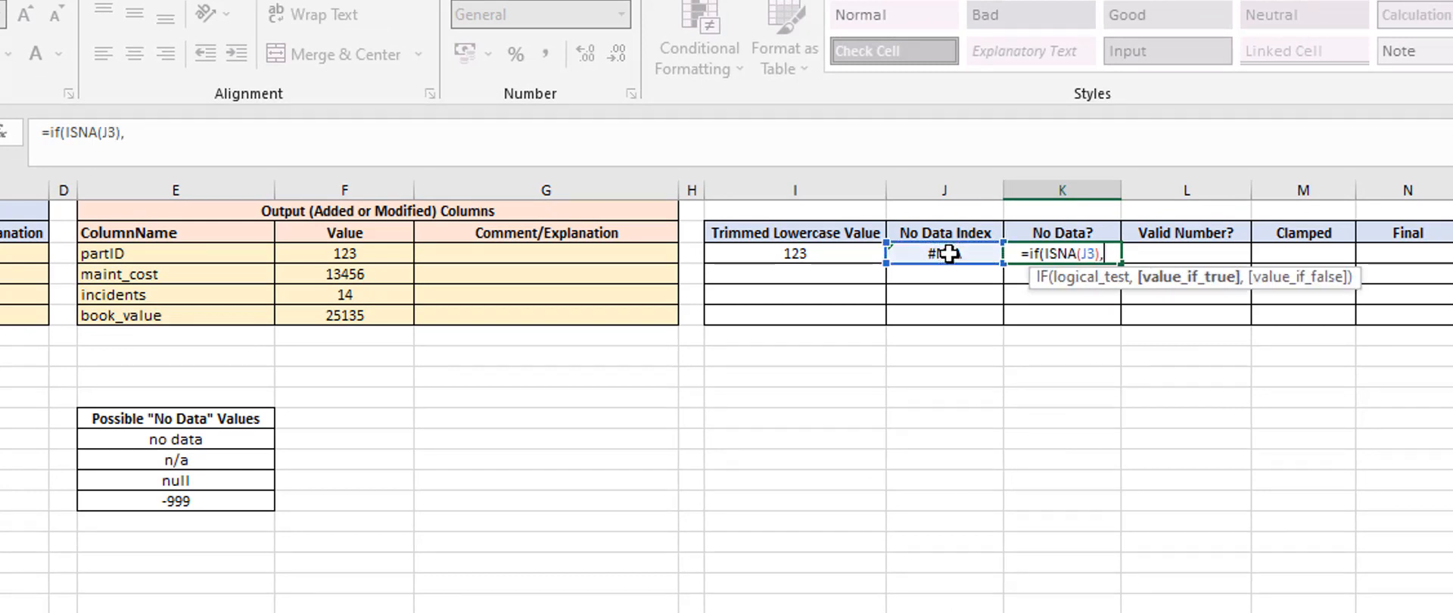
{"action": "type", "text": "\""}
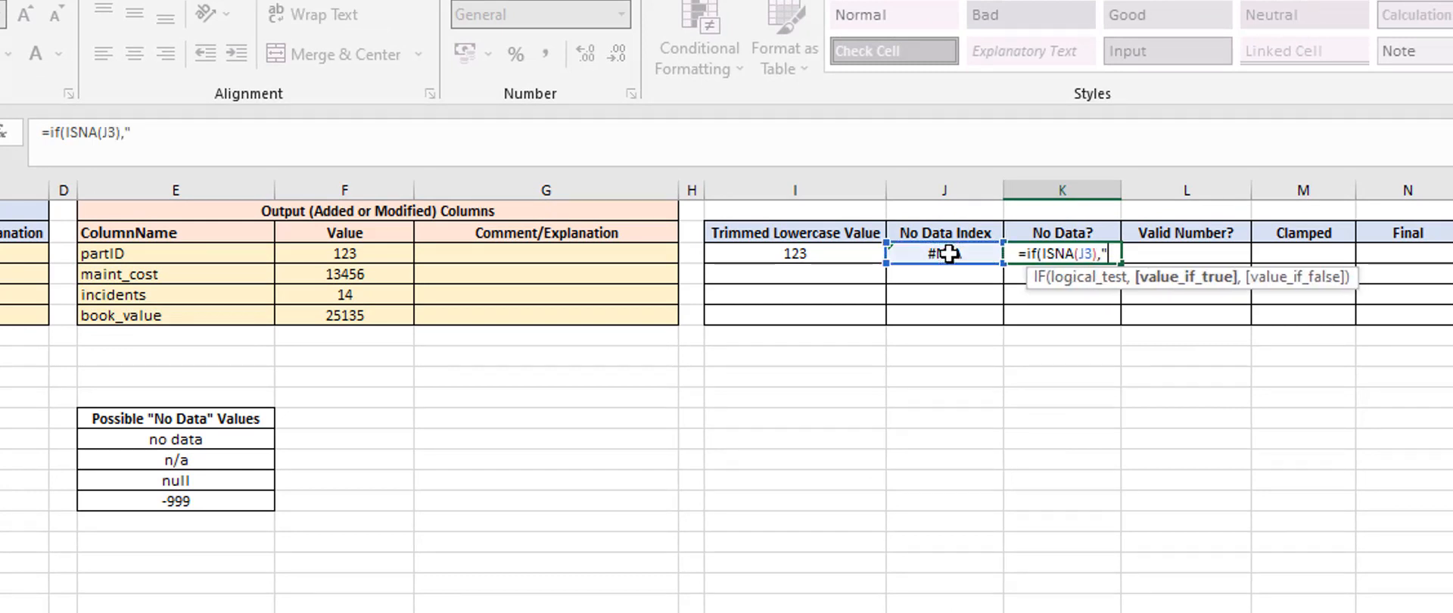
{"action": "type", "text": "fal"}
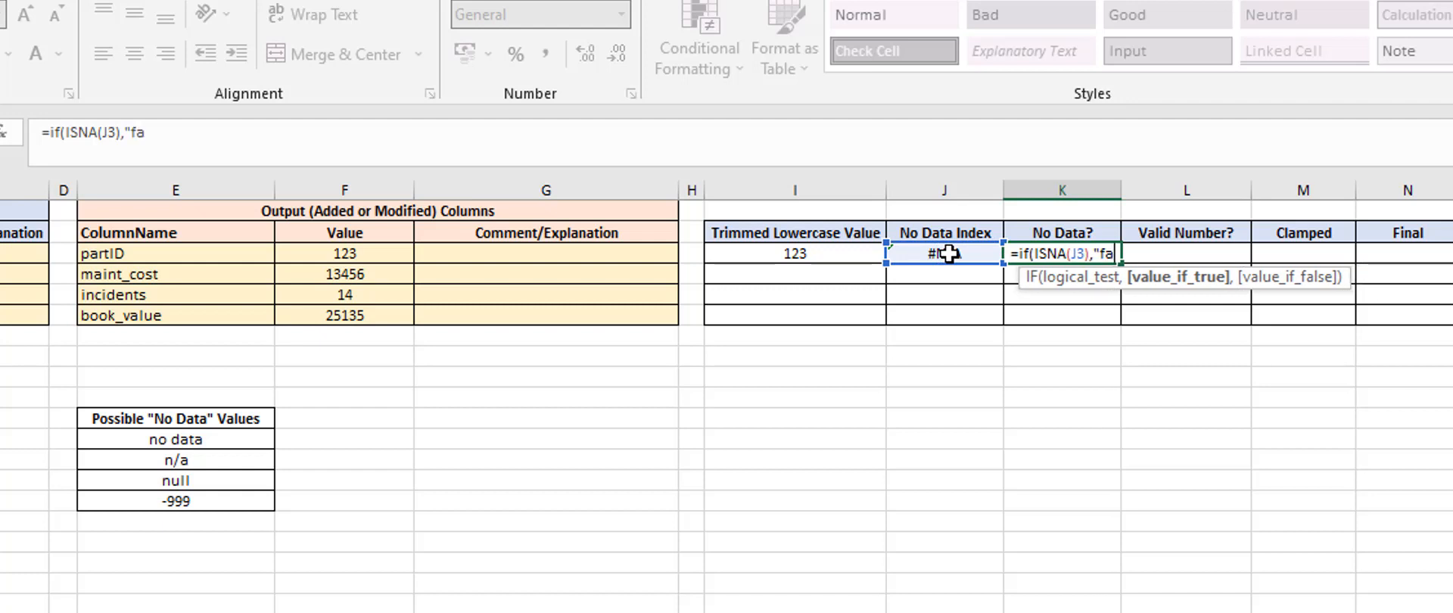
{"action": "key", "text": "BackSpace"}
{"action": "key", "text": "BackSpace"}
{"action": "key", "text": "BackSpace"}
{"action": "key", "text": "BackSpace"}
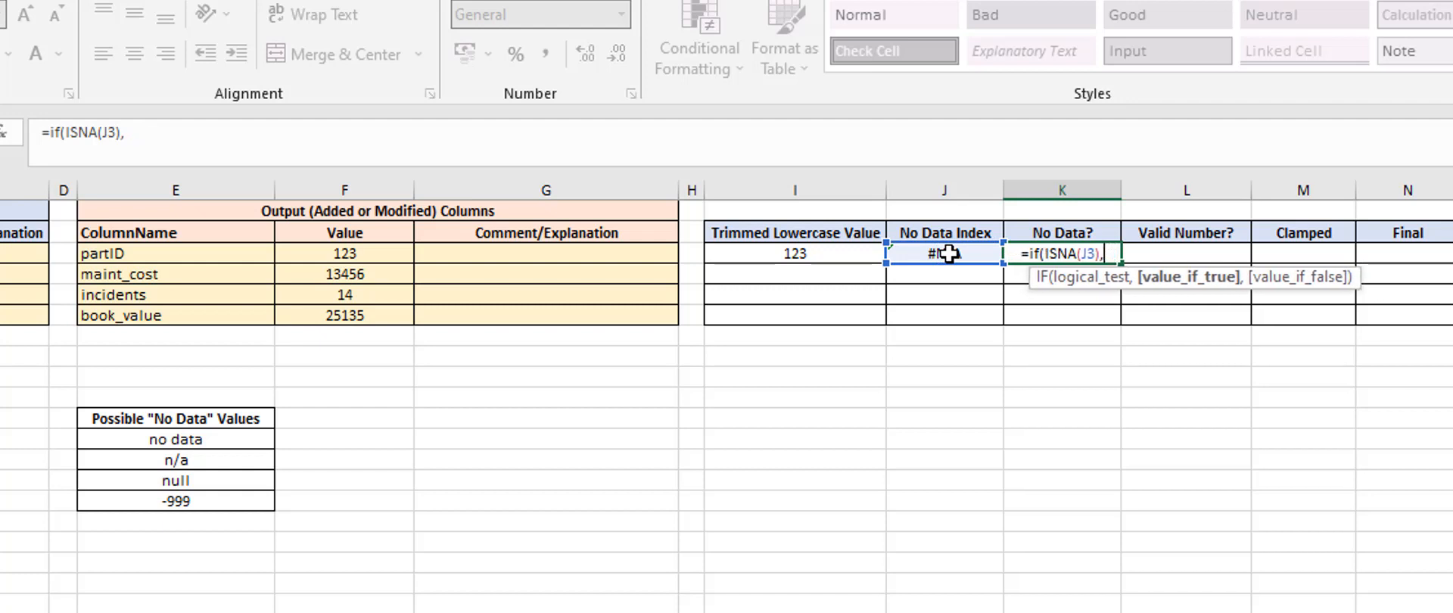
Complete the No Data? formula as =IF(ISNA(J3),FALSE,TRUE) and review the entered cell
{"action": "type", "text": "false,"}
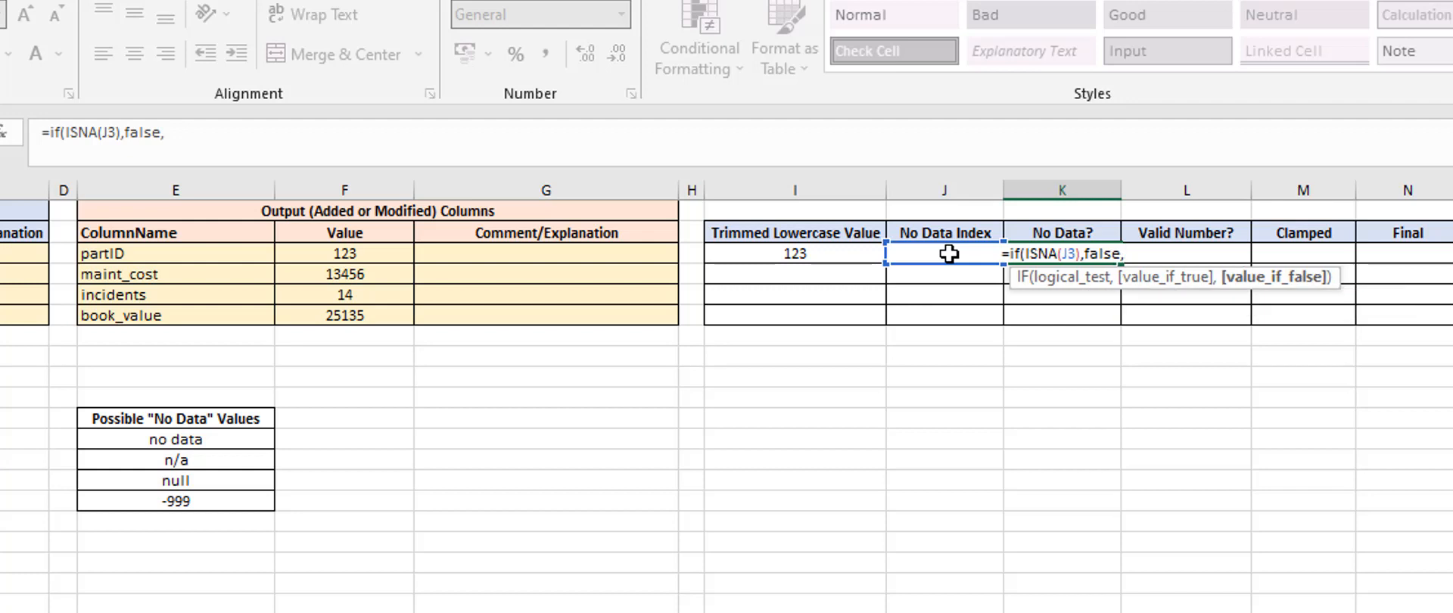
{"action": "type", "text": "true)"}
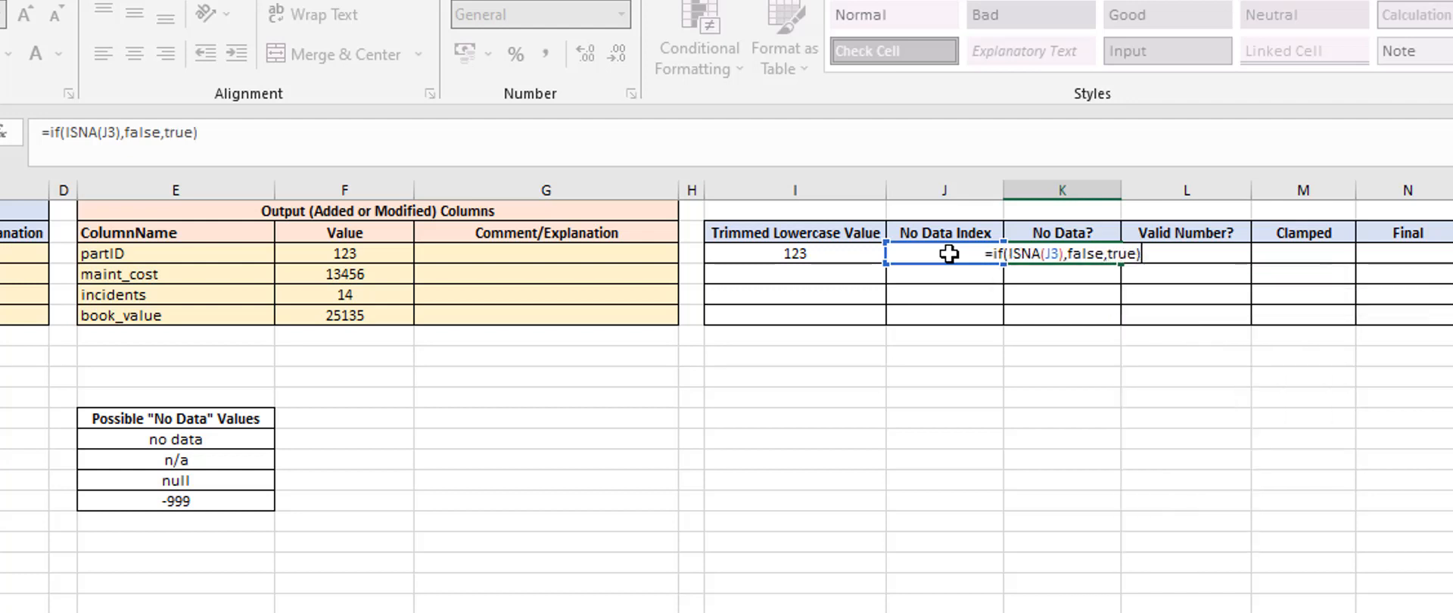
{"action": "key", "text": "Return"}
{"action": "key", "text": "Up"}
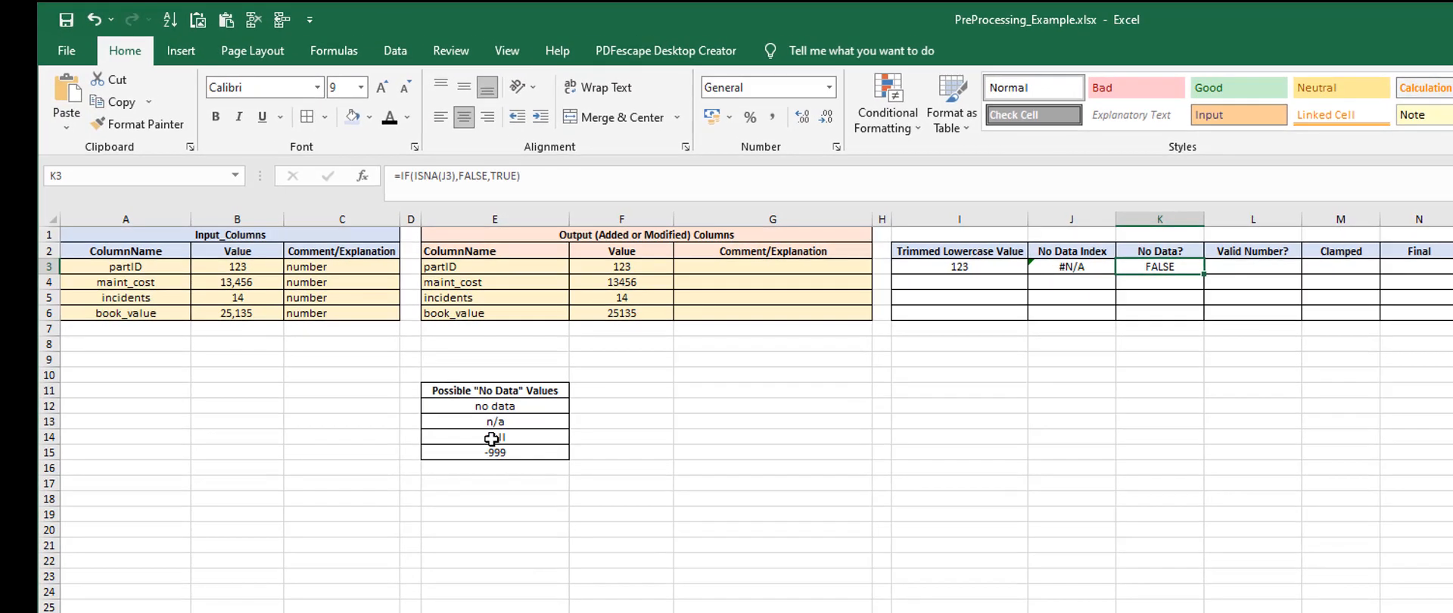
Set the partID input value to "No Data" to test the detection formulas, and check its trimmed lowercase value
{"action": "left_click", "coordinate": [238, 264]}
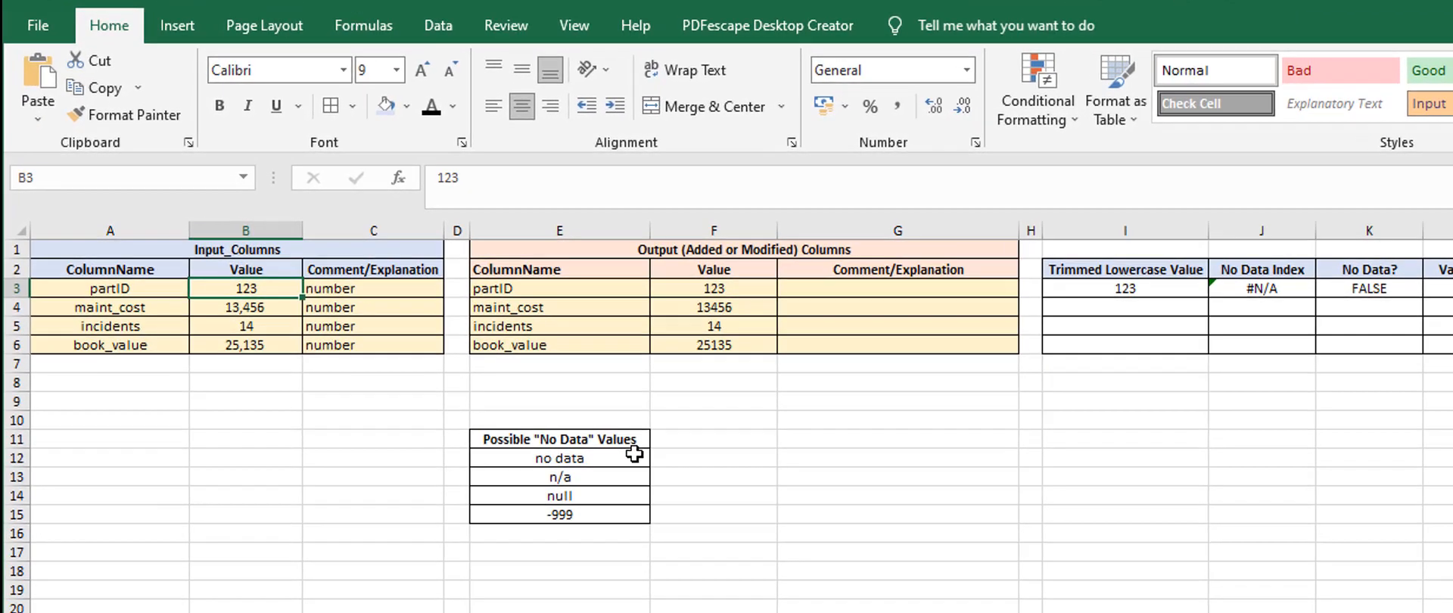
{"action": "type", "text": "No Data"}
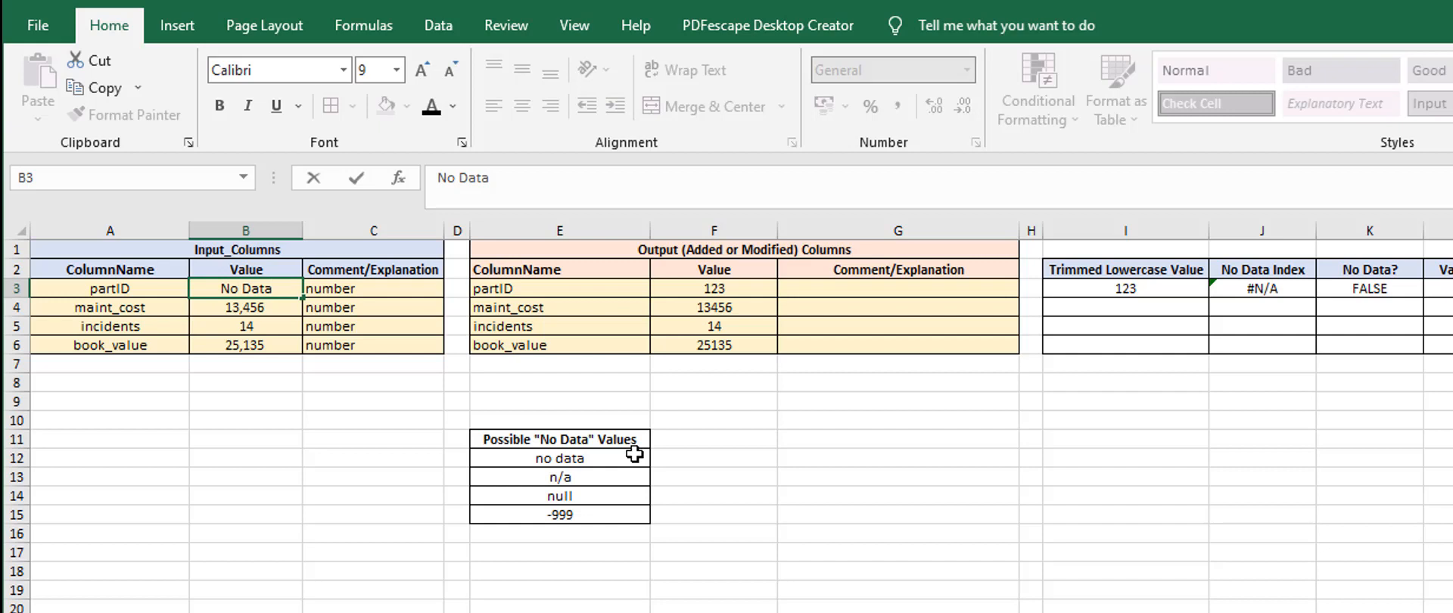
{"action": "key", "text": "Return"}
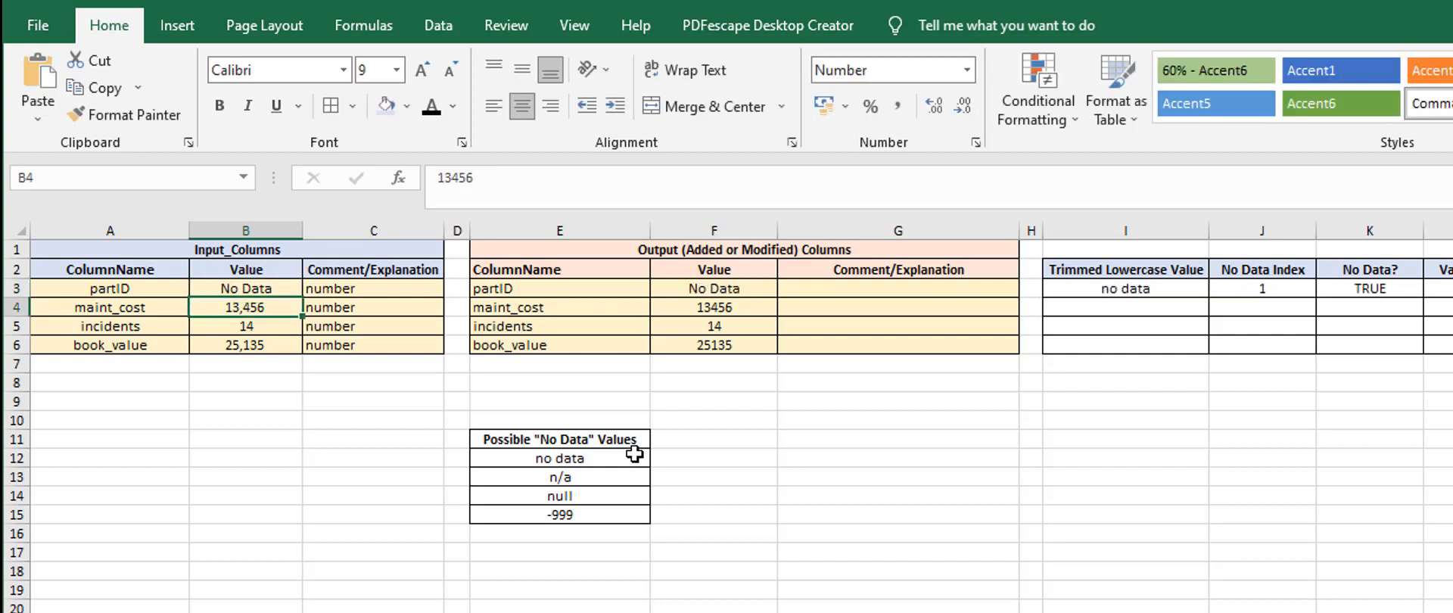
{"action": "key", "text": "Up"}
{"action": "left_click", "coordinate": [1089, 293]}
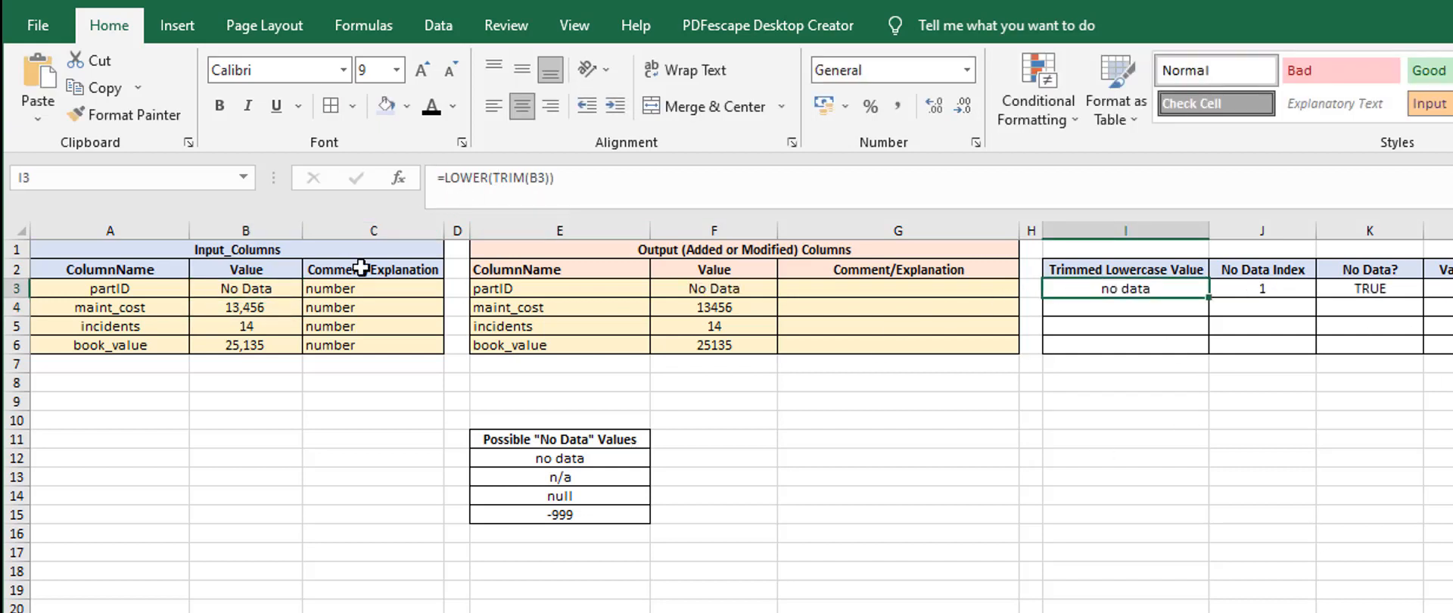
Inspect the partID input text for trailing spaces and compare it with the row's trimmed value, No Data Index and No Data? formulas
{"action": "left_click", "coordinate": [252, 290]}
{"action": "left_click", "coordinate": [509, 174]}
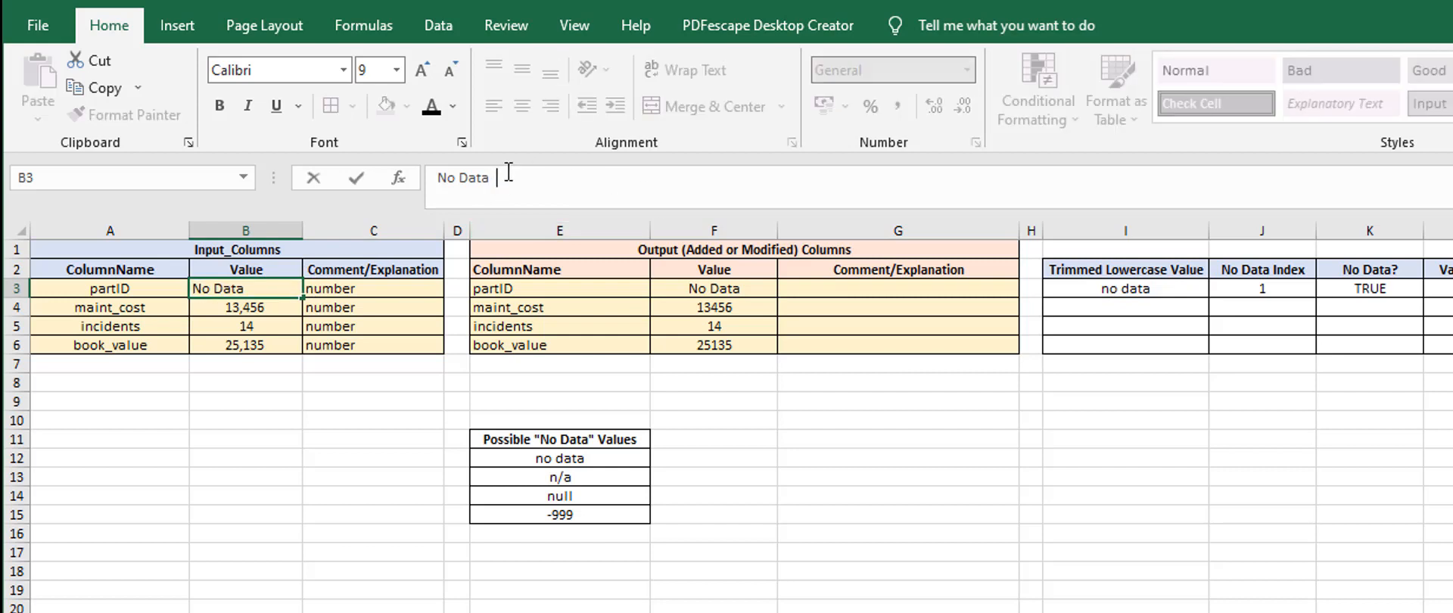
{"action": "key", "text": "Return"}
{"action": "left_click", "coordinate": [1107, 289]}
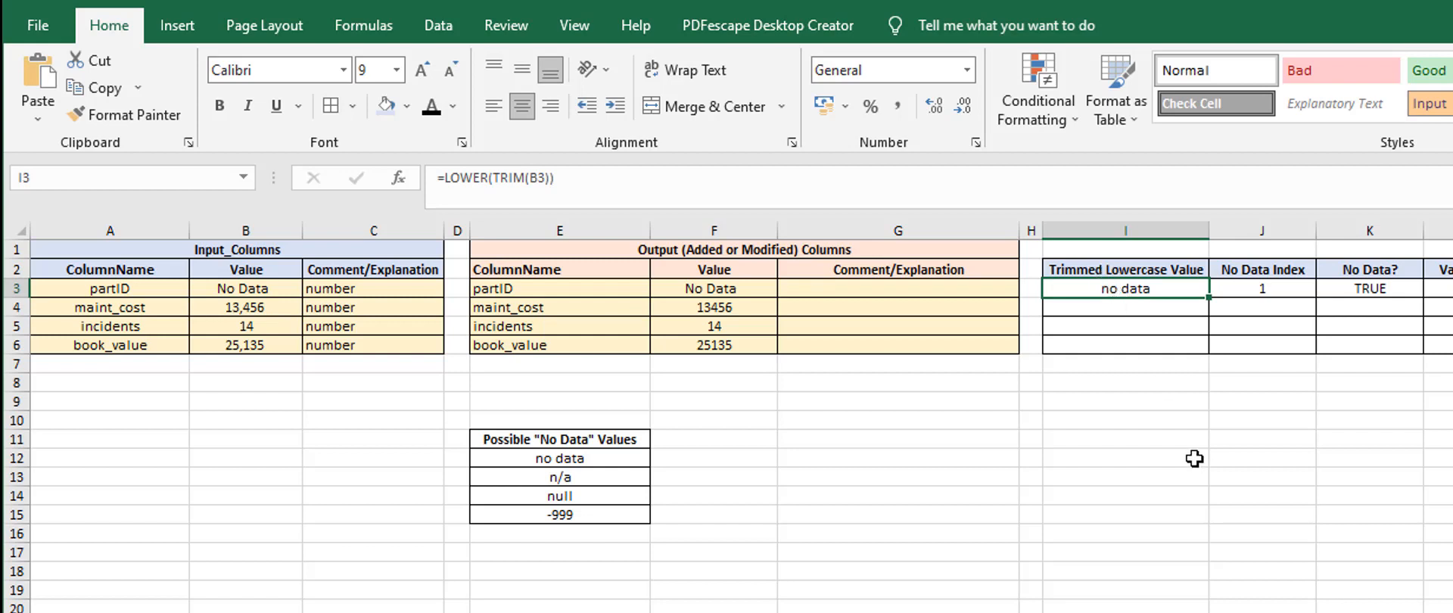
{"action": "left_click", "coordinate": [1370, 286]}
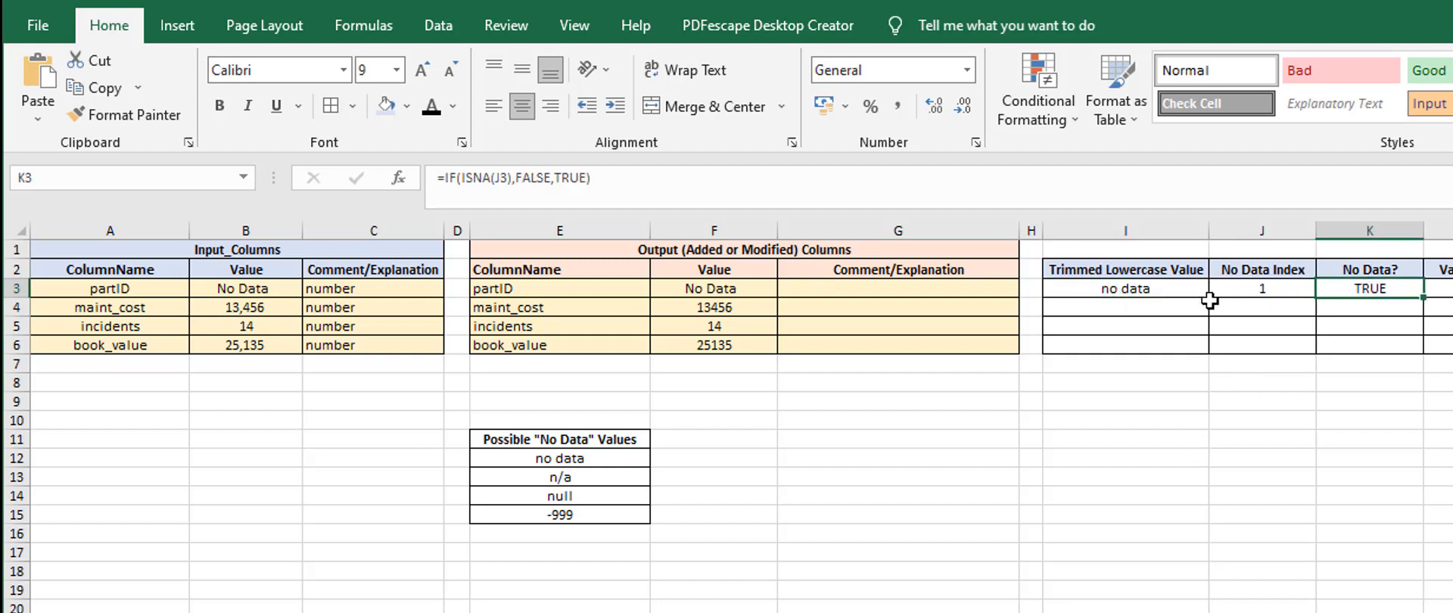
{"action": "left_click", "coordinate": [1259, 288]}
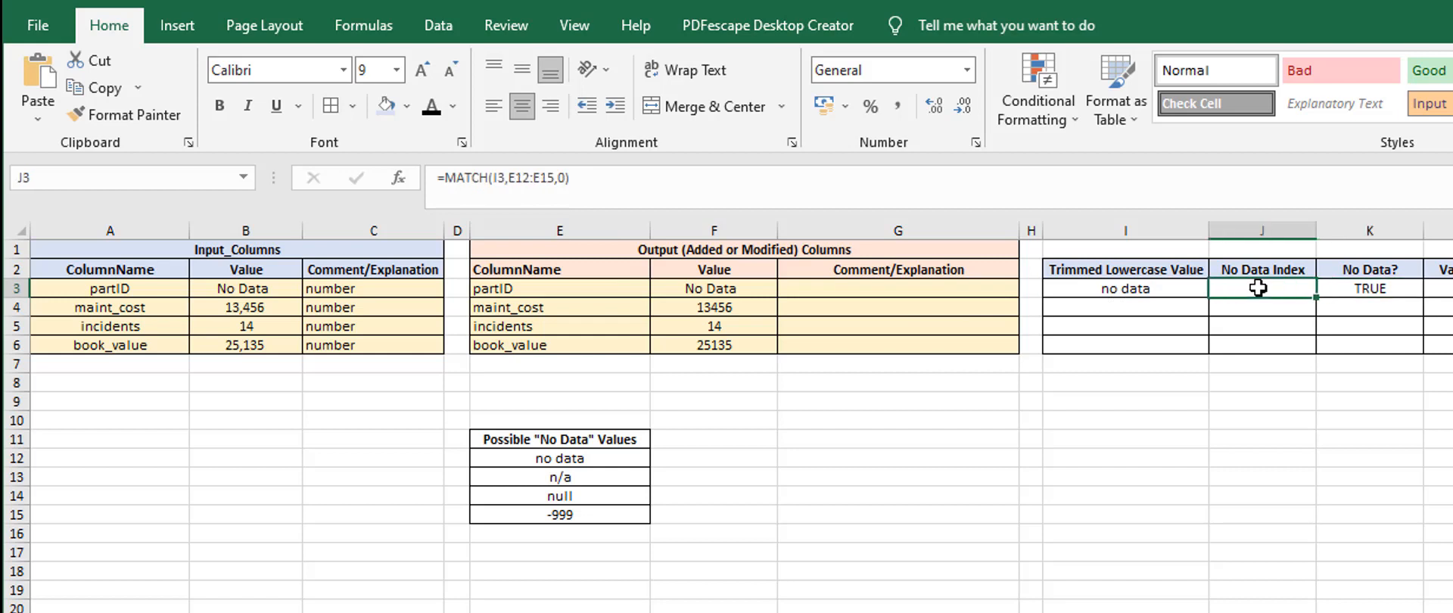
{"action": "left_click", "coordinate": [1365, 287]}
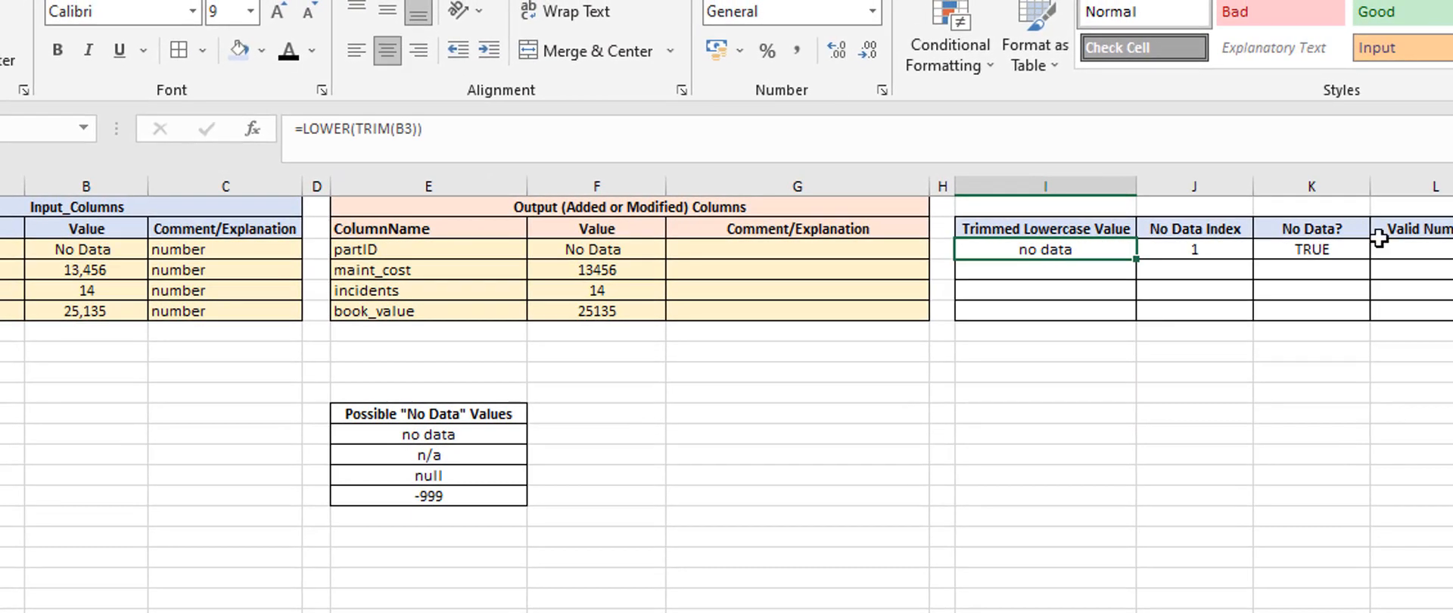
Review the partID row's No Data? formula and input value against the Possible "No Data" Values list
{"action": "left_click", "coordinate": [1305, 256]}
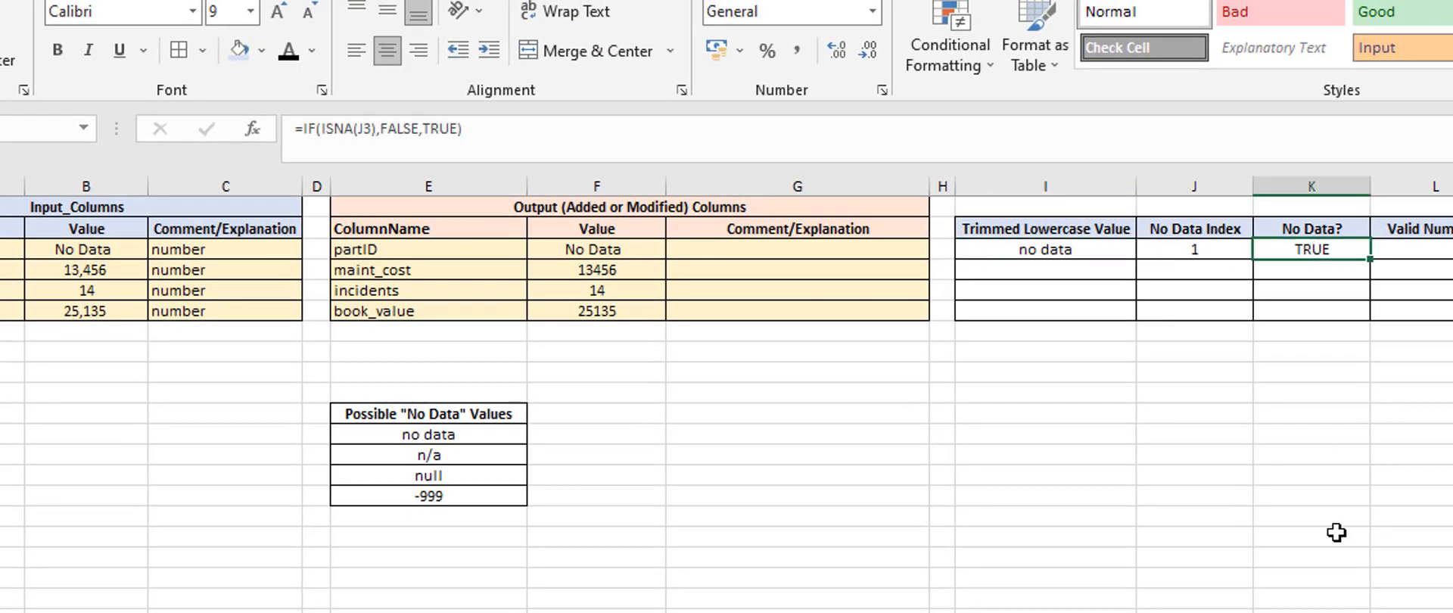
{"action": "left_click", "coordinate": [76, 249]}
{"action": "left_click", "coordinate": [428, 434]}
{"action": "left_click_drag", "start_coordinate": [428, 434], "coordinate": [474, 500]}
{"action": "left_click", "coordinate": [647, 473]}
{"action": "left_click", "coordinate": [411, 452]}
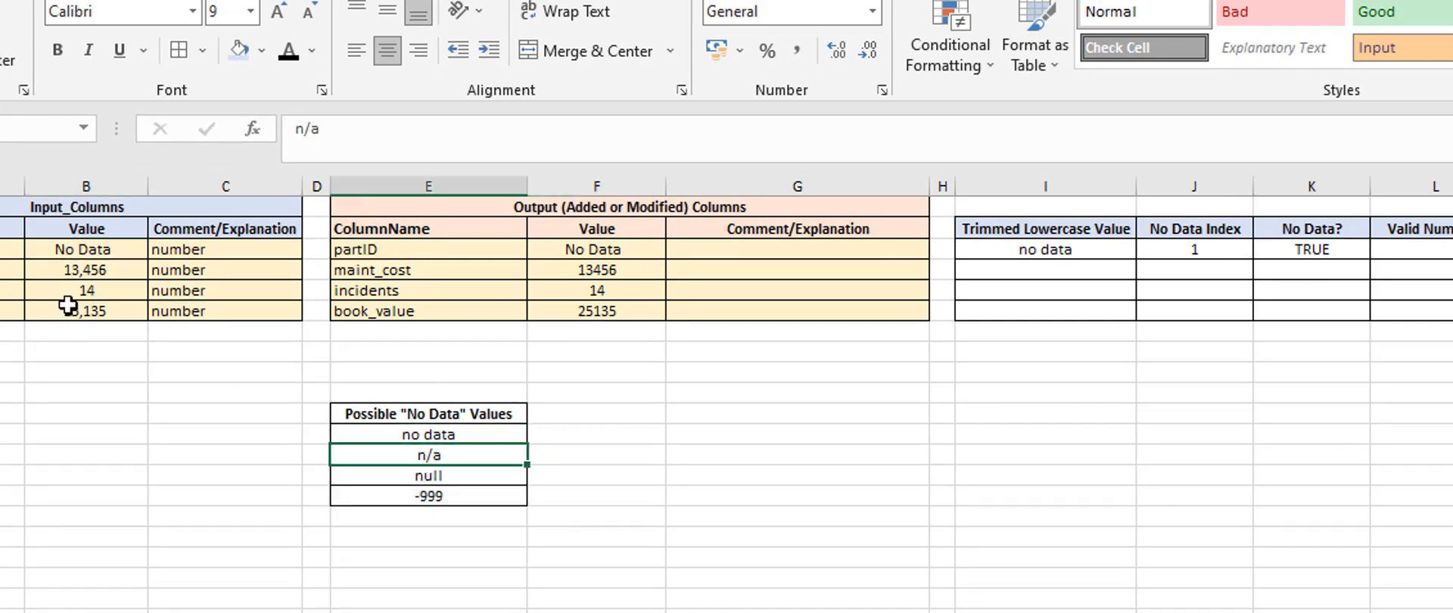
Set the partID input value to n/a and check the row's No Data? cell
{"action": "left_click", "coordinate": [90, 248]}
{"action": "type", "text": "n"}
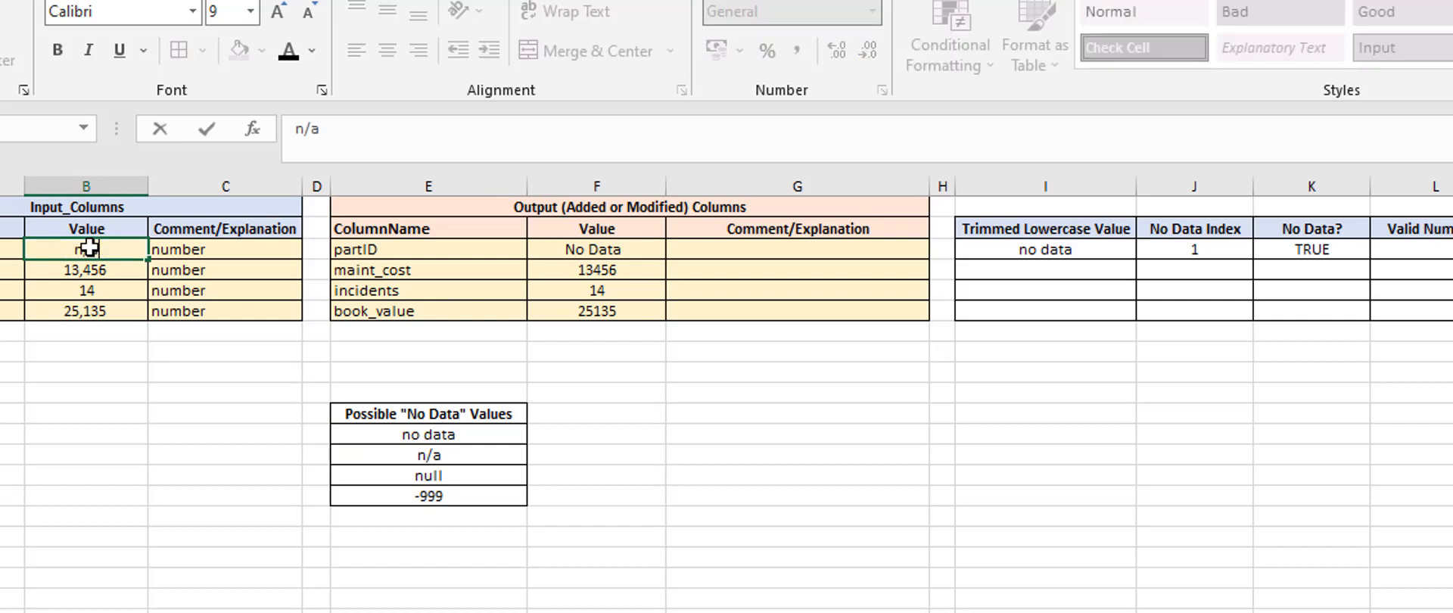
{"action": "type", "text": "/a"}
{"action": "key", "text": "Return"}
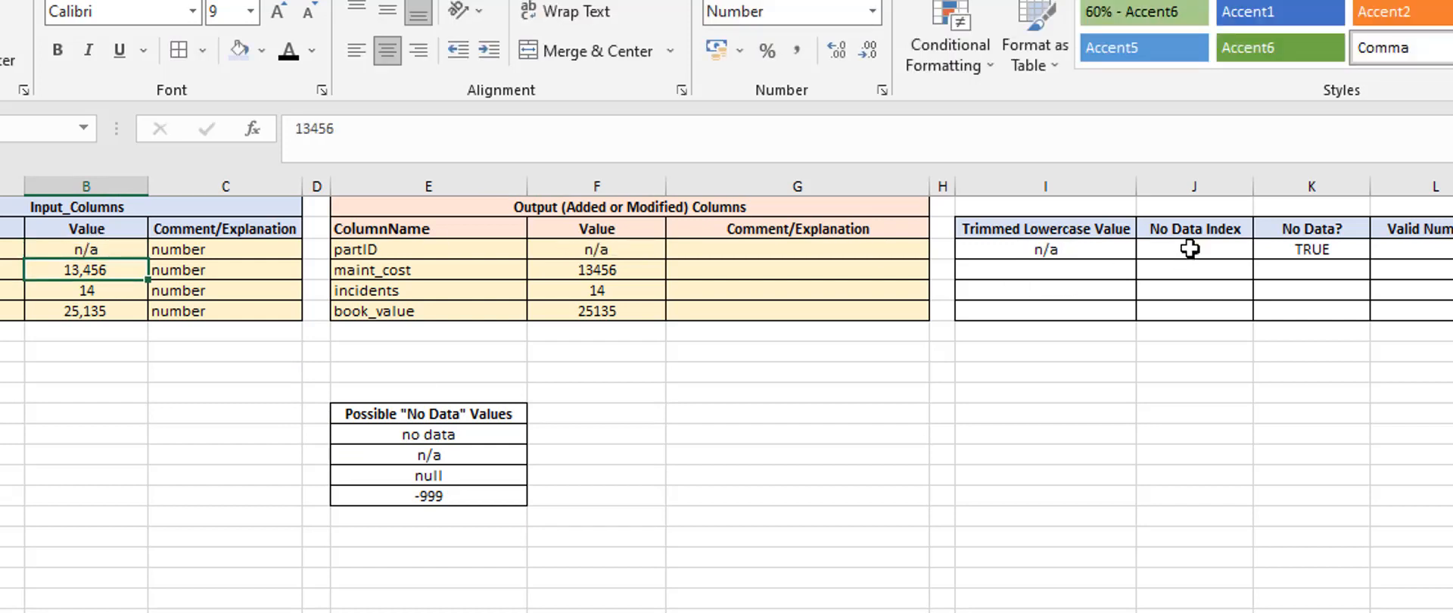
{"action": "left_click", "coordinate": [1326, 247]}
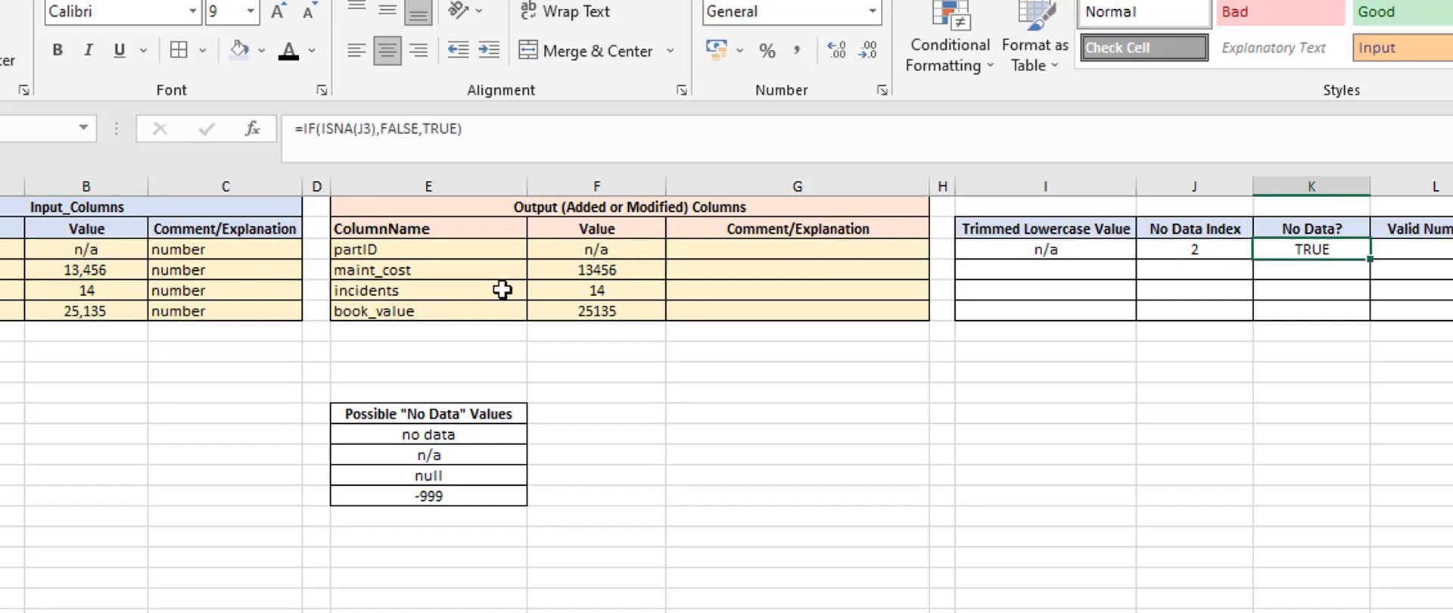
Set the partID input value to null and check the row's No Data? cell
{"action": "left_click", "coordinate": [97, 249]}
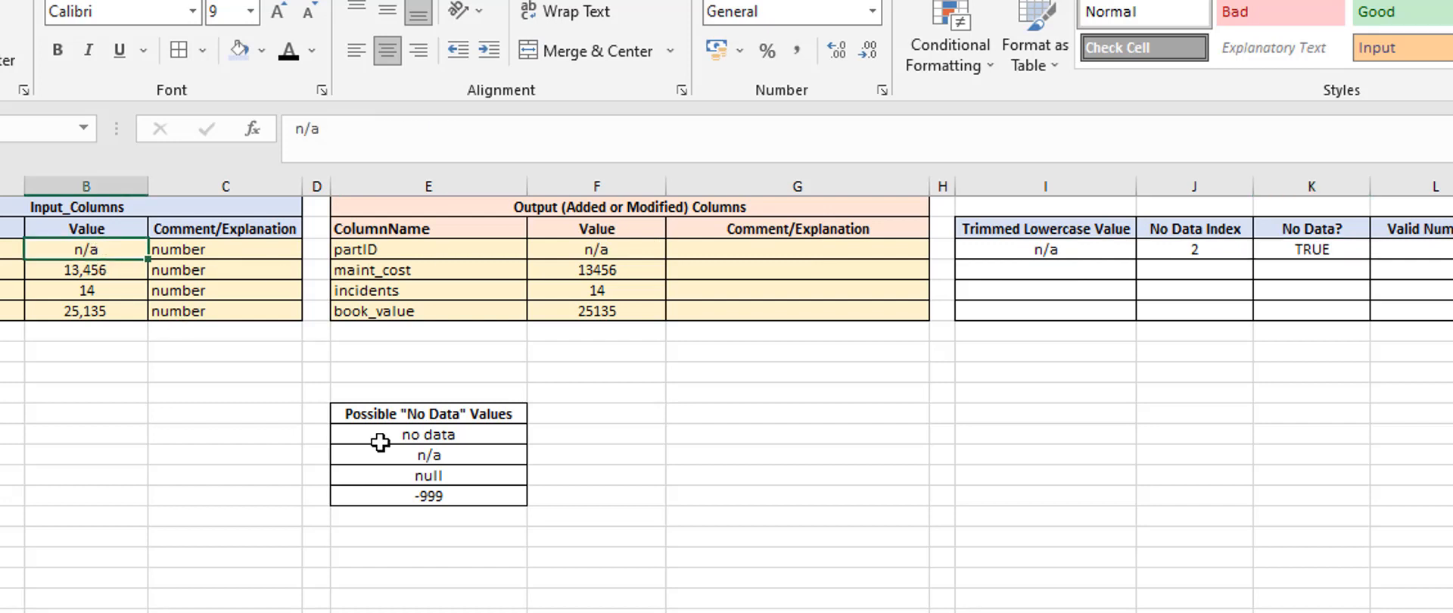
{"action": "type", "text": "nul"}
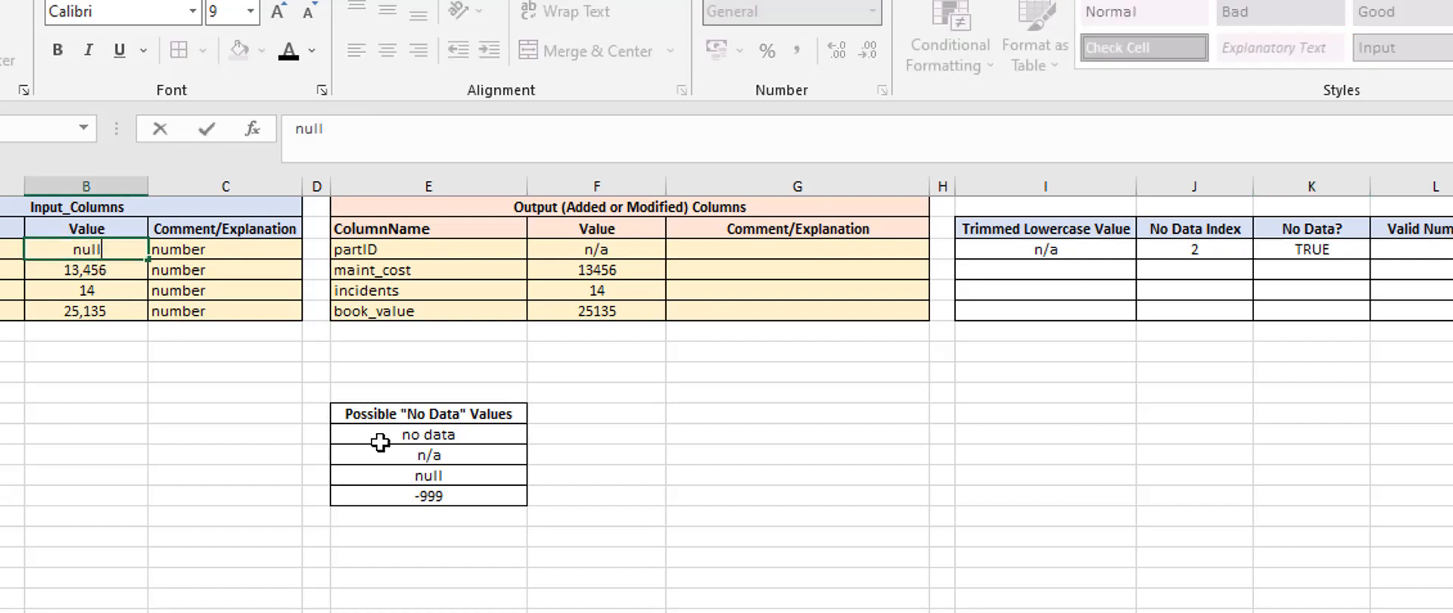
{"action": "type", "text": "l"}
{"action": "key", "text": "Return"}
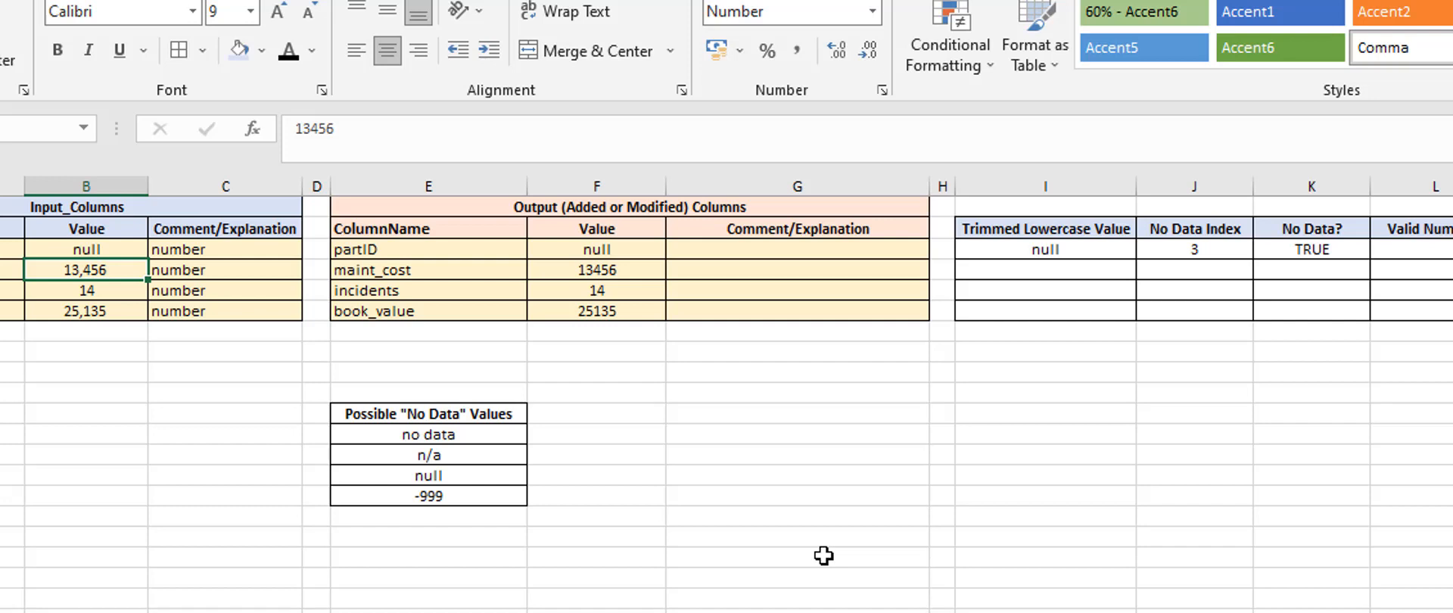
{"action": "left_click", "coordinate": [1307, 256]}
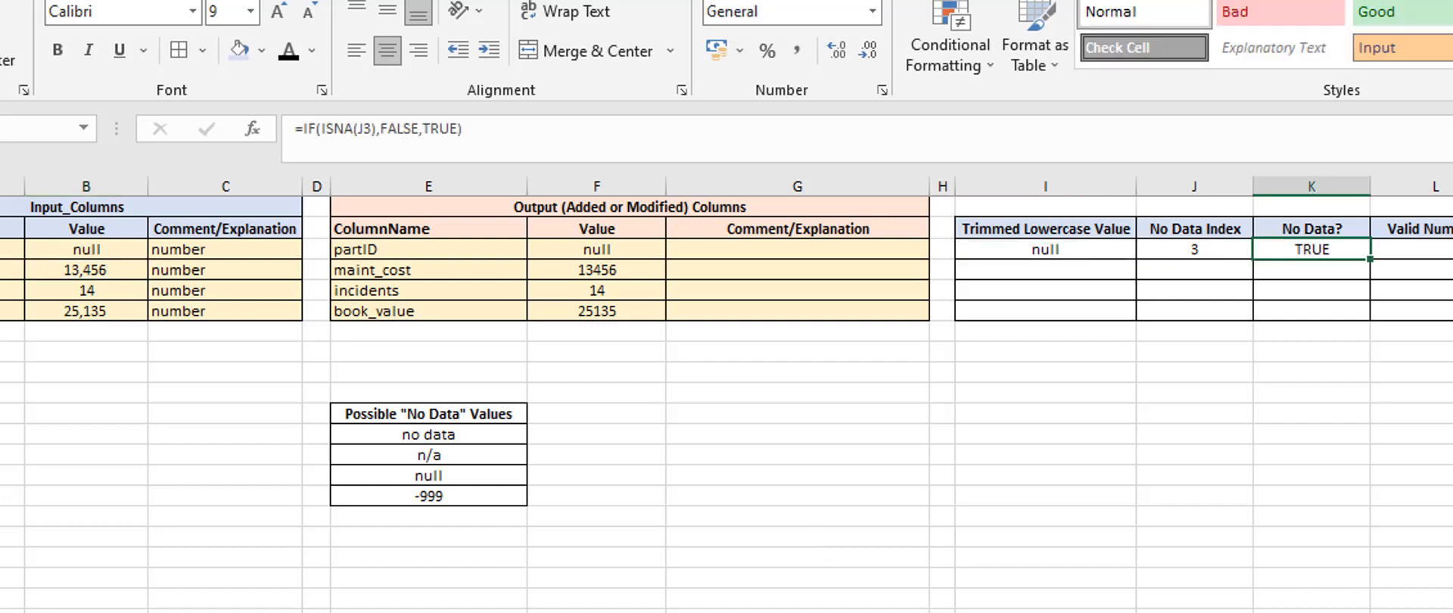
{"action": "left_click", "coordinate": [1330, 418]}
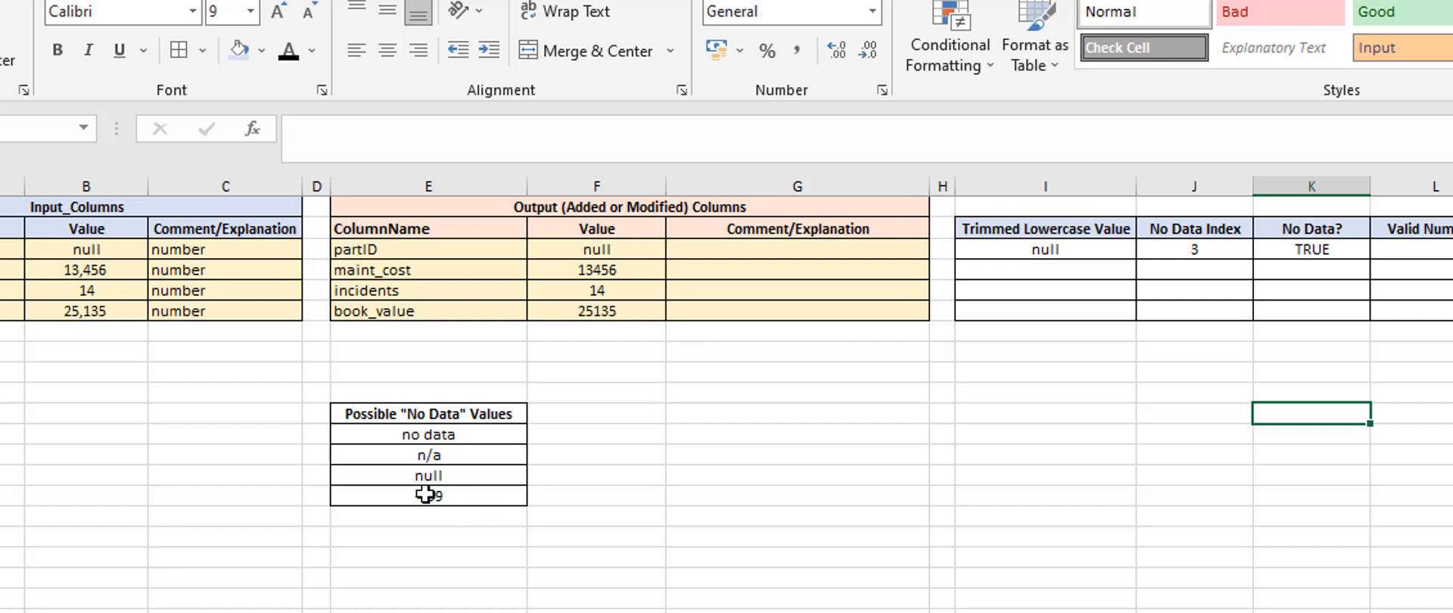
Set the partID input value to -999, then check the No Data? cell and the matching entry in the possible values list
{"action": "left_click", "coordinate": [88, 250]}
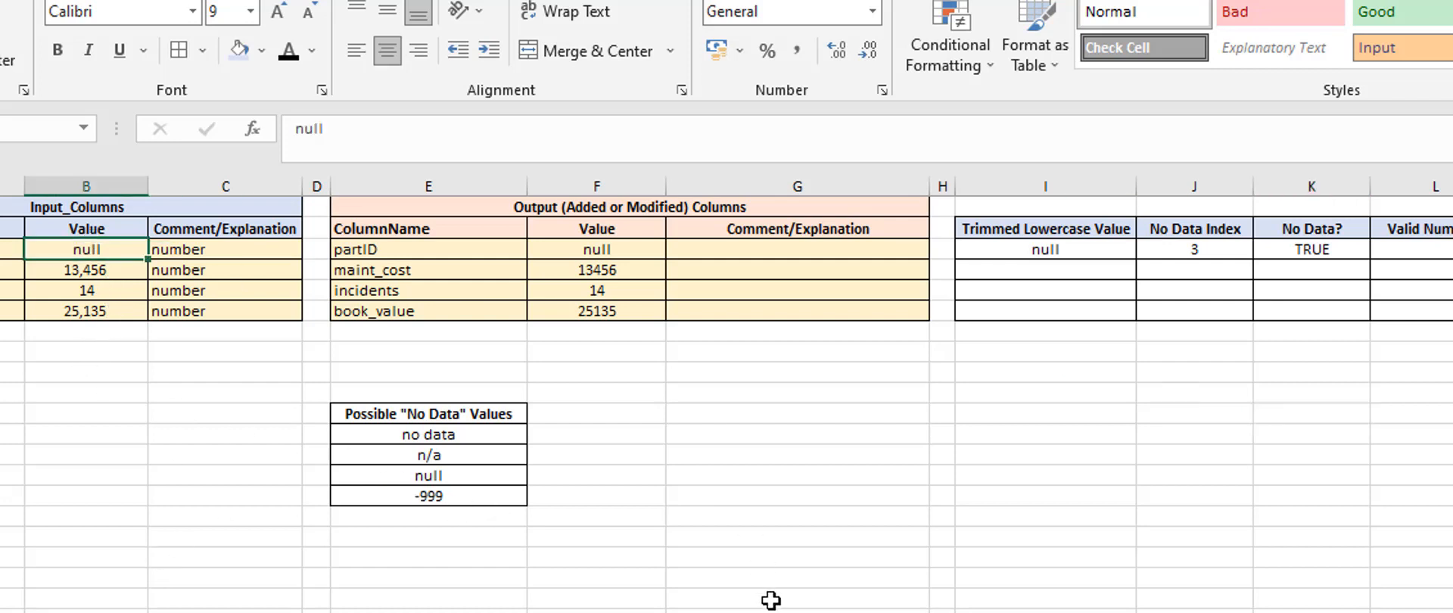
{"action": "type", "text": "-999"}
{"action": "key", "text": "Return"}
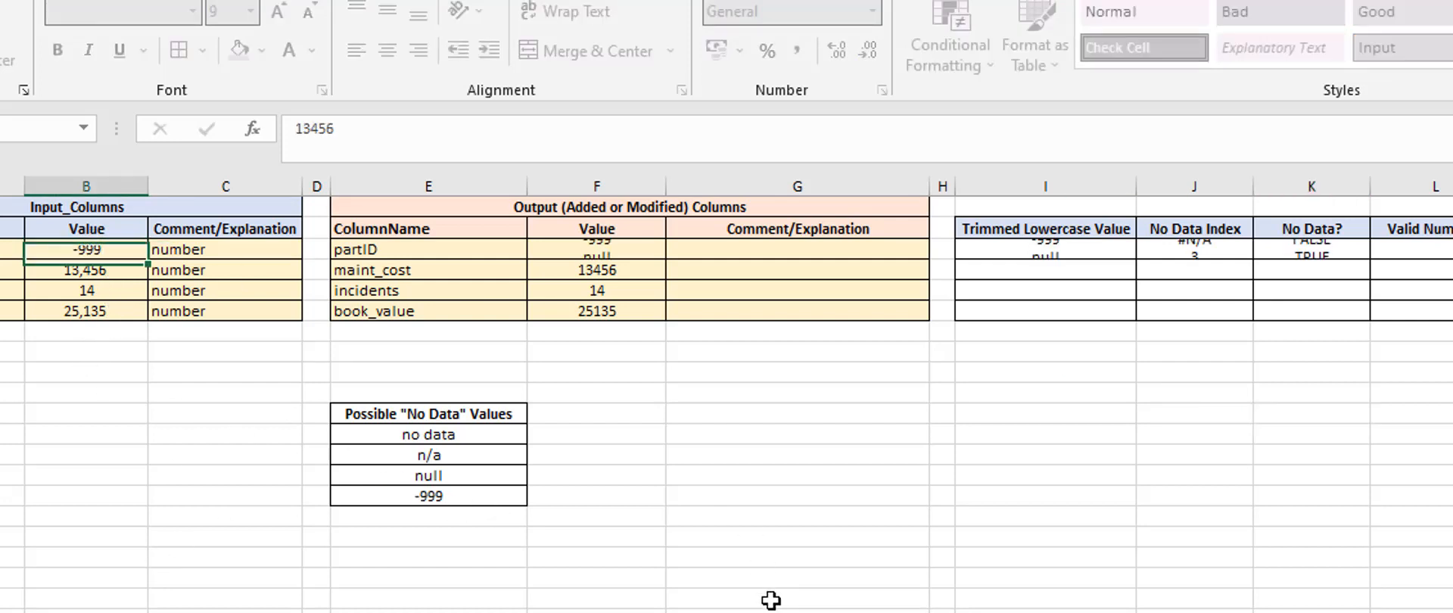
{"action": "left_click", "coordinate": [1303, 253]}
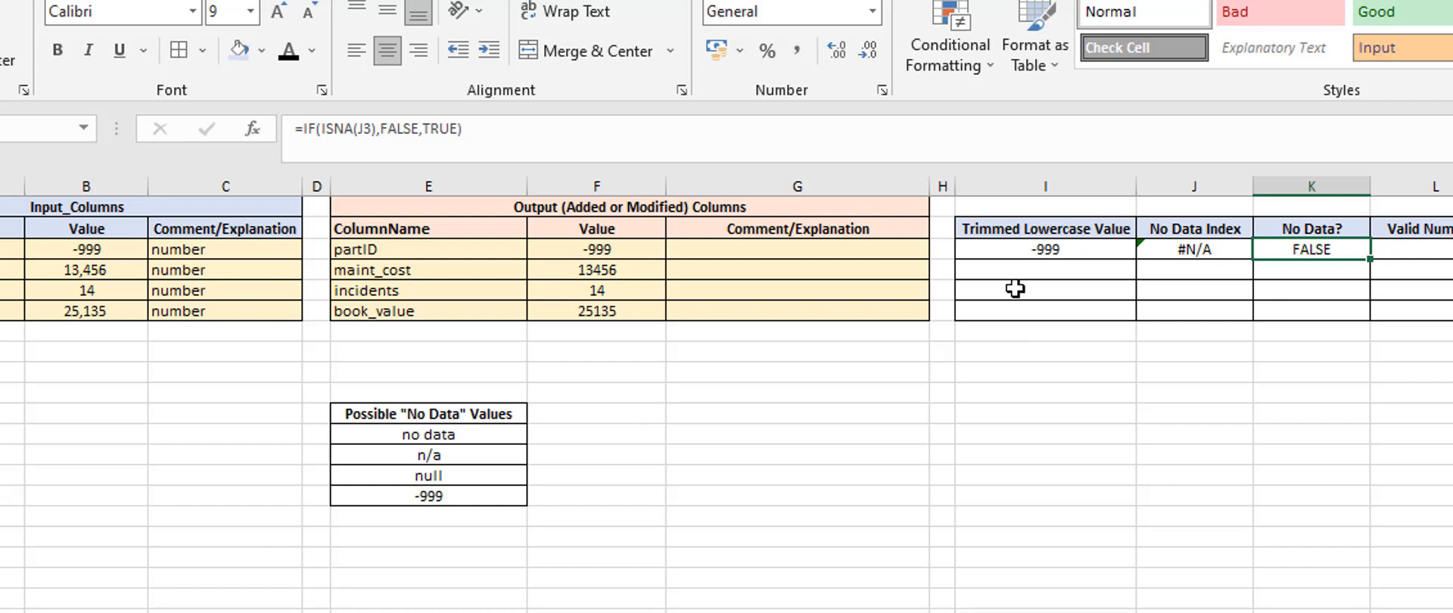
{"action": "left_click", "coordinate": [448, 498]}
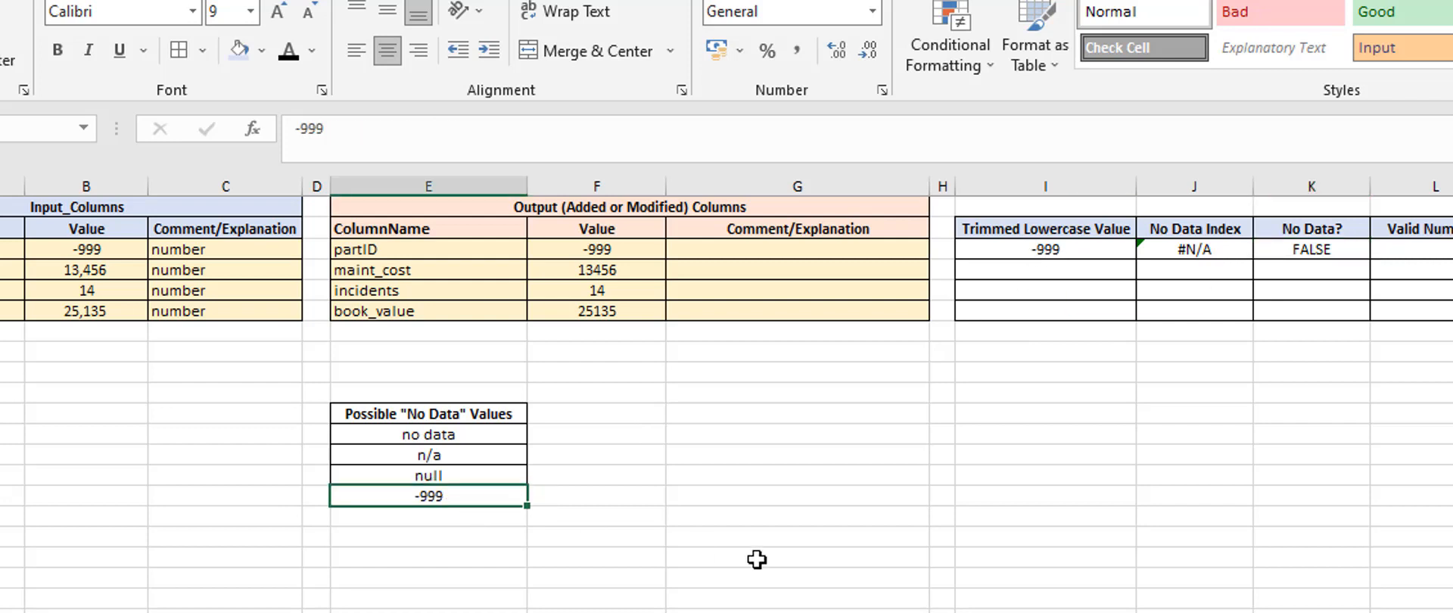
Check the partID row's Trimmed Lowercase Value cell, then store the -999 entry in the Possible "No Data" Values list as text with a leading apostrophe
{"action": "left_click", "coordinate": [808, 551]}
{"action": "left_click", "coordinate": [1043, 251]}
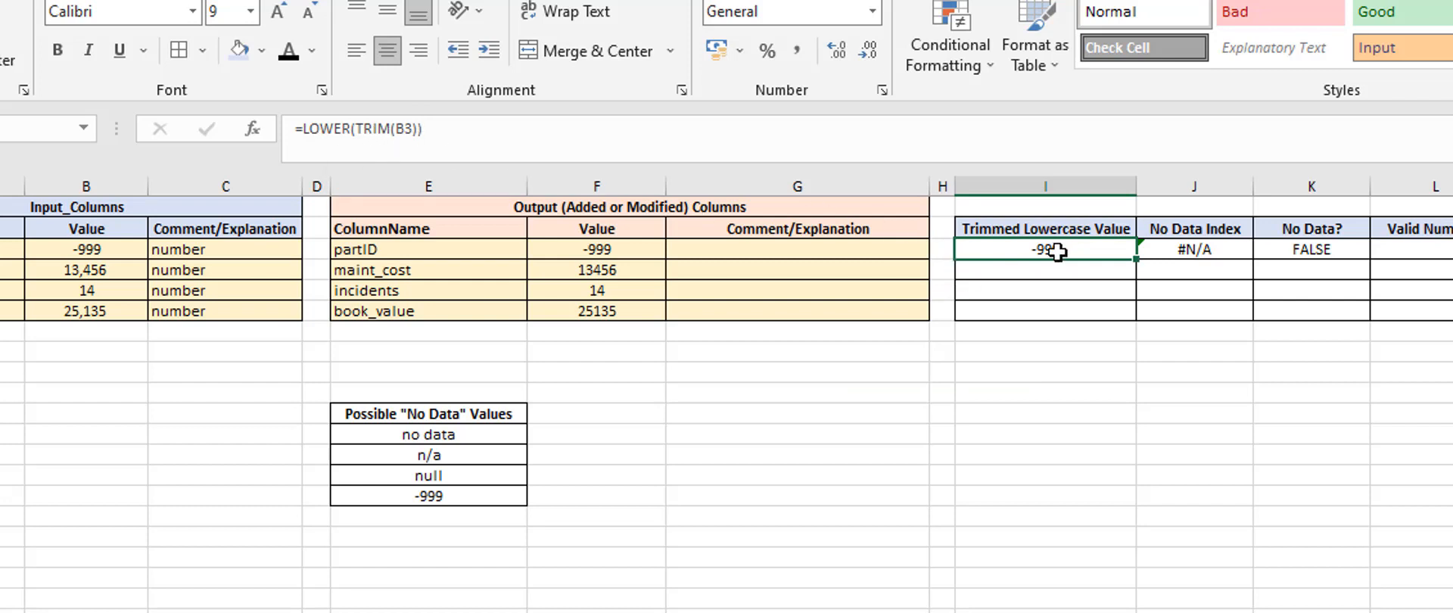
{"action": "left_click", "coordinate": [1015, 441]}
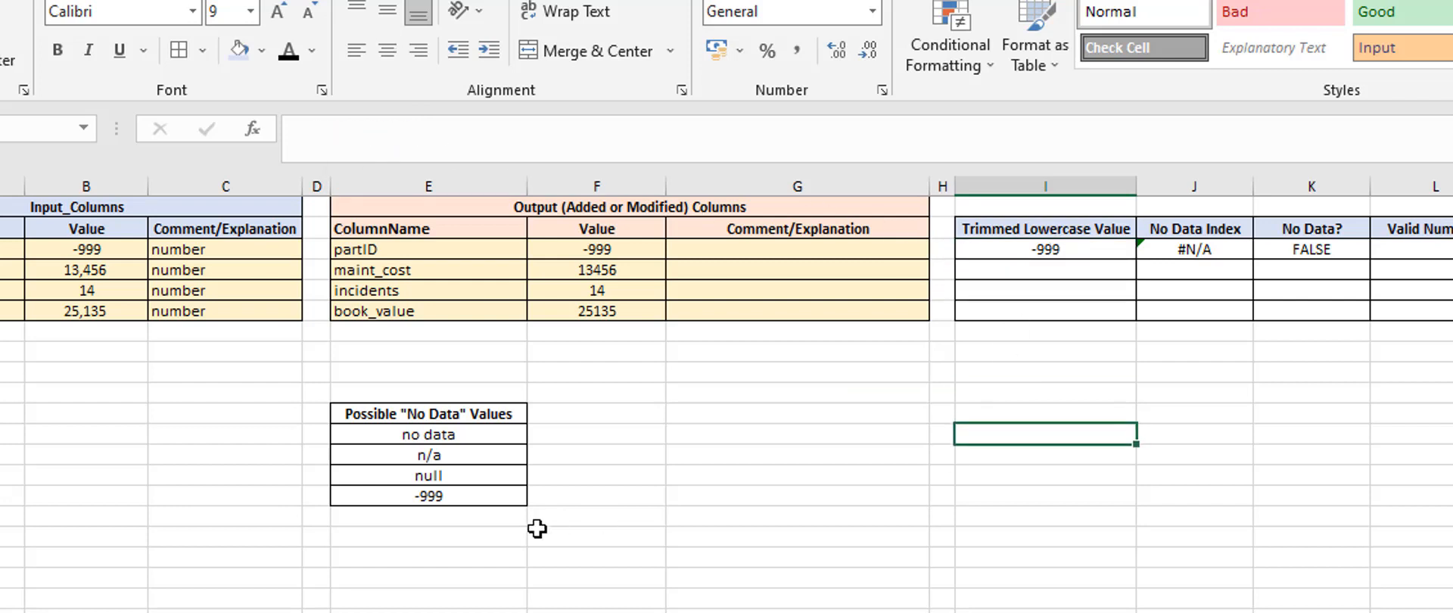
{"action": "left_click", "coordinate": [440, 494]}
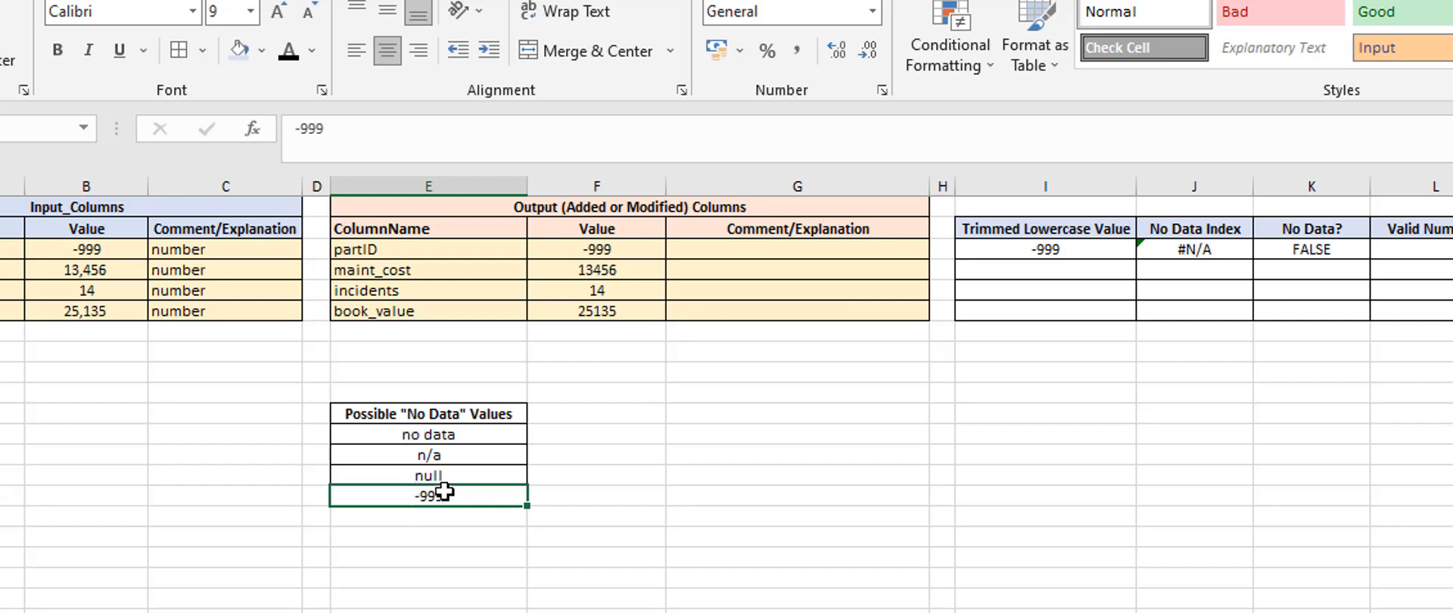
{"action": "left_click", "coordinate": [295, 129]}
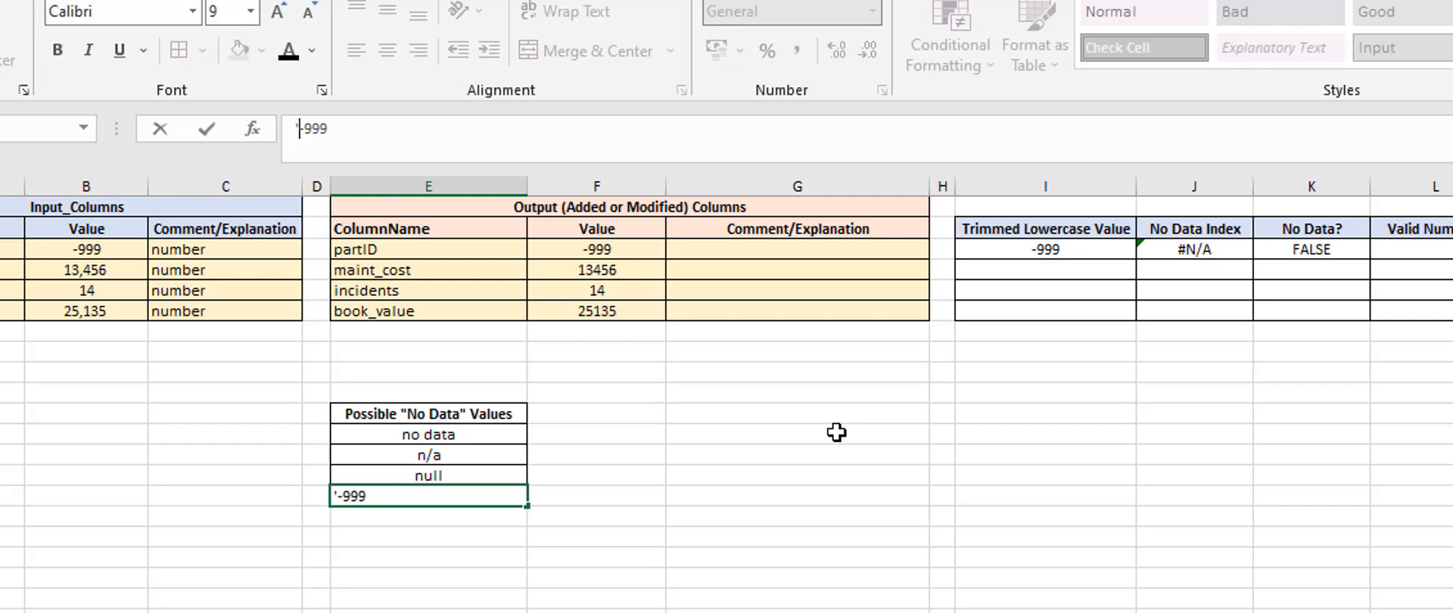
{"action": "key", "text": "Return"}
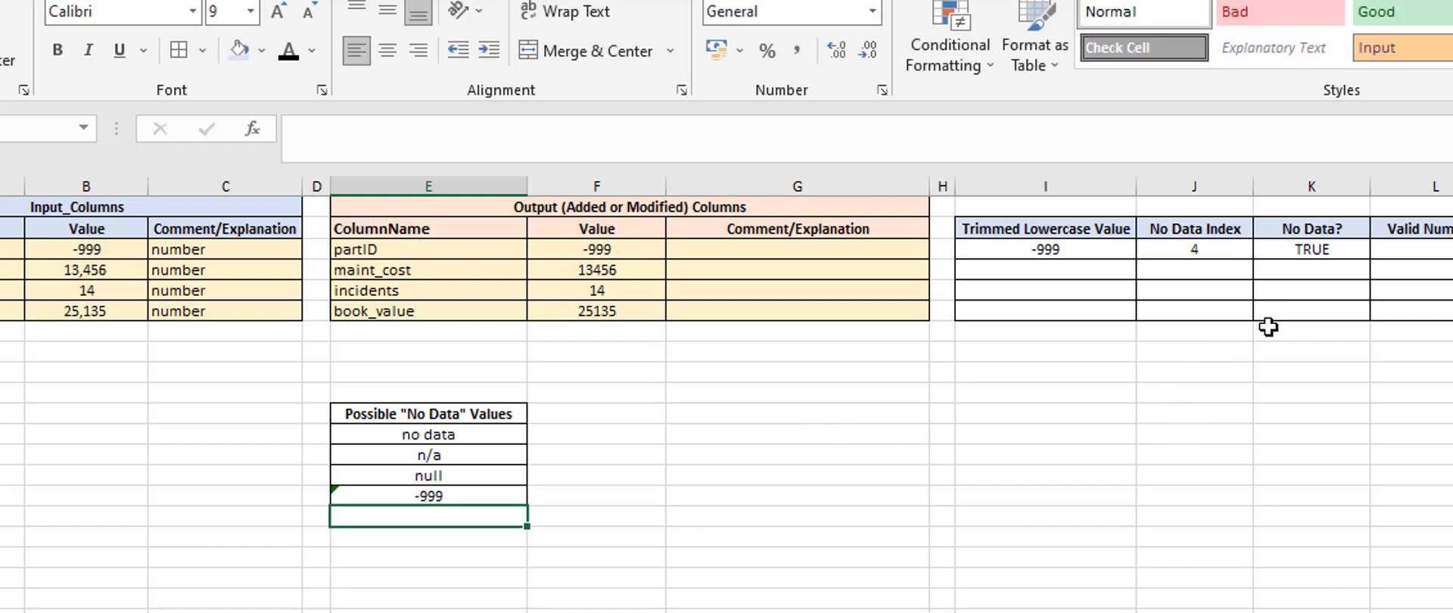
Review the partID row's No Data? cell and its formula against the -999 input value
{"action": "left_click", "coordinate": [1296, 253]}
{"action": "left_click", "coordinate": [1252, 410]}
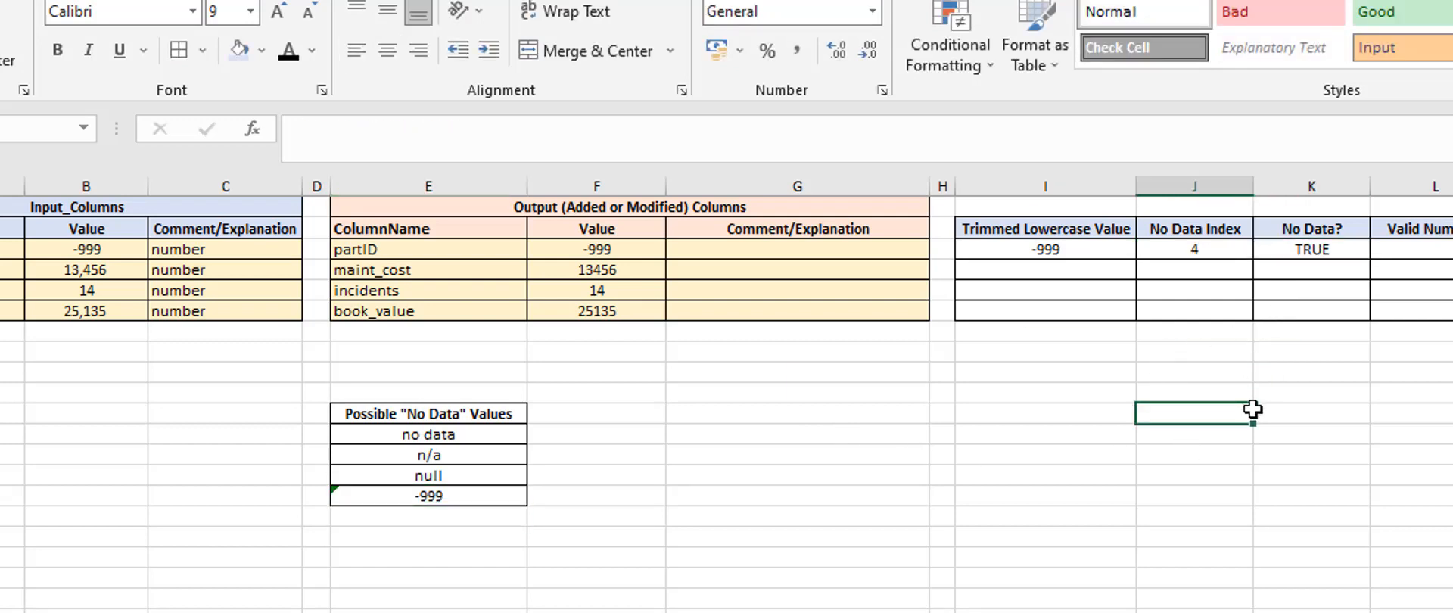
{"action": "left_click", "coordinate": [76, 248]}
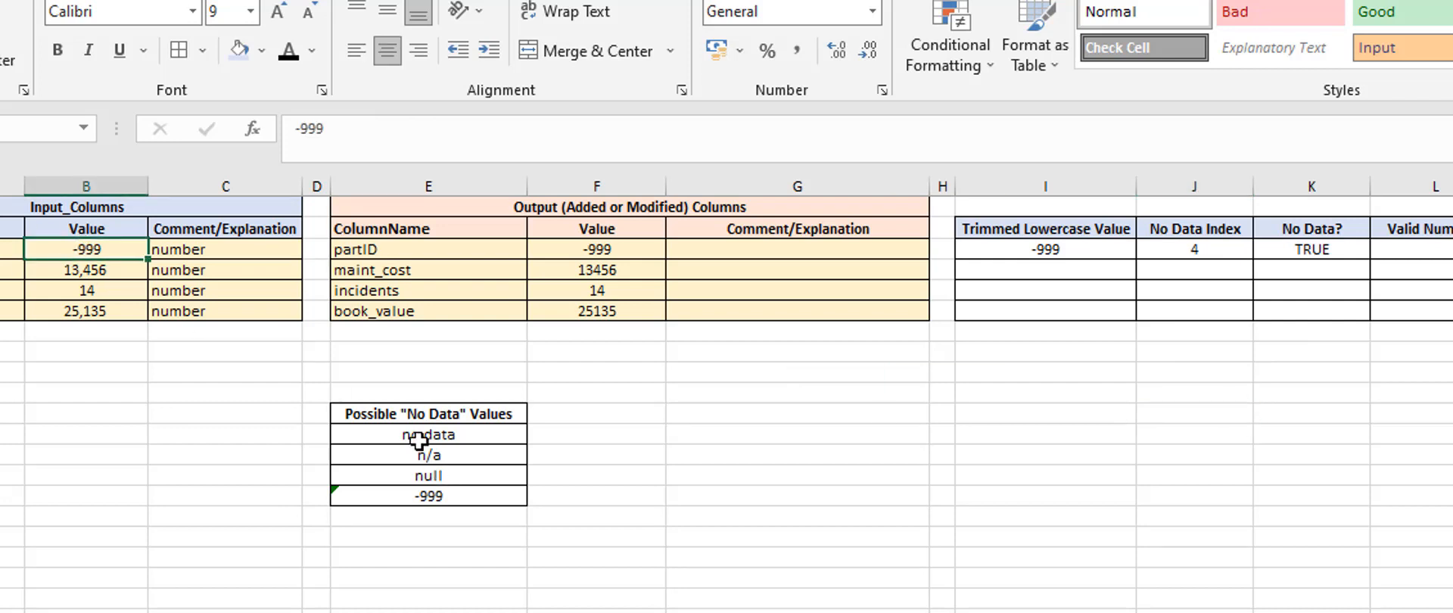
{"action": "left_click", "coordinate": [1308, 250]}
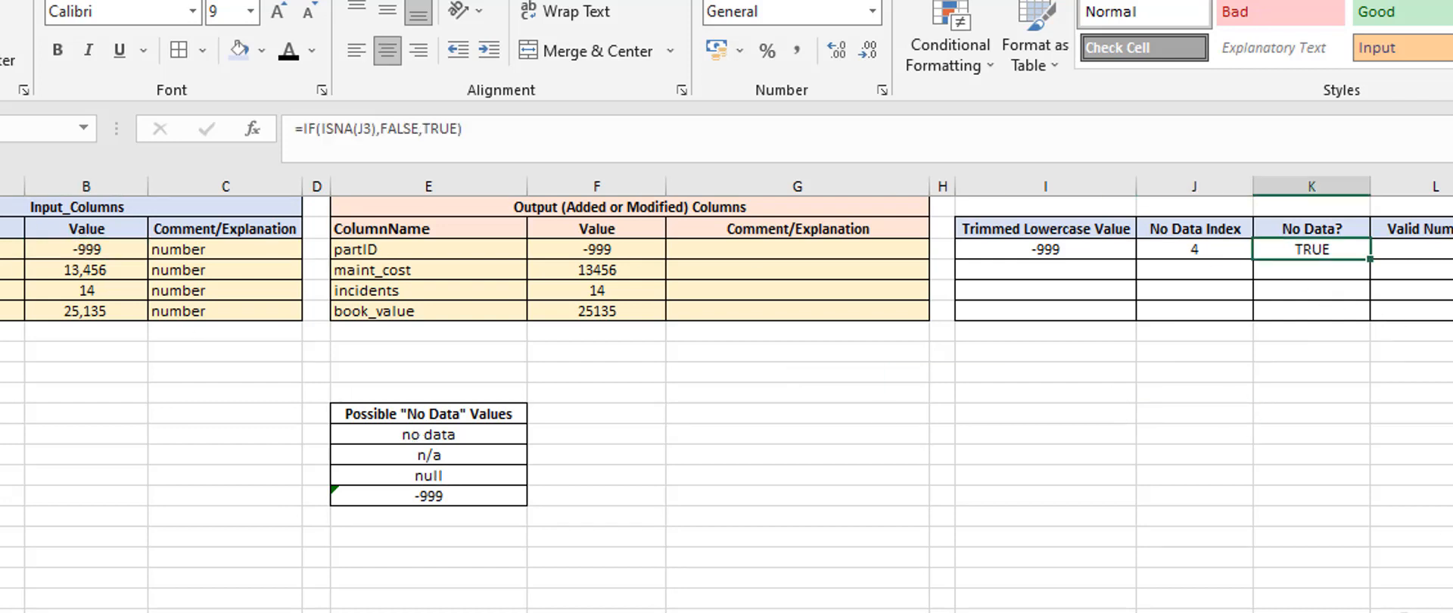
Set the partID input value to 123 and check the row's No Data? cell
{"action": "left_click", "coordinate": [66, 251]}
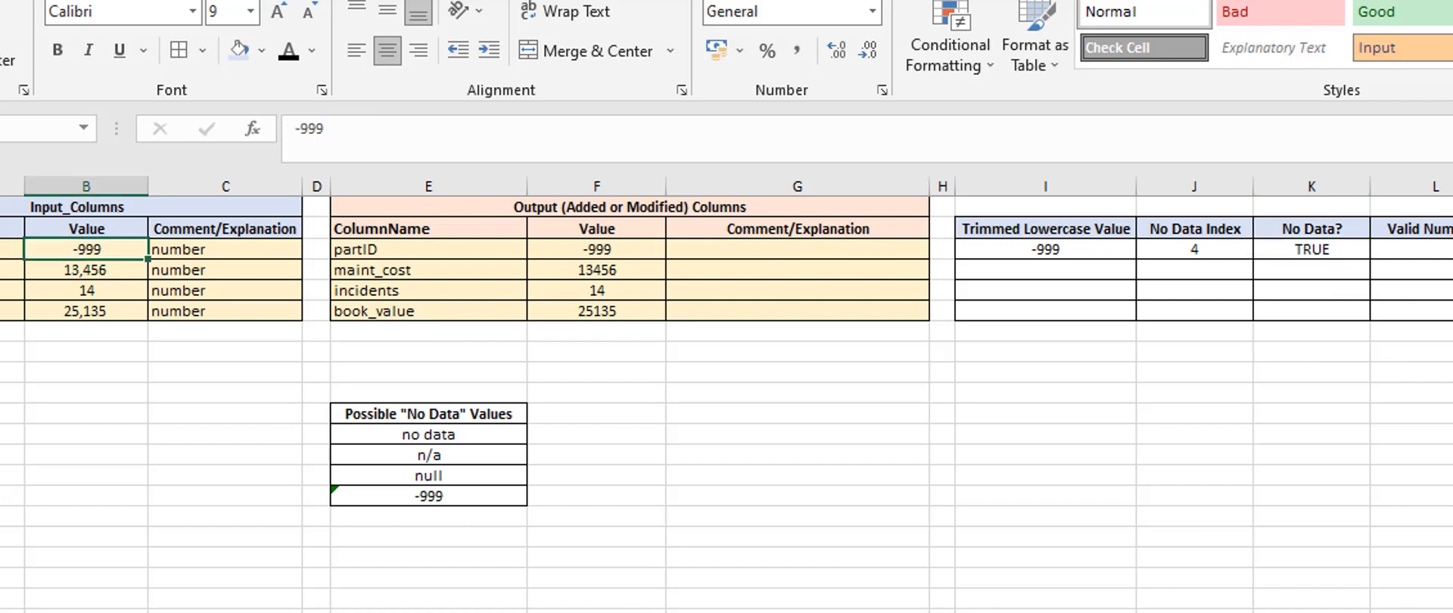
{"action": "type", "text": "123"}
{"action": "key", "text": "Return"}
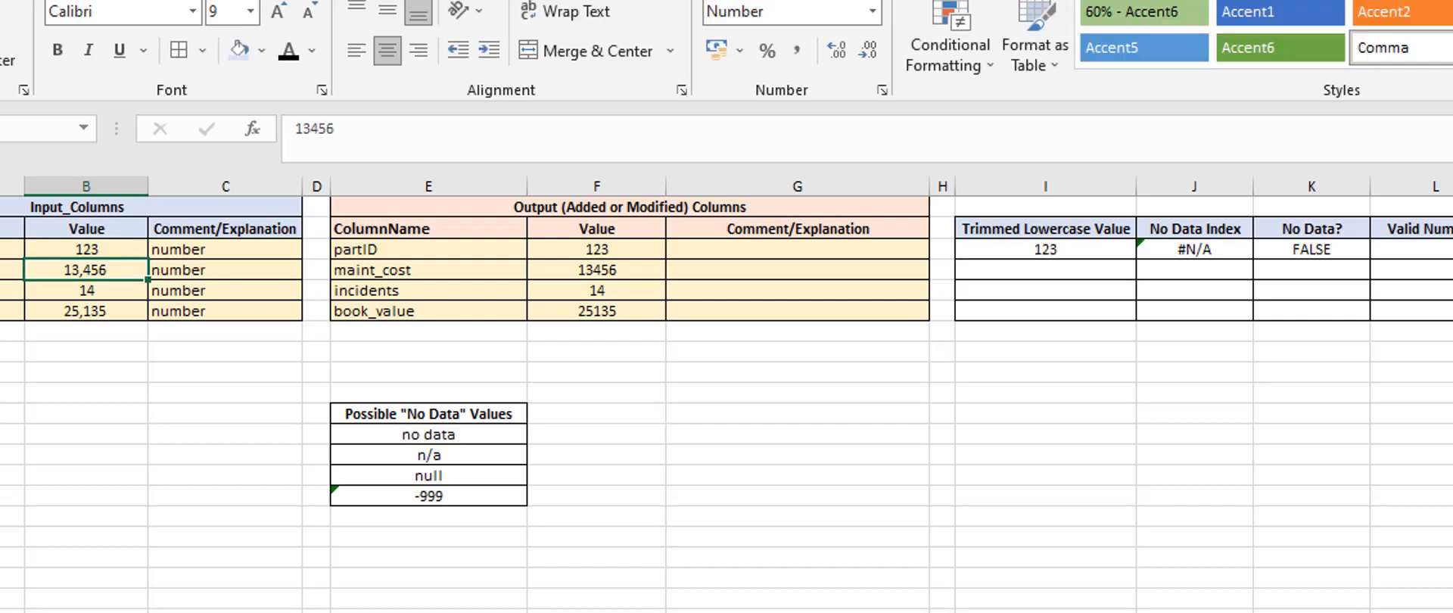
{"action": "left_click", "coordinate": [1306, 251]}
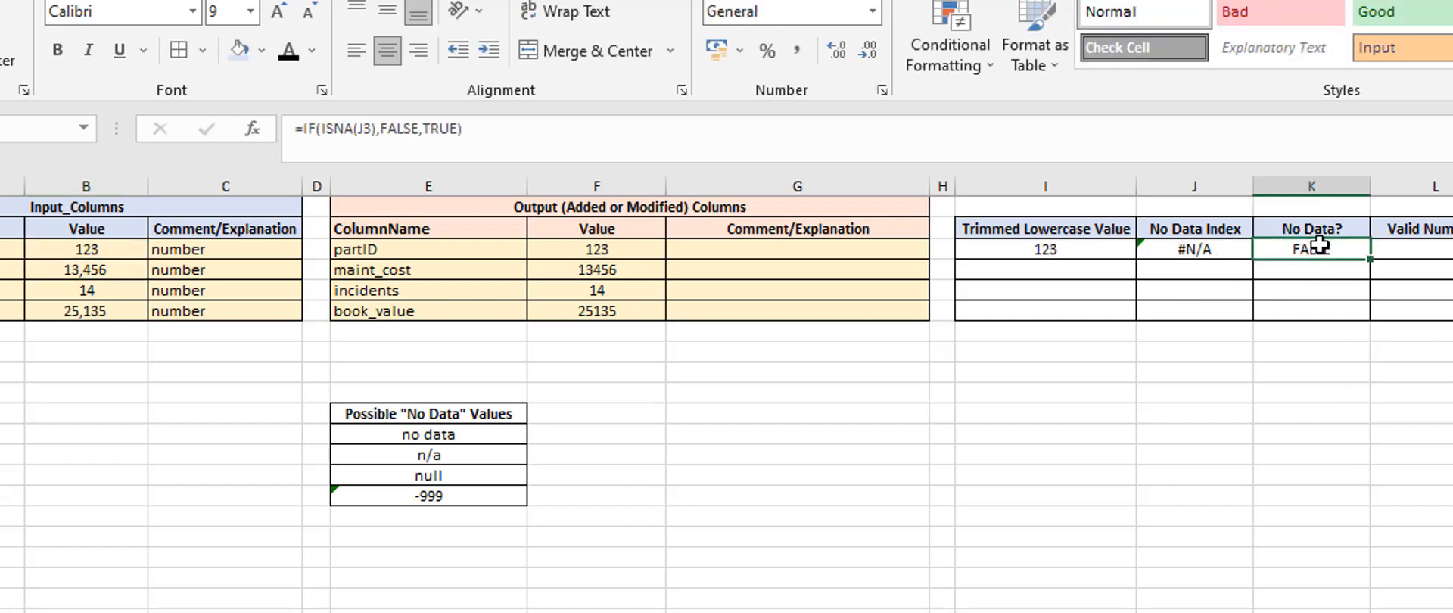
{"action": "left_click", "coordinate": [1221, 385]}
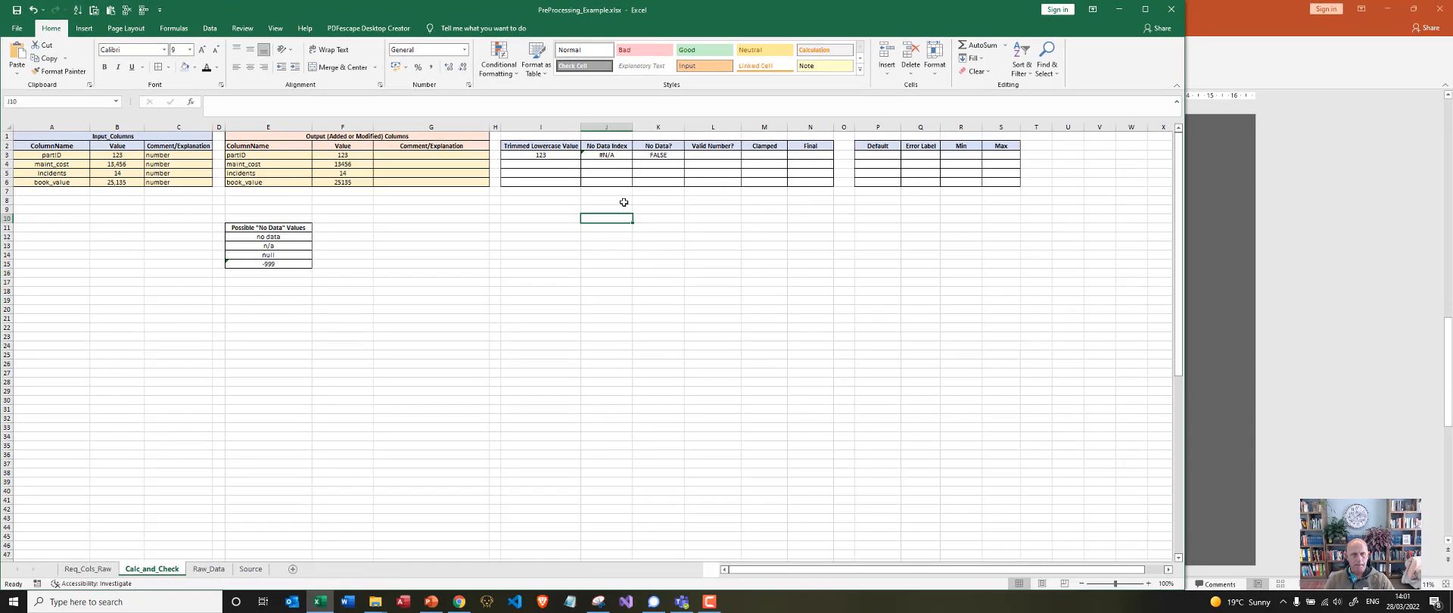
Set the partID input value to hello world, then check the row's Trimmed Lowercase Value and No Data? cells
{"action": "left_click", "coordinate": [110, 155]}
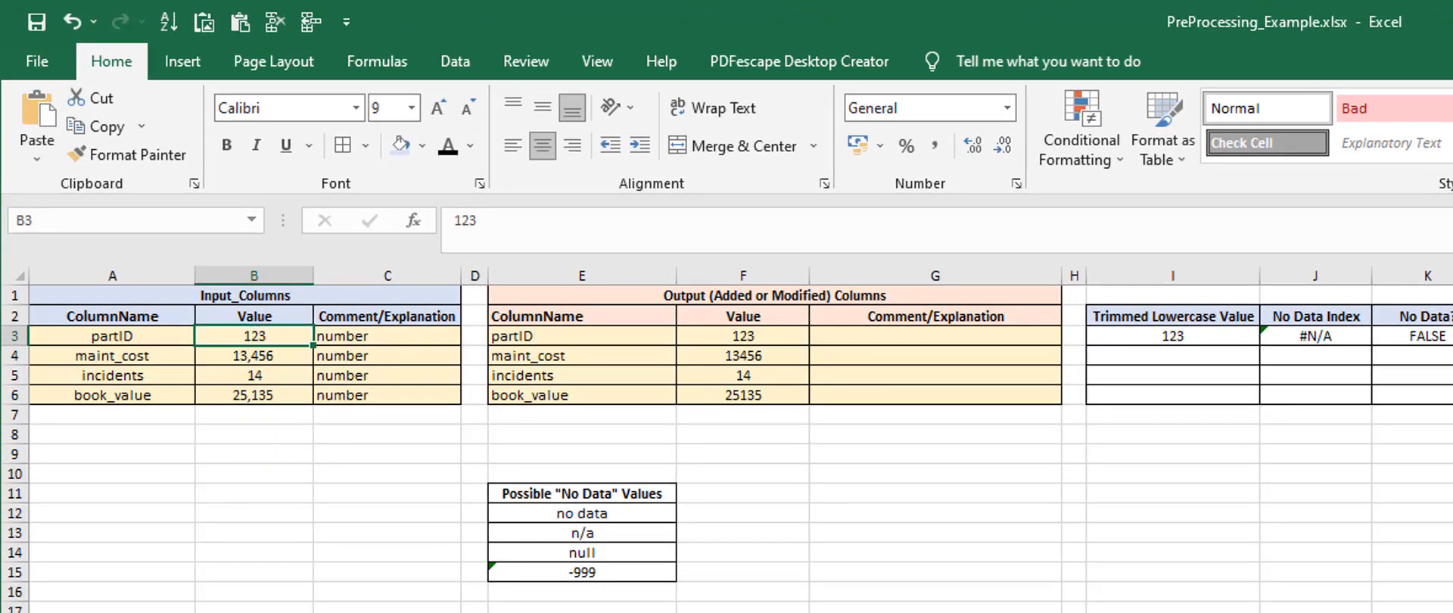
{"action": "type", "text": "hello world"}
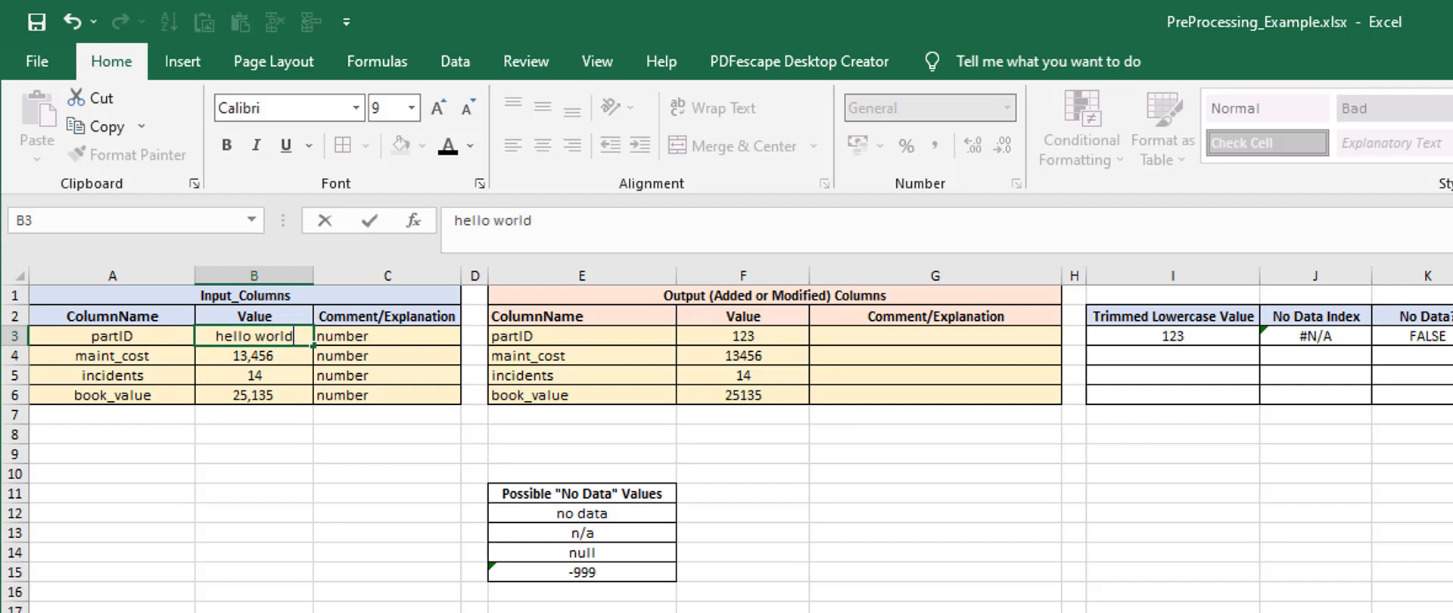
{"action": "key", "text": "Return"}
{"action": "left_click", "coordinate": [1141, 340]}
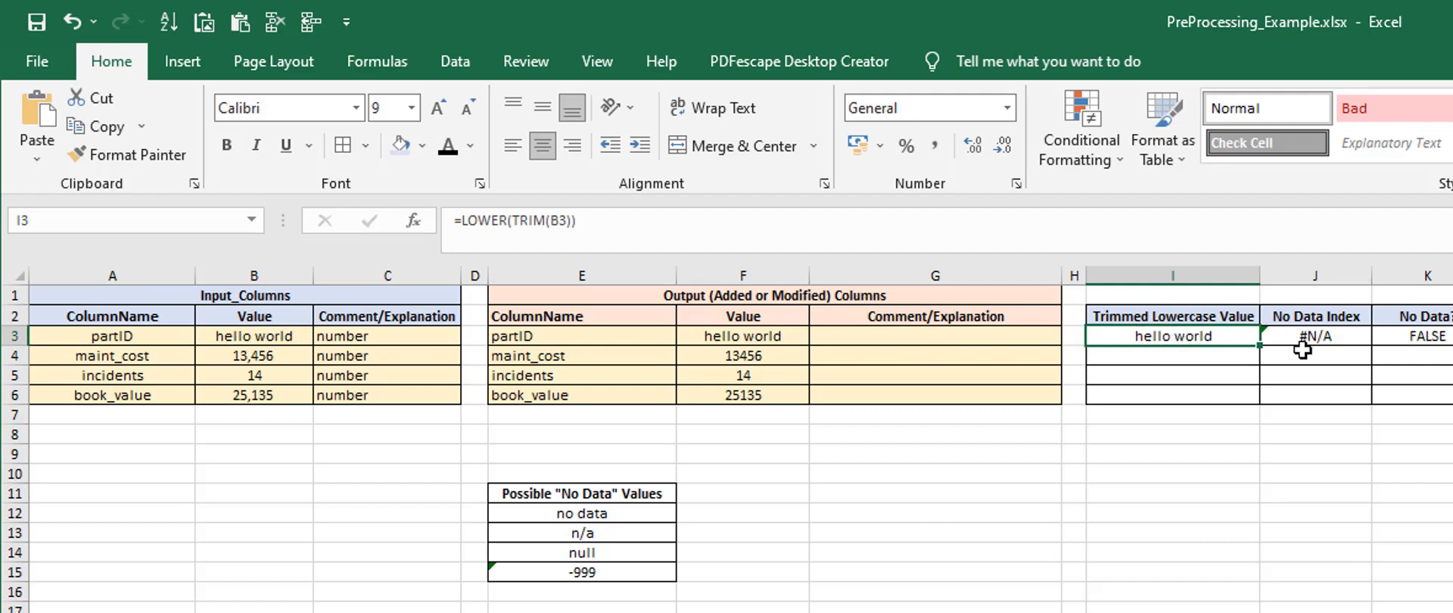
{"action": "left_click", "coordinate": [1344, 340]}
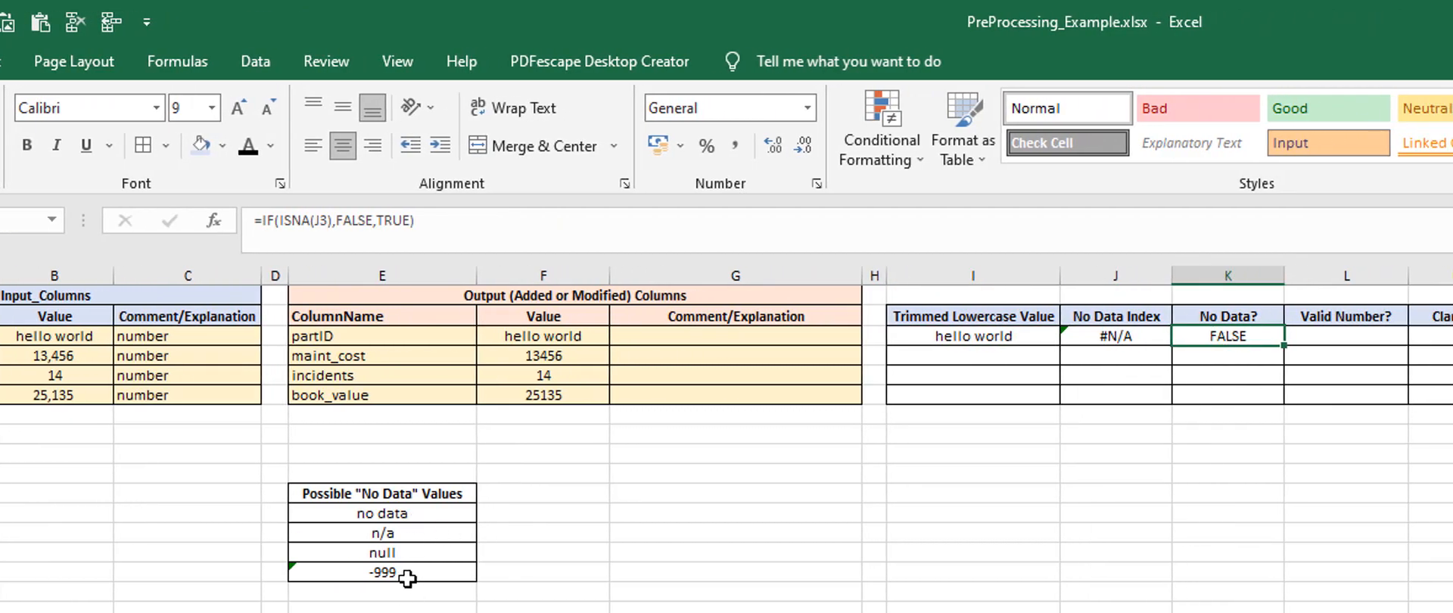
{"action": "left_click", "coordinate": [1092, 532]}
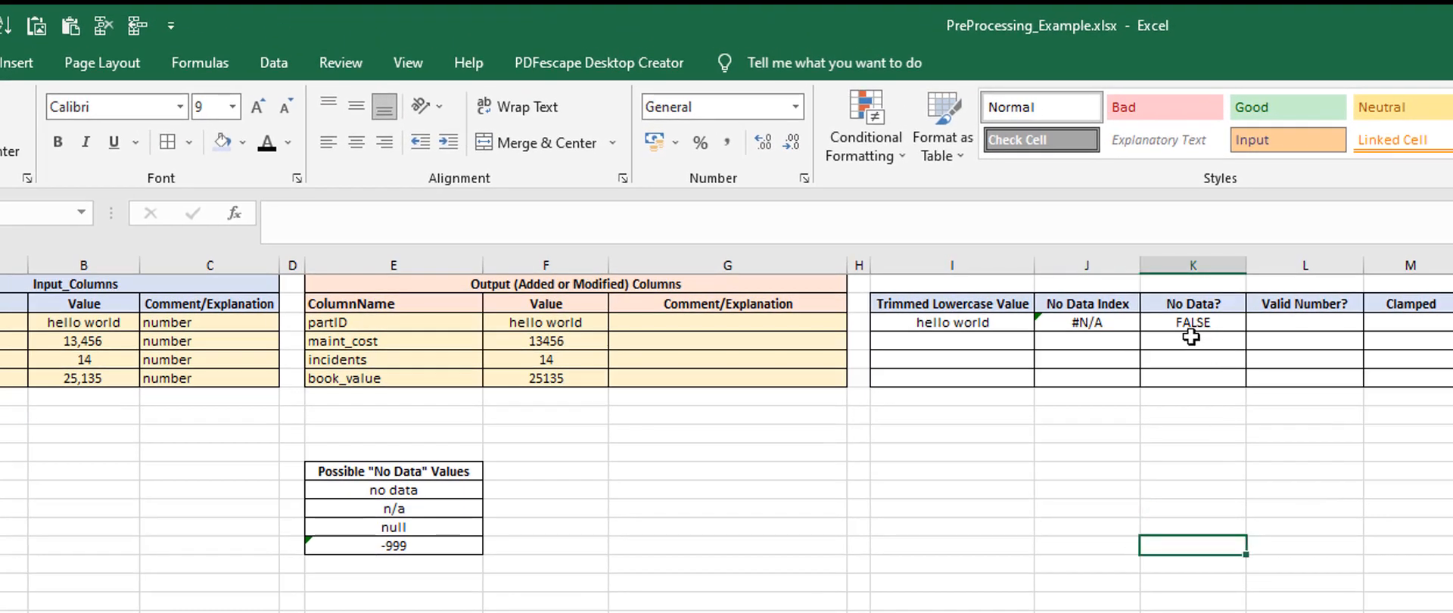
Enter =ISNUMBER(B3) in the partID row's Valid Number? cell, testing the raw input value instead of the trimmed one
{"action": "left_click", "coordinate": [1191, 325]}
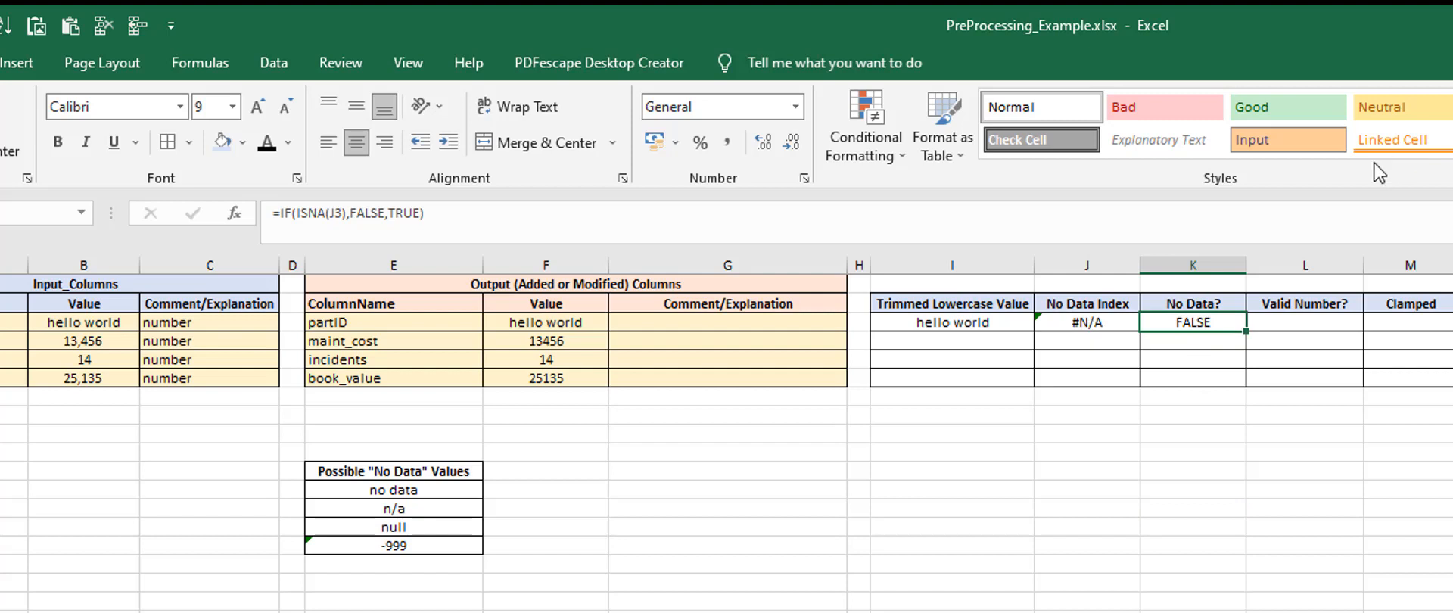
{"action": "left_click", "coordinate": [1303, 321]}
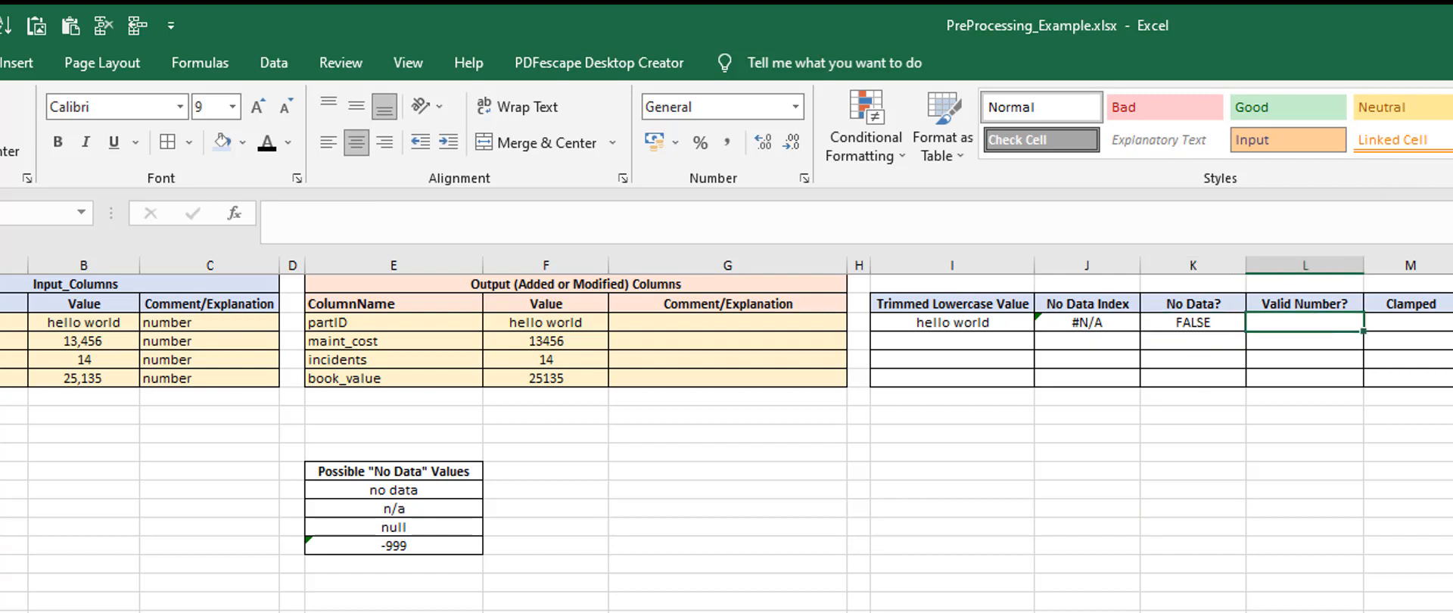
{"action": "type", "text": "="}
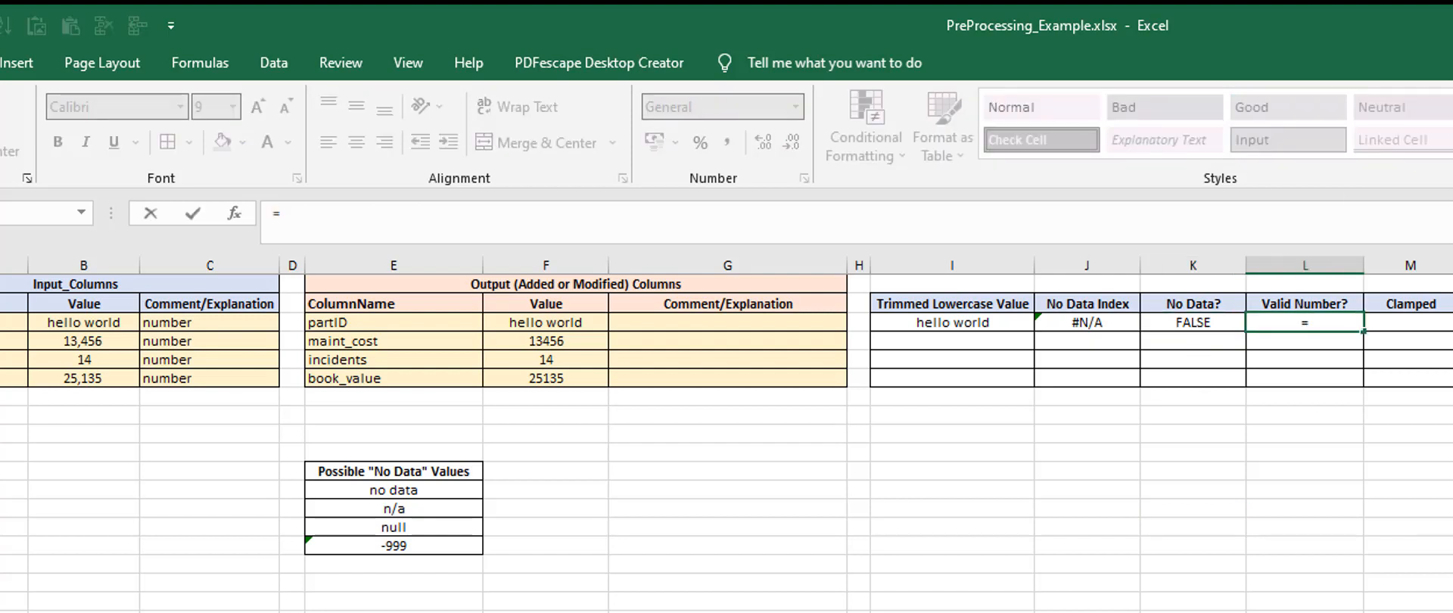
{"action": "type", "text": "isnum"}
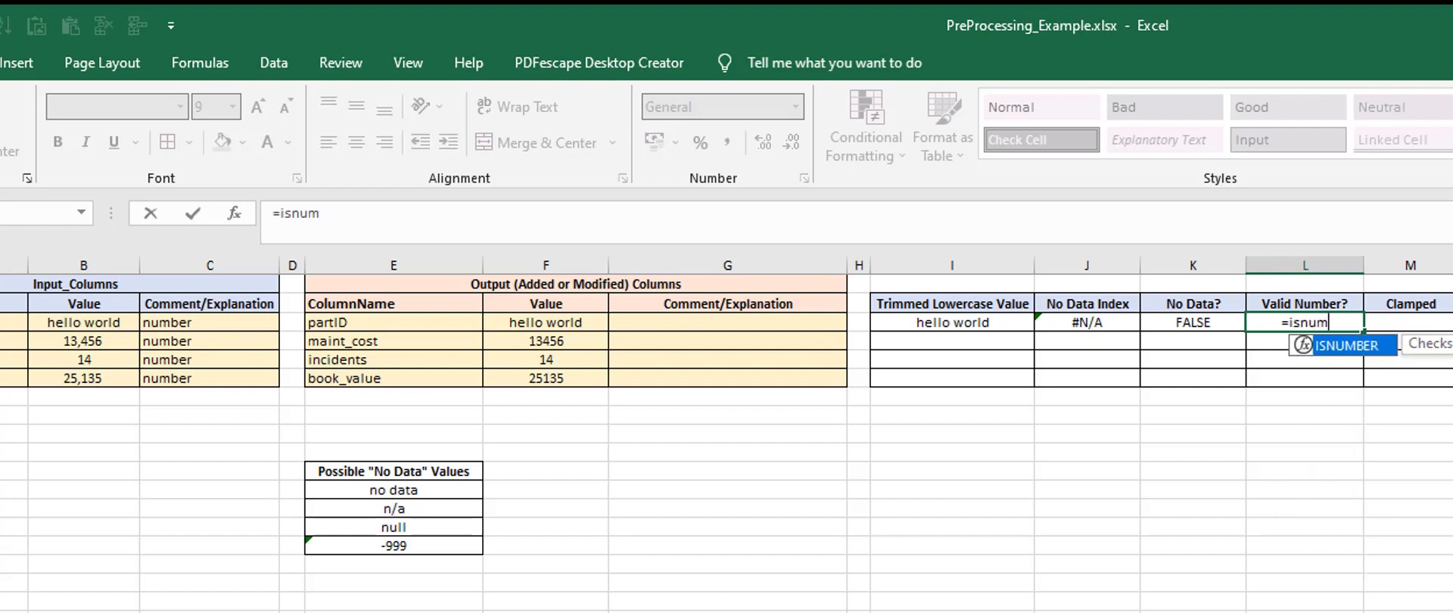
{"action": "key", "text": "Tab"}
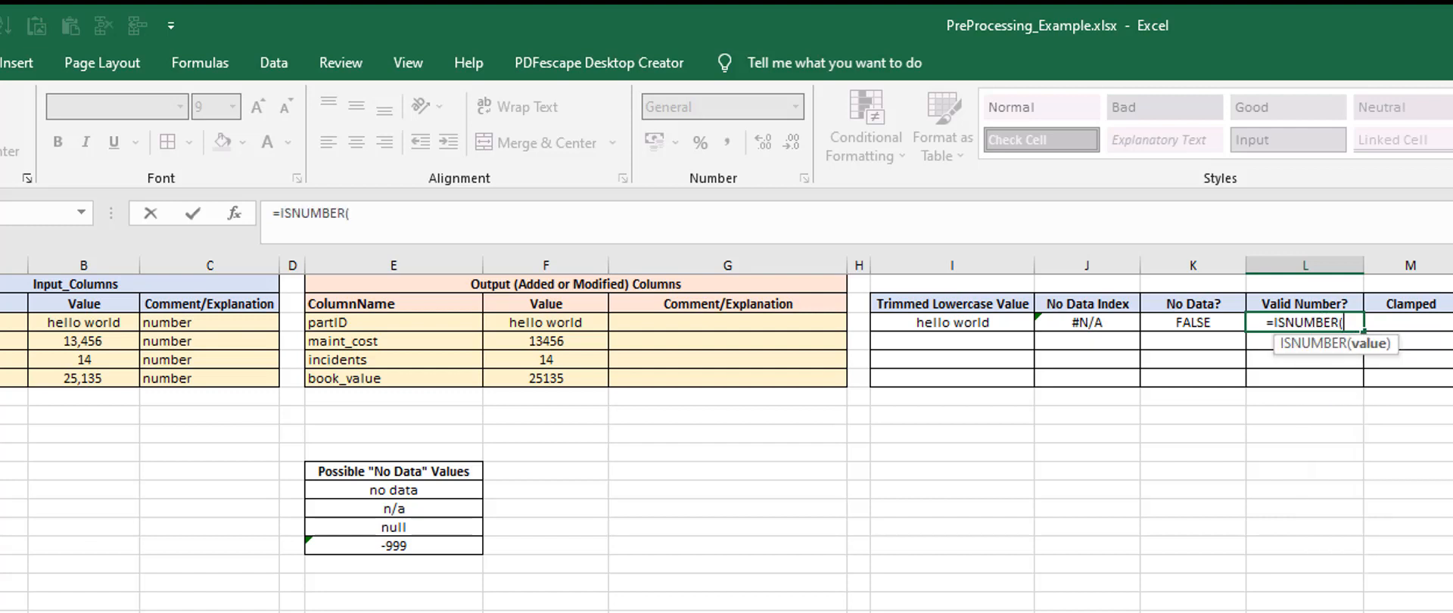
{"action": "left_click", "coordinate": [953, 322]}
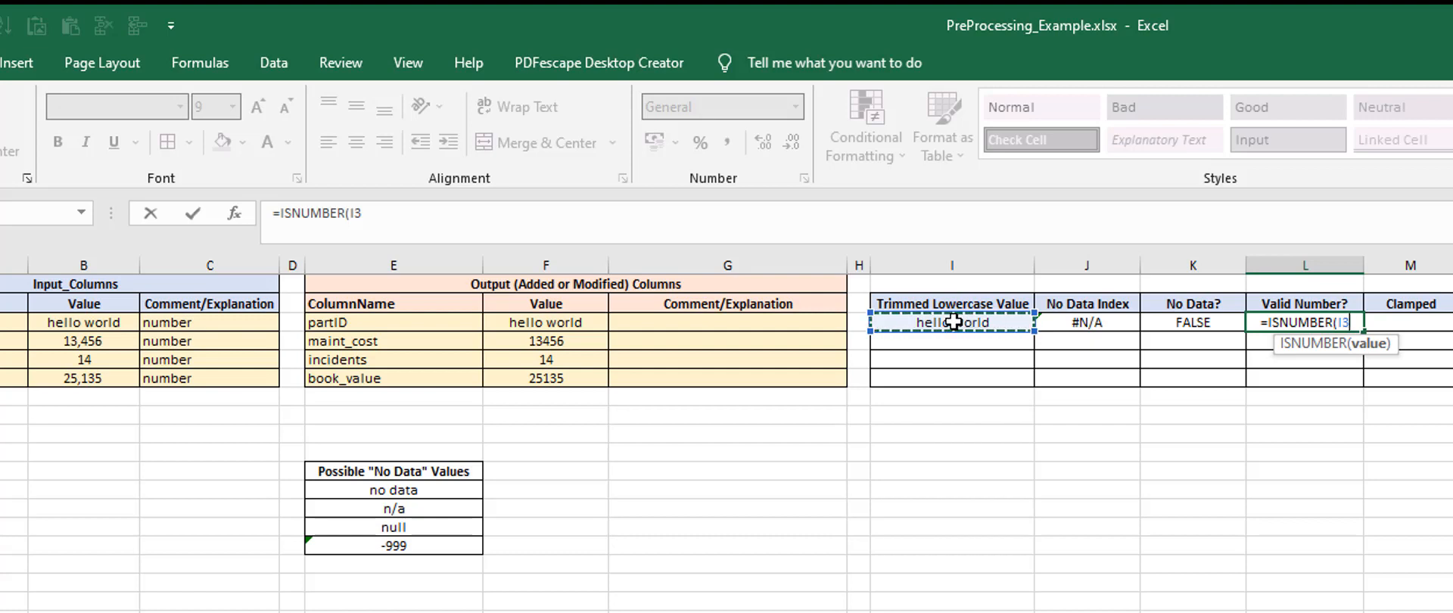
{"action": "key", "text": "BackSpace"}
{"action": "key", "text": "BackSpace"}
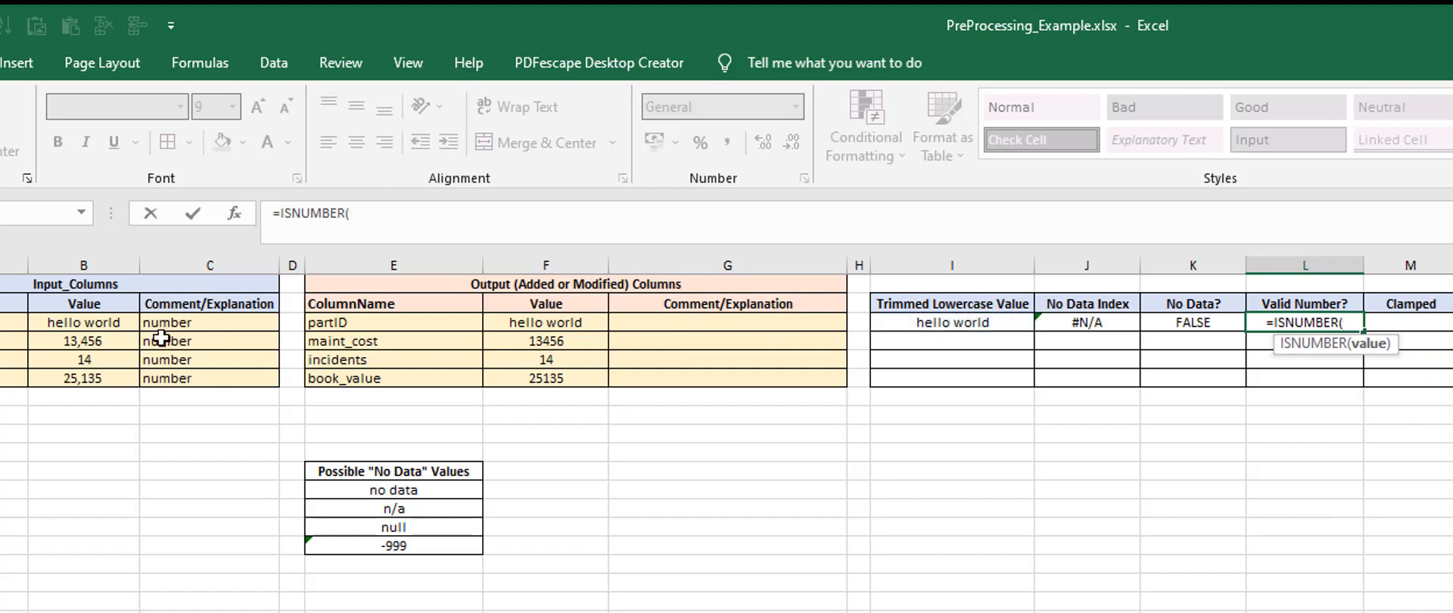
{"action": "left_click", "coordinate": [87, 324]}
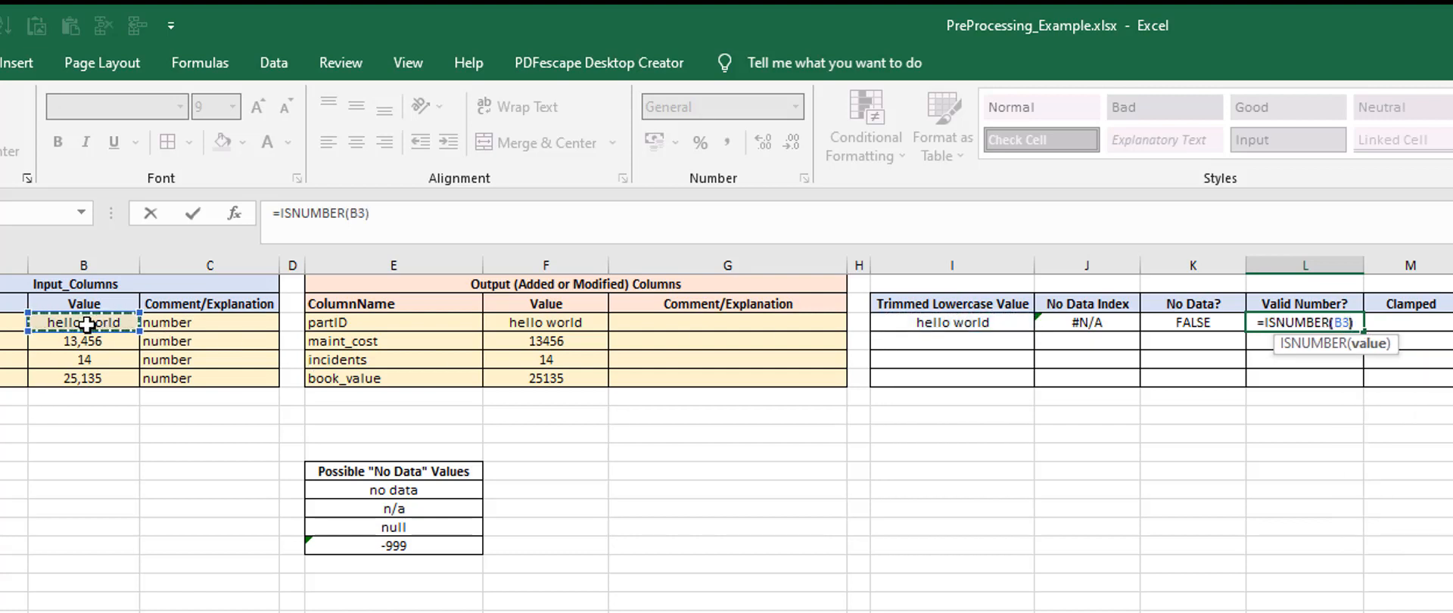
{"action": "key", "text": "ctrl+Return"}
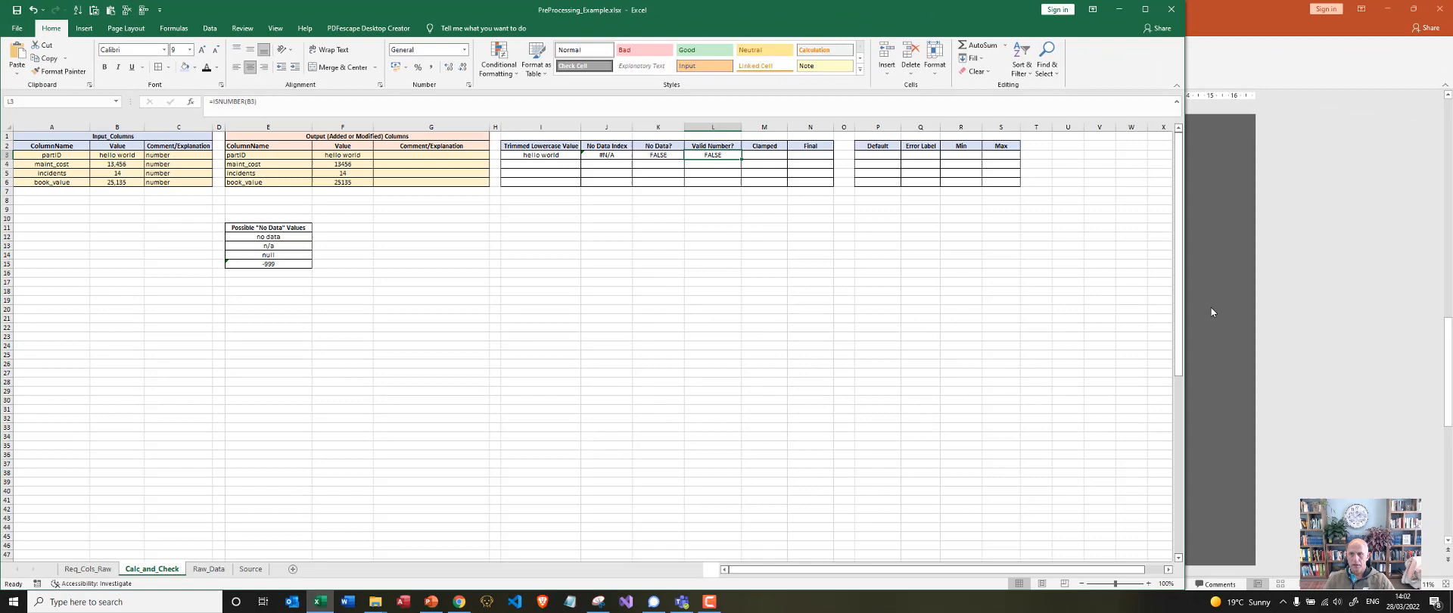
{"action": "left_click", "coordinate": [1211, 311]}
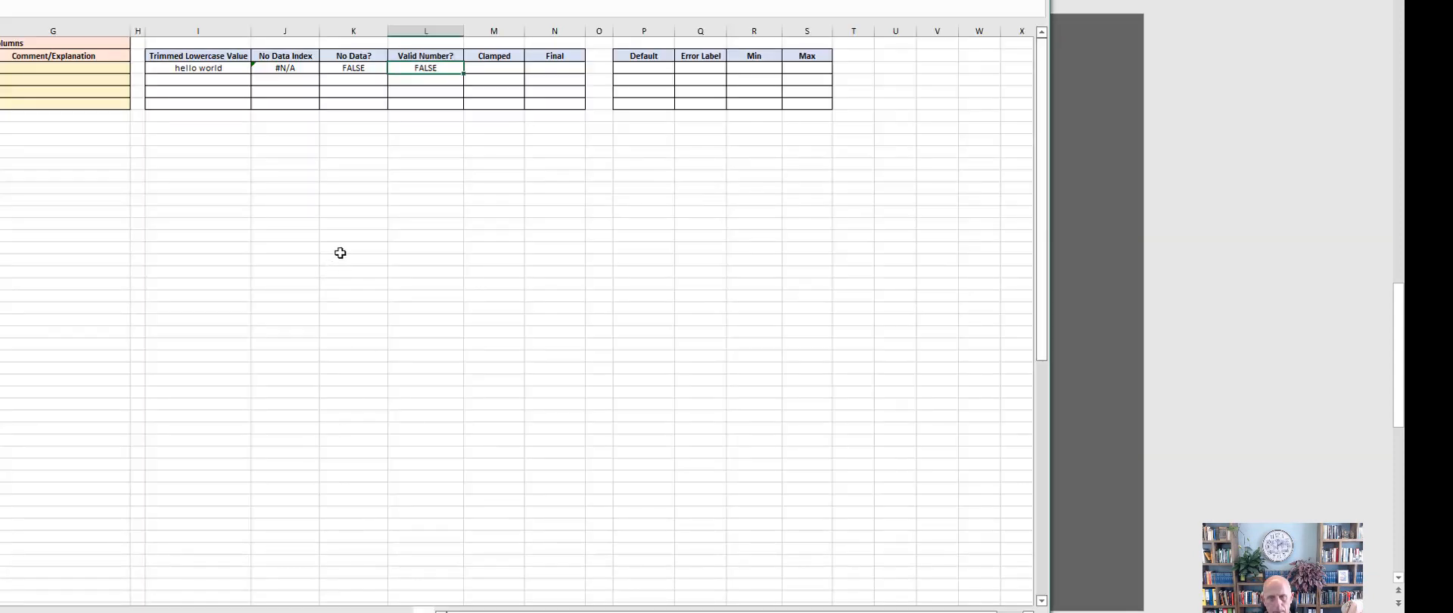
{"action": "left_click", "coordinate": [439, 161]}
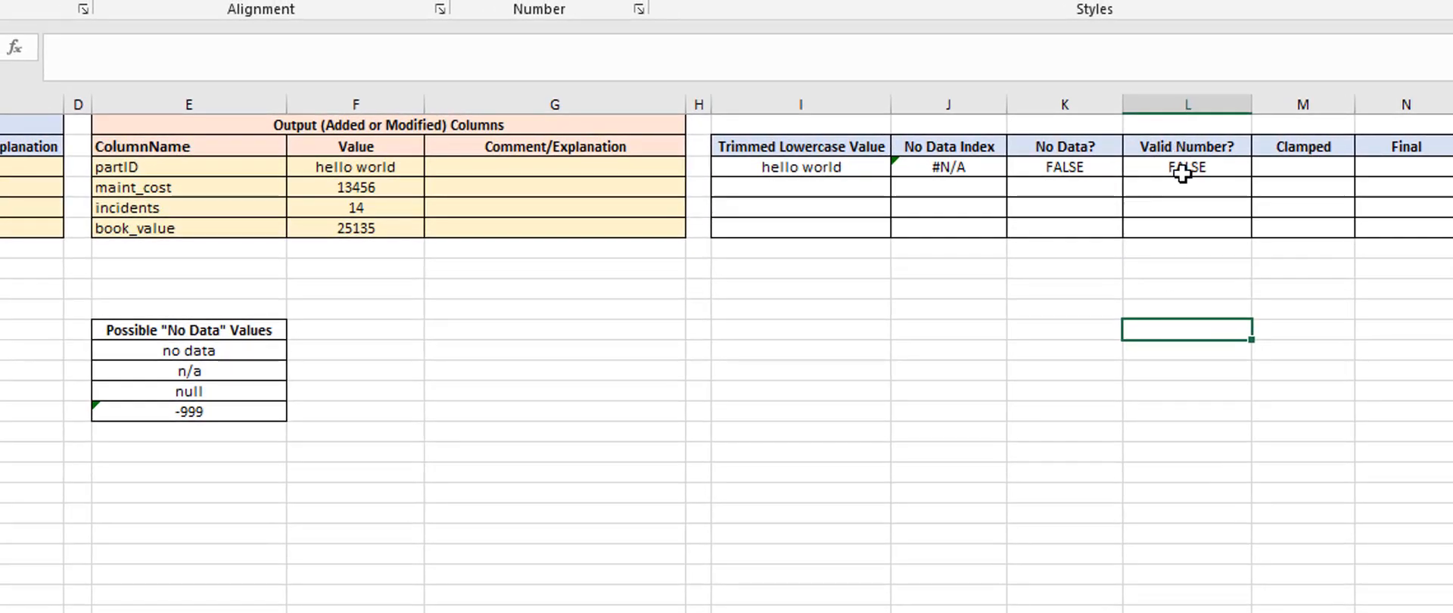
Set the partID input value to -999 and compare the row's Valid Number? and No Data? cells
{"action": "left_click", "coordinate": [1183, 172]}
{"action": "key", "text": "ctrl+bracketleft"}
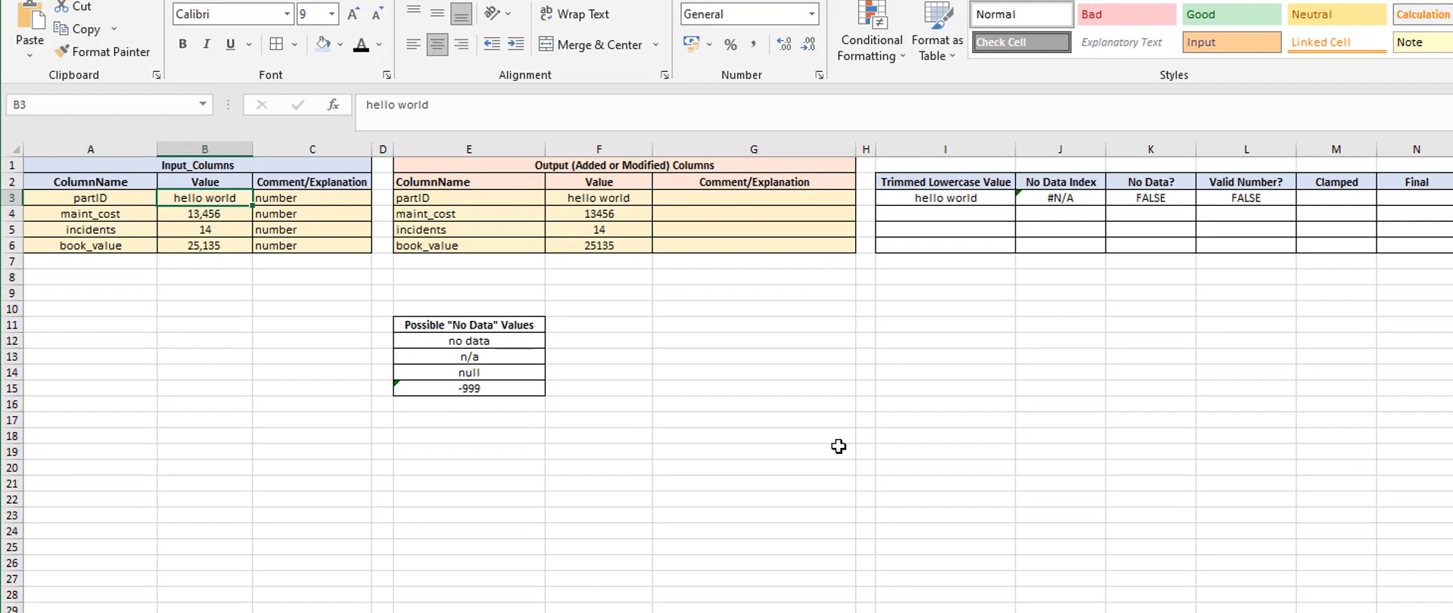
{"action": "type", "text": "-09"}
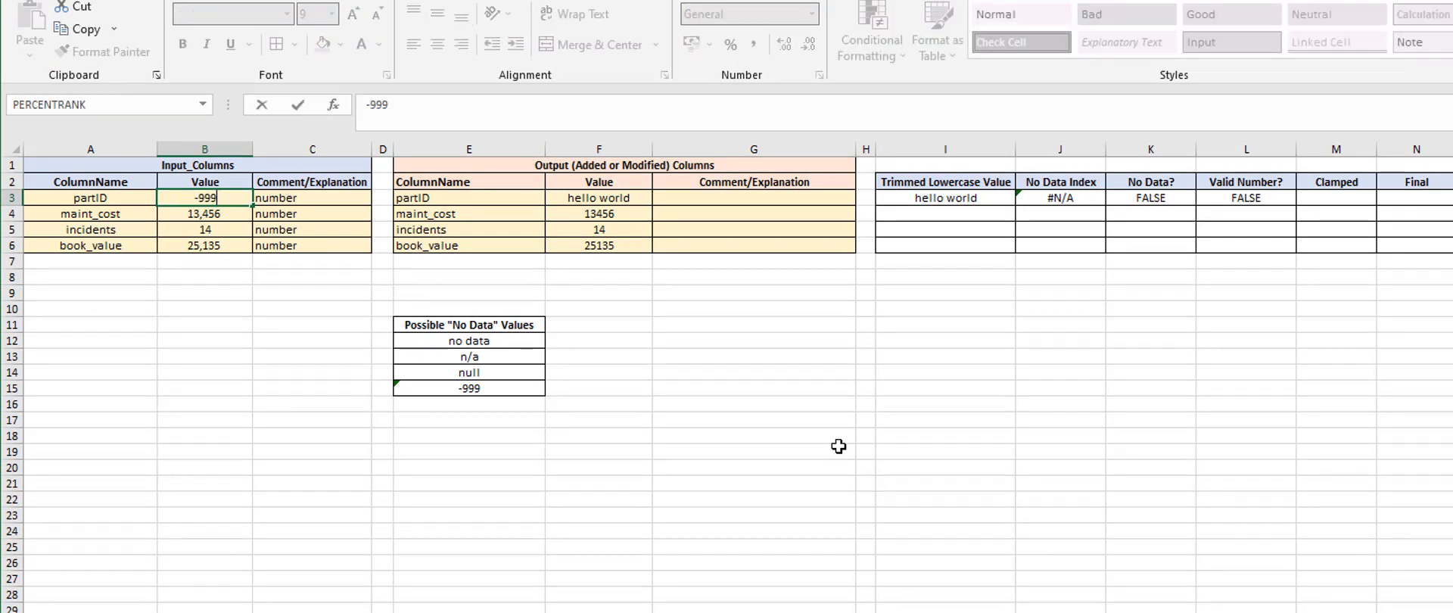
{"action": "type", "text": "9"}
{"action": "key", "text": "Return"}
{"action": "left_click", "coordinate": [1229, 201]}
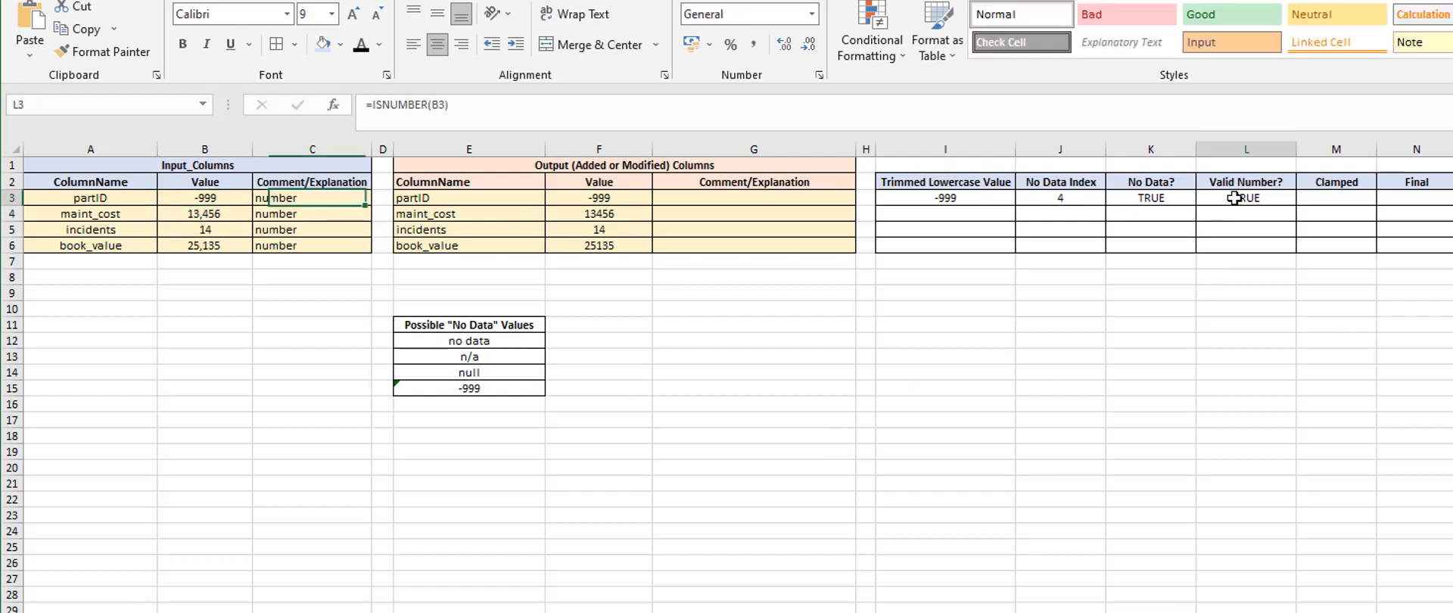
{"action": "left_click", "coordinate": [1127, 199]}
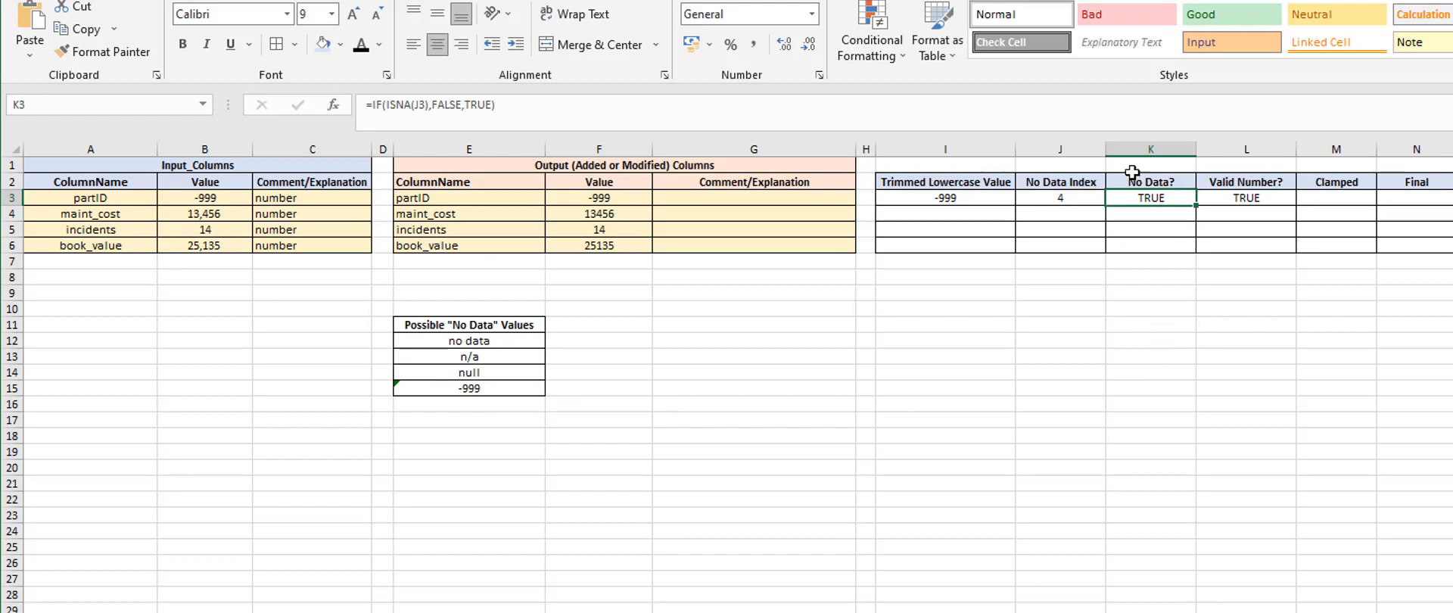
{"action": "left_click", "coordinate": [1250, 199]}
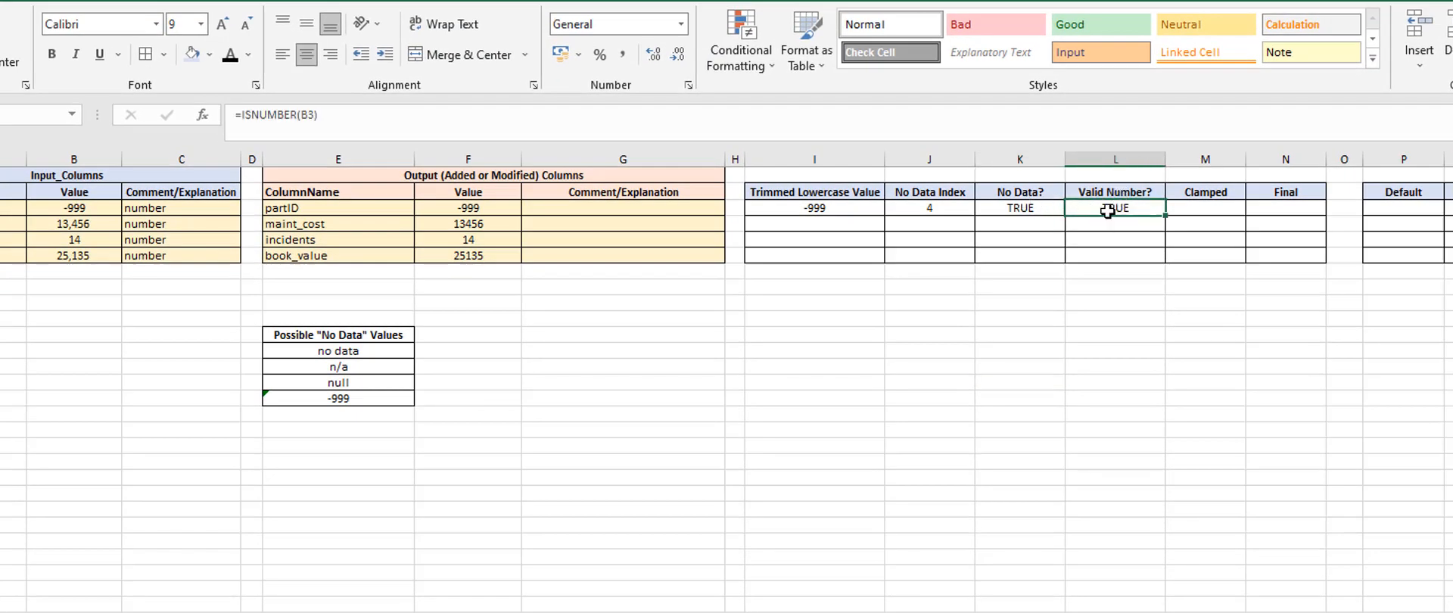
Set the partID row's Min to 0 and its Max to 1000
{"action": "left_click", "coordinate": [1222, 209]}
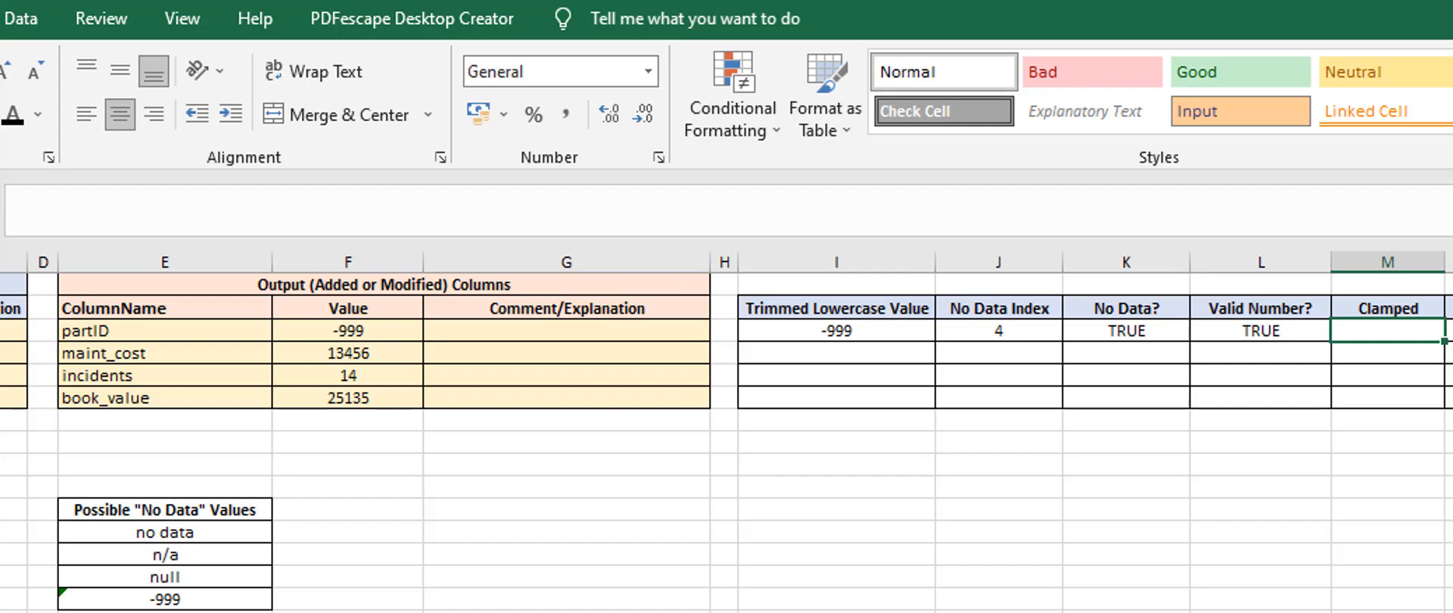
{"action": "key", "text": "Home"}
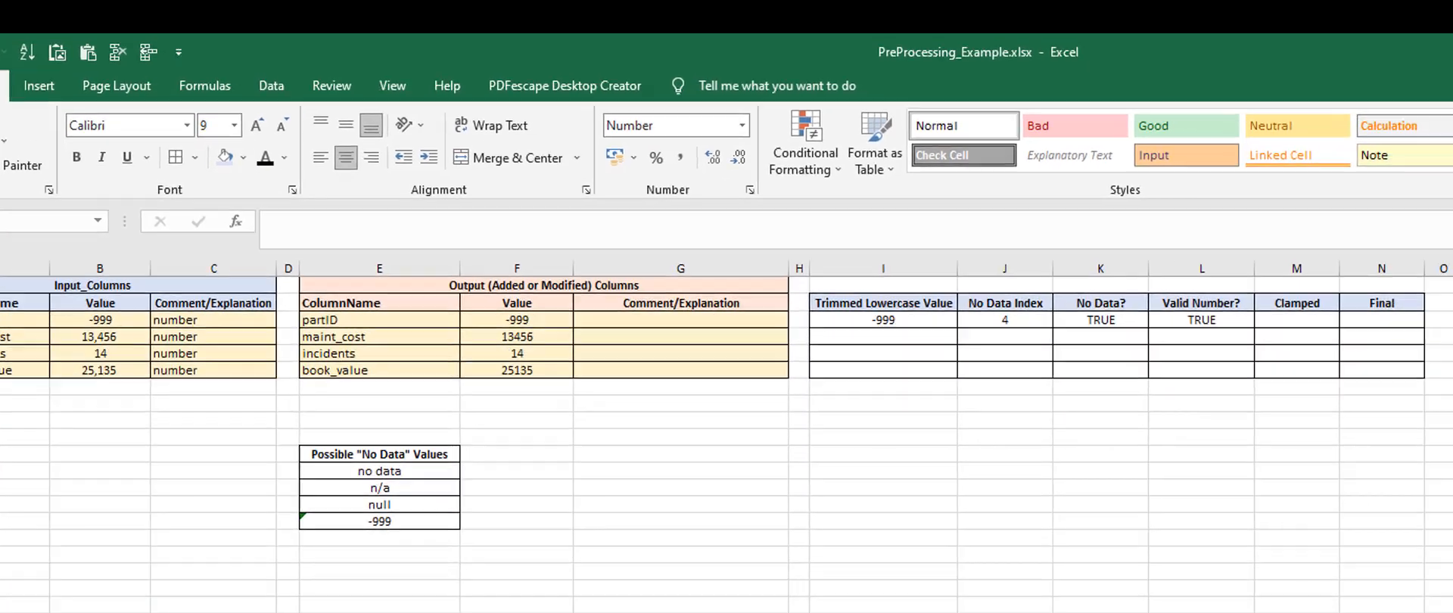
{"action": "type", "text": "0"}
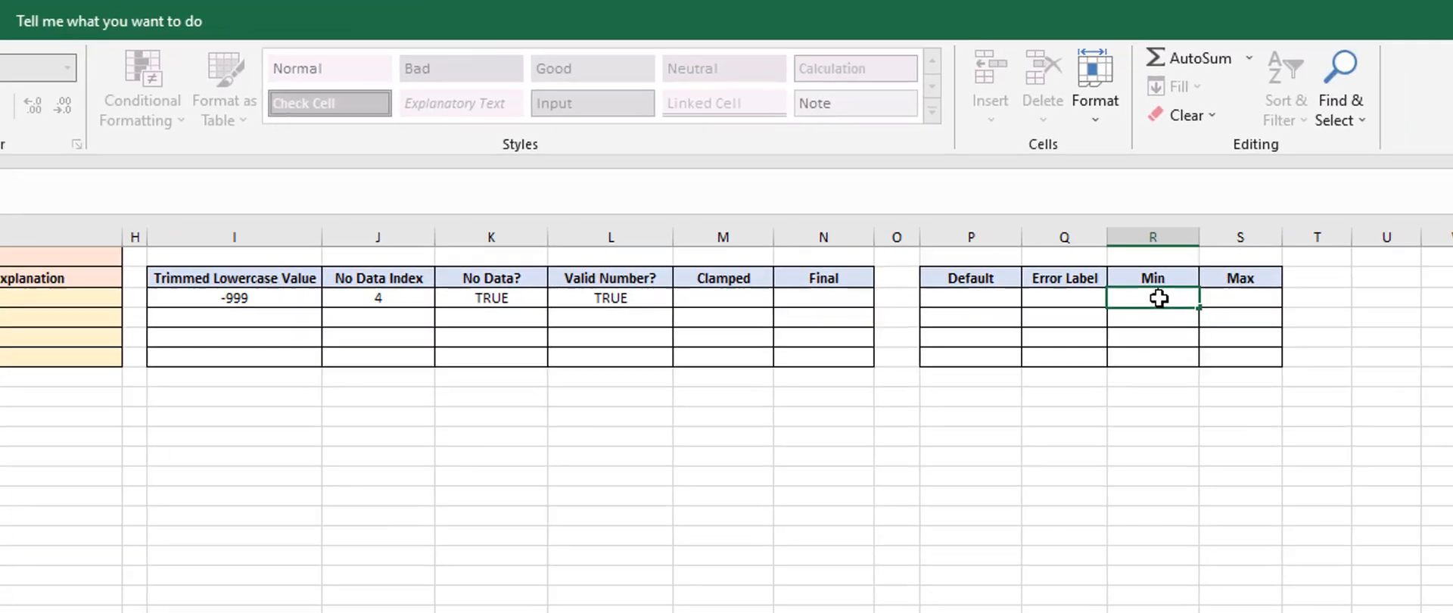
{"action": "key", "text": "Tab"}
{"action": "type", "text": "1000"}
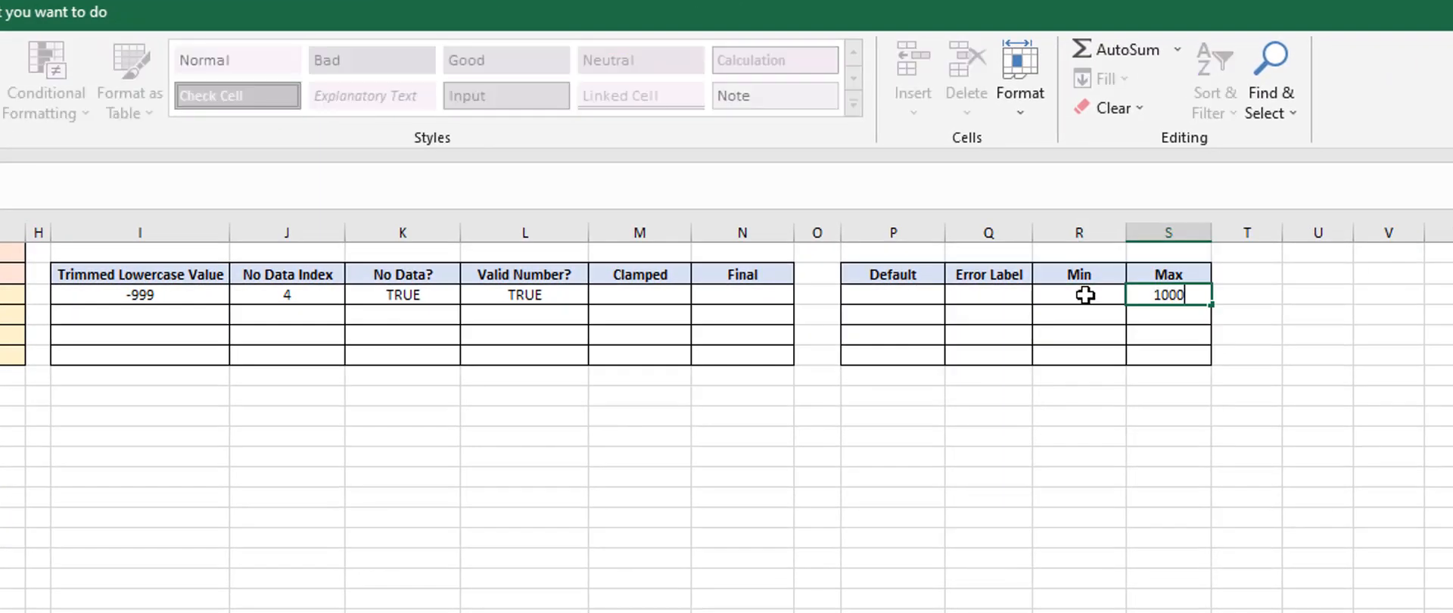
{"action": "key", "text": "Return"}
{"action": "key", "text": "Up"}
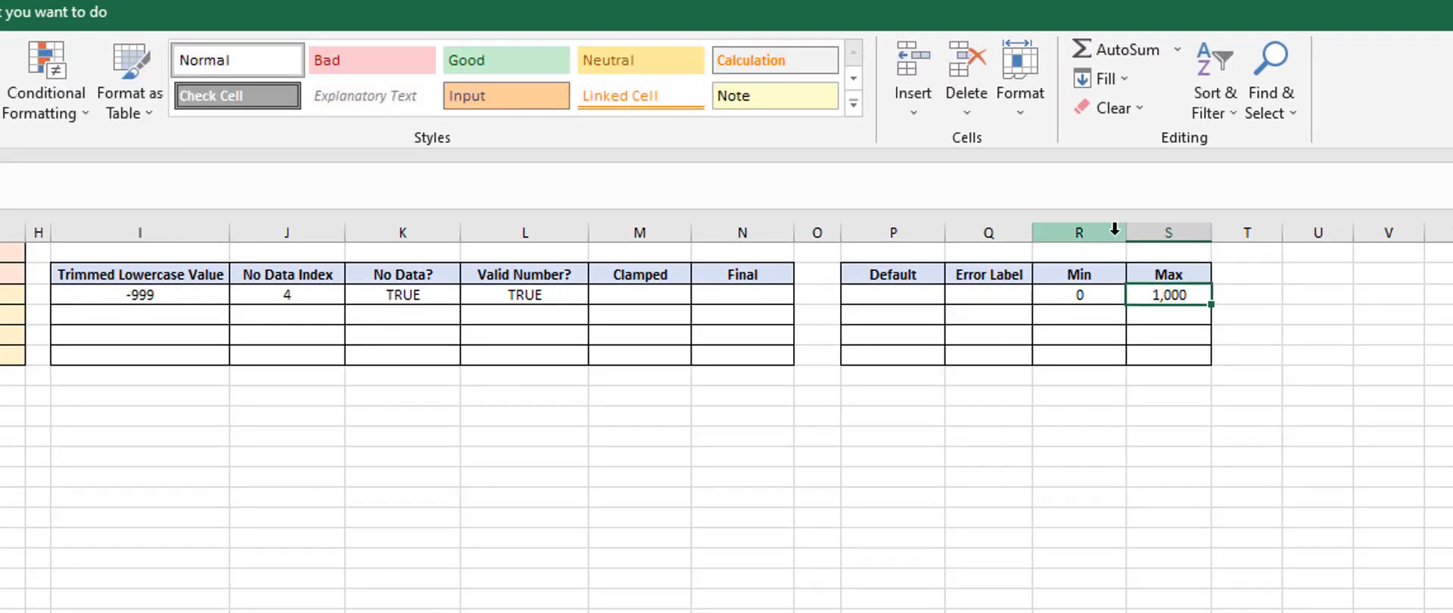
Begin the partID row's Clamped formula with =min(S3,B3), capping the raw input value at the row's Max
{"action": "left_click", "coordinate": [633, 294]}
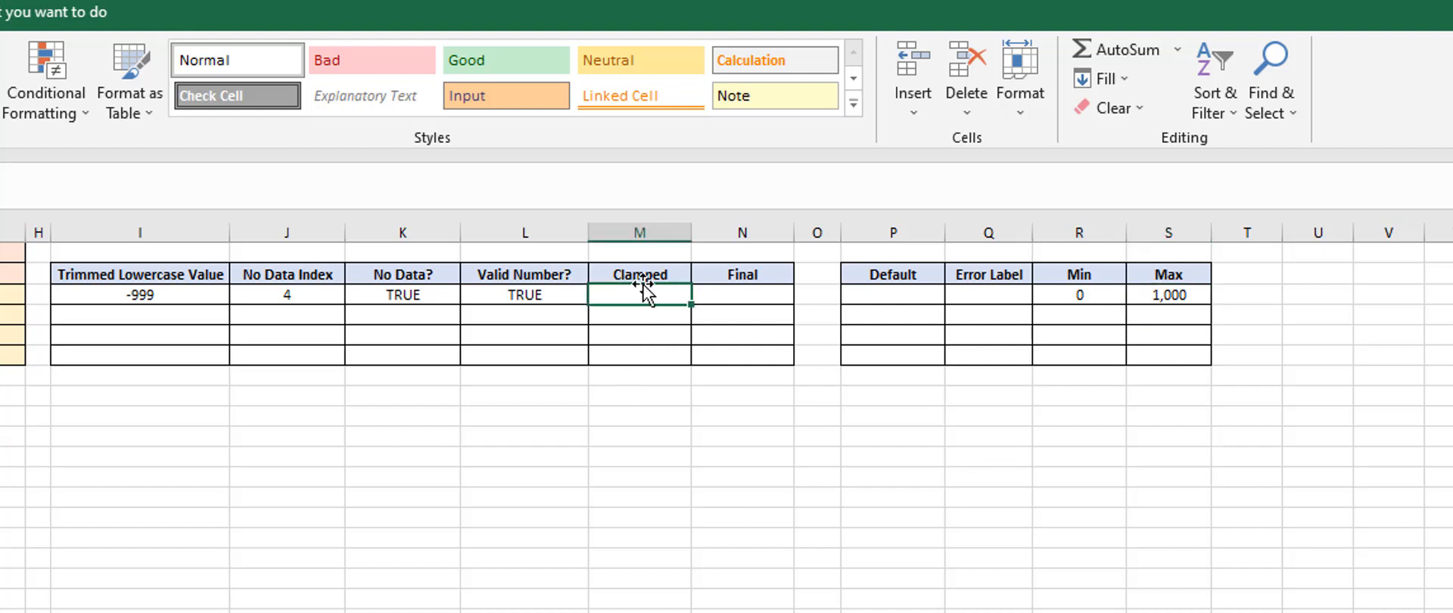
{"action": "left_click", "coordinate": [152, 298]}
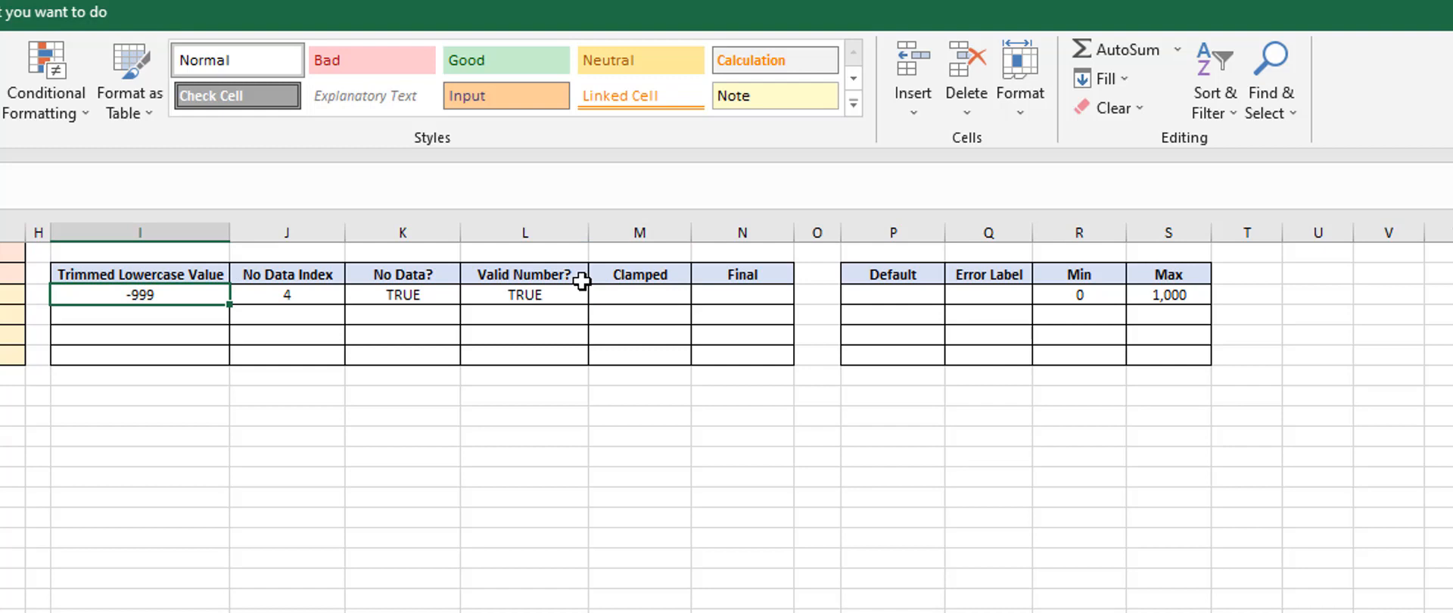
{"action": "left_click", "coordinate": [620, 291]}
{"action": "type", "text": "="}
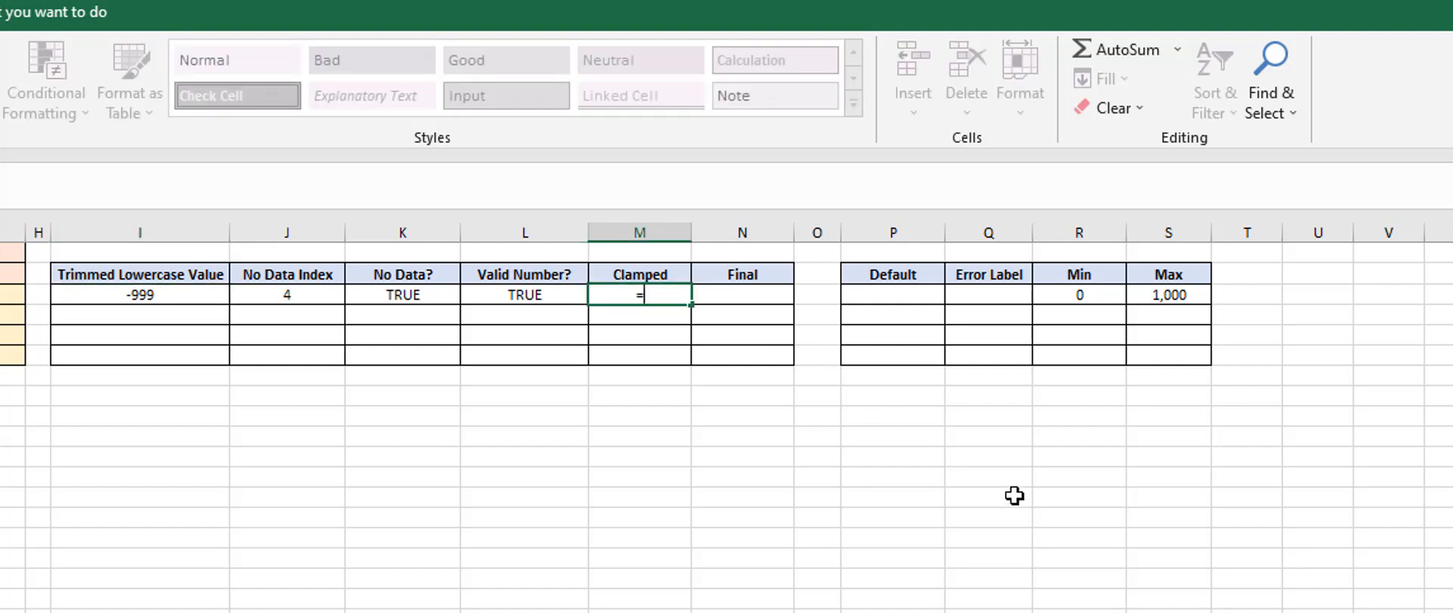
{"action": "type", "text": "min("}
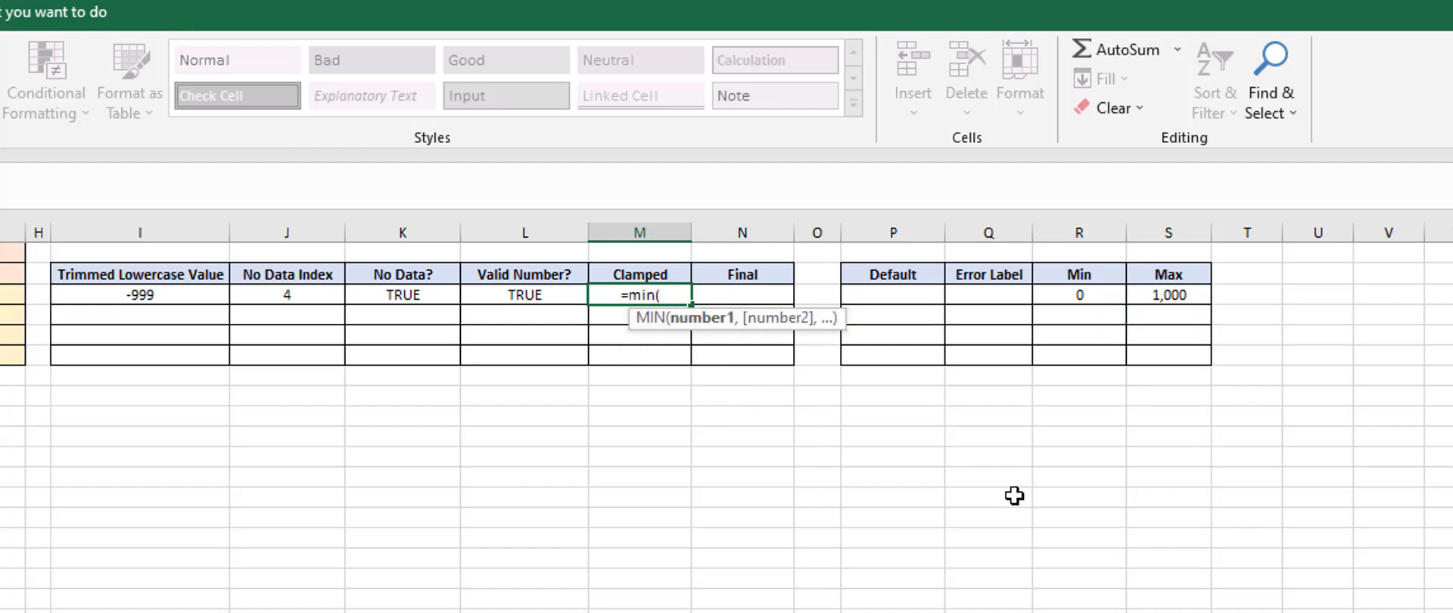
{"action": "left_click", "coordinate": [1171, 296]}
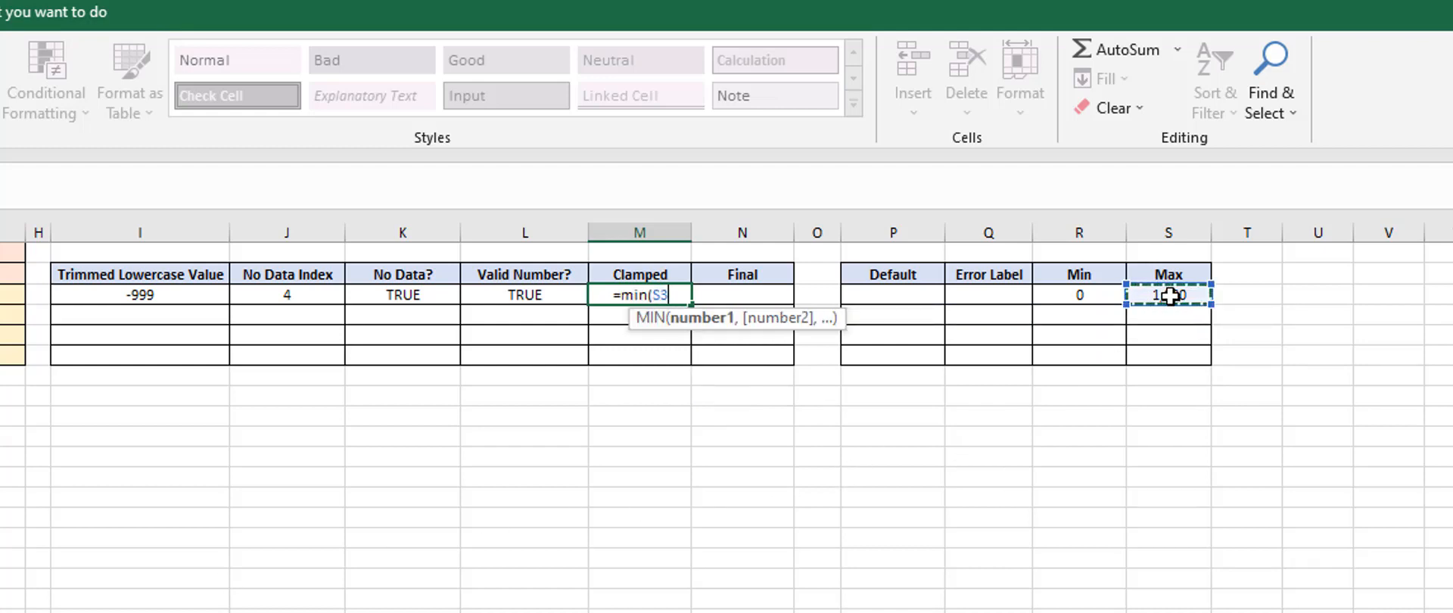
{"action": "type", "text": ","}
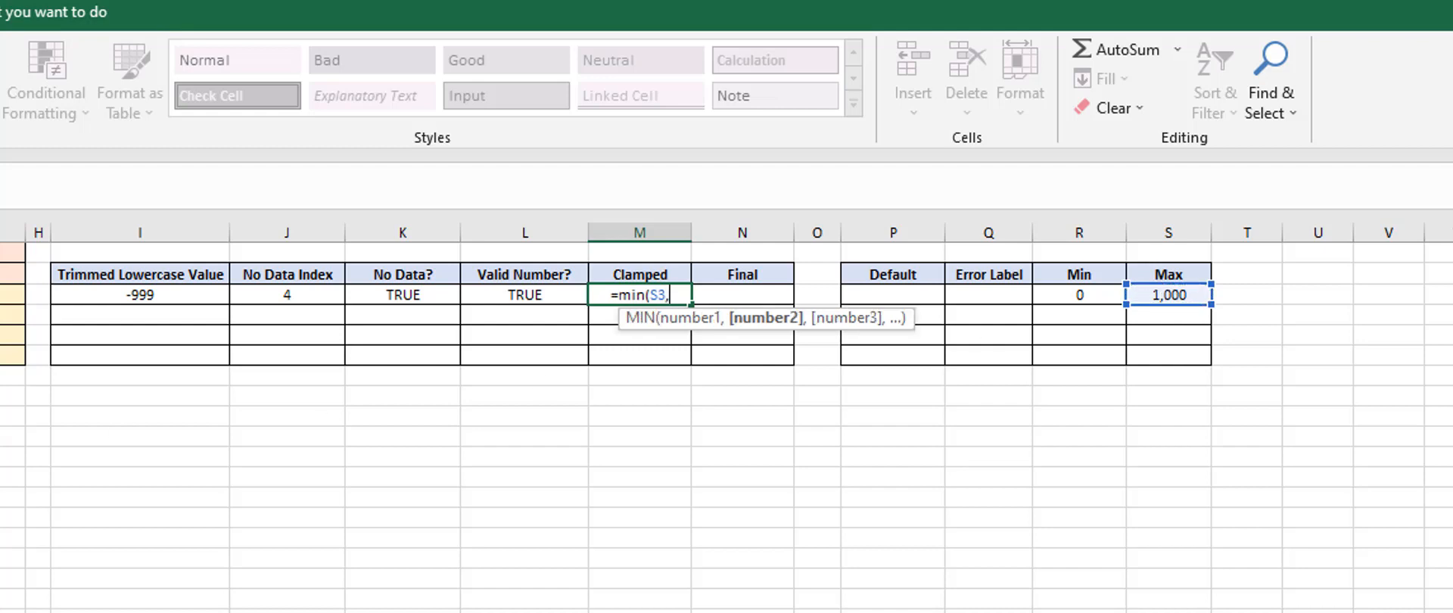
{"action": "type", "text": "B3)"}
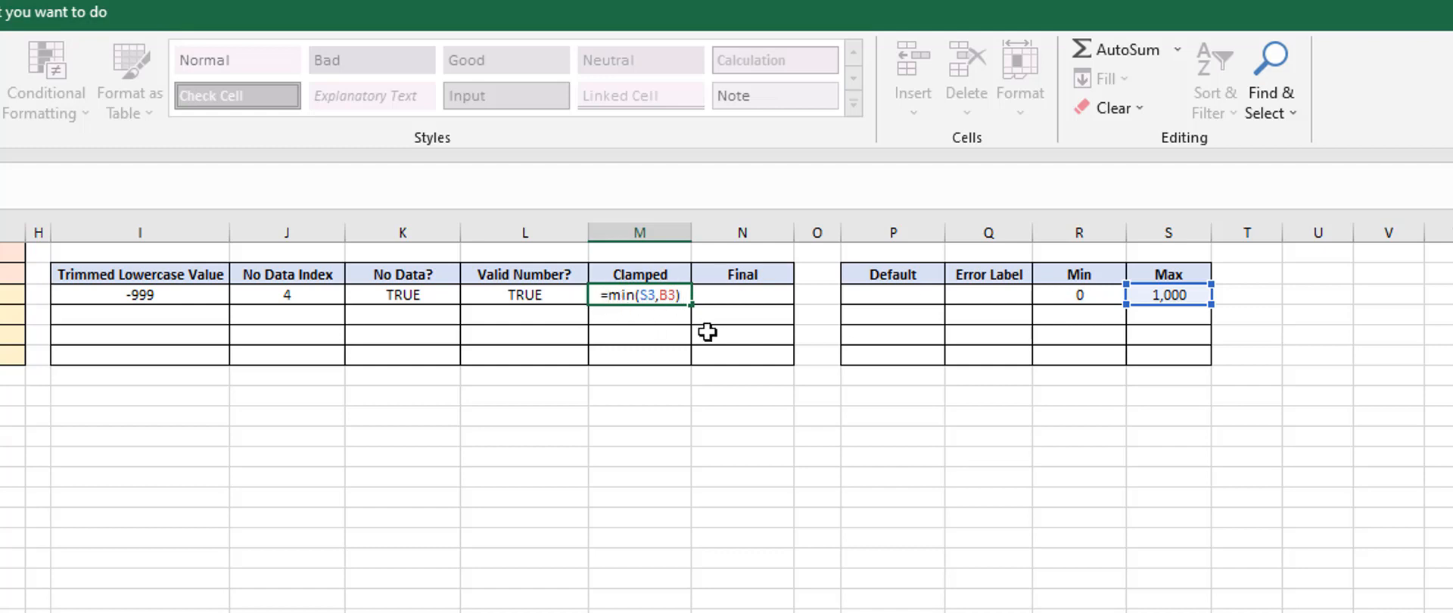
Wrap the Clamped formula in MAX with the row's Min, completing it as =MAX(R3,MIN(S3,B3))
{"action": "type", "text": "max"}
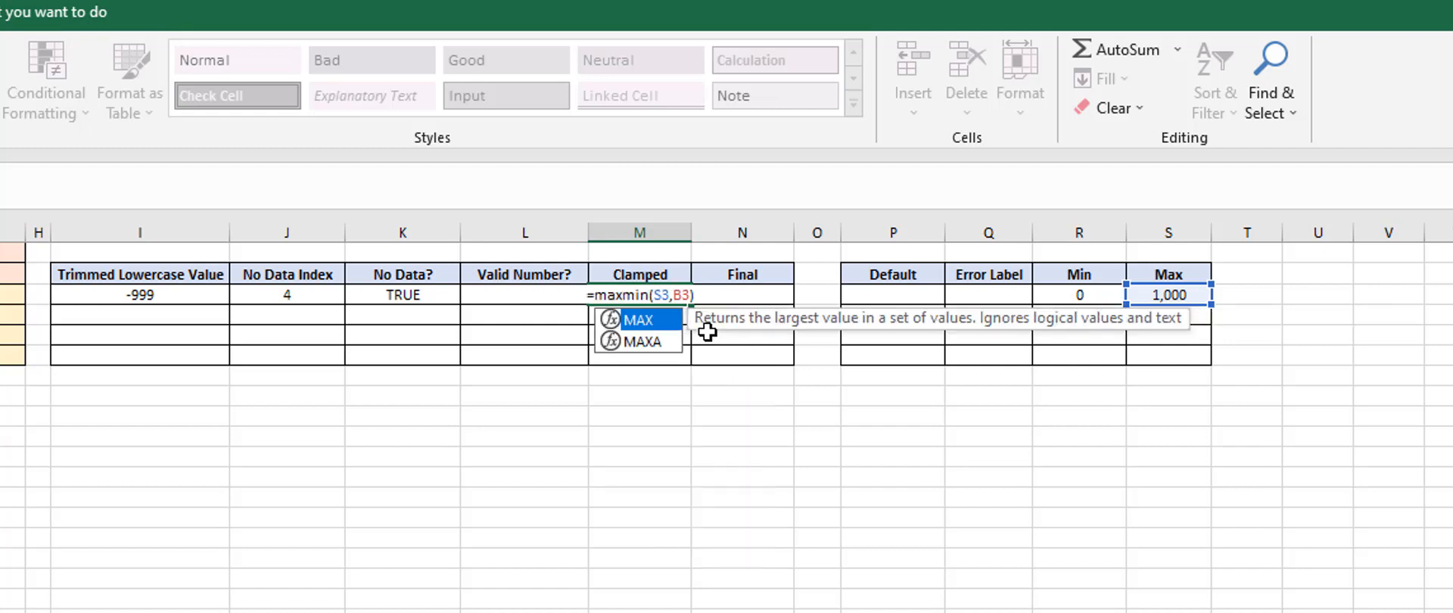
{"action": "type", "text": "("}
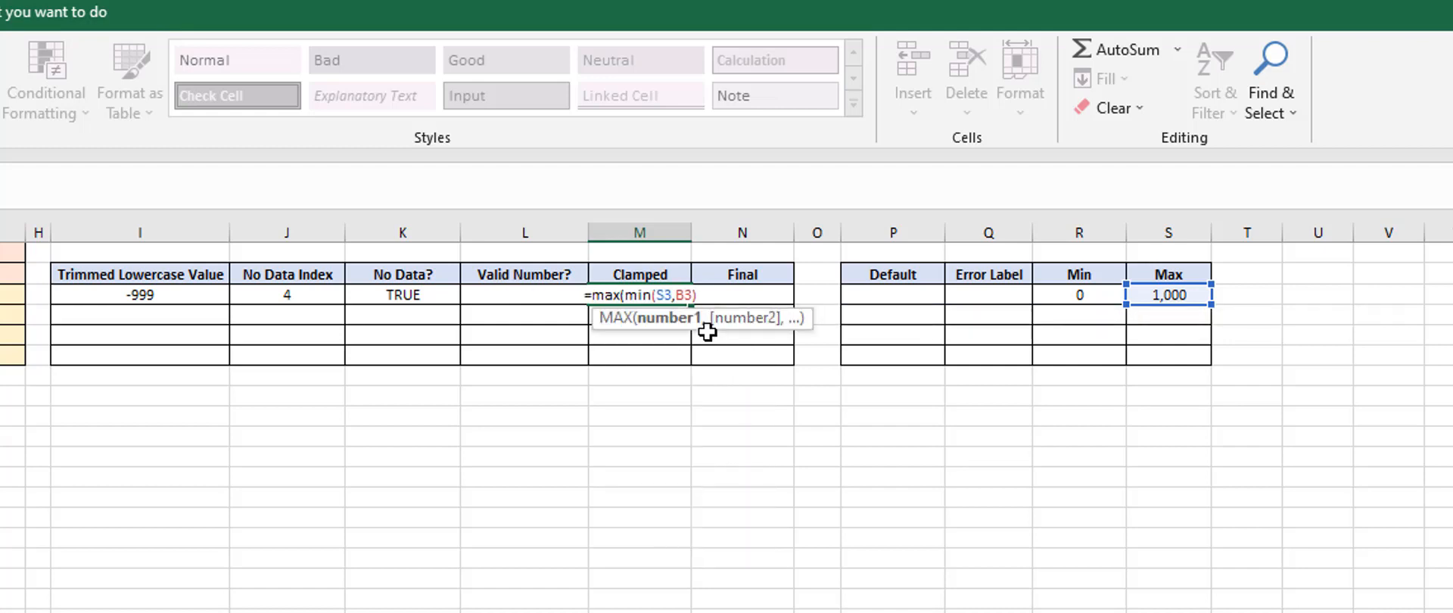
{"action": "left_click", "coordinate": [1106, 294]}
{"action": "type", "text": ","}
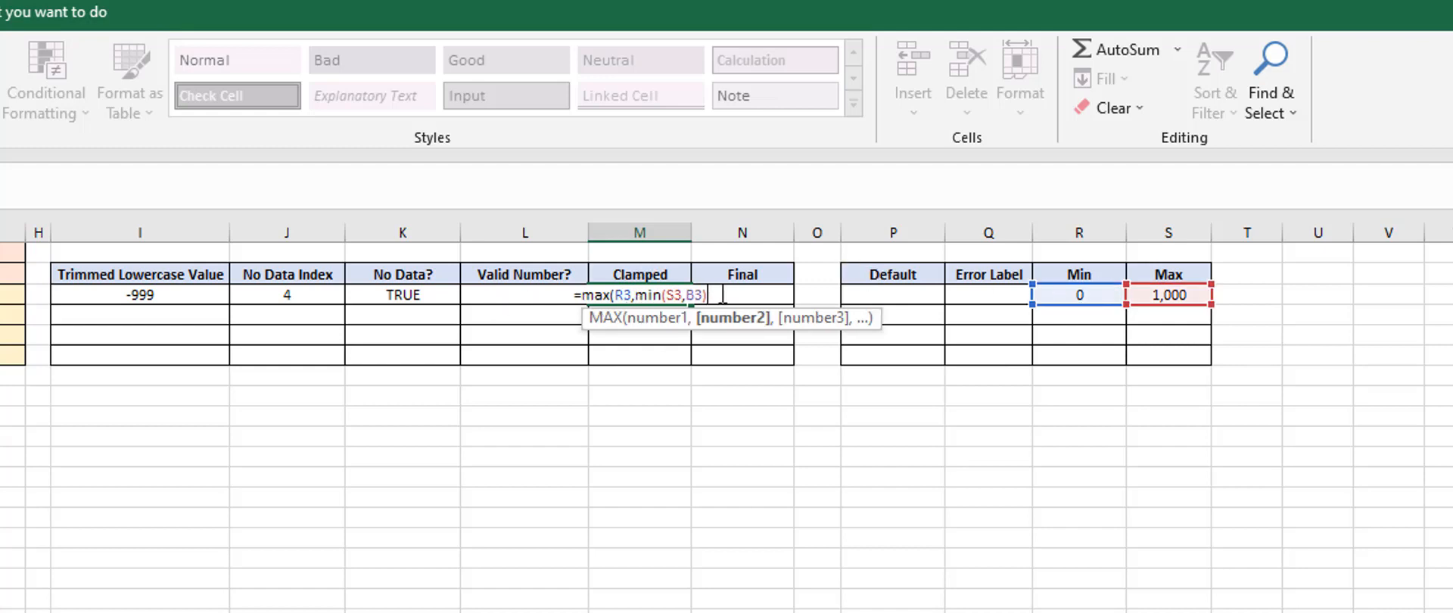
{"action": "type", "text": ")"}
{"action": "key", "text": "Return"}
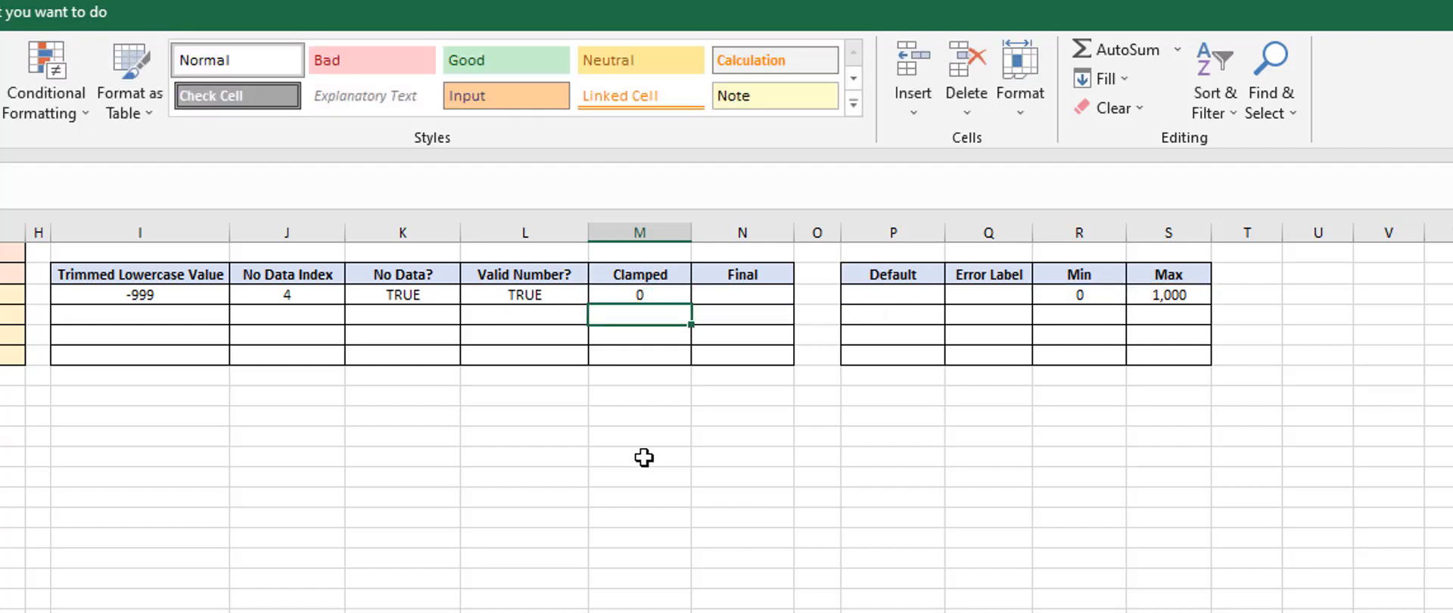
Check the partID row's Clamped cell, then set the partID input value to 123.45
{"action": "left_click", "coordinate": [2, 294]}
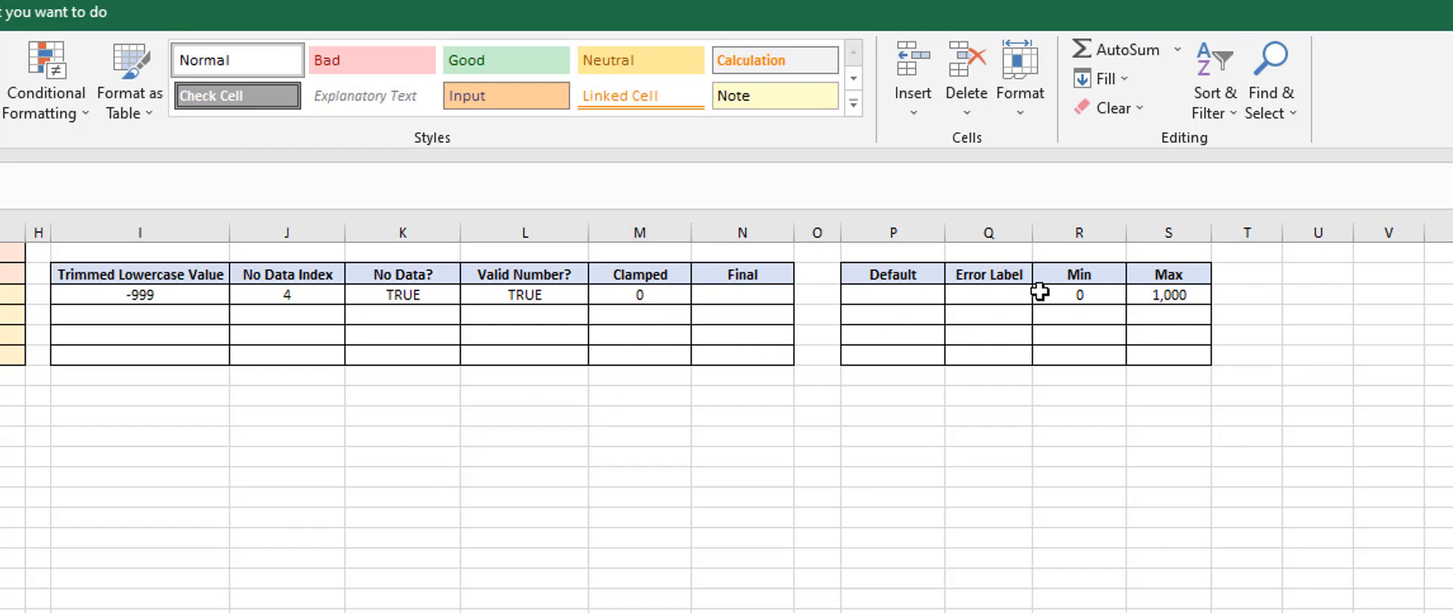
{"action": "left_click", "coordinate": [645, 295]}
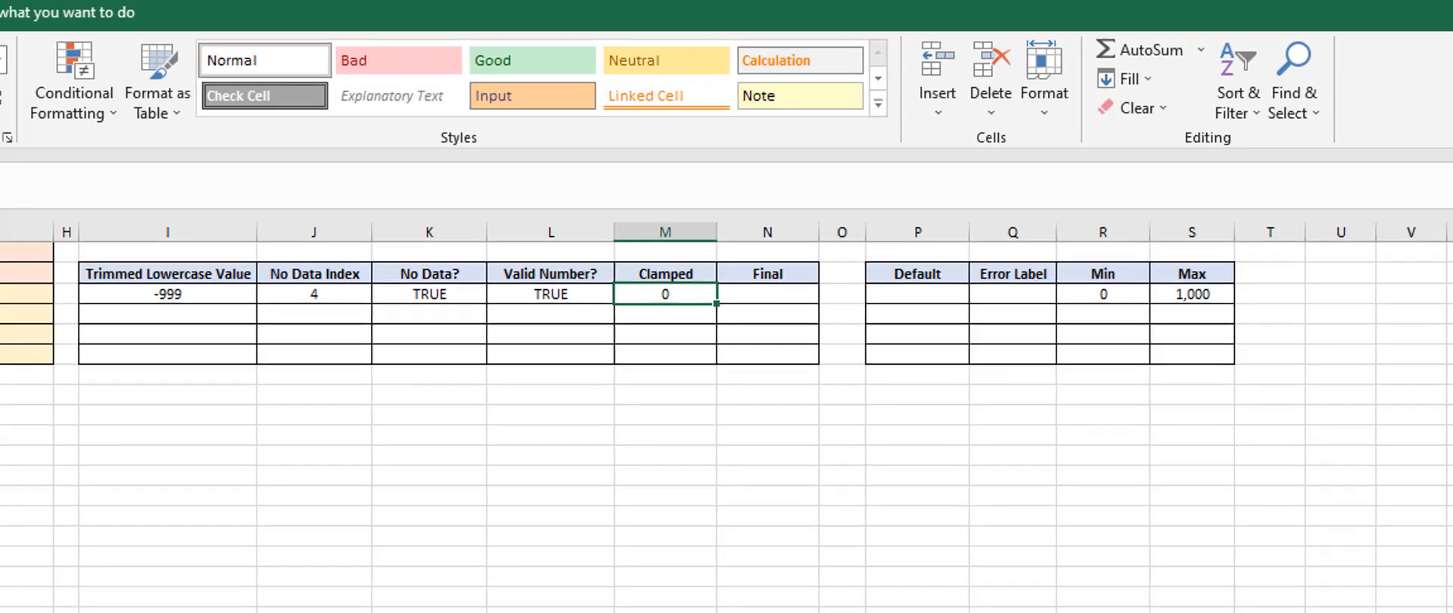
{"action": "left_click", "coordinate": [98, 273]}
{"action": "type", "text": "123"}
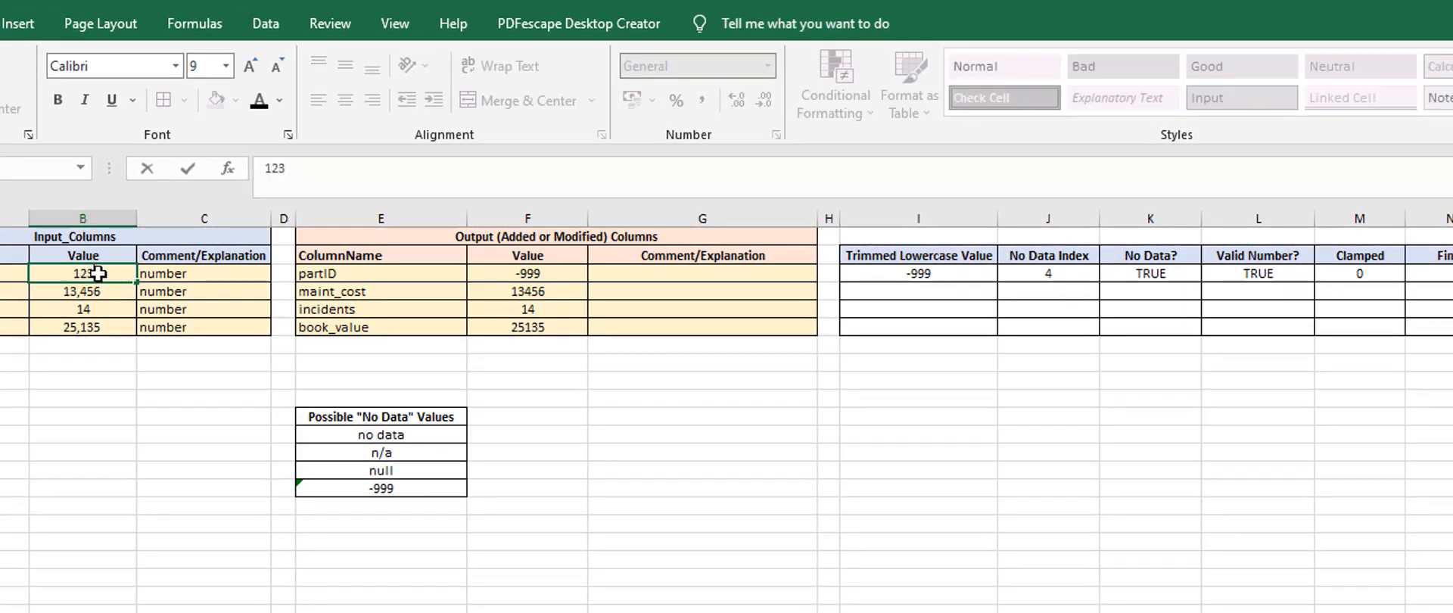
{"action": "type", "text": ".45"}
{"action": "key", "text": "Return"}
Format the partID row's Clamped cell to show two decimal places
{"action": "left_click", "coordinate": [1340, 275]}
{"action": "double_click", "coordinate": [738, 100]}
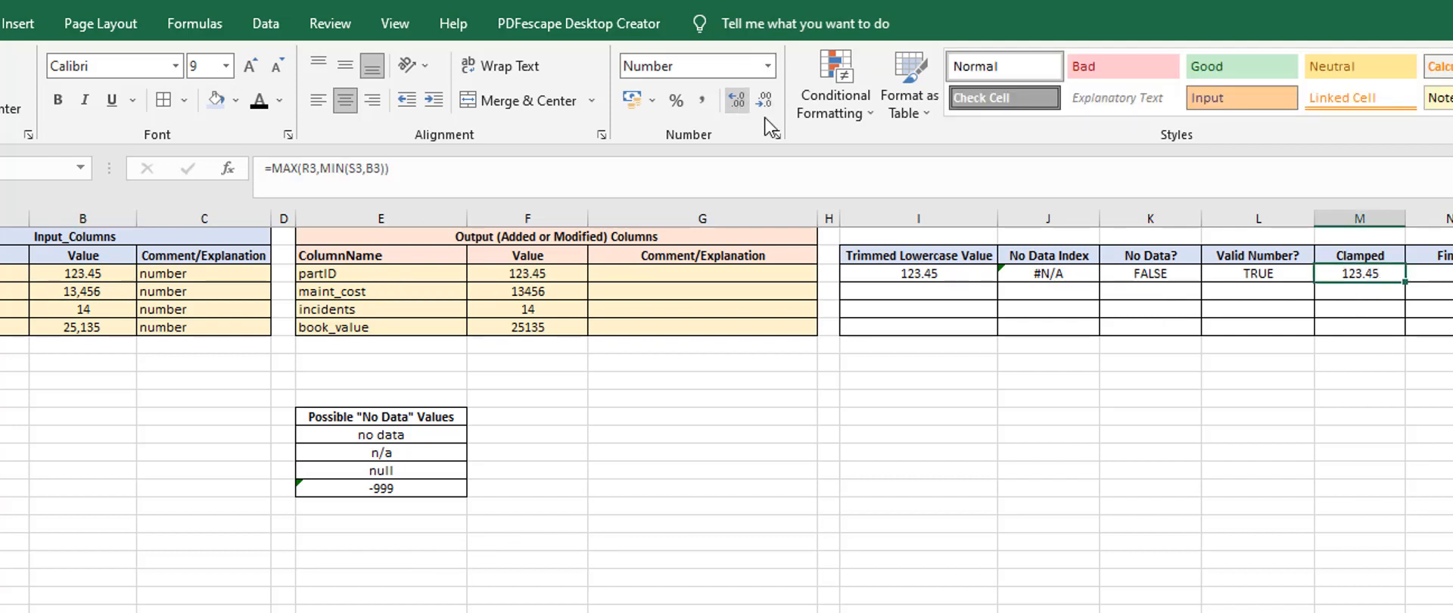
{"action": "left_click", "coordinate": [1115, 376]}
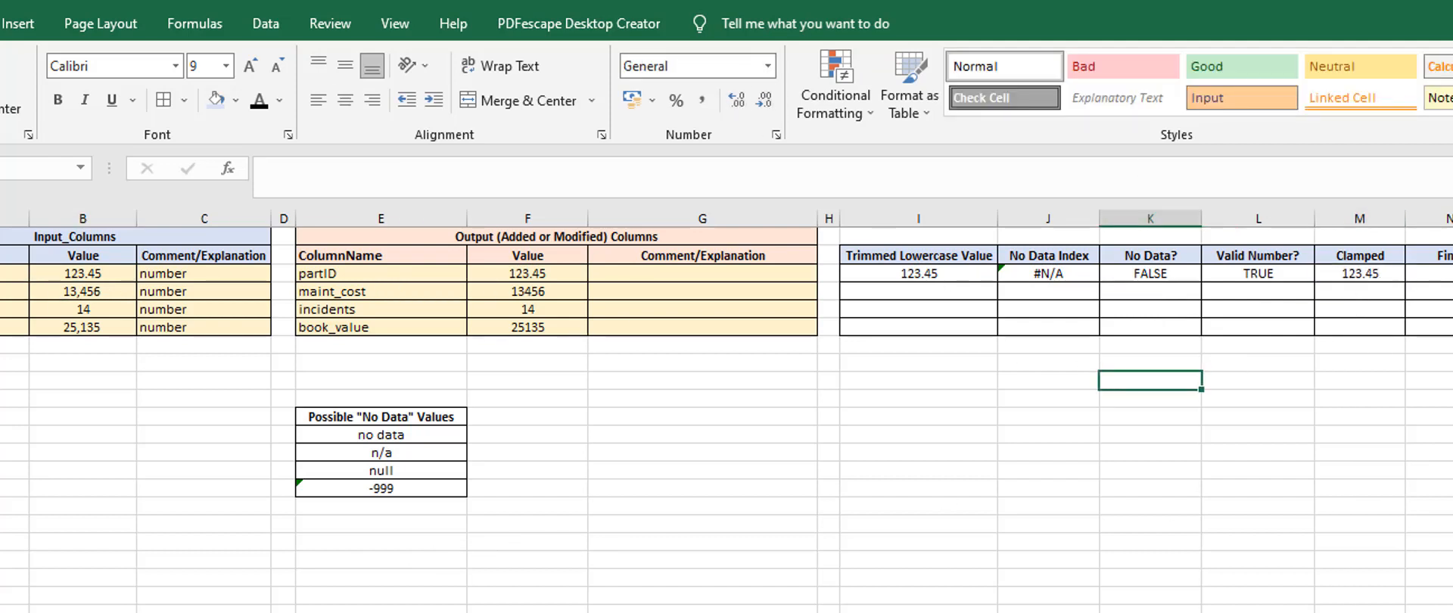
Set the partID input value to 2345 and check the row's Clamped cell against the Max limit
{"action": "left_click", "coordinate": [83, 273]}
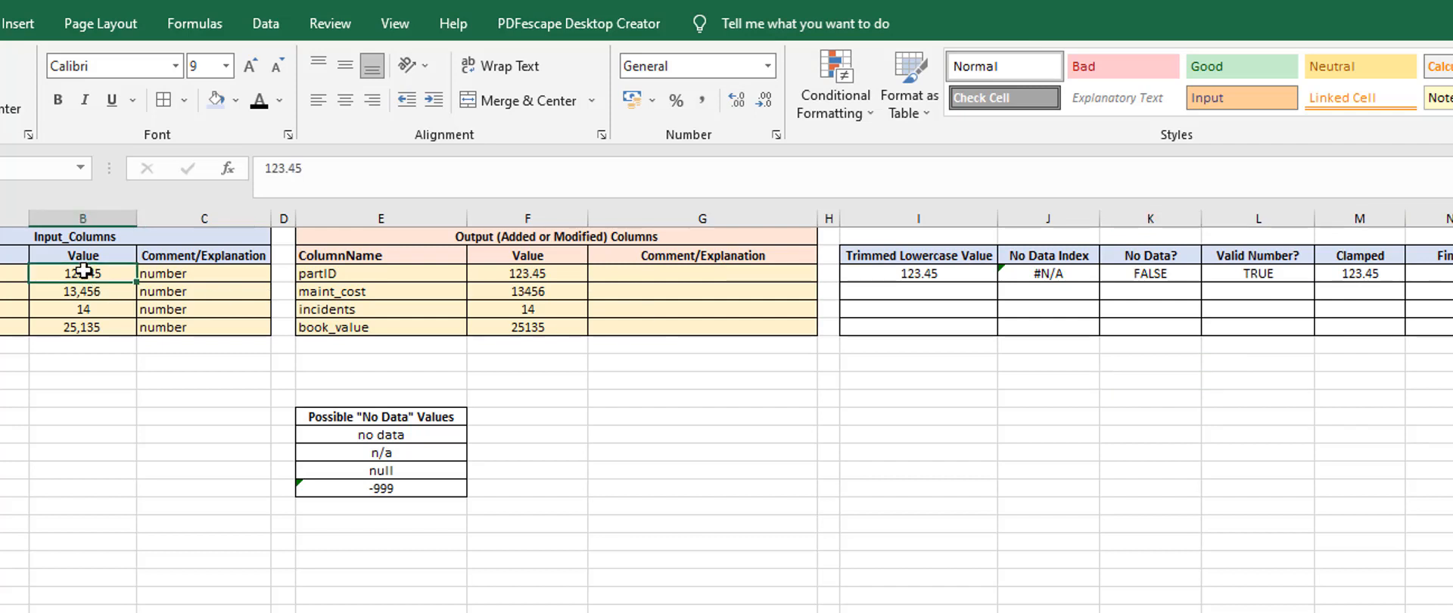
{"action": "type", "text": "2345"}
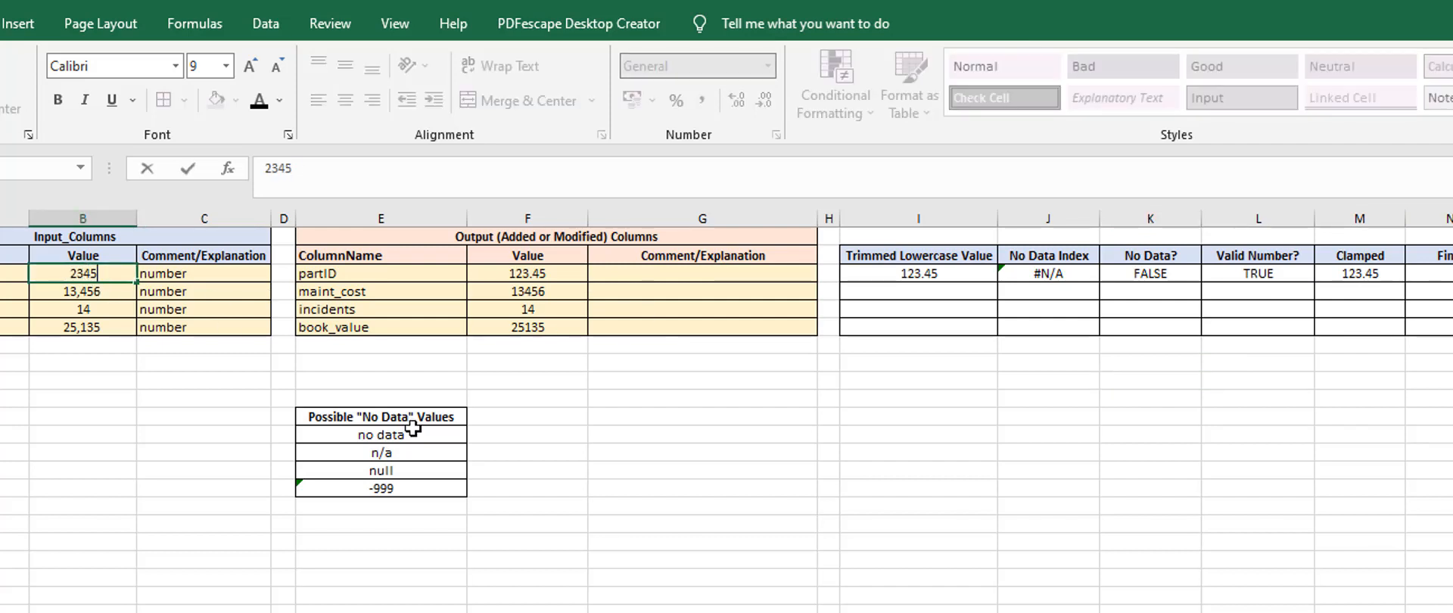
{"action": "key", "text": "Return"}
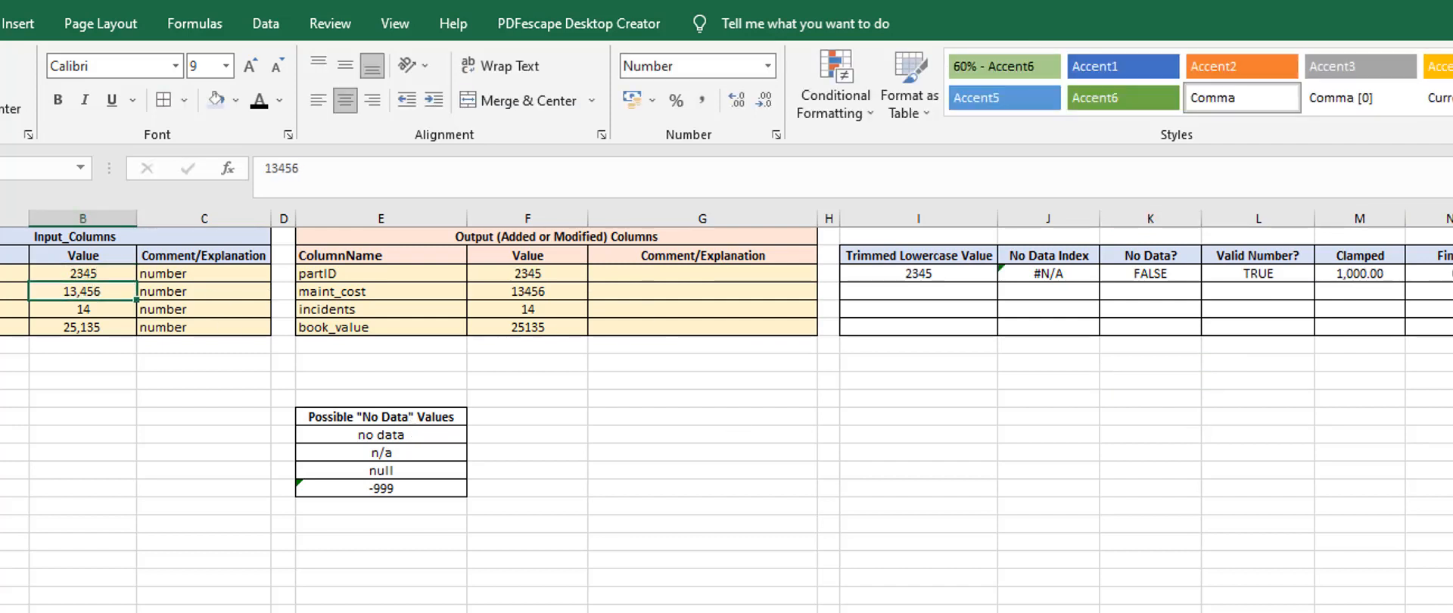
{"action": "left_click", "coordinate": [1388, 275]}
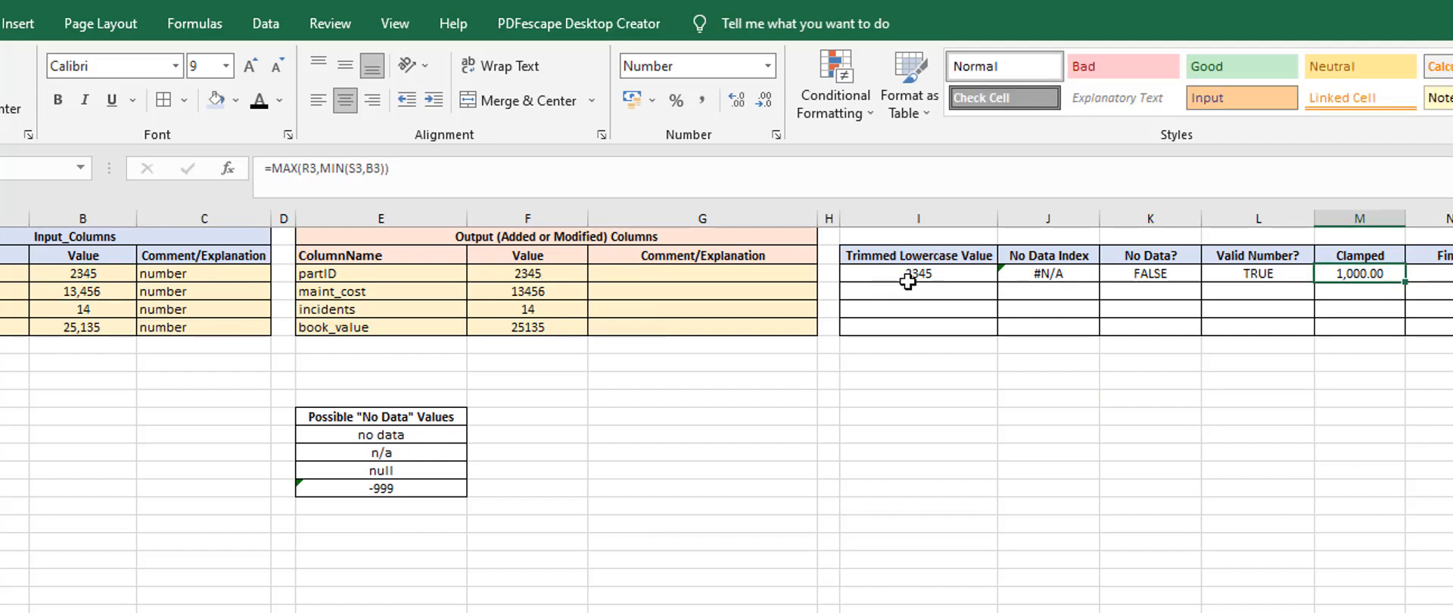
{"action": "left_click", "coordinate": [1423, 274]}
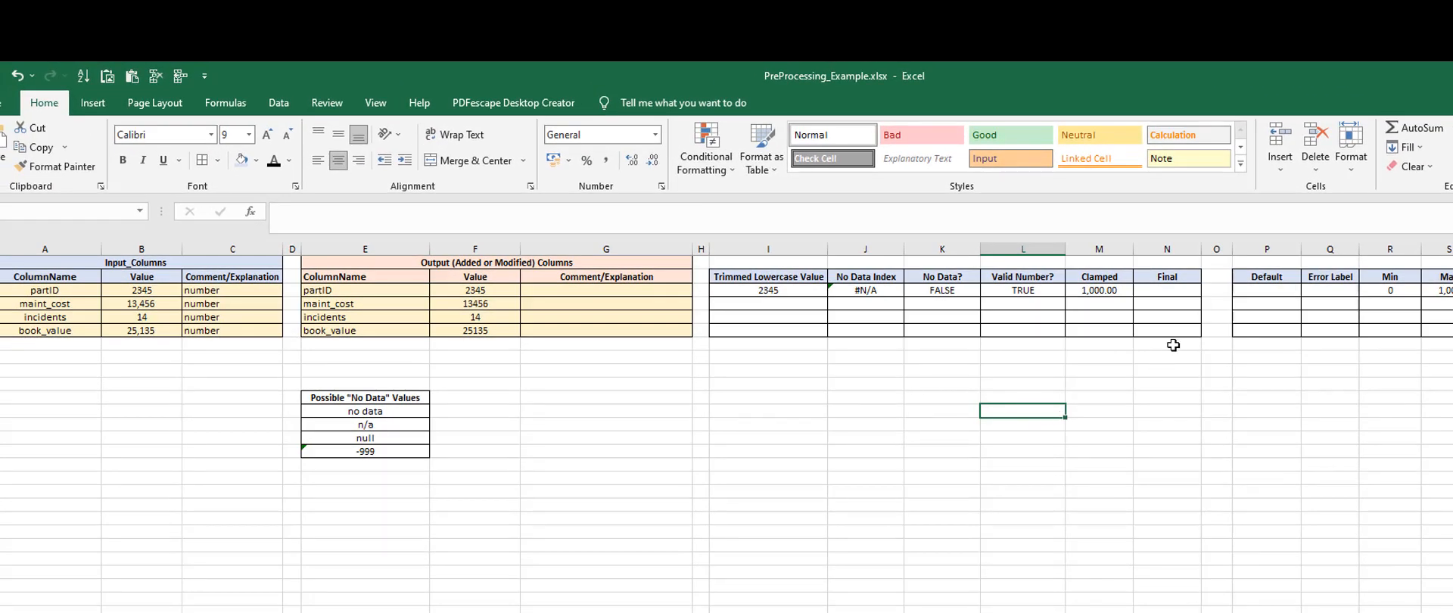
Set the partID row's Default value to 1
{"action": "left_click", "coordinate": [1164, 292]}
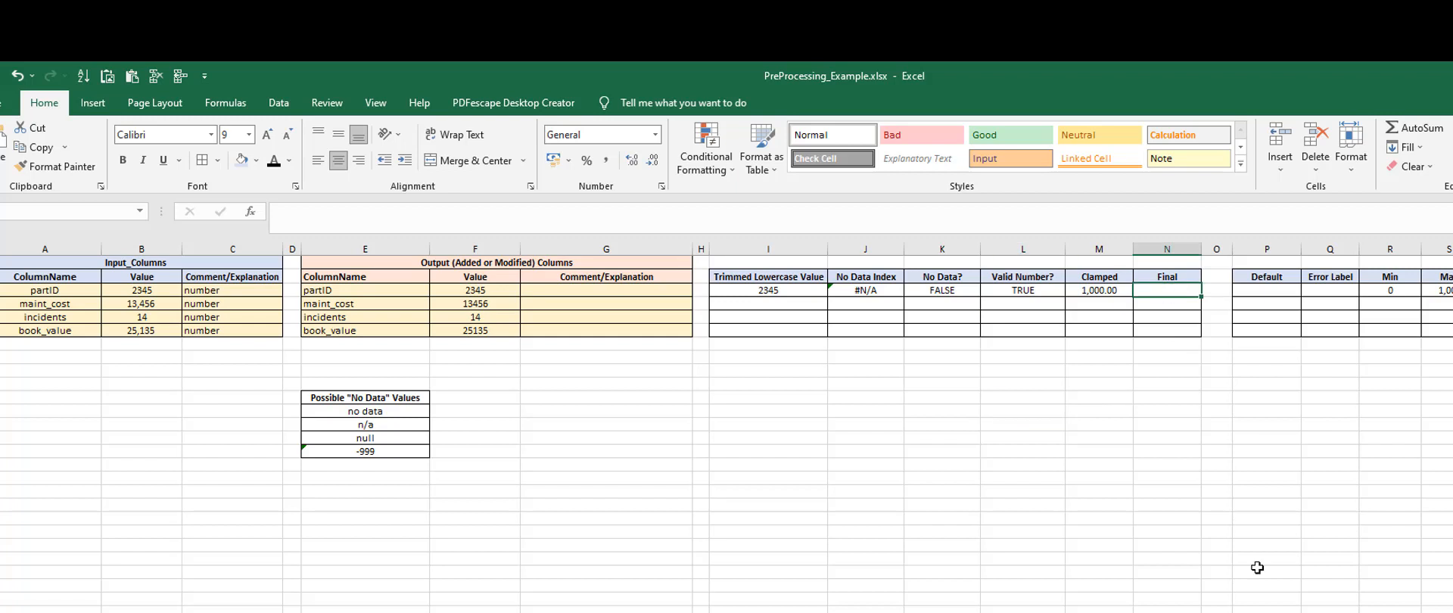
{"action": "key", "text": "Right"}
{"action": "key", "text": "Right"}
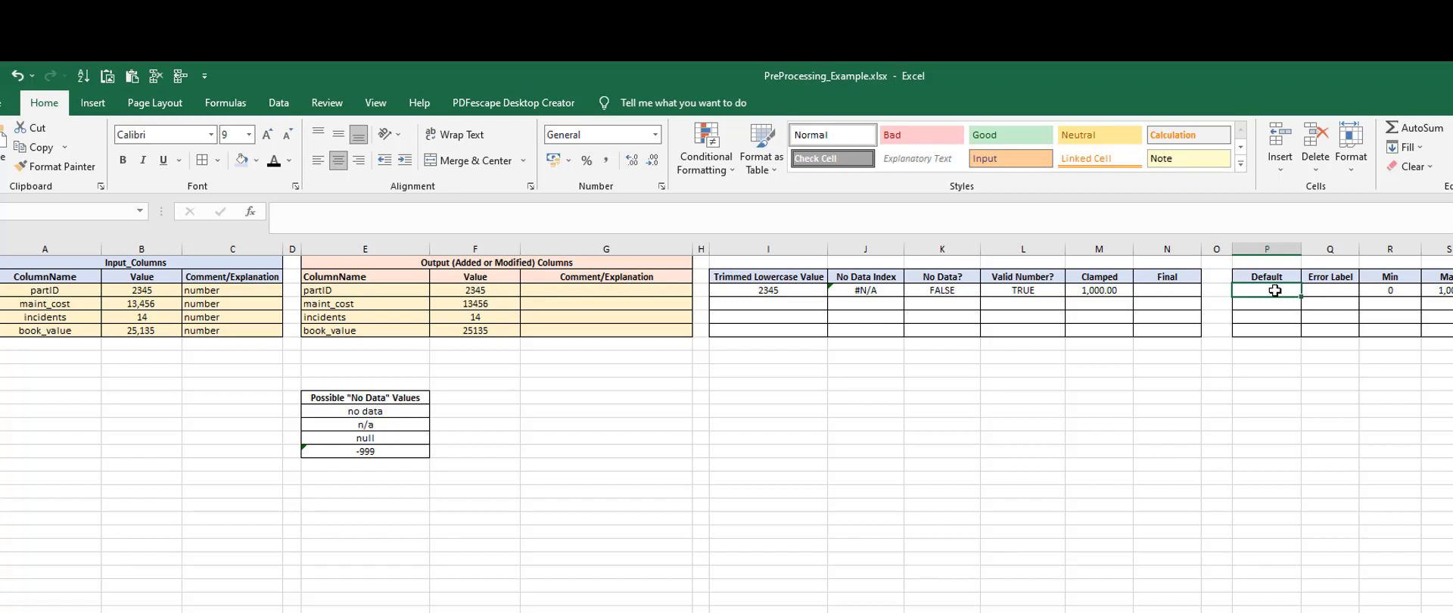
{"action": "type", "text": "55"}
{"action": "key", "text": "Return"}
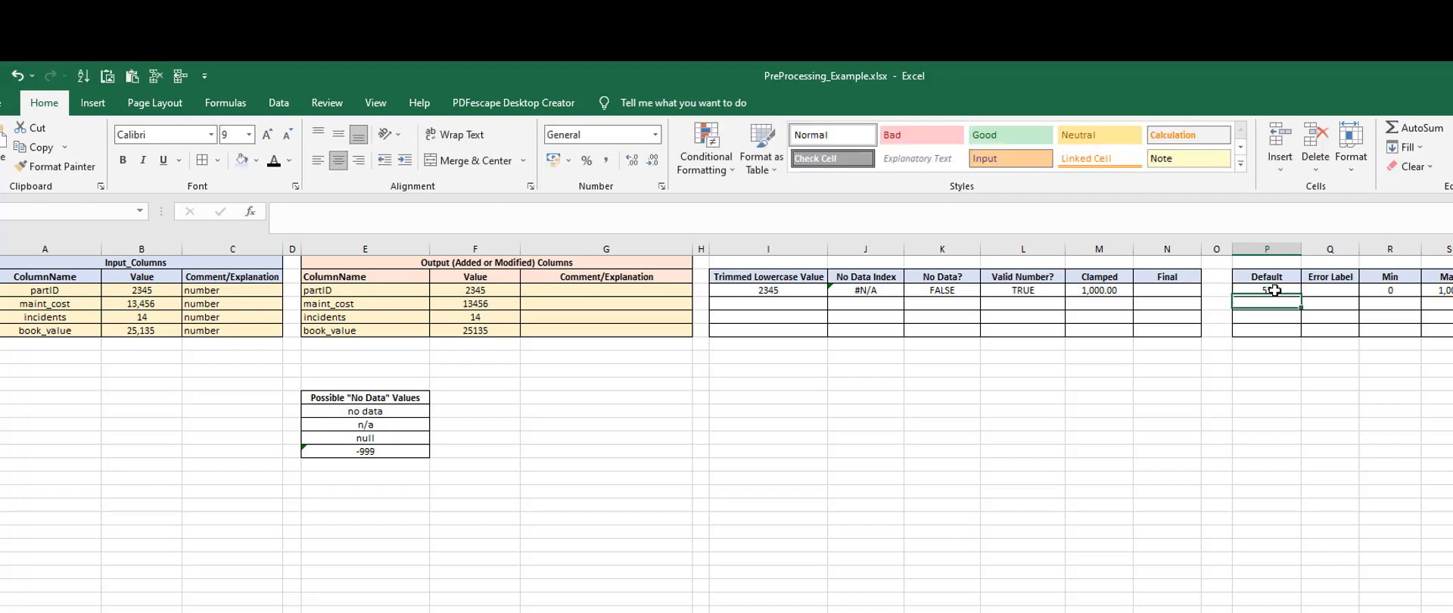
{"action": "left_click", "coordinate": [1275, 289]}
{"action": "type", "text": "1"}
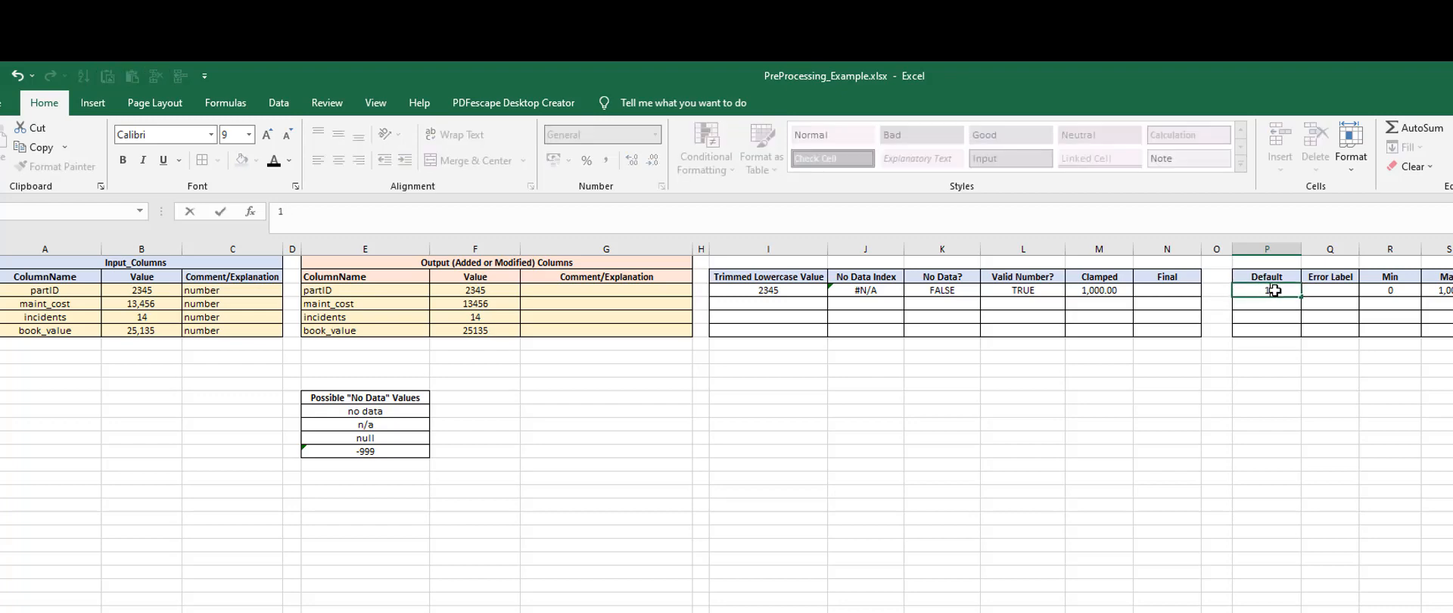
{"action": "key", "text": "Return"}
{"action": "left_click", "coordinate": [1370, 463]}
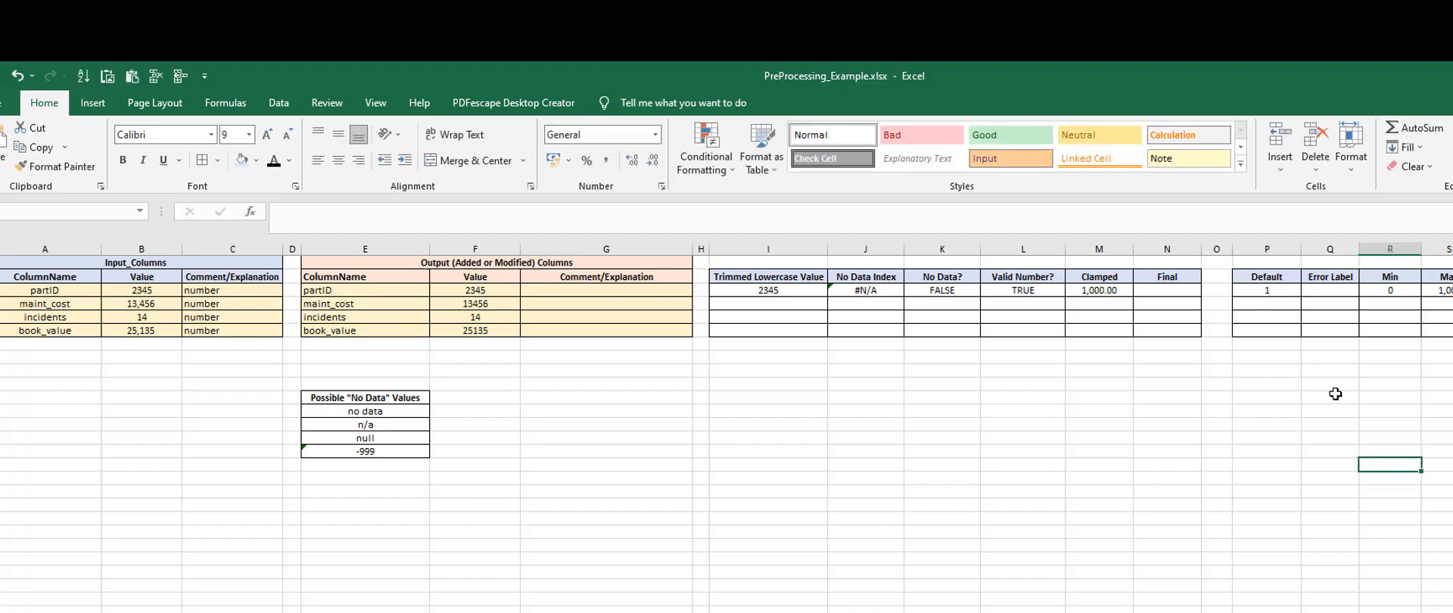
Enter error as the partID row's Error Label
{"action": "left_click", "coordinate": [1330, 288]}
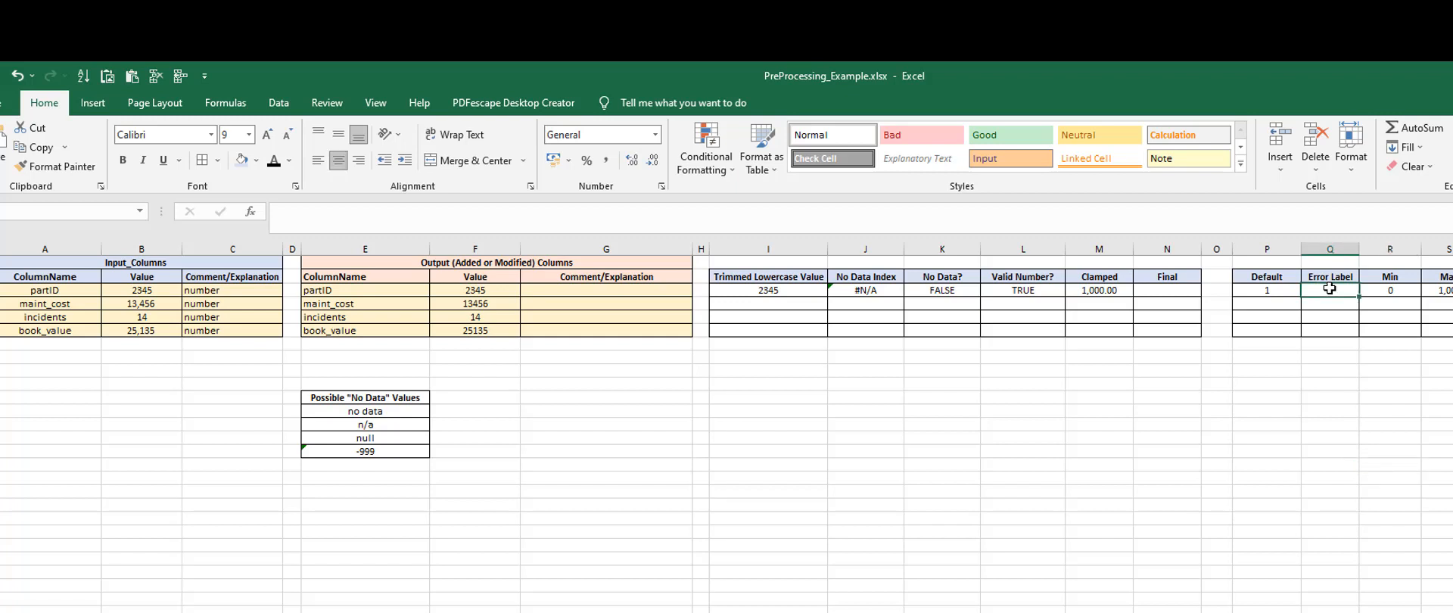
{"action": "type", "text": "unk"}
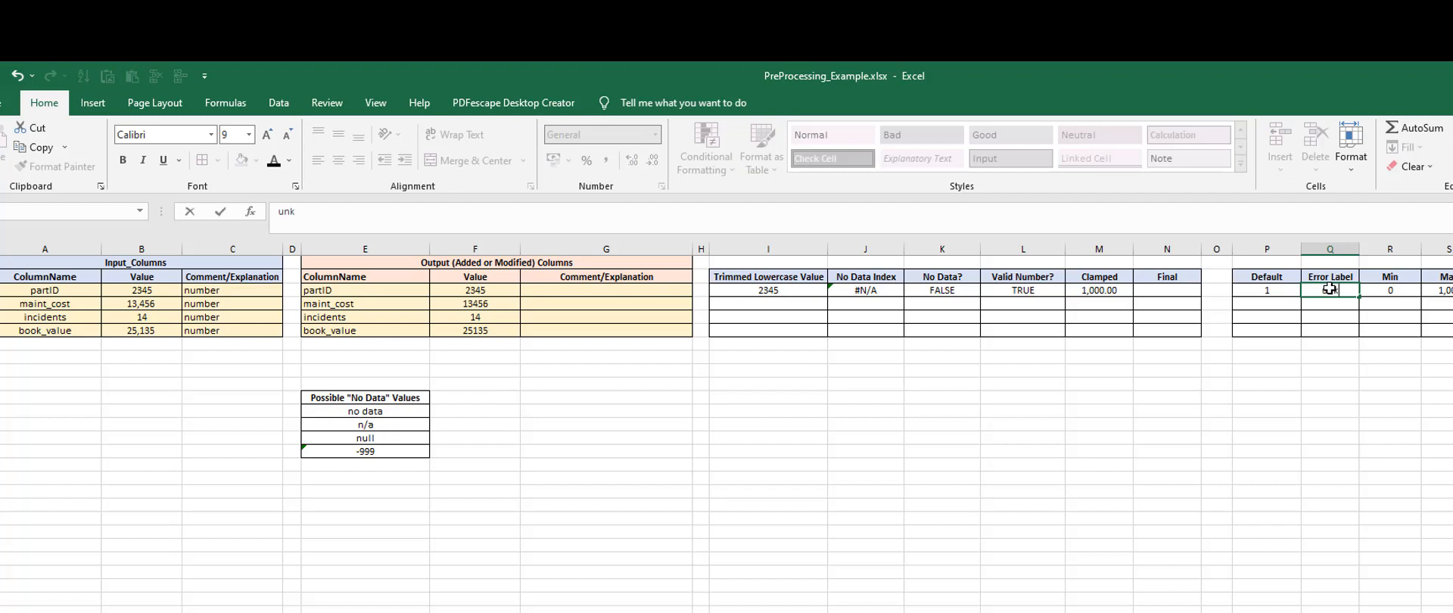
{"action": "type", "text": "nown"}
{"action": "key", "text": "BackSpace"}
{"action": "key", "text": "BackSpace"}
{"action": "key", "text": "BackSpace"}
{"action": "key", "text": "BackSpace"}
{"action": "key", "text": "BackSpace"}
{"action": "key", "text": "BackSpace"}
{"action": "type", "text": "error"}
{"action": "key", "text": "Return"}
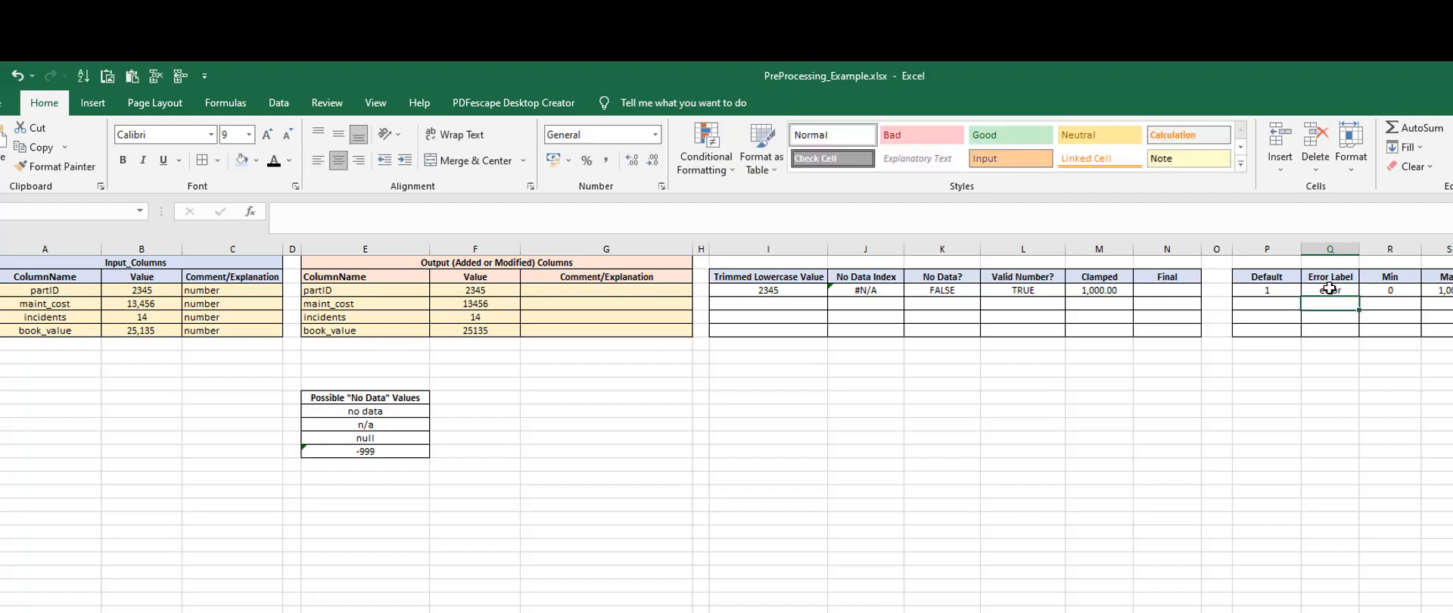
Start the partID row's Final formula with an IF that returns Default cell P3 when No Data? cell K3 is true
{"action": "left_click", "coordinate": [1143, 293]}
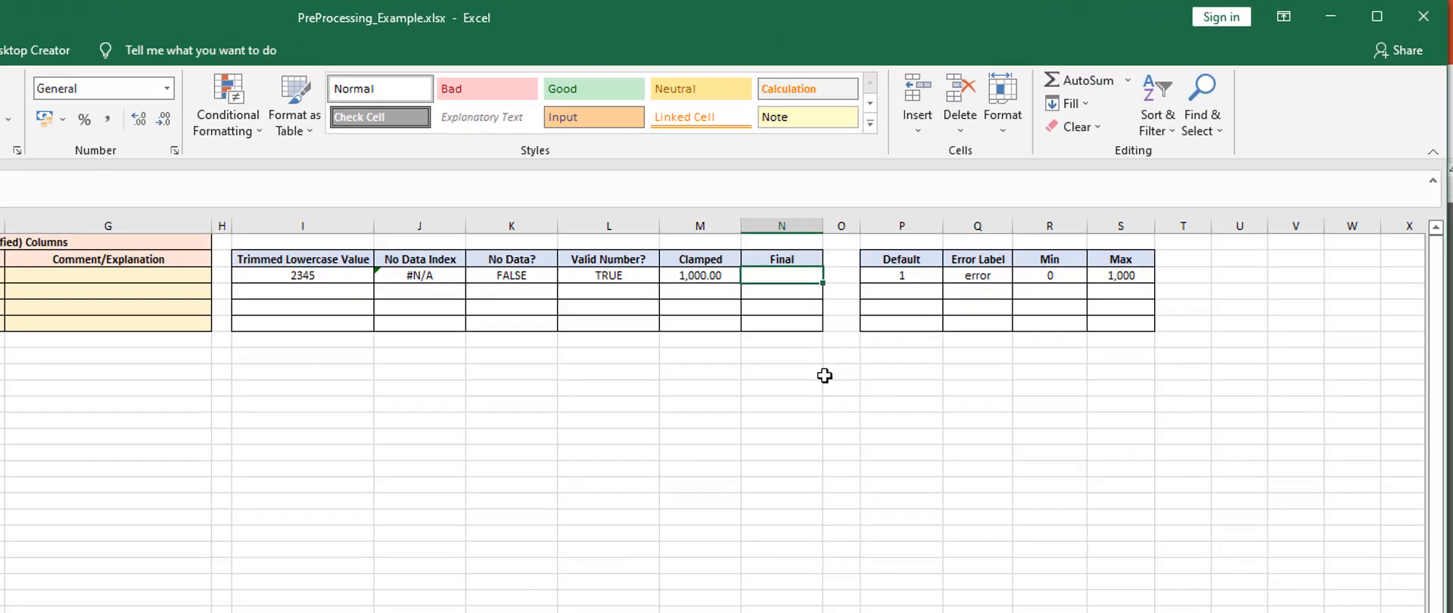
{"action": "type", "text": "=if("}
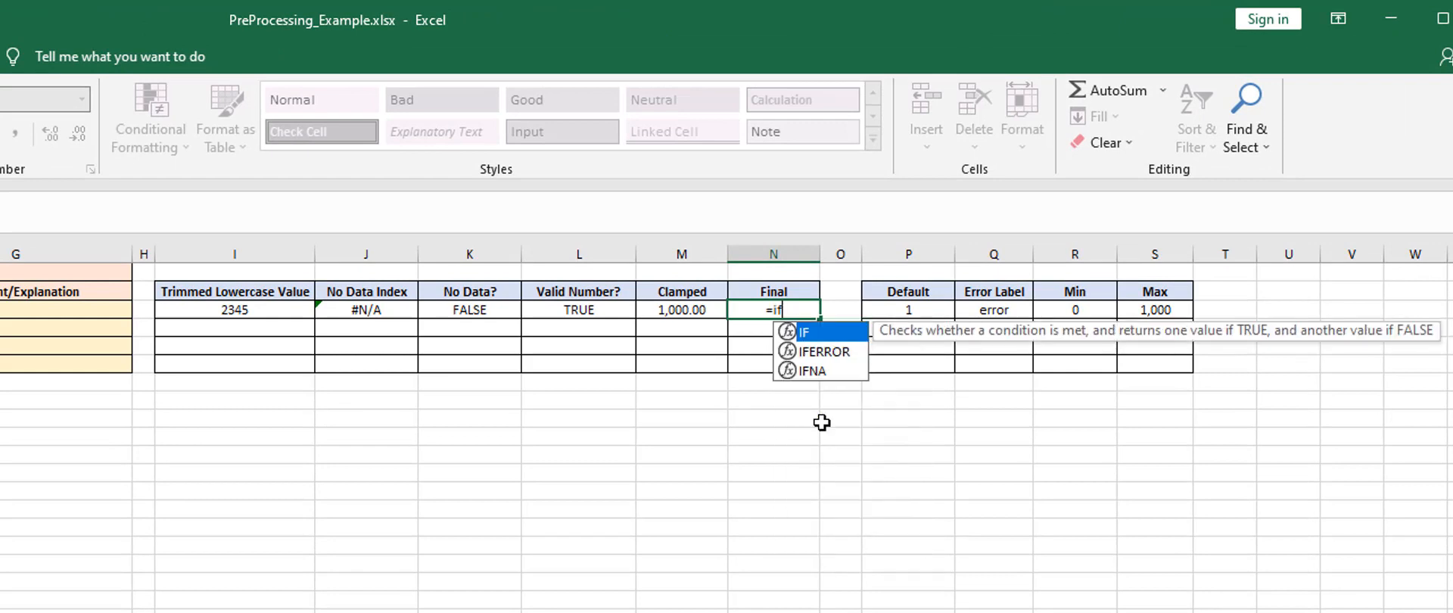
{"action": "left_click", "coordinate": [461, 311]}
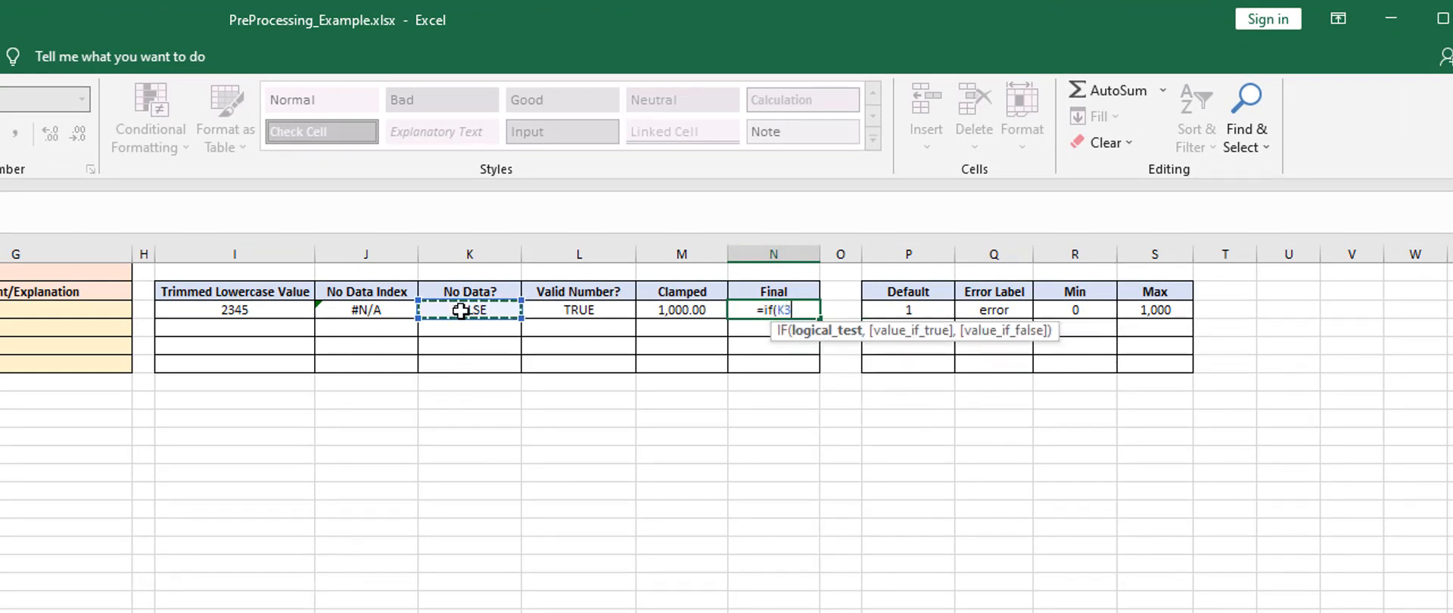
{"action": "type", "text": "=true,"}
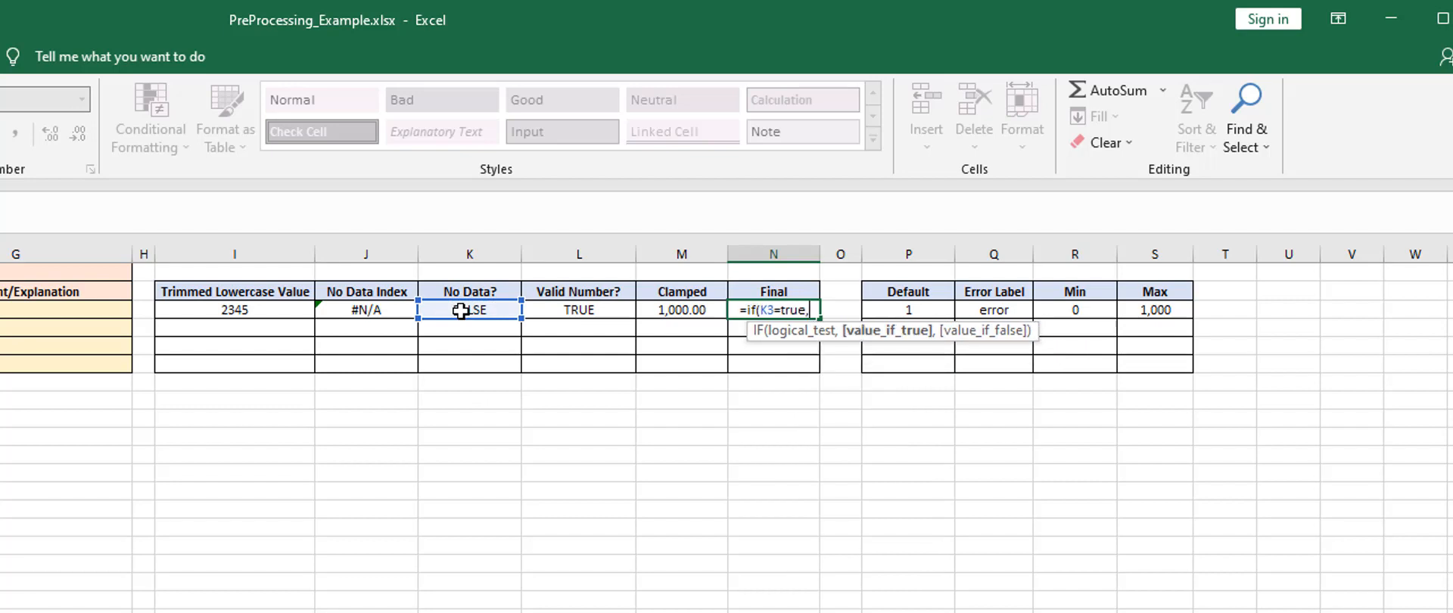
{"action": "left_click", "coordinate": [912, 312]}
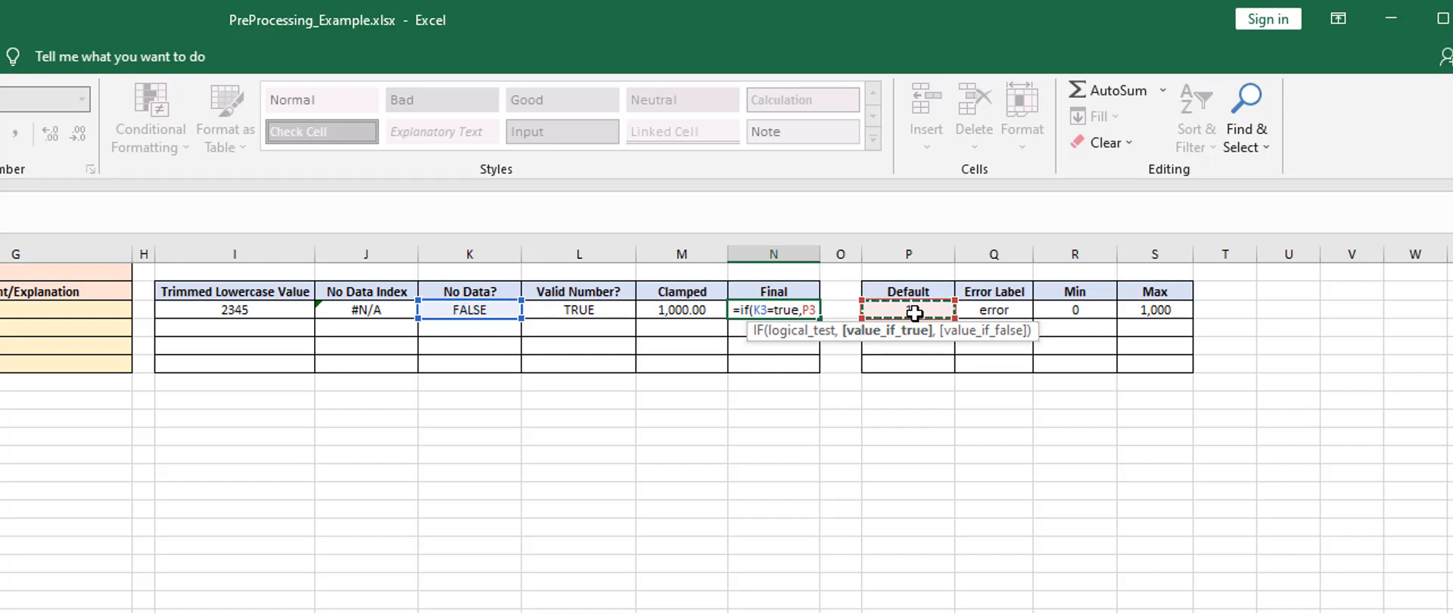
{"action": "type", "text": ","}
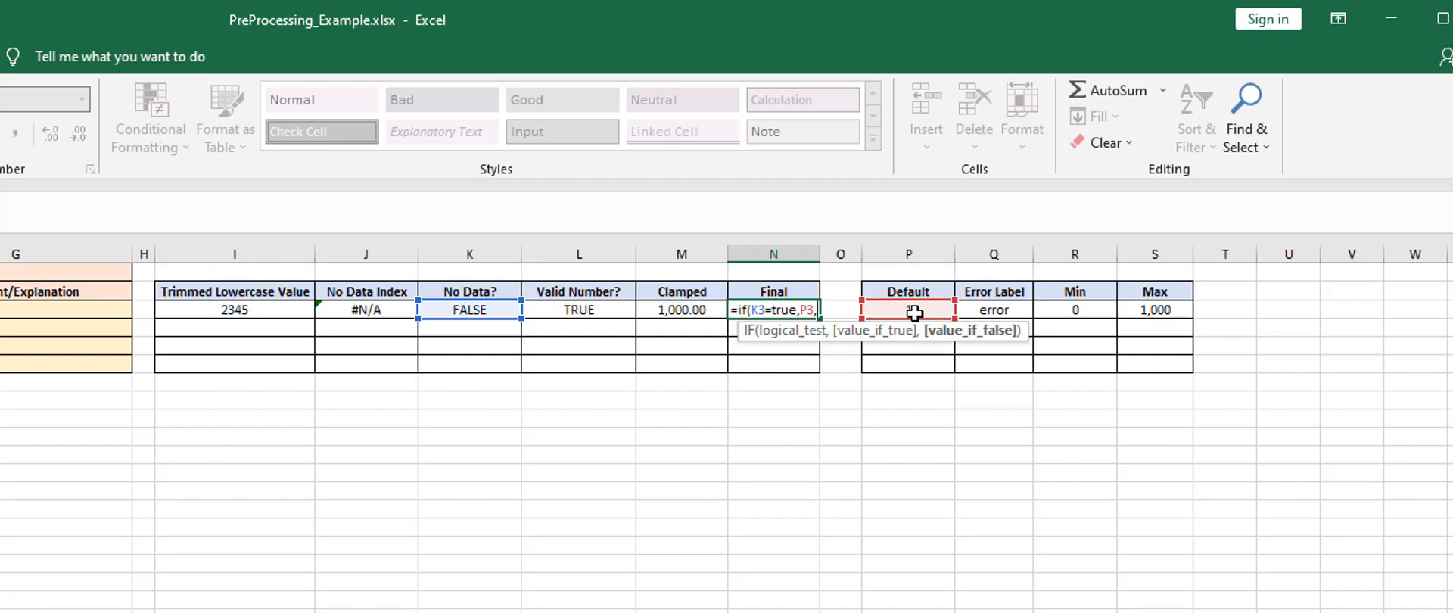
{"action": "type", "text": "if("}
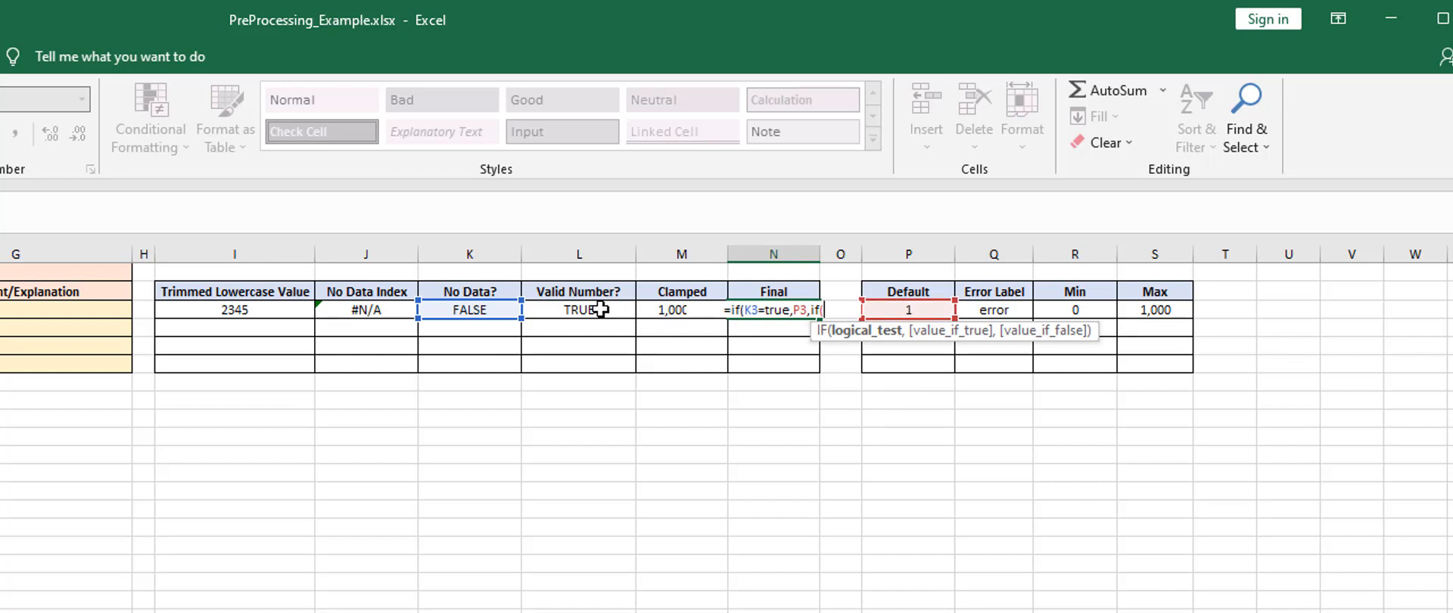
Complete the Final formula with a nested IF on Valid Number? cell L3, returning Clamped M3 if true and Error Label Q3 otherwise
{"action": "left_click", "coordinate": [598, 308]}
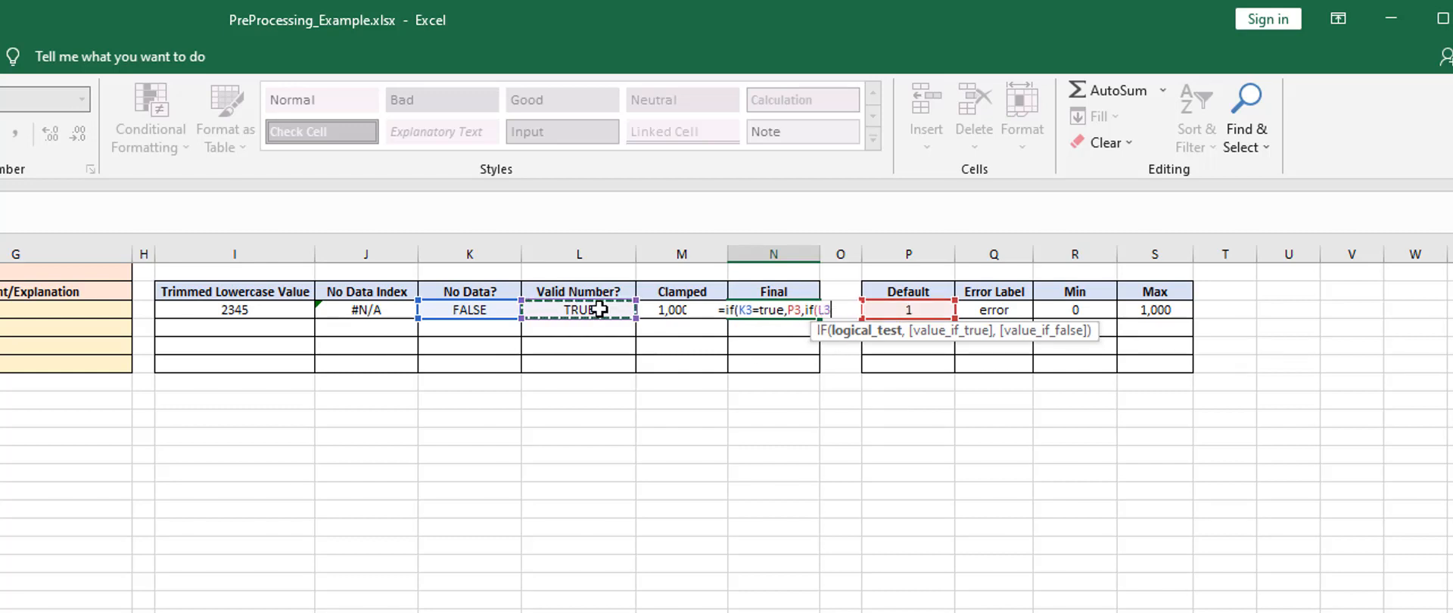
{"action": "type", "text": ","}
{"action": "left_click", "coordinate": [681, 311]}
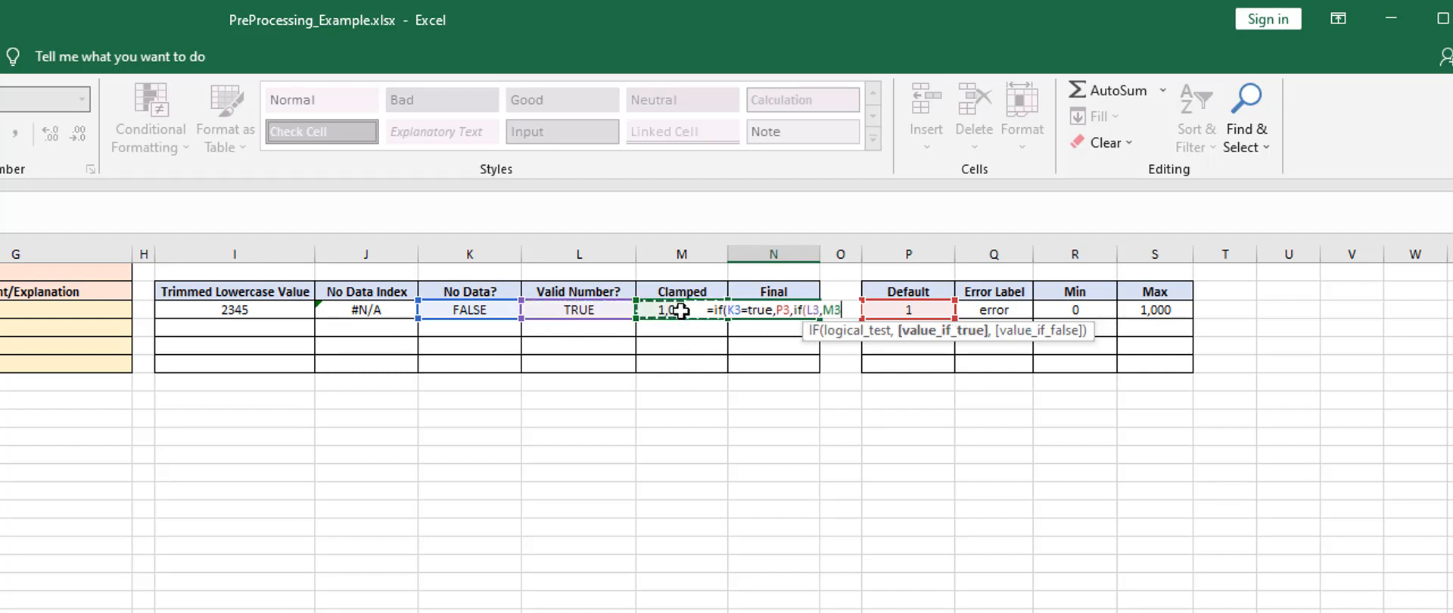
{"action": "type", "text": ","}
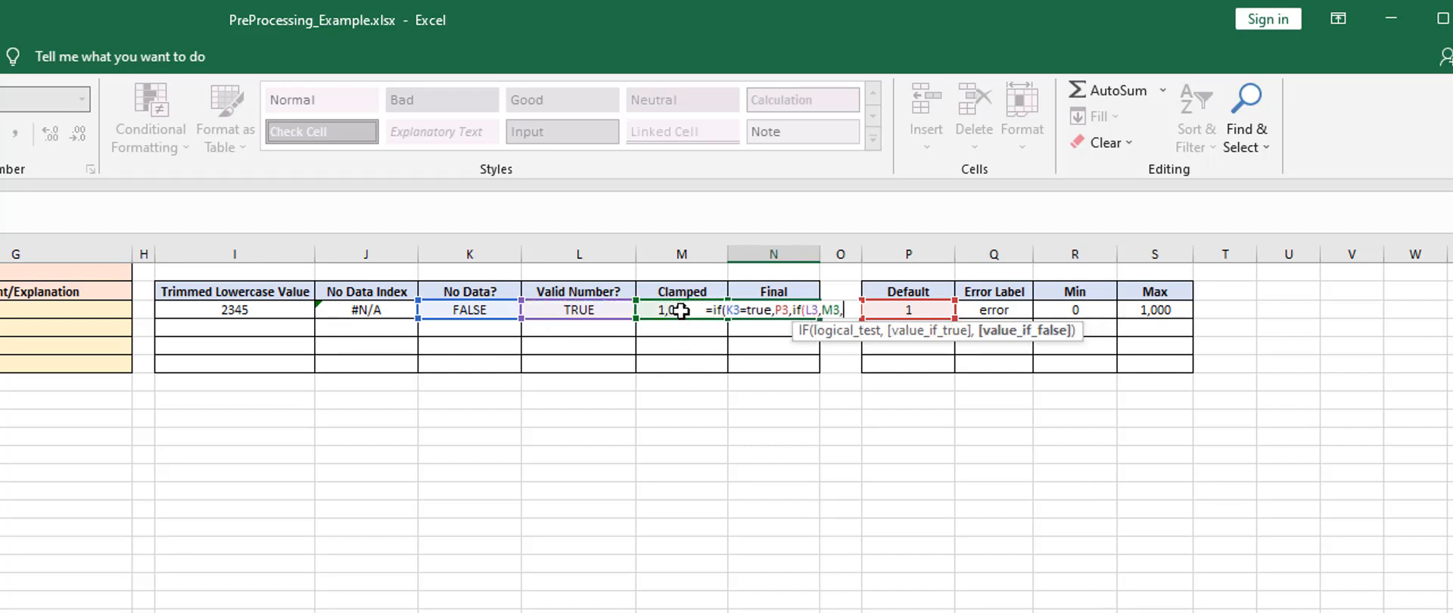
{"action": "left_click", "coordinate": [986, 308]}
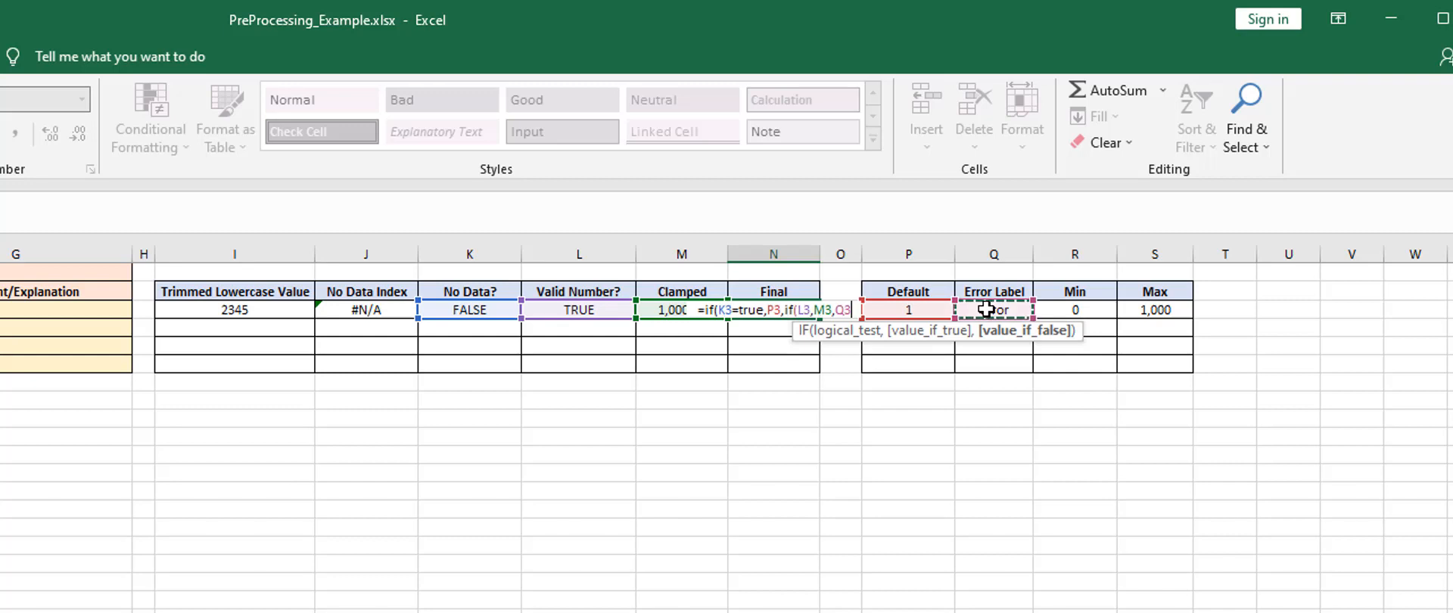
{"action": "type", "text": ")"}
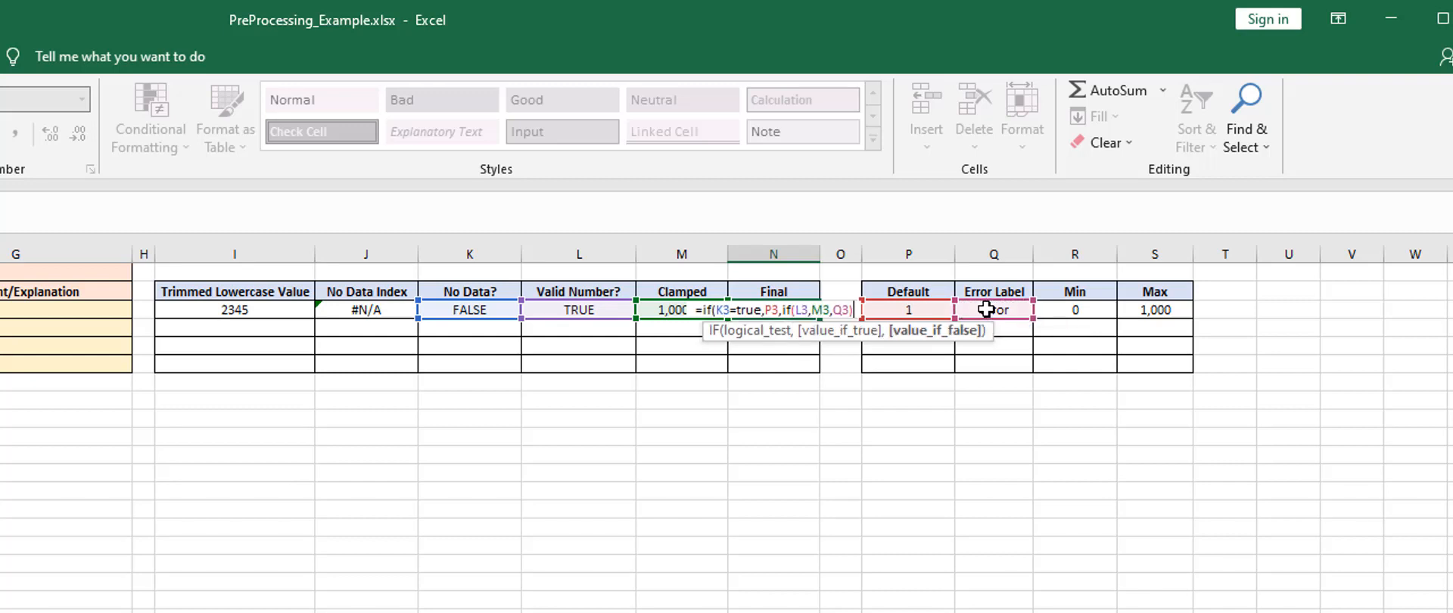
{"action": "type", "text": ")"}
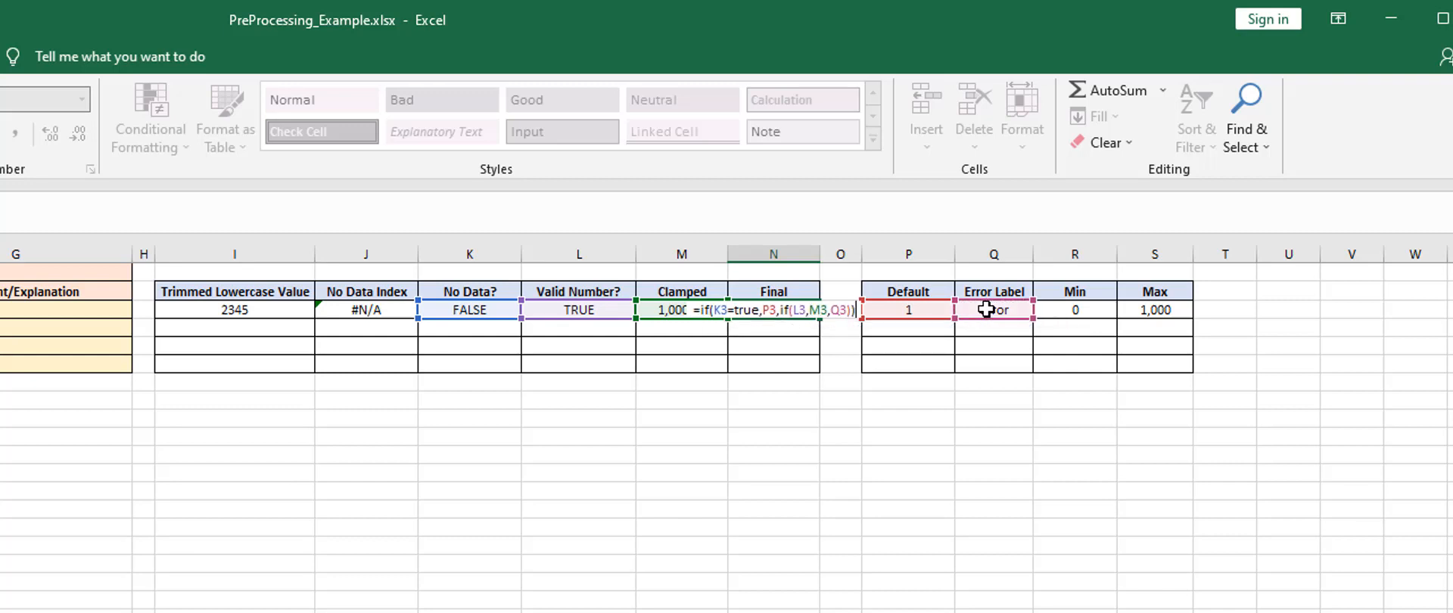
{"action": "key", "text": "Return"}
{"action": "key", "text": "Up"}
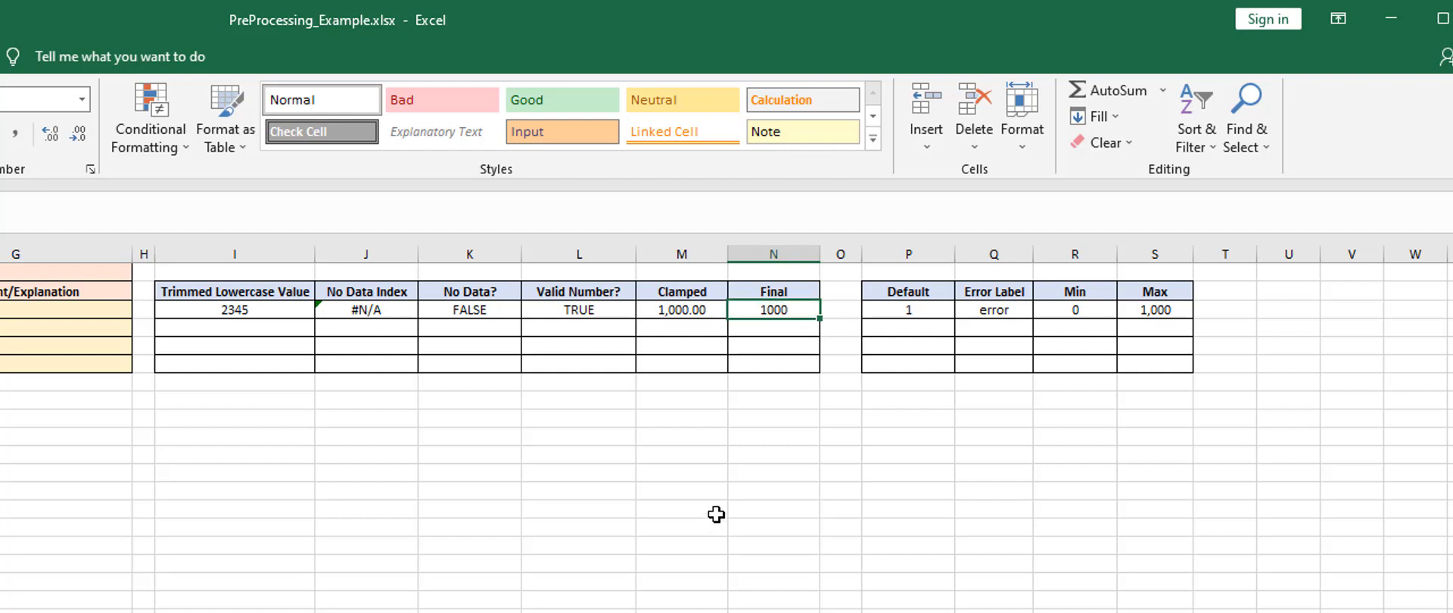
Format the partID row's Final value in bold blue text
{"action": "left_click", "coordinate": [666, 311]}
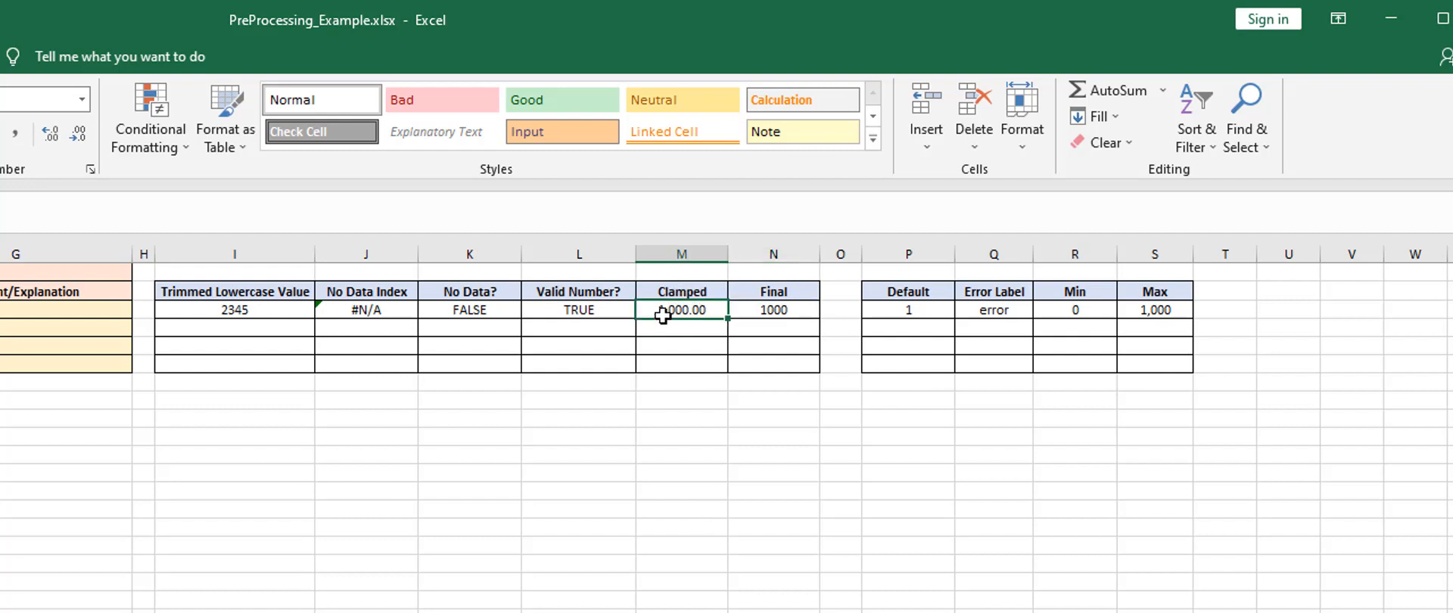
{"action": "left_click", "coordinate": [778, 311]}
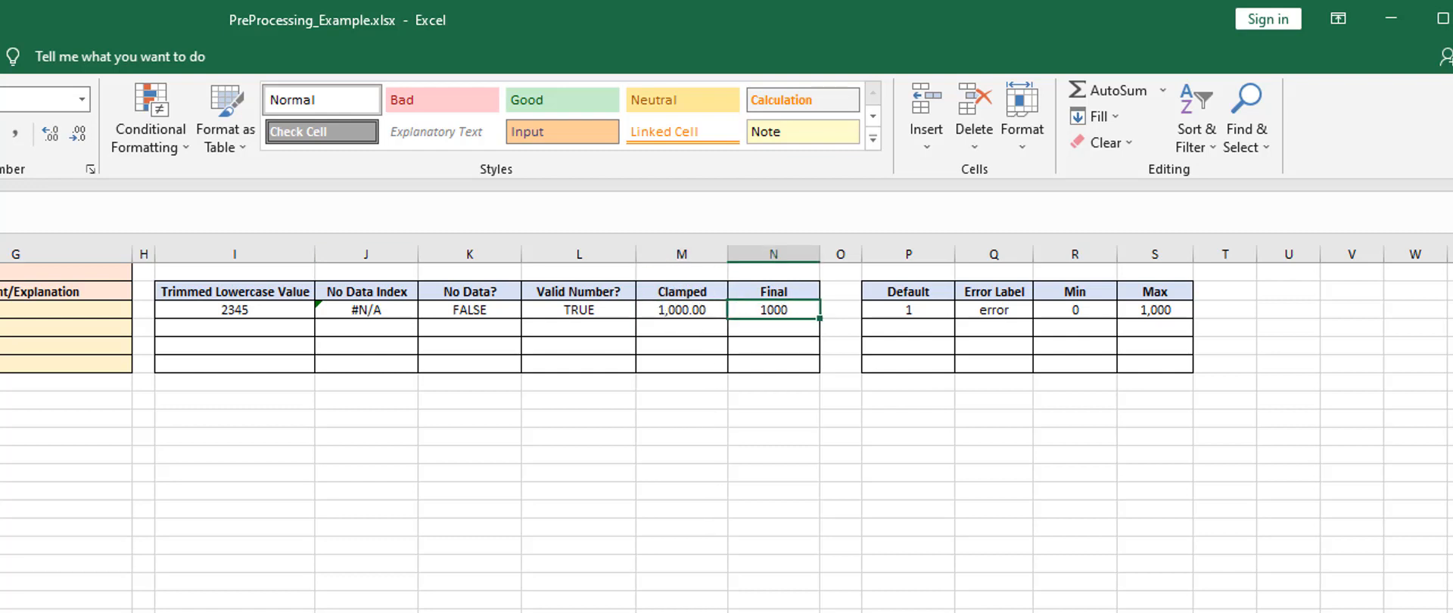
{"action": "key", "text": "ctrl+b"}
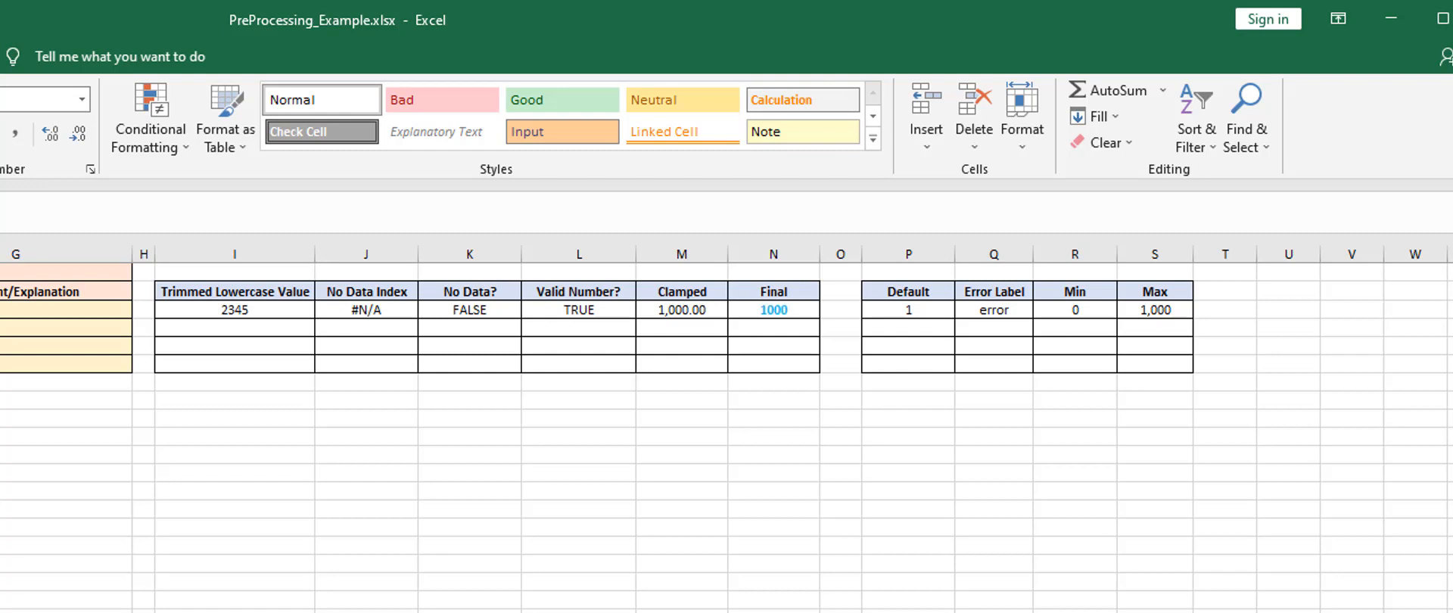
{"action": "left_click", "coordinate": [744, 434]}
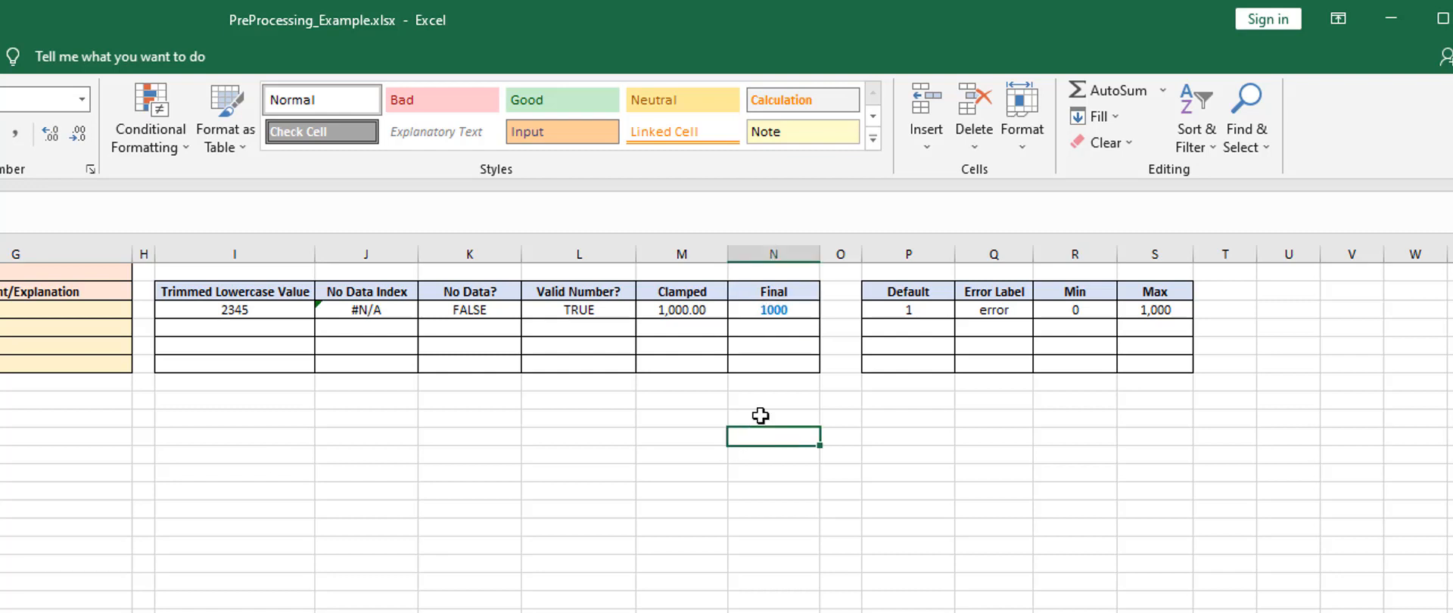
{"action": "left_click", "coordinate": [775, 309]}
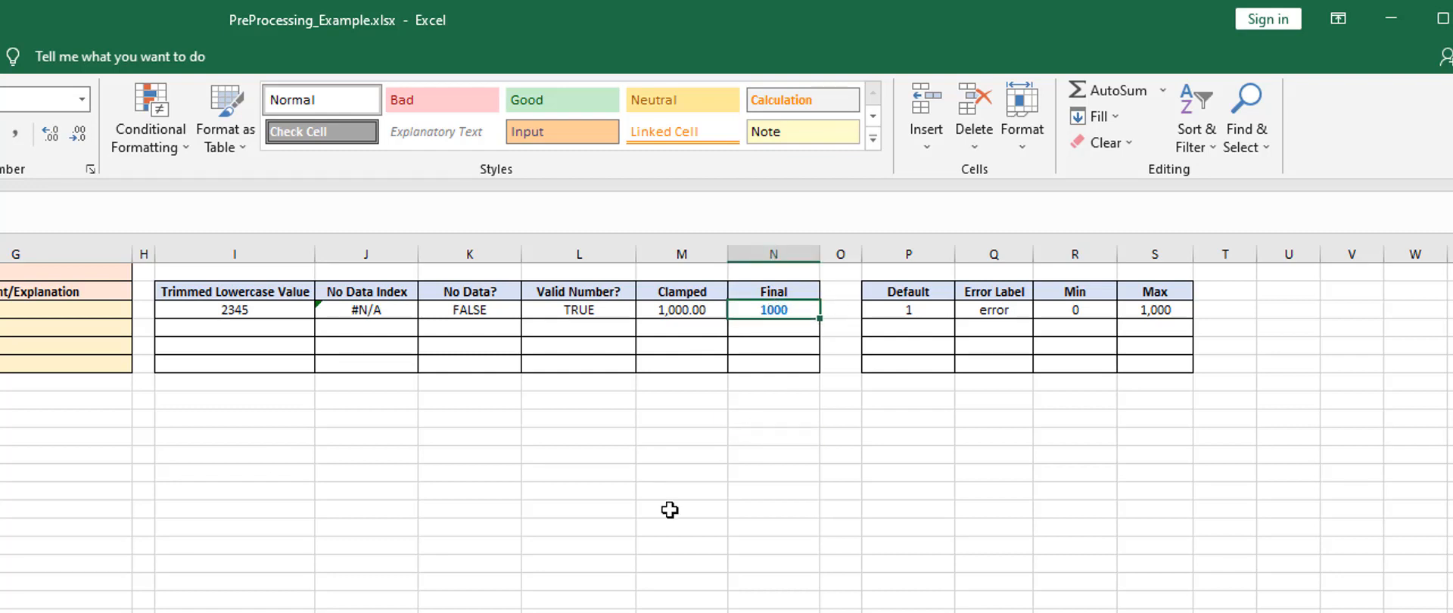
Enter hello there! as the partID input value and check the row's Final cell
{"action": "left_click", "coordinate": [1, 309]}
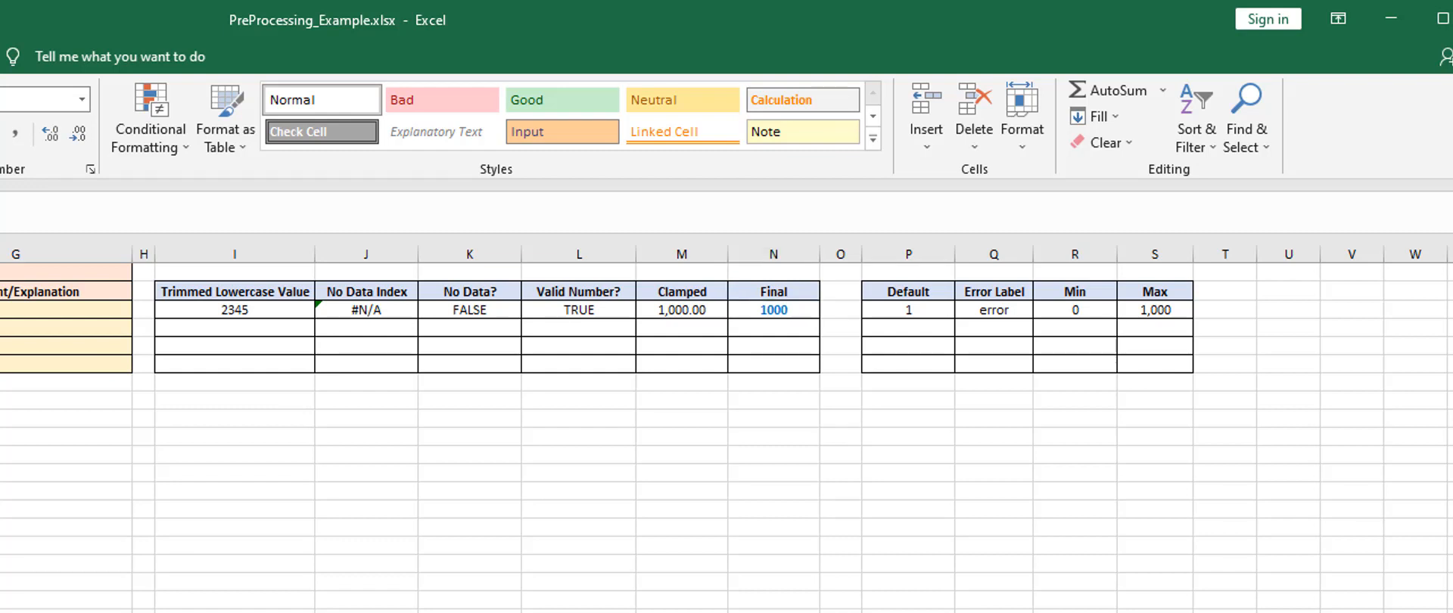
{"action": "key", "text": "F2"}
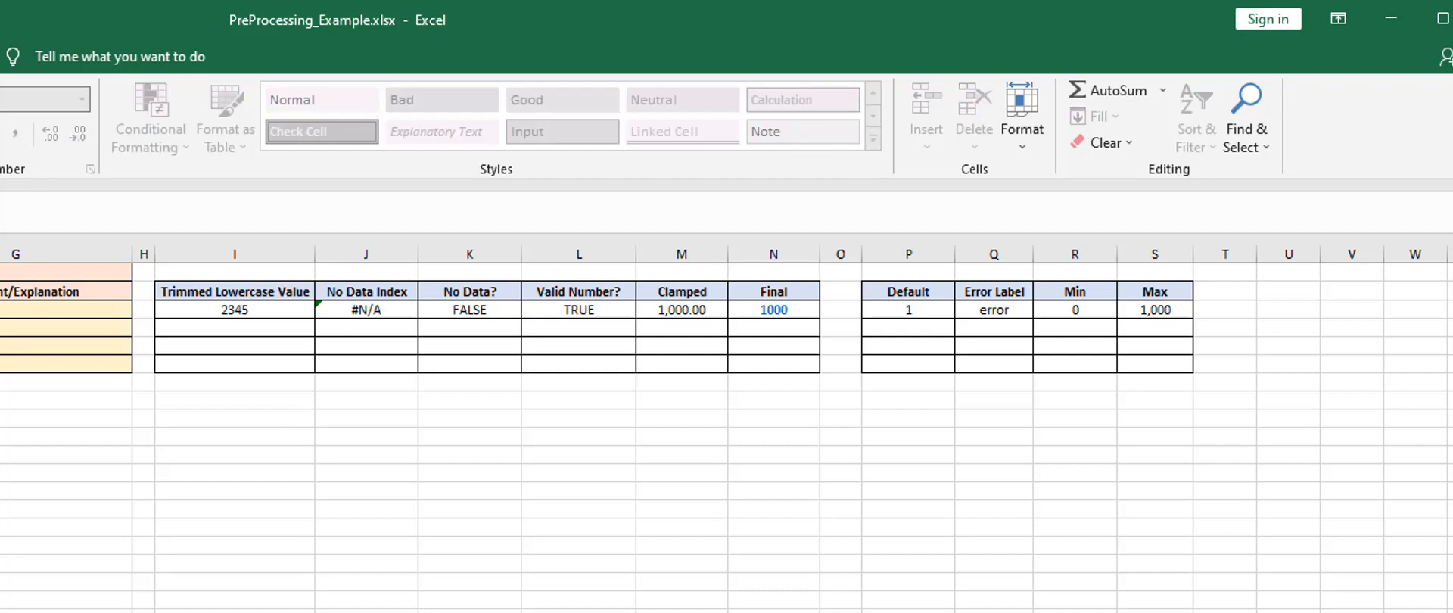
{"action": "key", "text": "Return"}
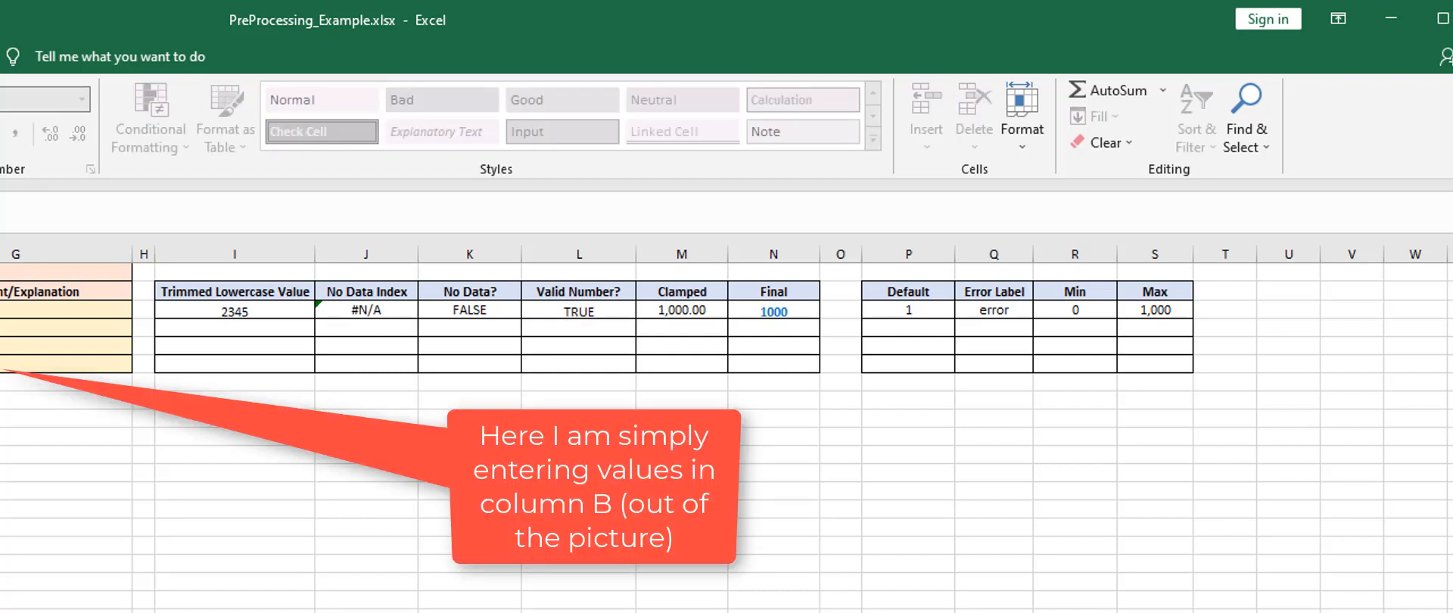
{"action": "left_click", "coordinate": [776, 313]}
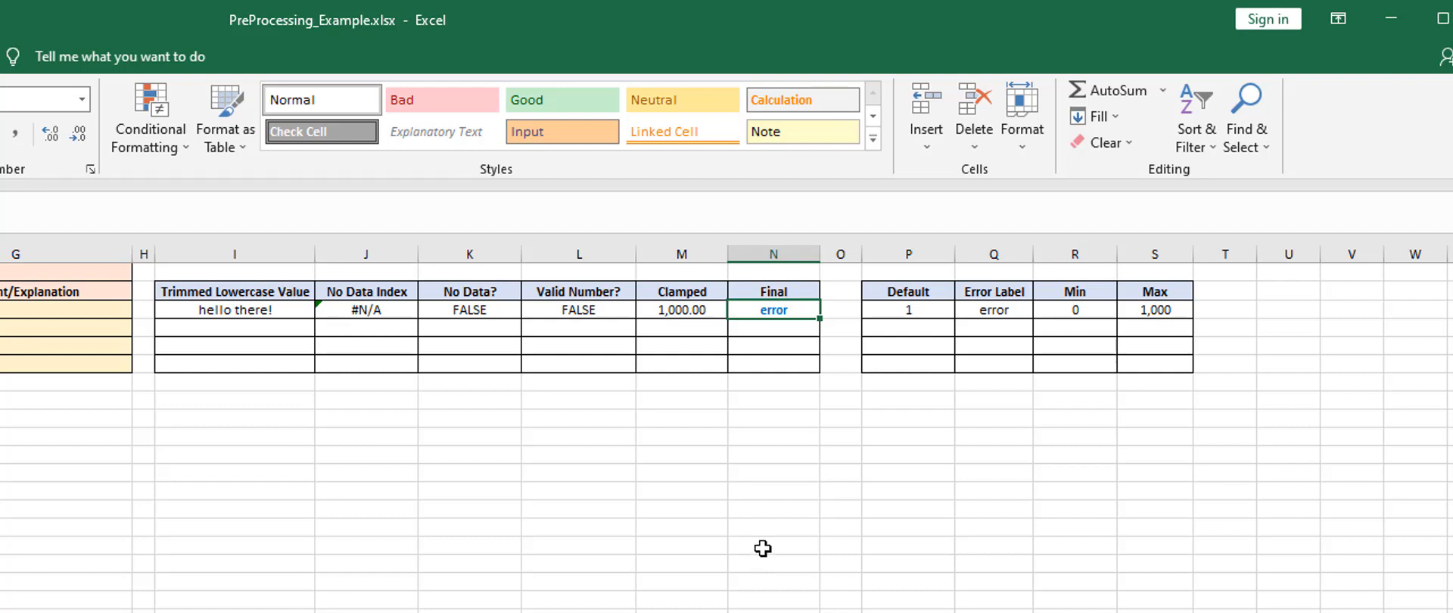
Set the partID row's Error Label to reference its Default cell P3 and check the Final cell
{"action": "left_click", "coordinate": [985, 309]}
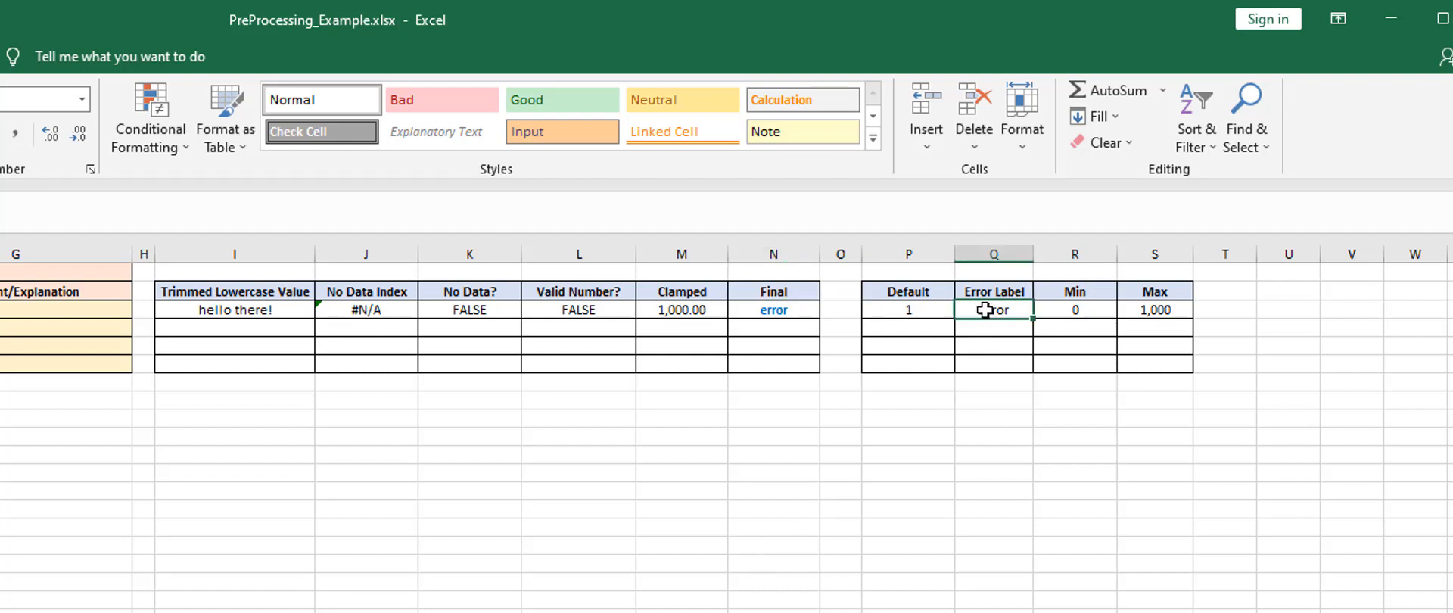
{"action": "type", "text": "="}
{"action": "left_click", "coordinate": [907, 312]}
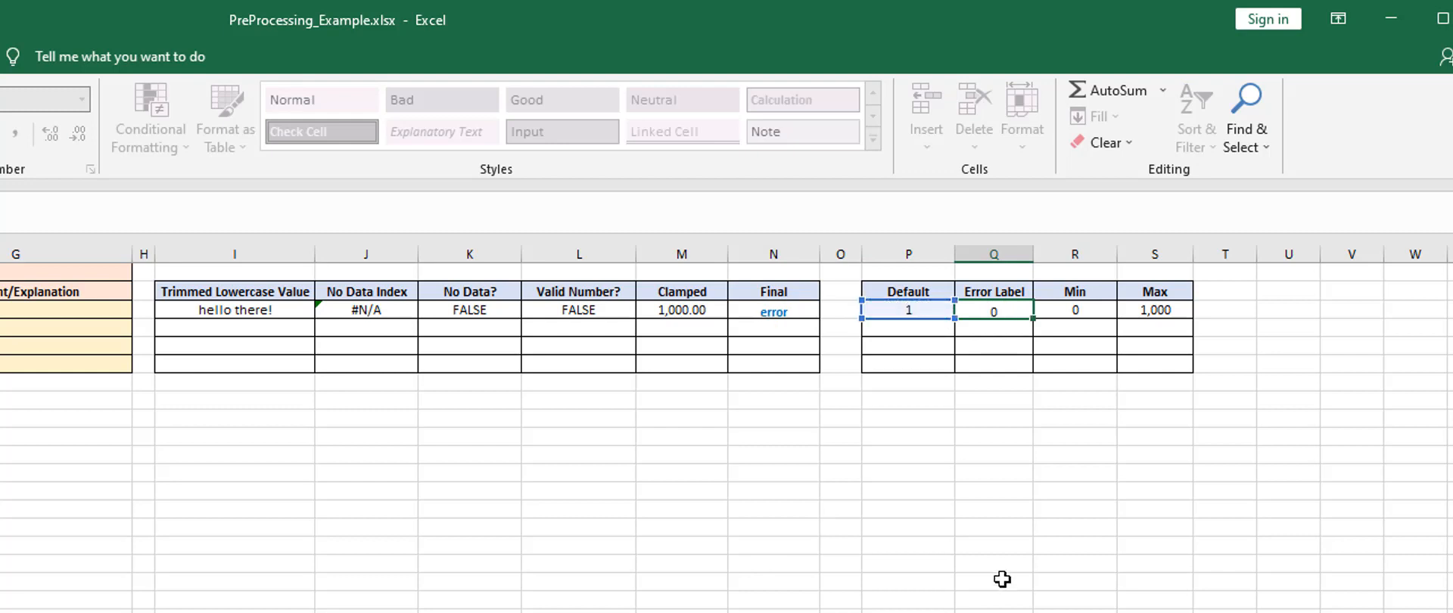
{"action": "key", "text": "Return"}
{"action": "left_click", "coordinate": [768, 309]}
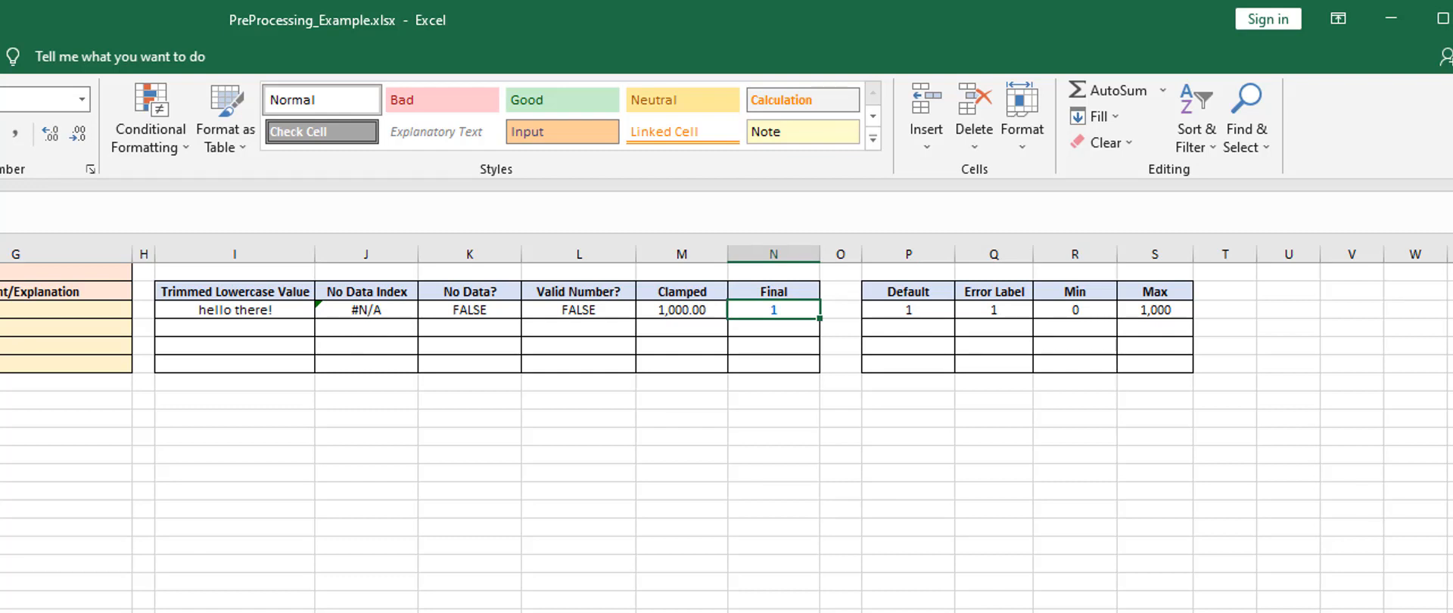
Enter unknown as the partID row's Default value and check the Final cell
{"action": "key", "text": "Right"}
{"action": "key", "text": "Right"}
{"action": "key", "text": "Right"}
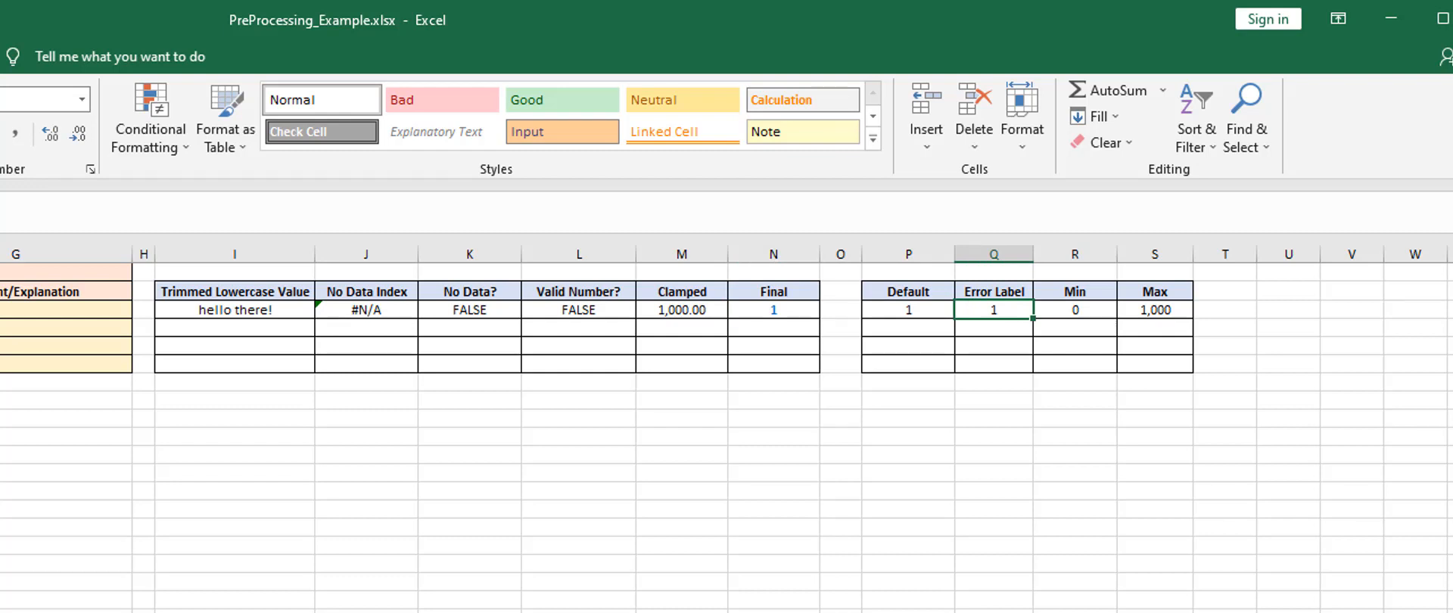
{"action": "key", "text": "Left"}
{"action": "type", "text": "unknown"}
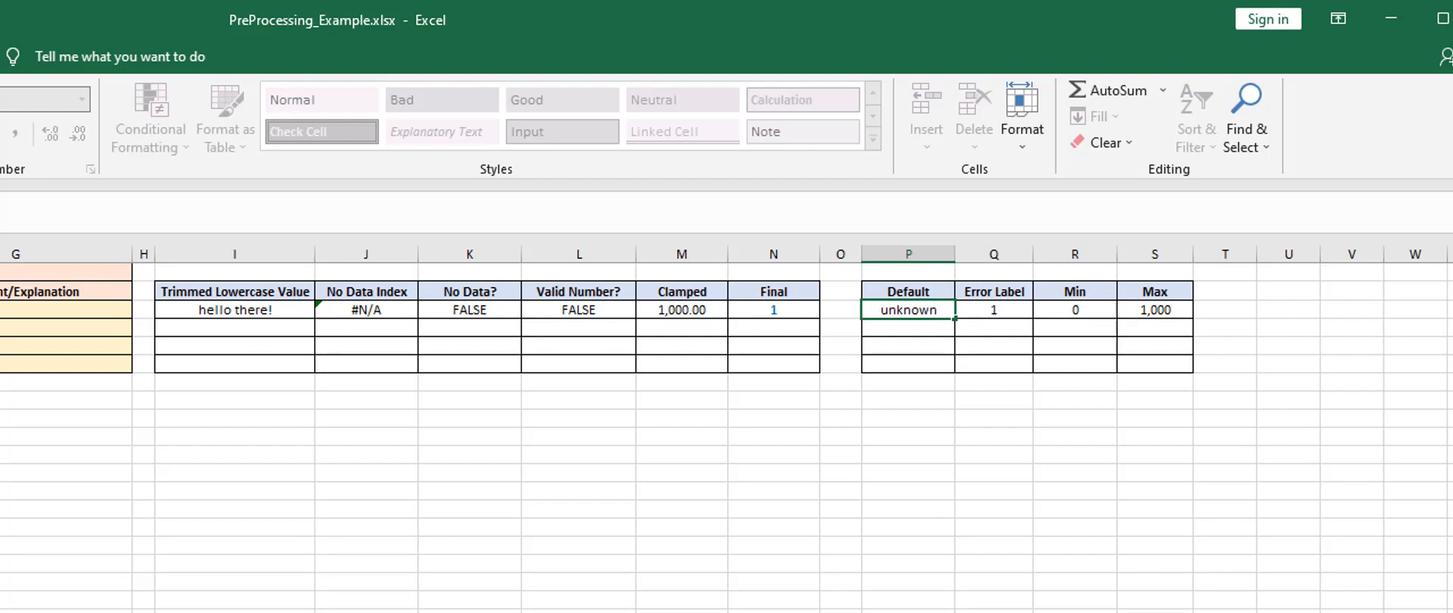
{"action": "key", "text": "Tab"}
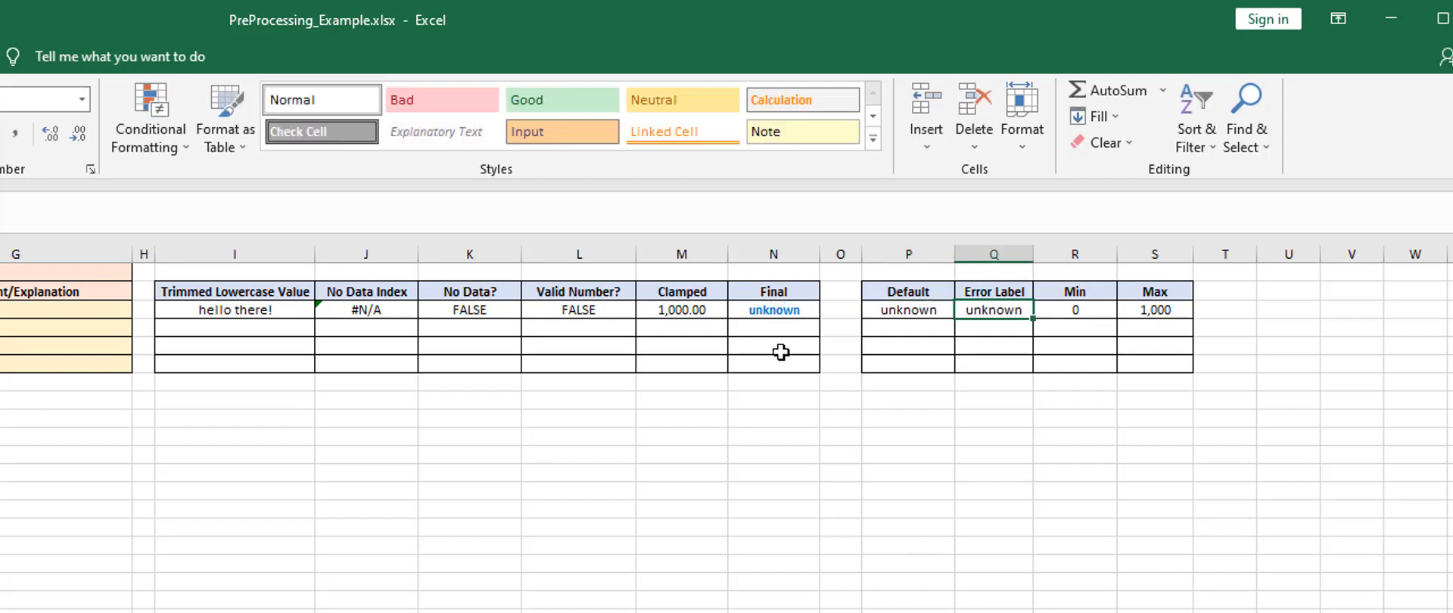
{"action": "left_click", "coordinate": [776, 309]}
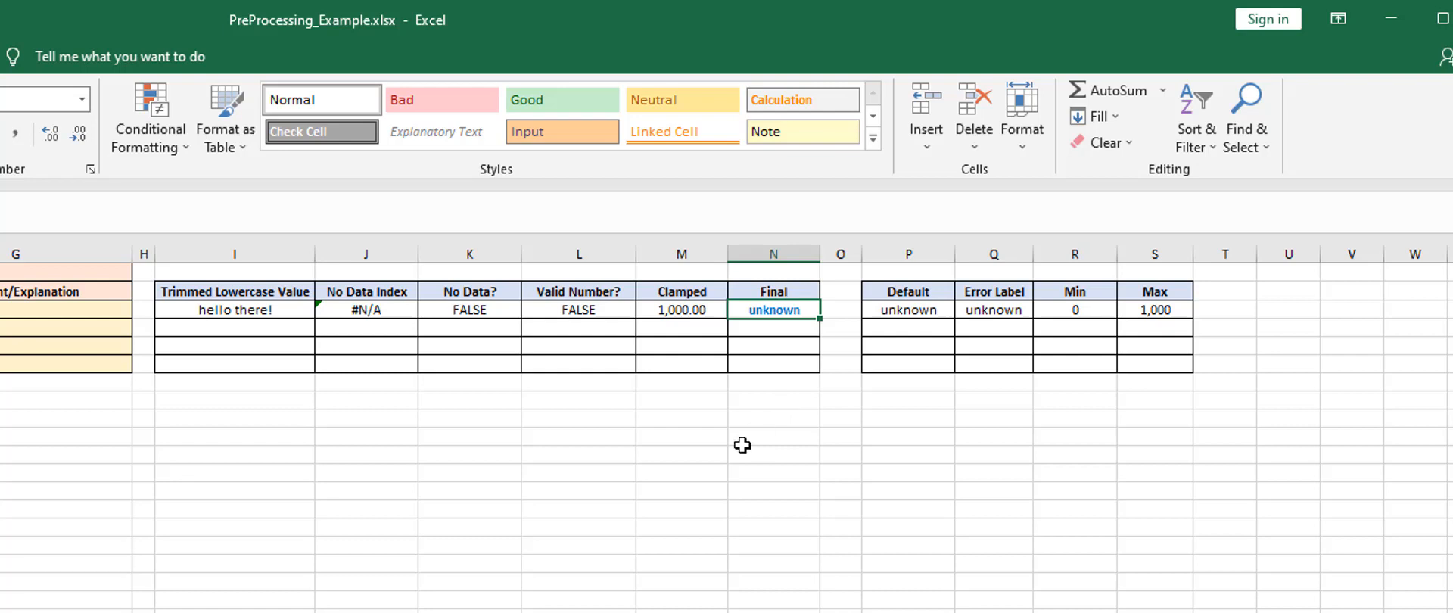
{"action": "left_click", "coordinate": [689, 488]}
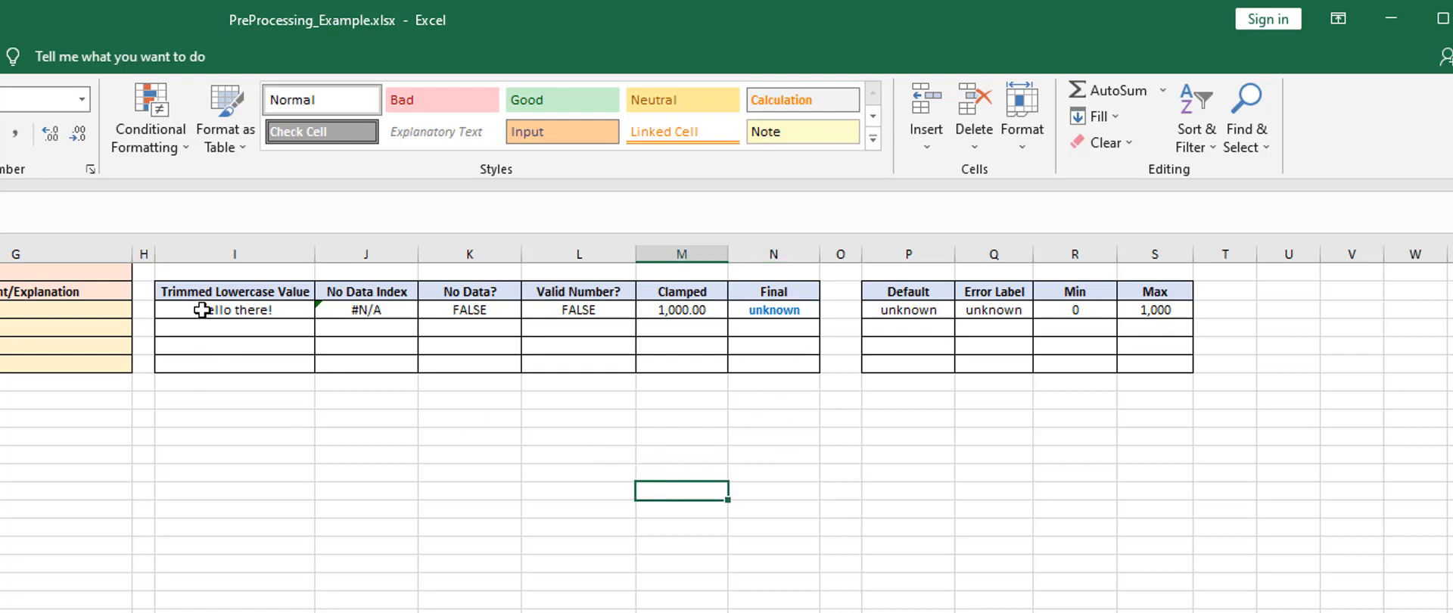
Set the partID row's Default value to 22
{"action": "left_click", "coordinate": [924, 309]}
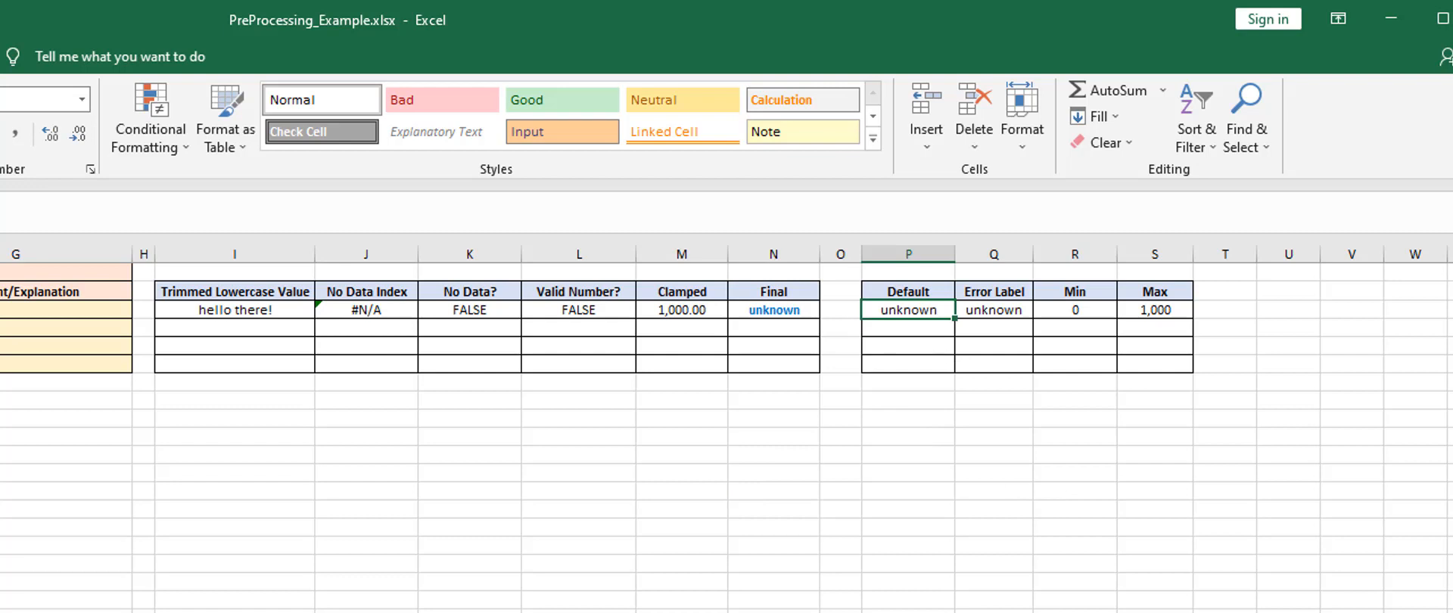
{"action": "type", "text": "22"}
{"action": "key", "text": "Tab"}
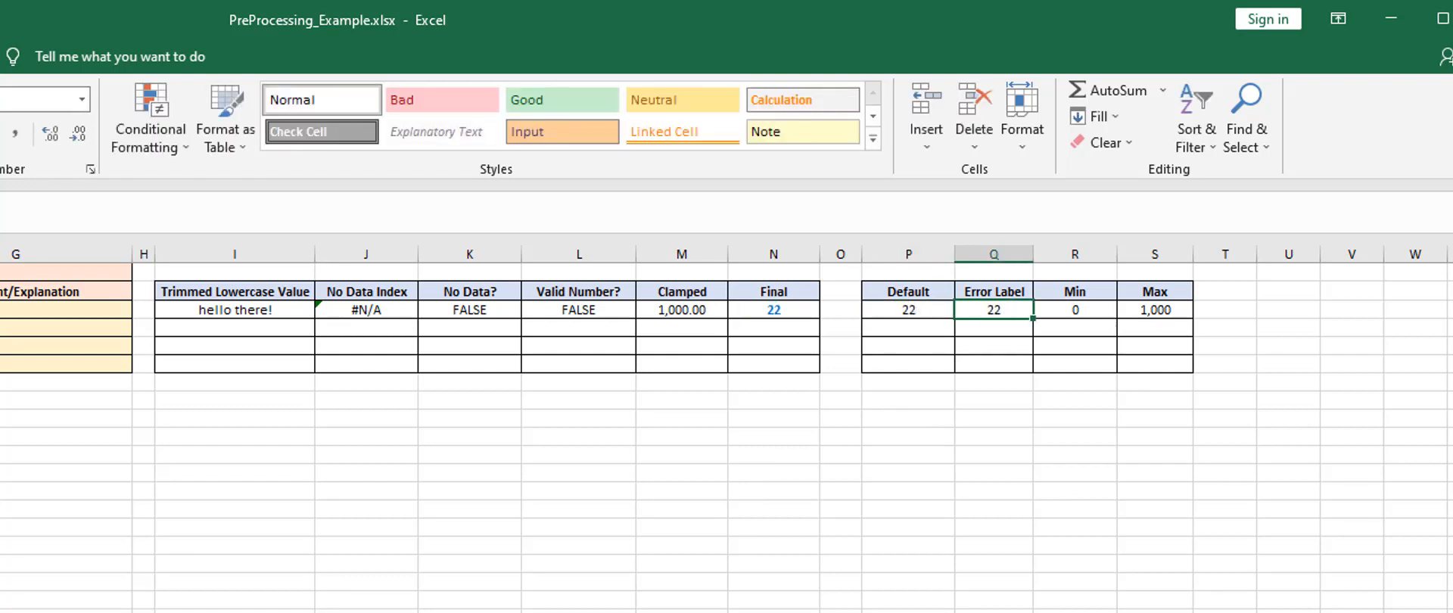
Replace the partID row's Error Label reference with the text error
{"action": "type", "text": "ee"}
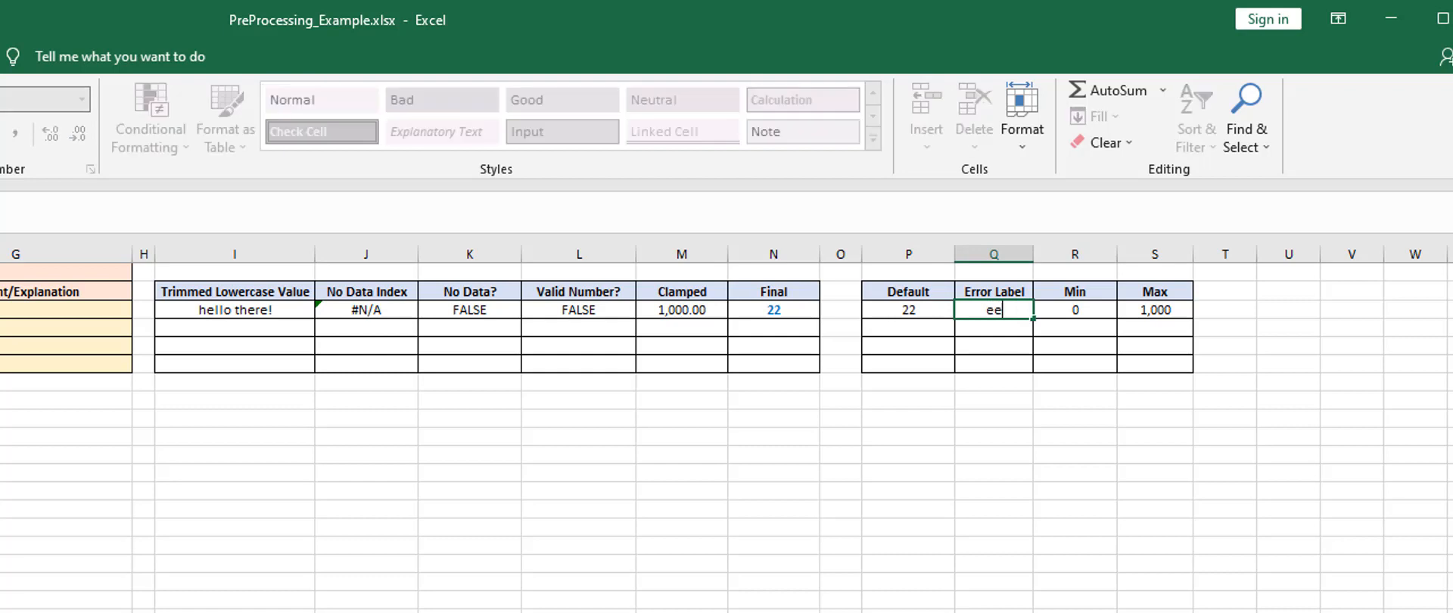
{"action": "type", "text": "r"}
{"action": "key", "text": "BackSpace"}
{"action": "key", "text": "BackSpace"}
{"action": "type", "text": "rror"}
{"action": "key", "text": "Return"}
{"action": "left_click", "coordinate": [827, 503]}
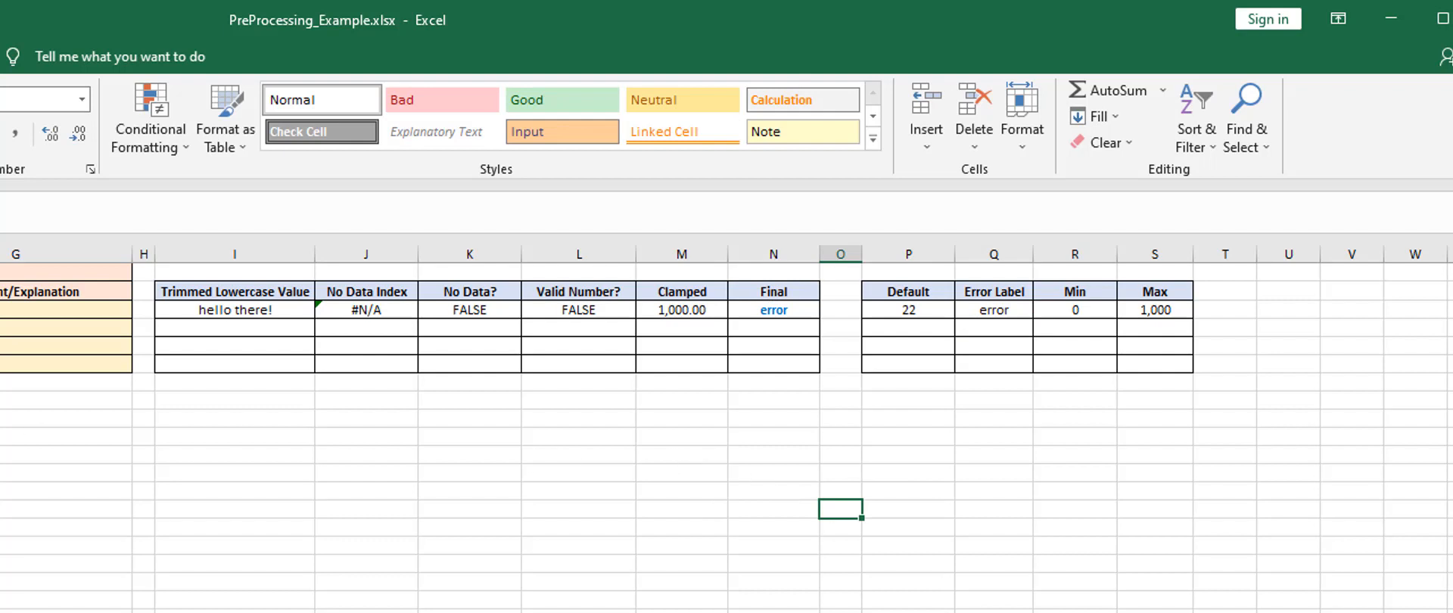
Enter -999 as the partID input value and check the row's No Data?, Valid Number? and Default cells
{"action": "left_click", "coordinate": [0, 309]}
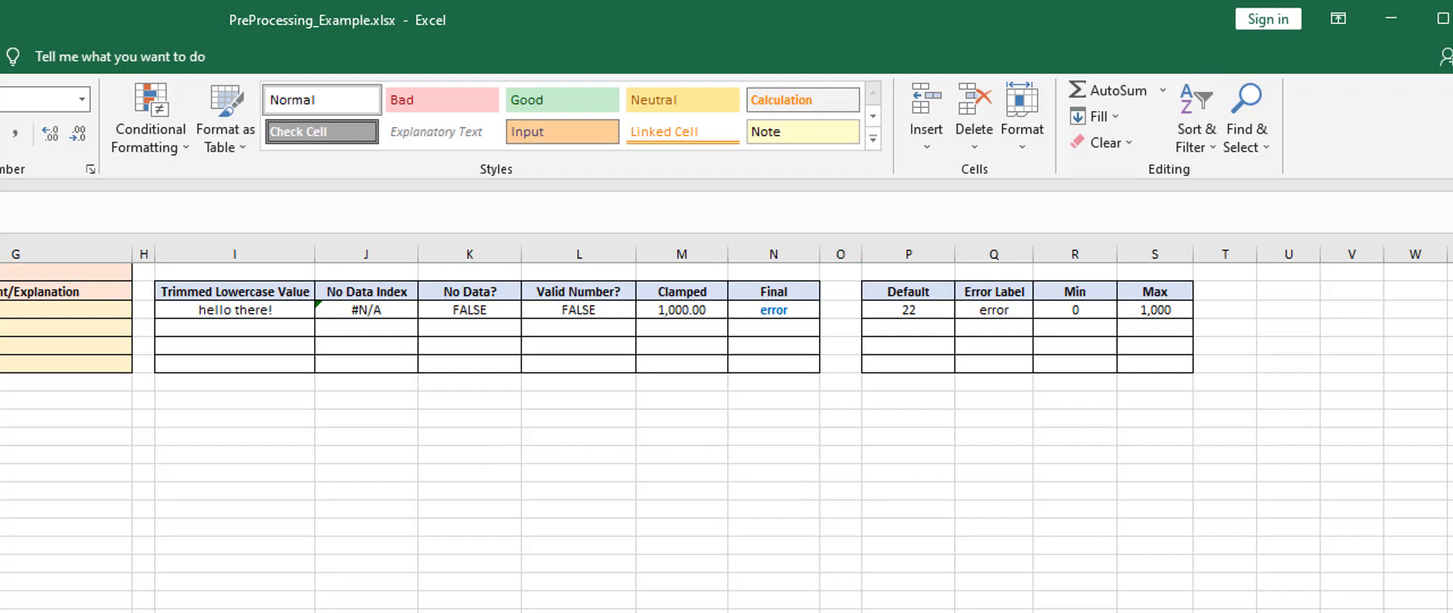
{"action": "key", "text": "F2"}
{"action": "key", "text": "Return"}
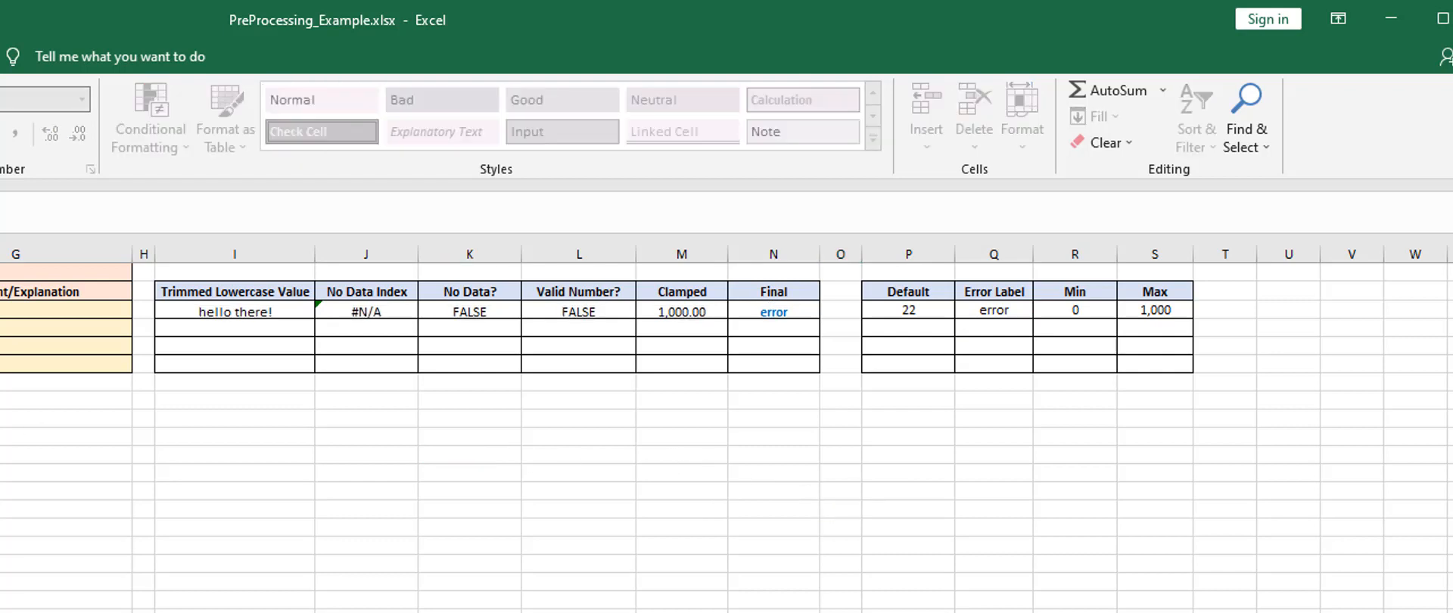
{"action": "left_click", "coordinate": [895, 309]}
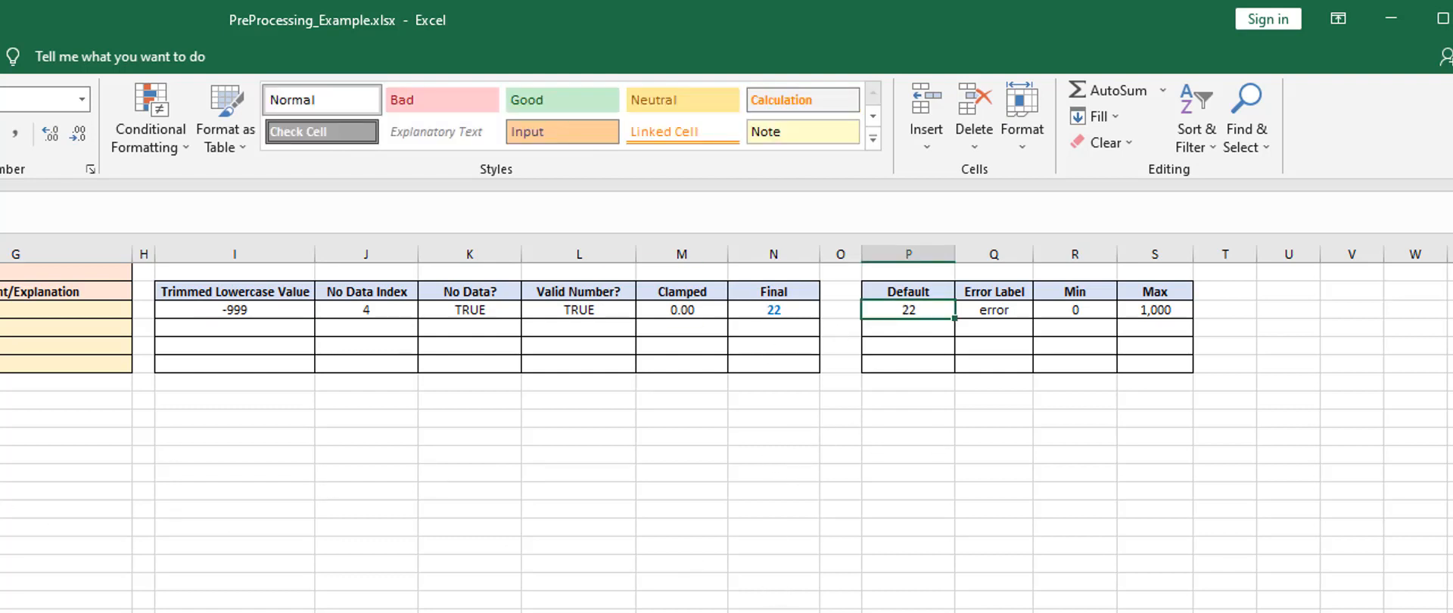
{"action": "left_click", "coordinate": [583, 308]}
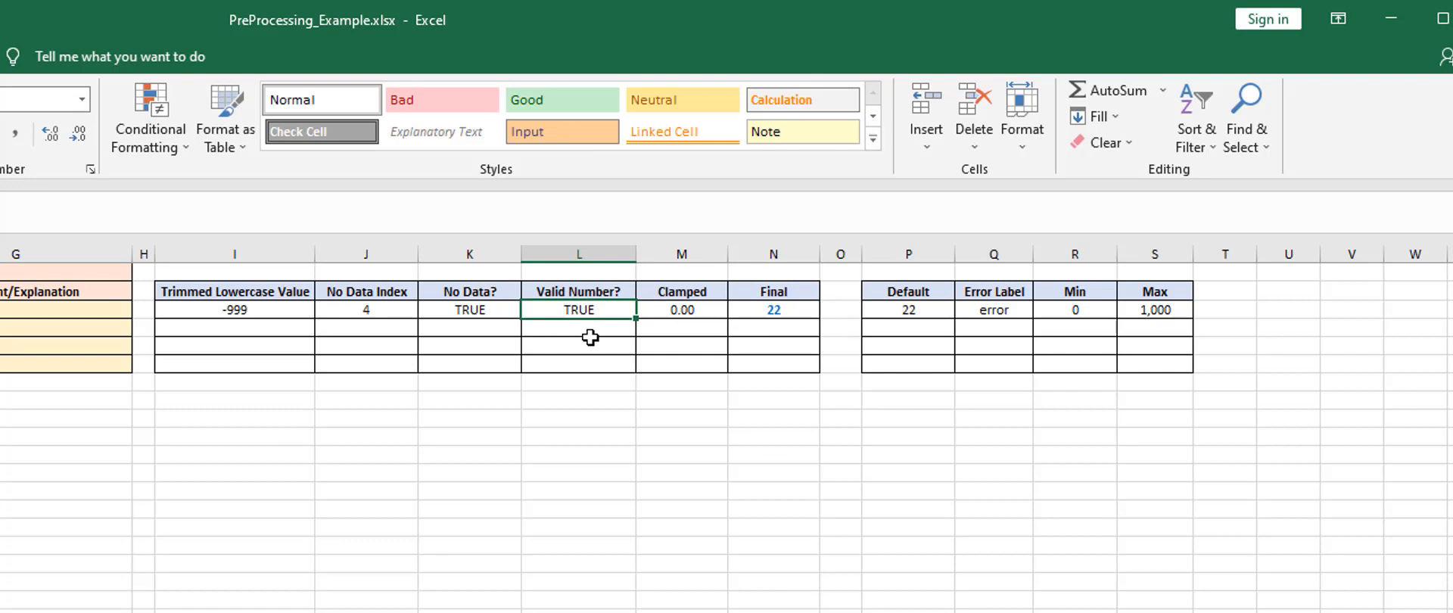
{"action": "left_click", "coordinate": [452, 310]}
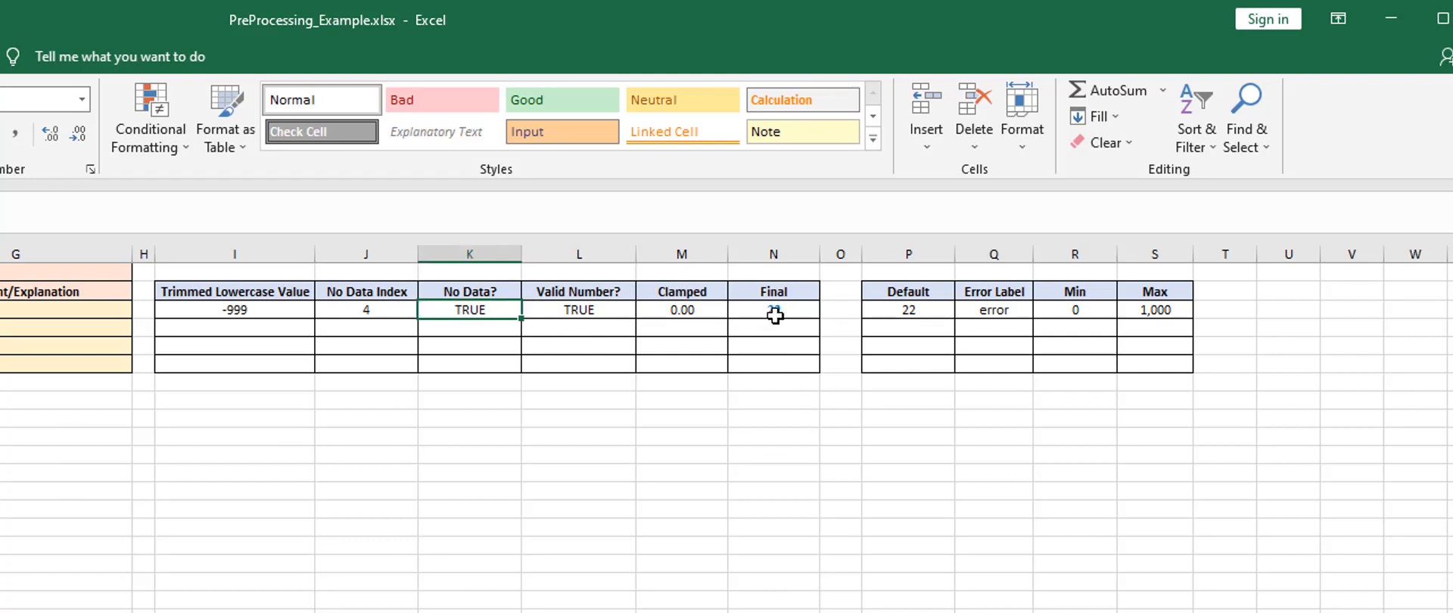
{"action": "left_click", "coordinate": [923, 311]}
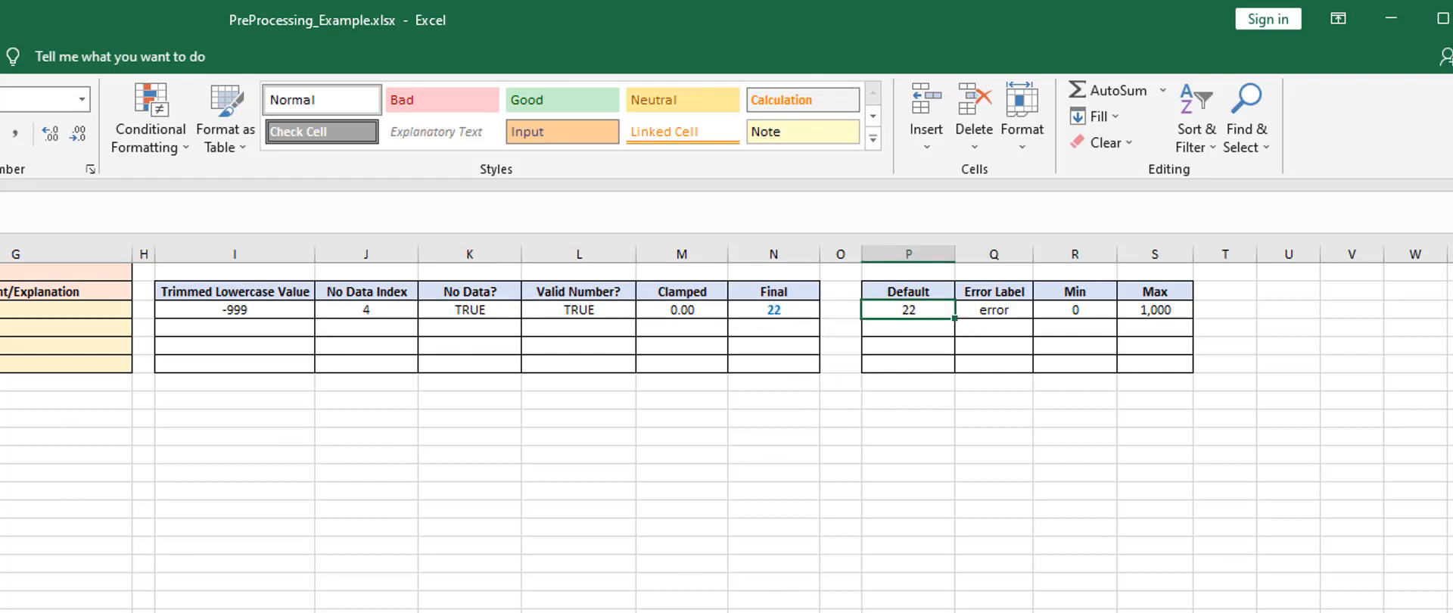
Enter n/a as the partID input value and review the row's helper cells and Final value
{"action": "left_click", "coordinate": [0, 311]}
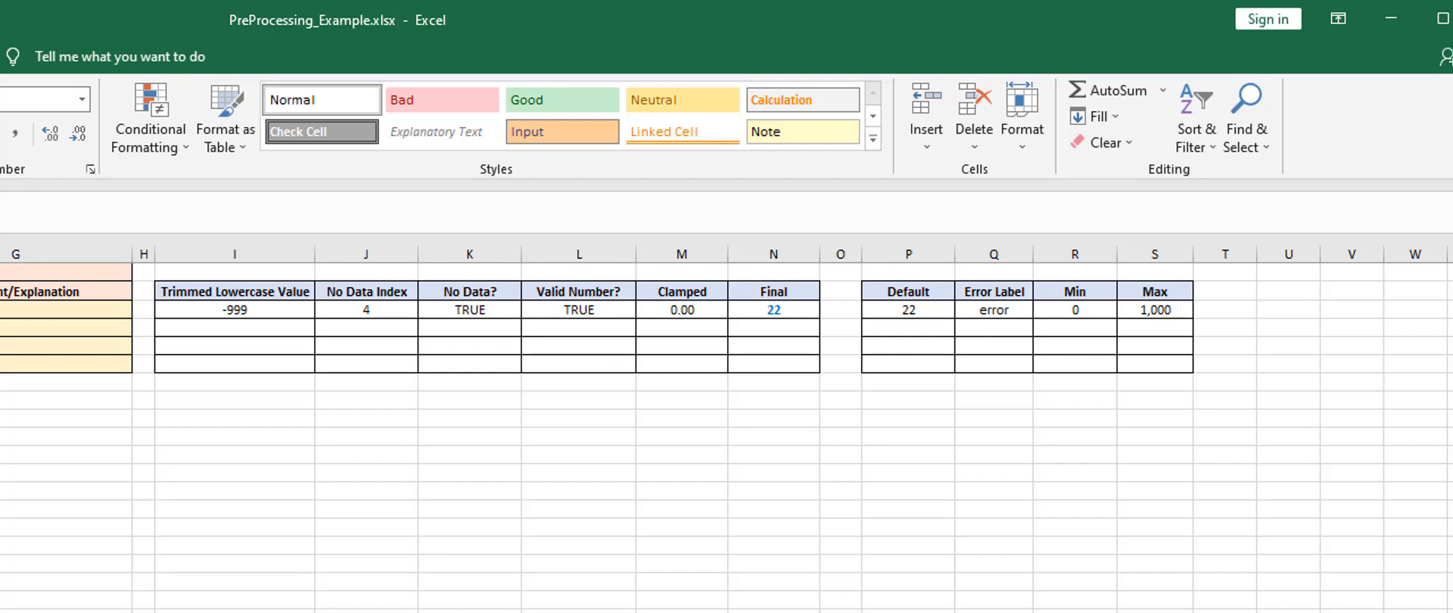
{"action": "key", "text": "F2"}
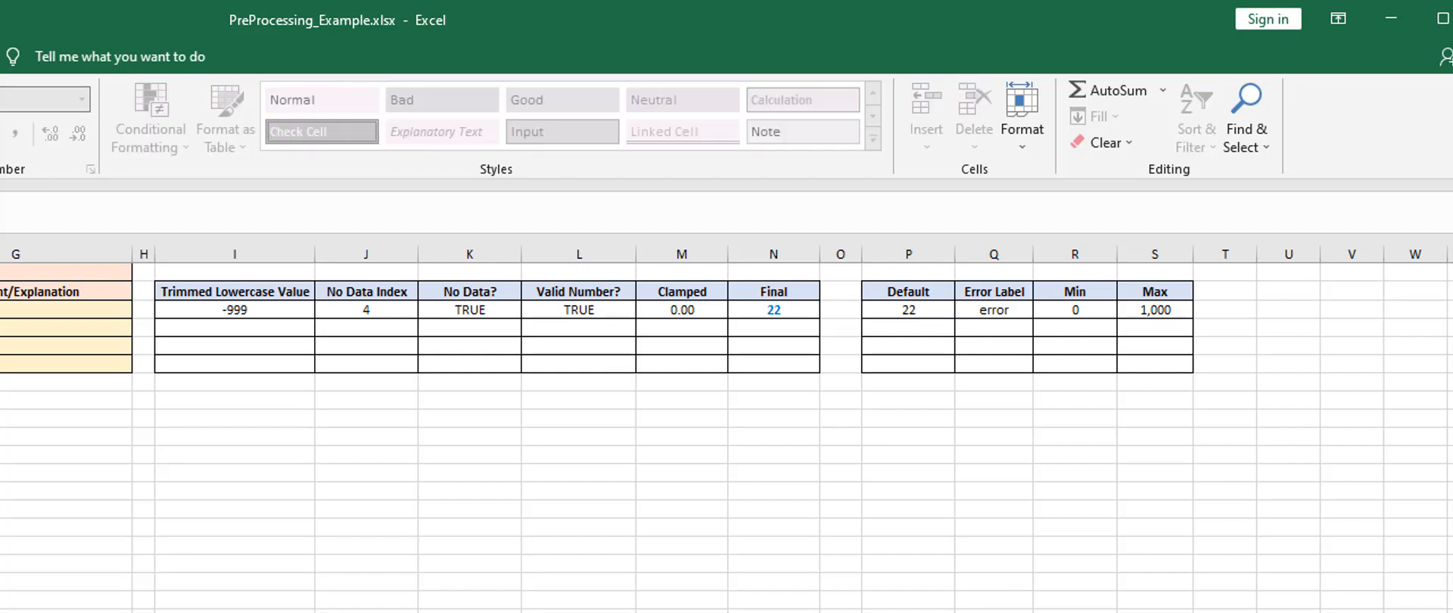
{"action": "key", "text": "Return"}
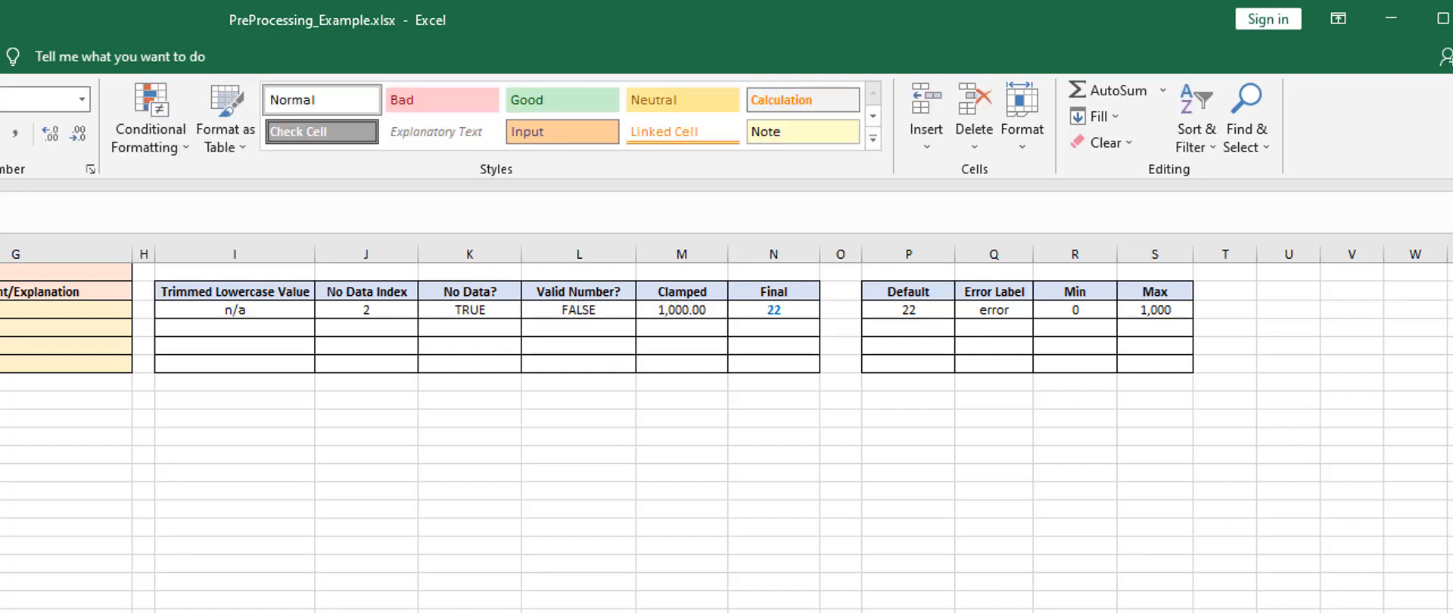
{"action": "left_click", "coordinate": [792, 321]}
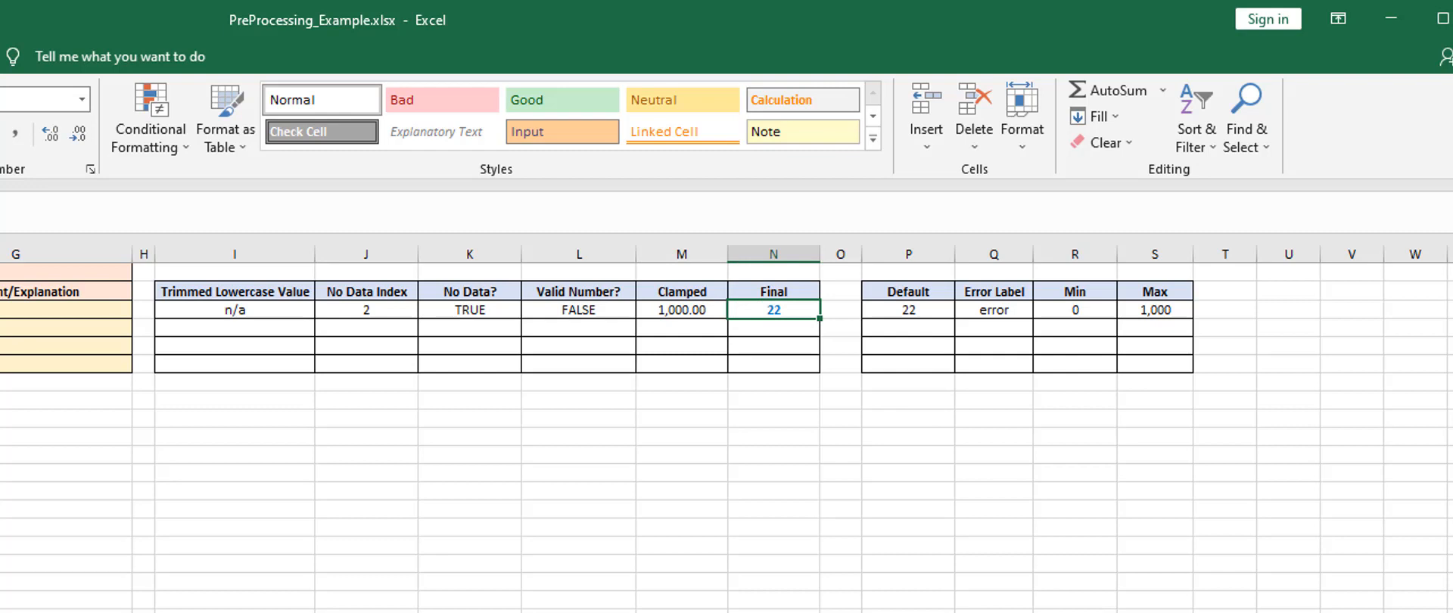
{"action": "left_click", "coordinate": [404, 507]}
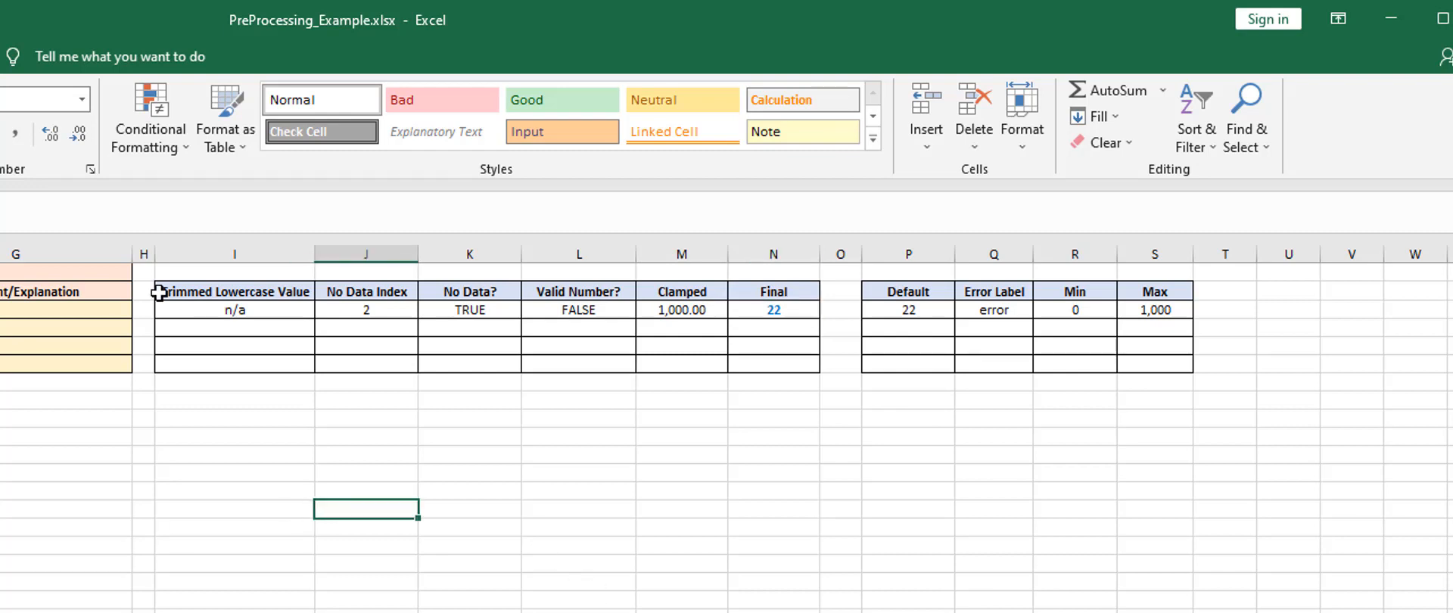
{"action": "left_click", "coordinate": [227, 311]}
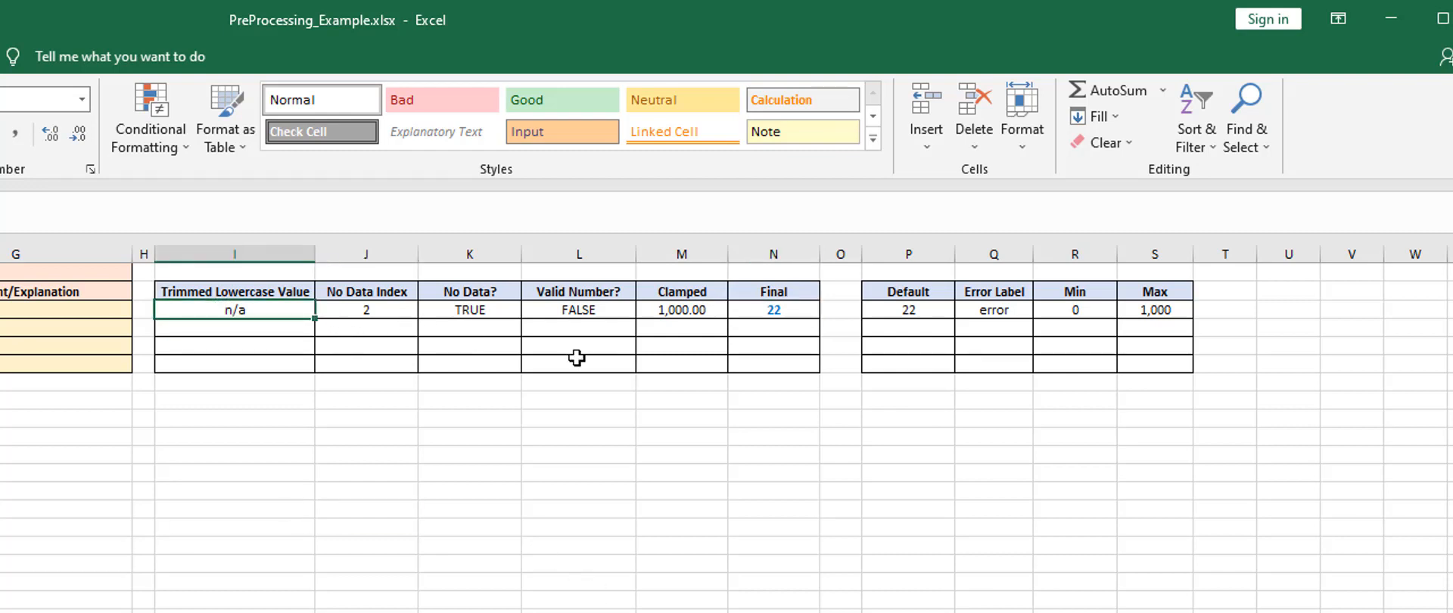
{"action": "key", "text": "Right"}
{"action": "key", "text": "Right"}
{"action": "key", "text": "Right"}
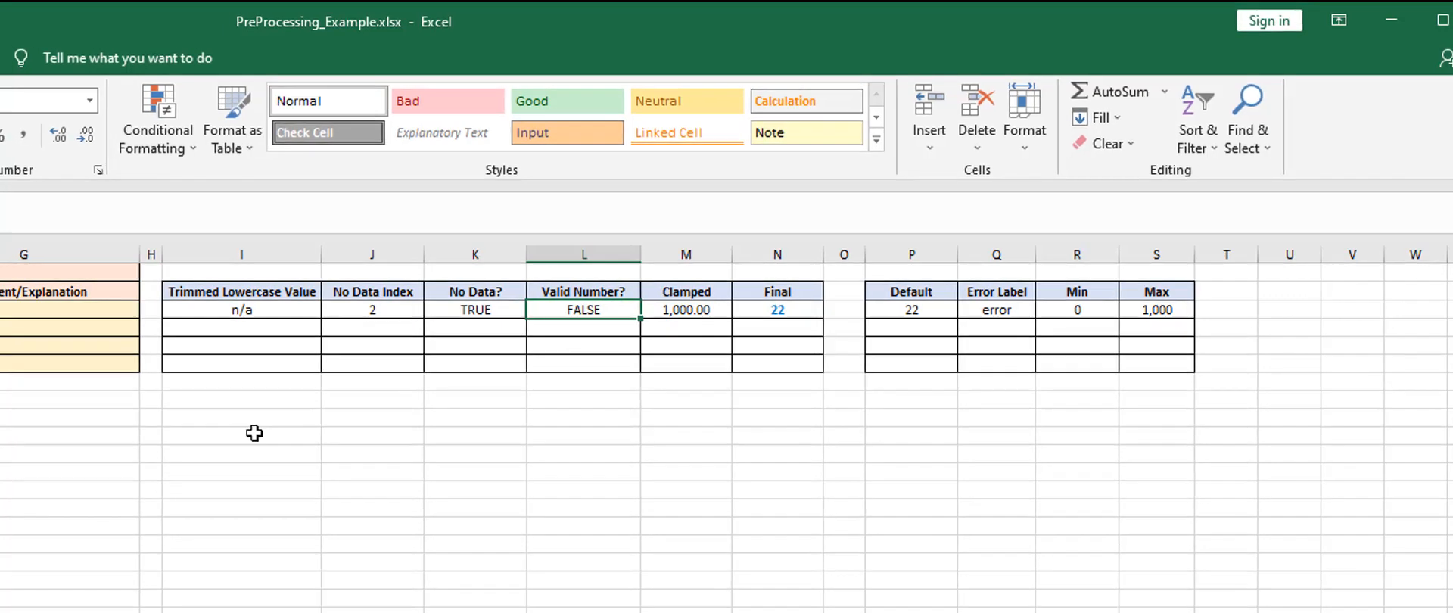
{"action": "left_click", "coordinate": [330, 454]}
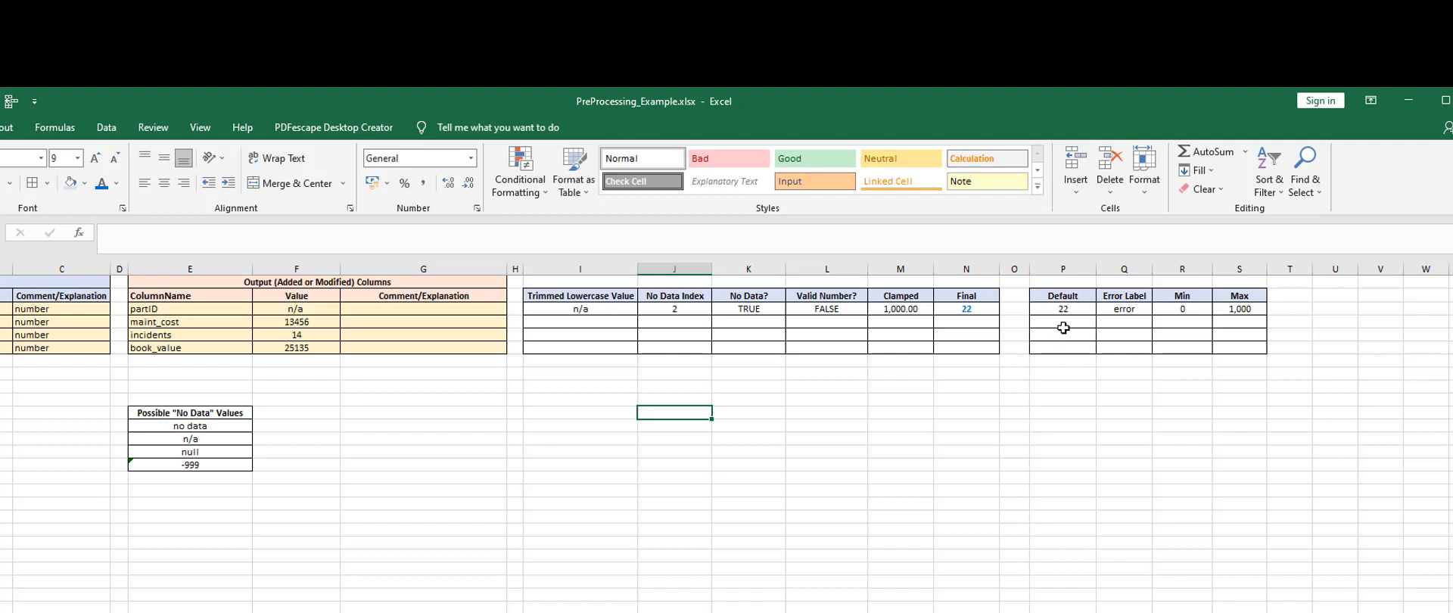
{"action": "left_click_drag", "start_coordinate": [1064, 295], "coordinate": [1239, 350]}
{"action": "key", "text": "ctrl+e"}
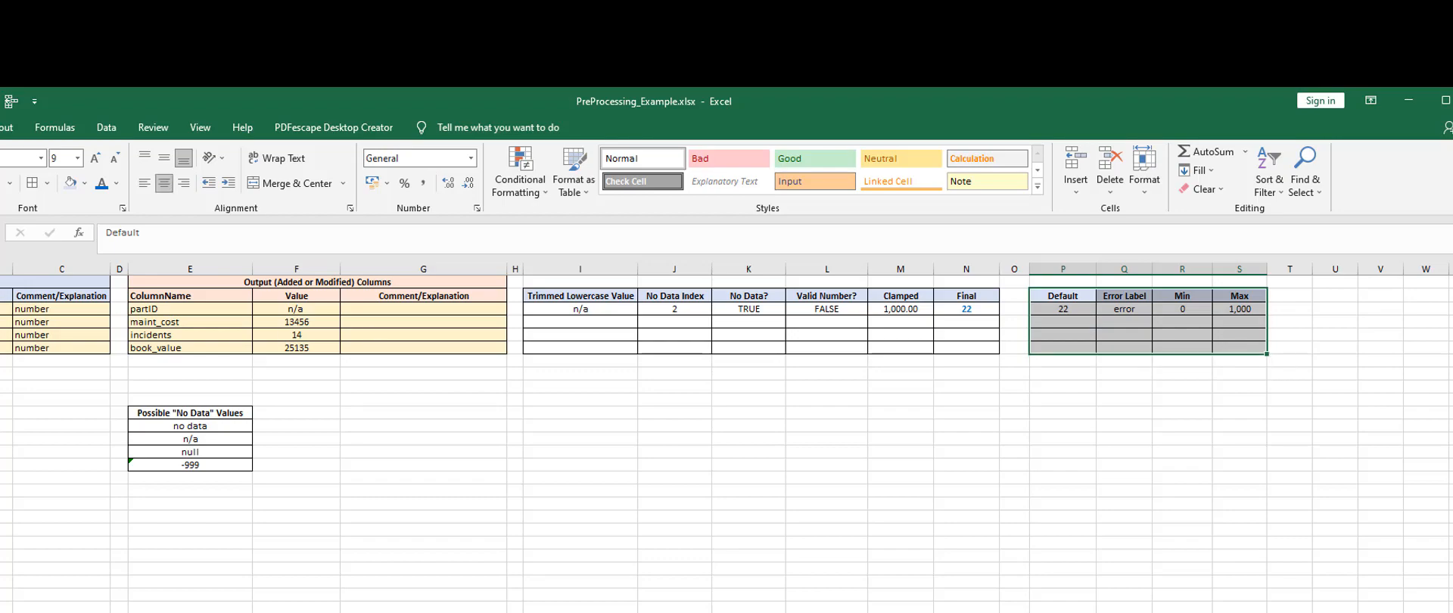
{"action": "left_click", "coordinate": [0, 321]}
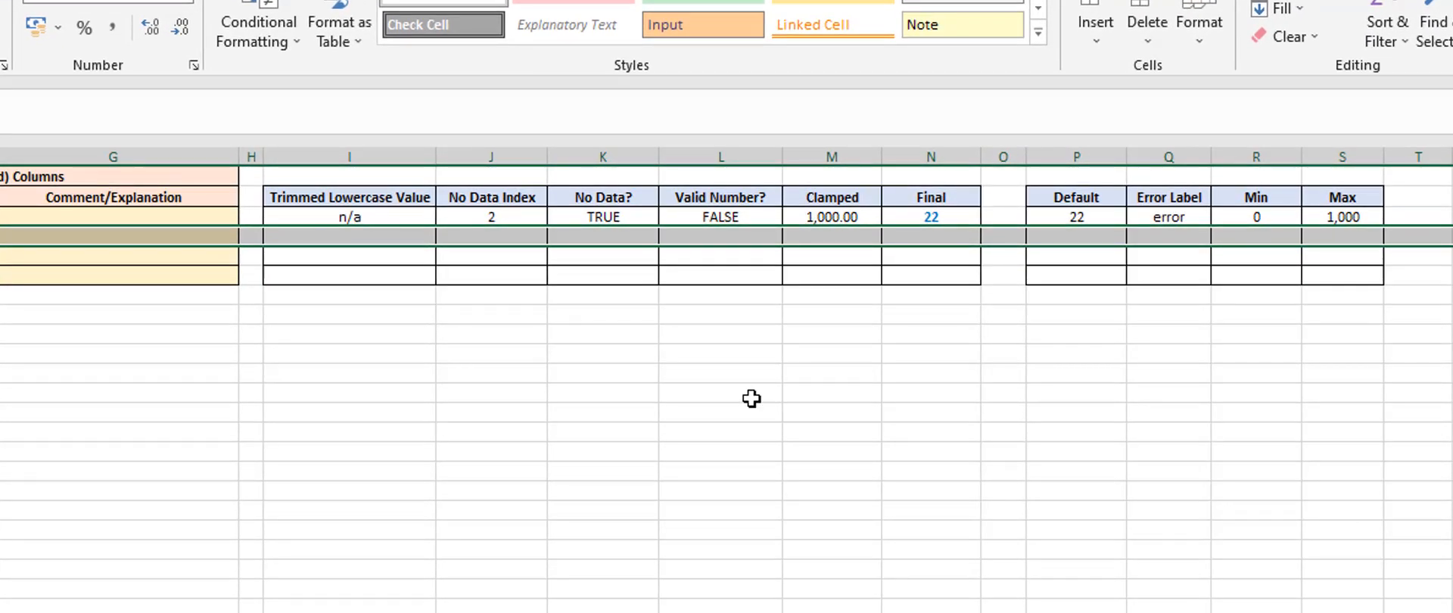
{"action": "left_click", "coordinate": [1257, 327]}
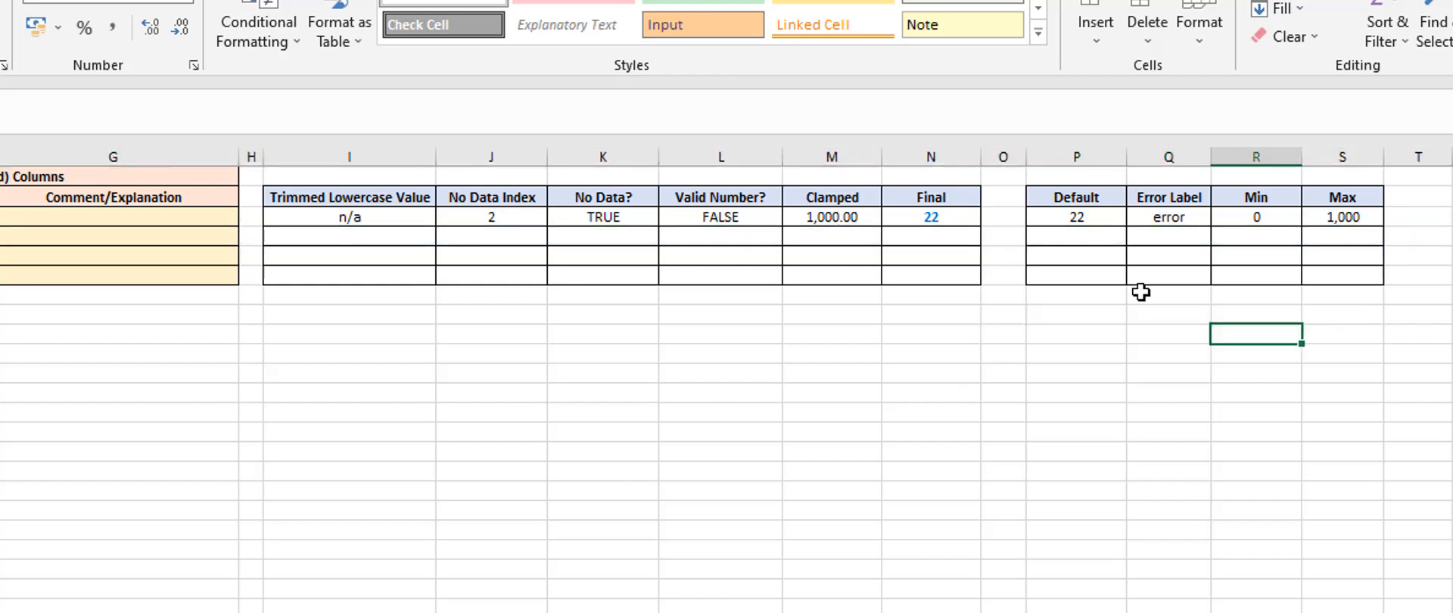
Fill in the maint_cost row's Default with 0 and its Error Label with error
{"action": "left_click", "coordinate": [1078, 236]}
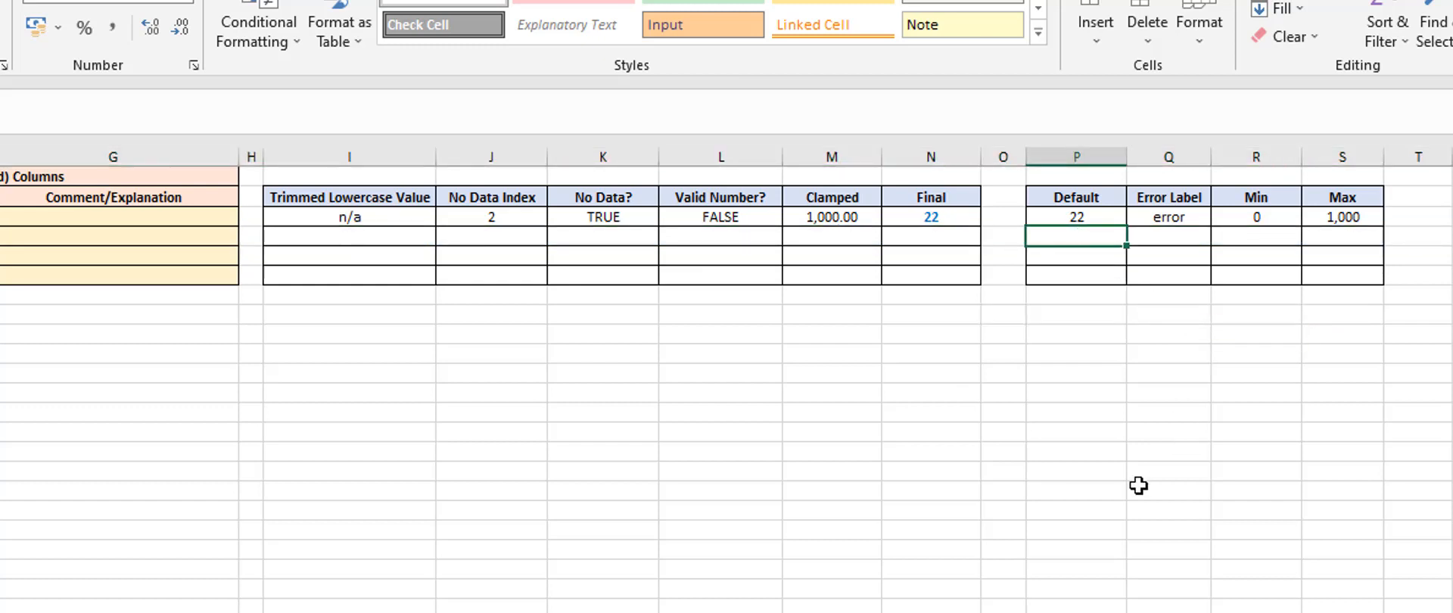
{"action": "type", "text": "0"}
{"action": "key", "text": "Return"}
{"action": "key", "text": "Up"}
{"action": "key", "text": "Right"}
{"action": "type", "text": "e"}
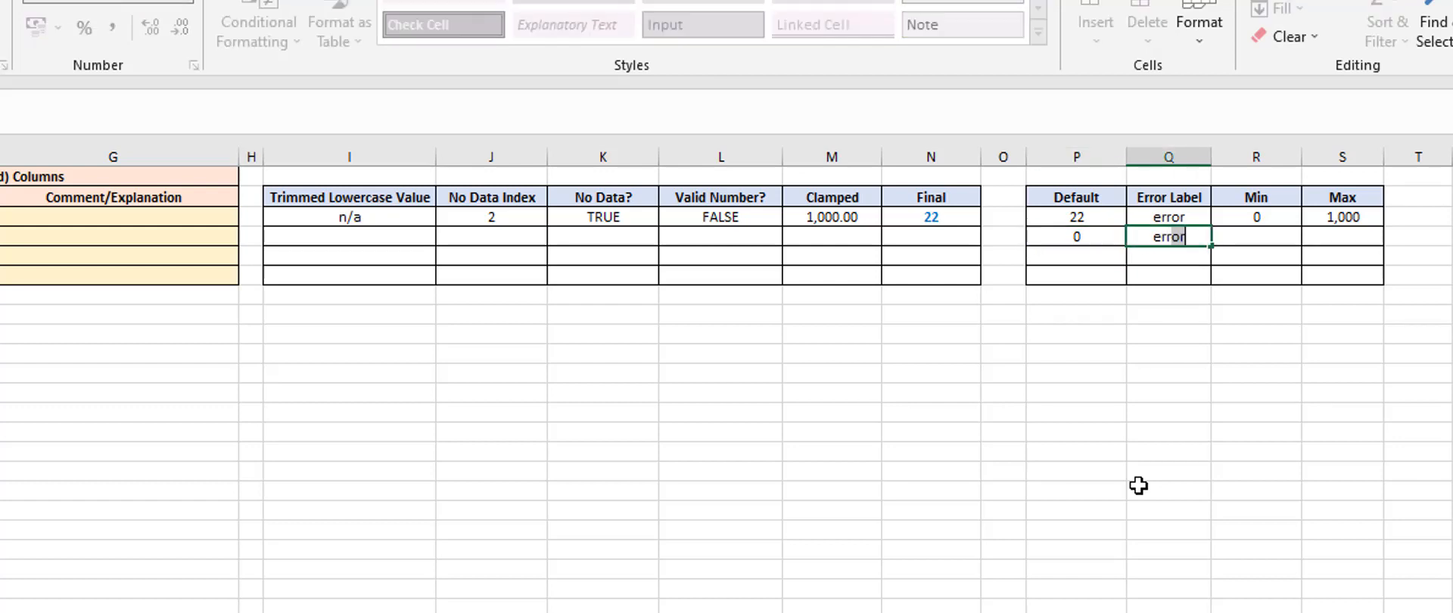
{"action": "type", "text": "rr"}
{"action": "key", "text": "BackSpace"}
{"action": "type", "text": "or"}
{"action": "key", "text": "Return"}
{"action": "key", "text": "Up"}
{"action": "key", "text": "Right"}
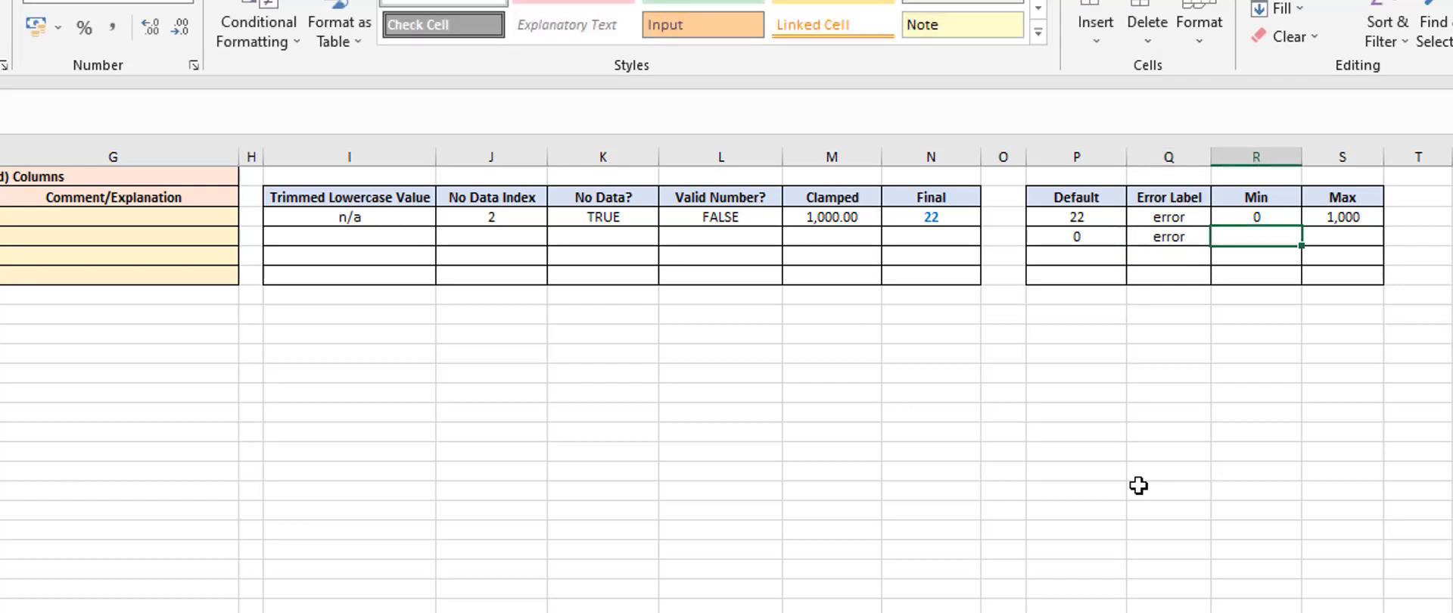
Set the maint_cost row's Min to 0 and Max to 30,000
{"action": "type", "text": "0"}
{"action": "key", "text": "Tab"}
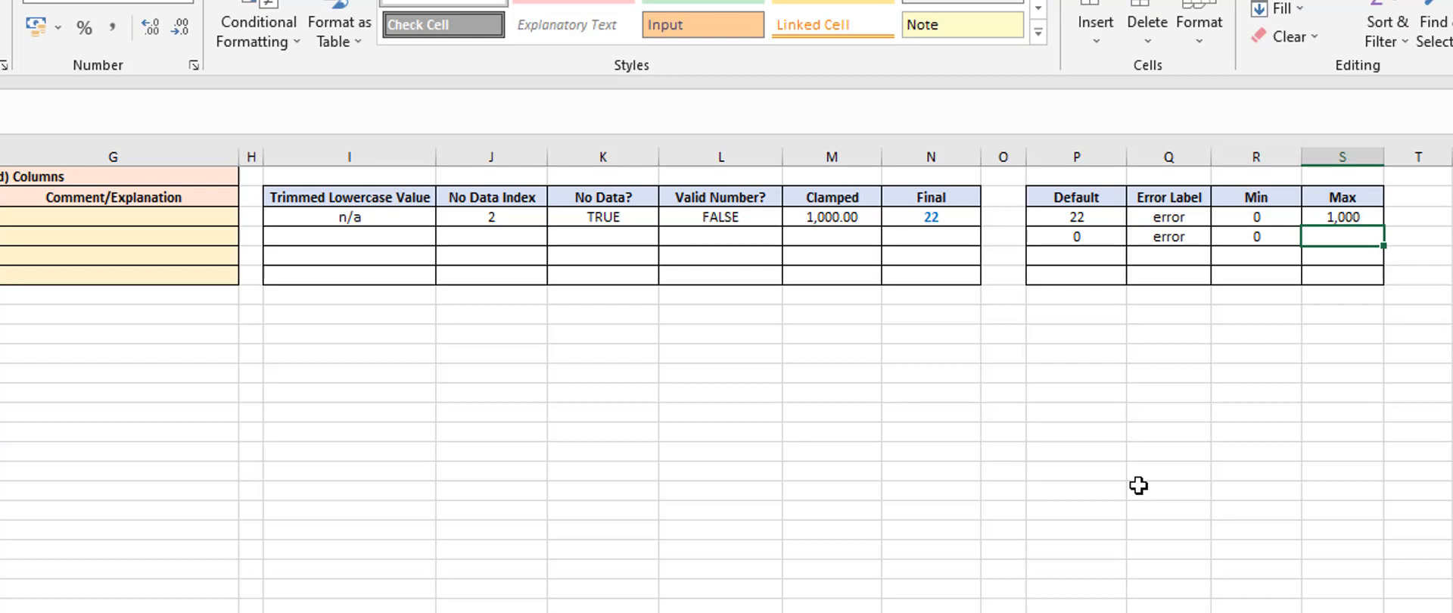
{"action": "type", "text": "30"}
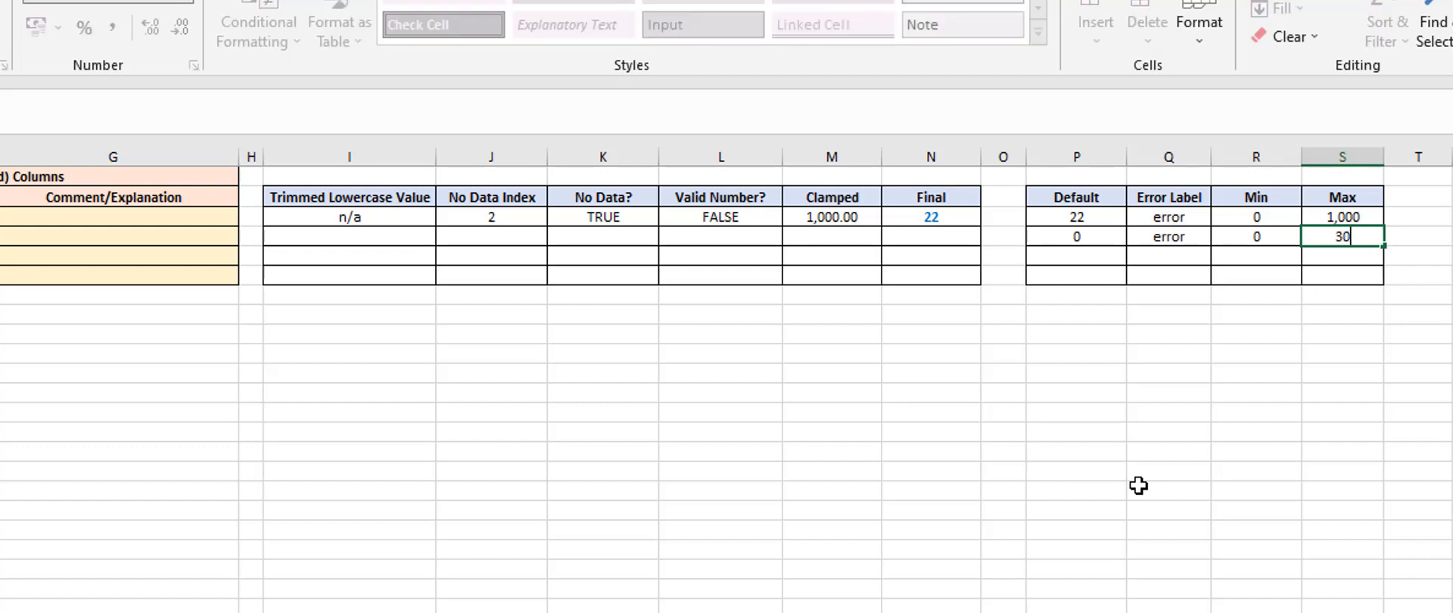
{"action": "type", "text": ",000"}
{"action": "key", "text": "Return"}
{"action": "key", "text": "Up"}
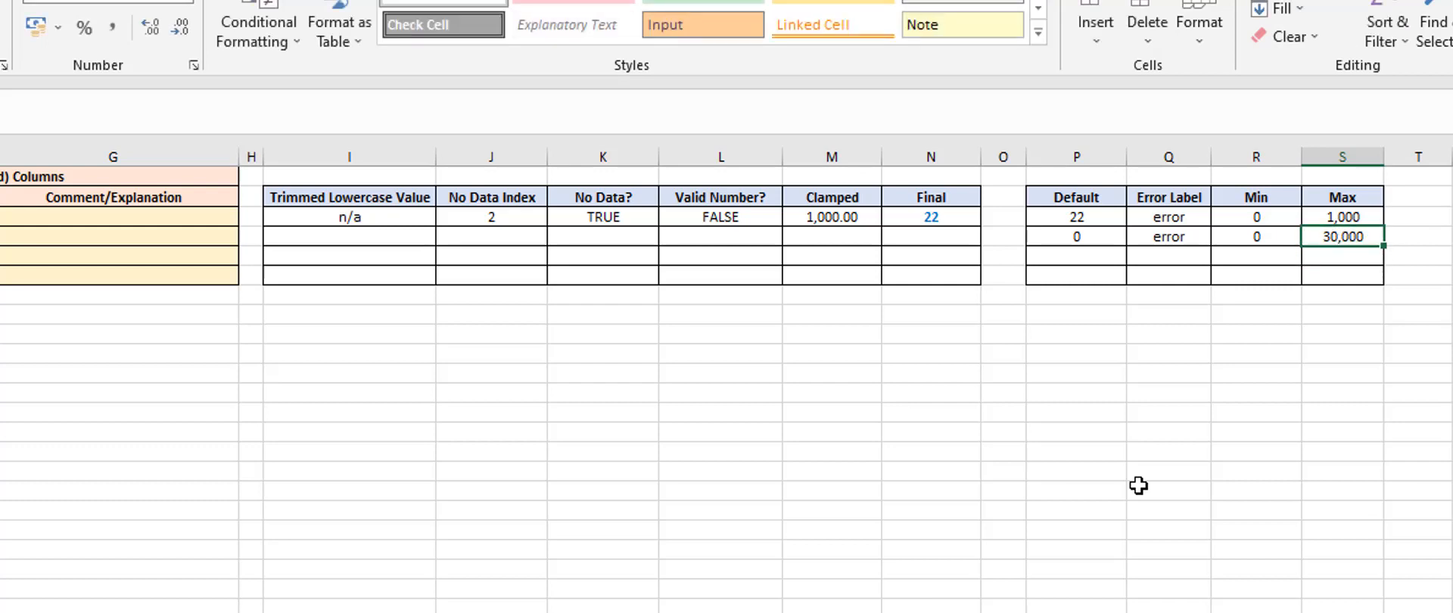
Fill in the incidents row's Default with 0 and its Error Label with unknown
{"action": "key", "text": "Down"}
{"action": "key", "text": "Left"}
{"action": "key", "text": "Left"}
{"action": "key", "text": "Left"}
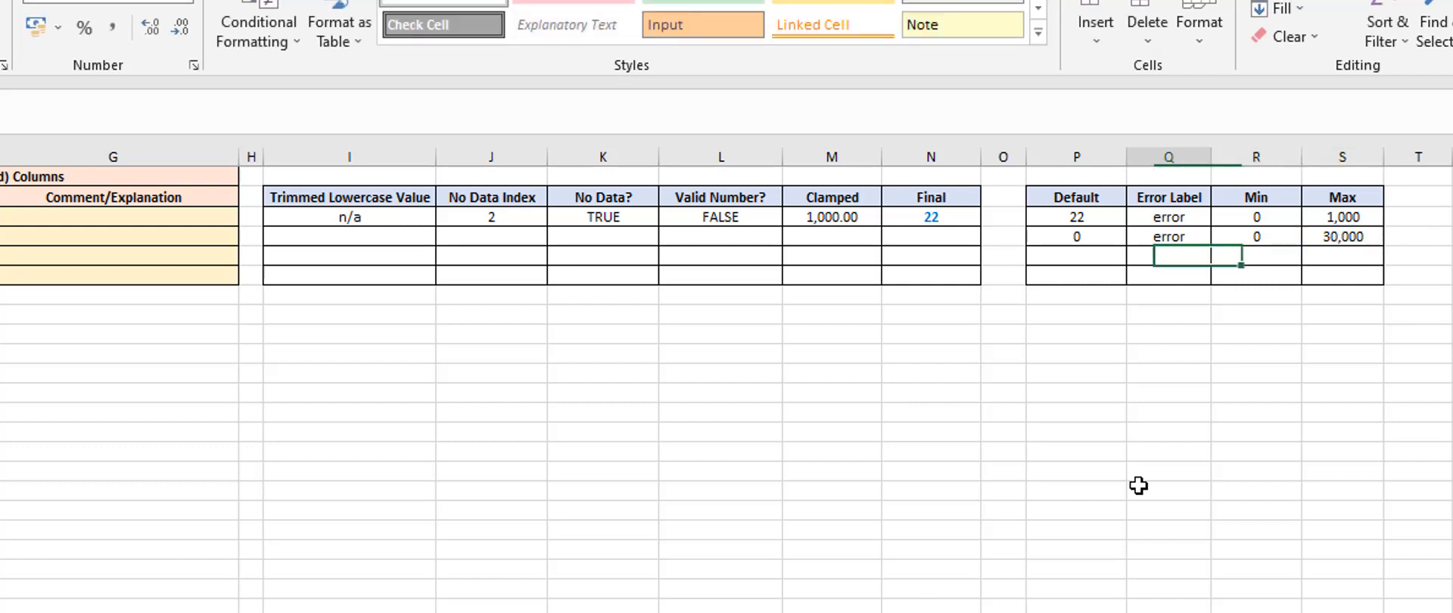
{"action": "type", "text": "0"}
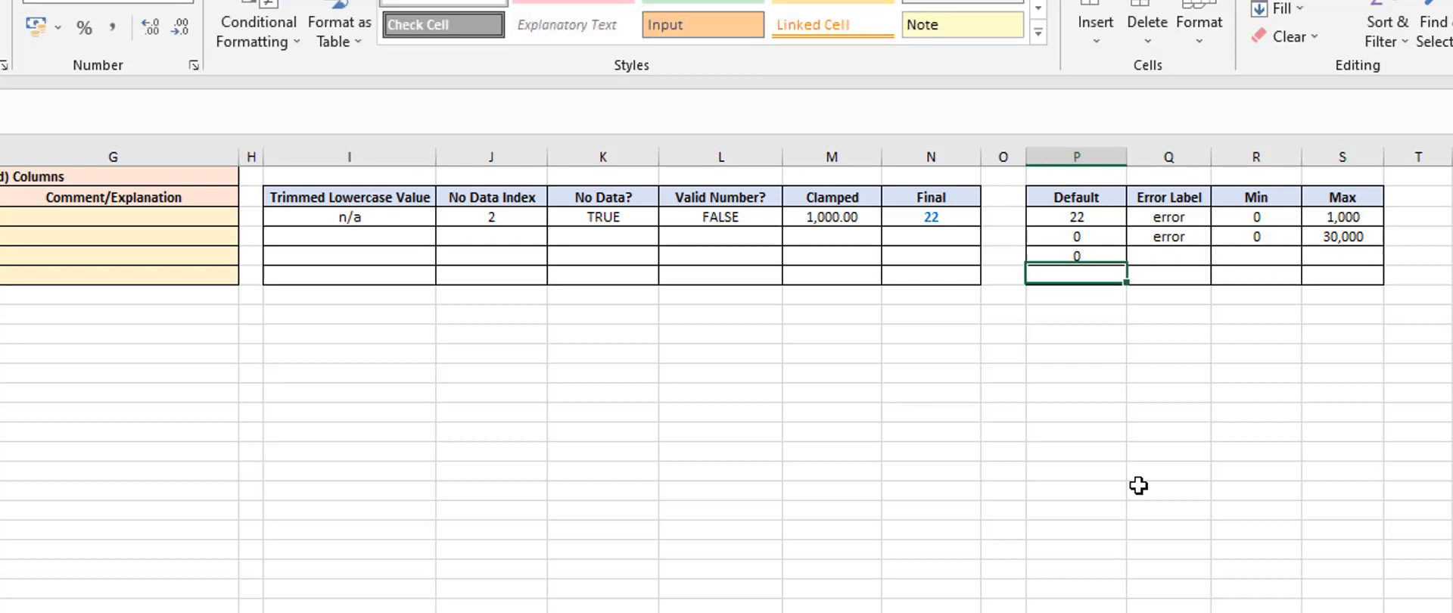
{"action": "key", "text": "Tab"}
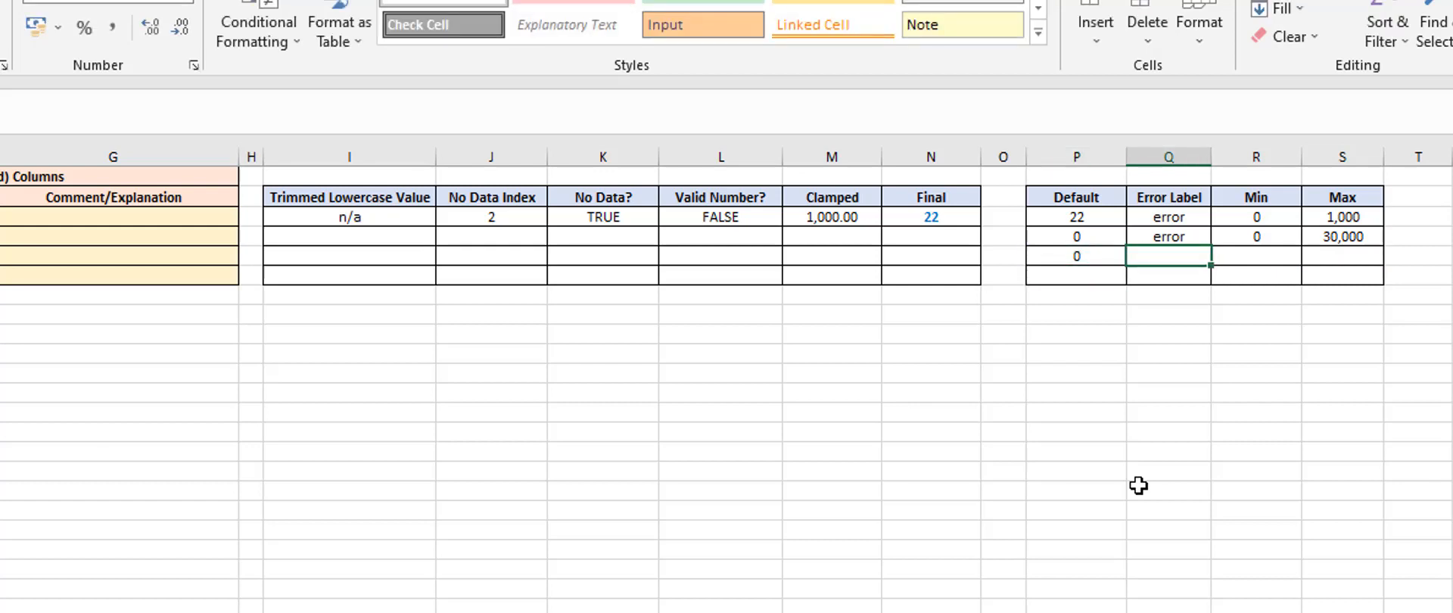
{"action": "type", "text": "unknown"}
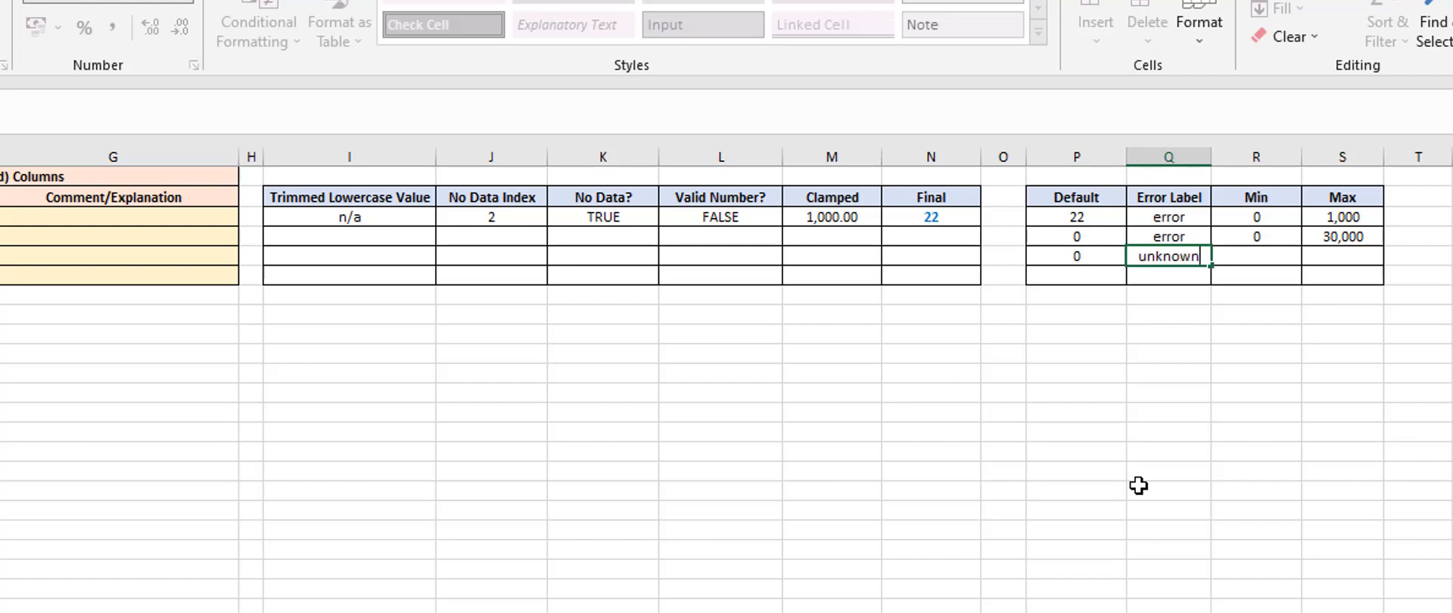
{"action": "key", "text": "Tab"}
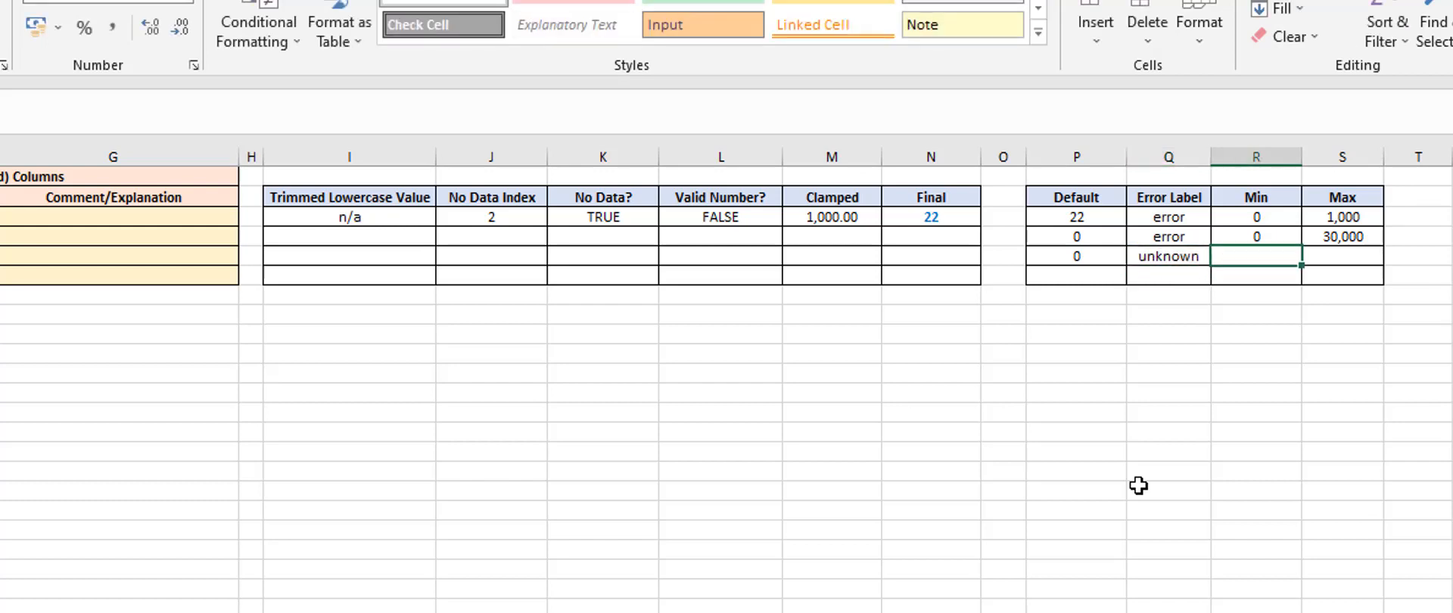
Set the incidents row's Min to 0 and Max to 100
{"action": "type", "text": "0"}
{"action": "key", "text": "Tab"}
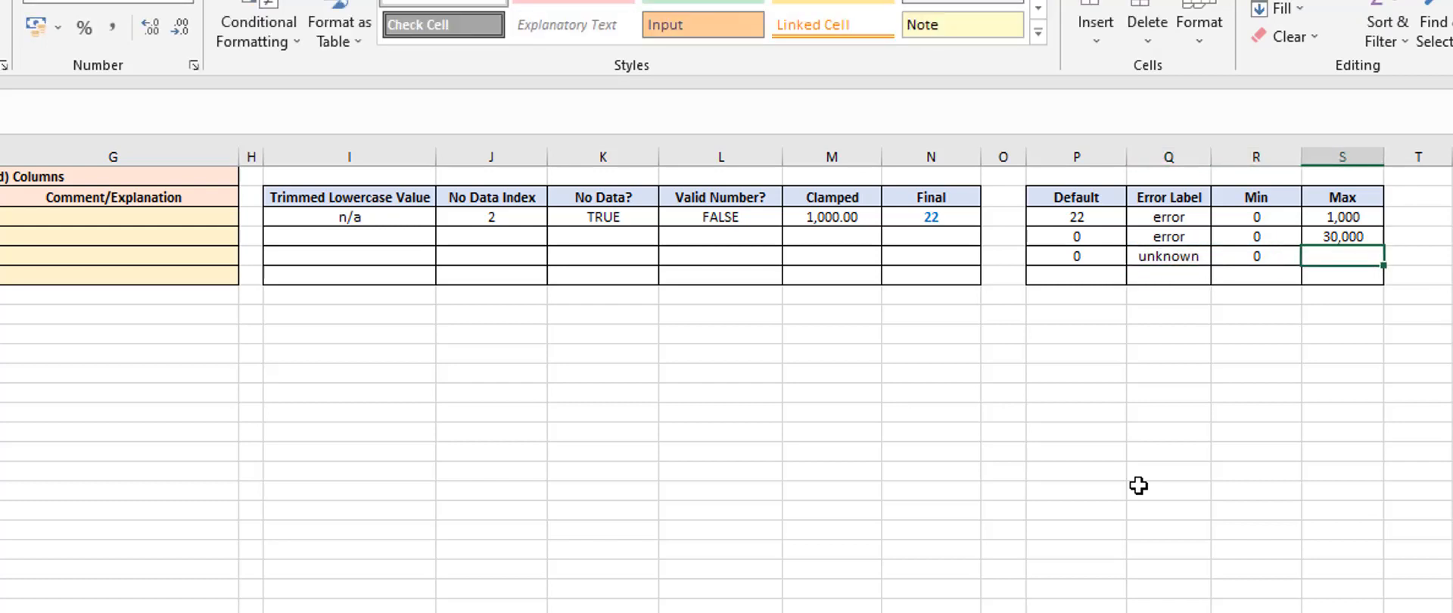
{"action": "type", "text": "100"}
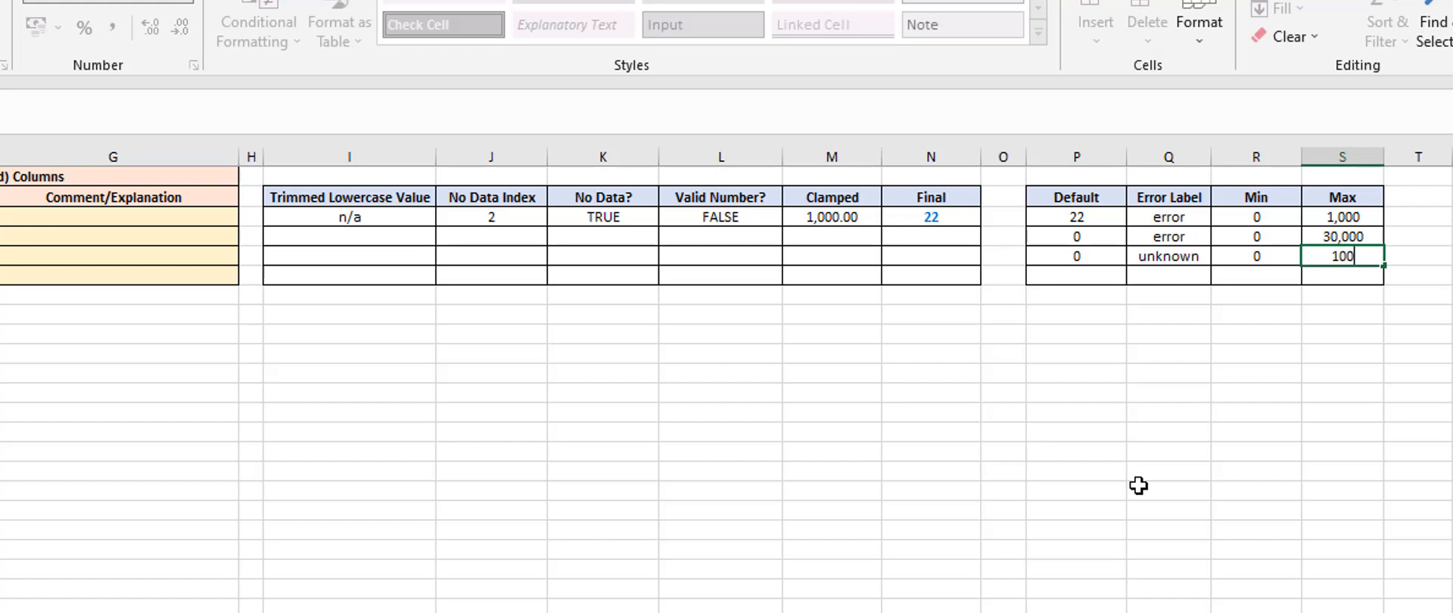
{"action": "key", "text": "Return"}
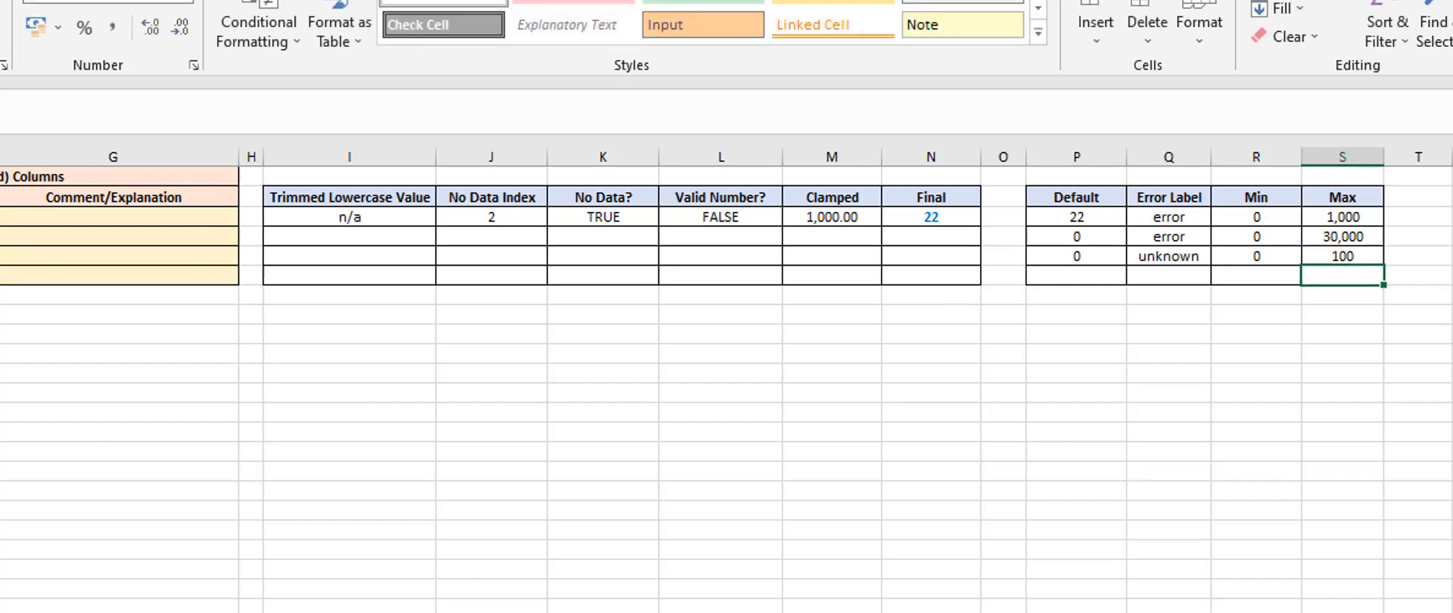
Fill in the book_value row's Default with 1234 and its Error Label with error
{"action": "left_click", "coordinate": [1077, 277]}
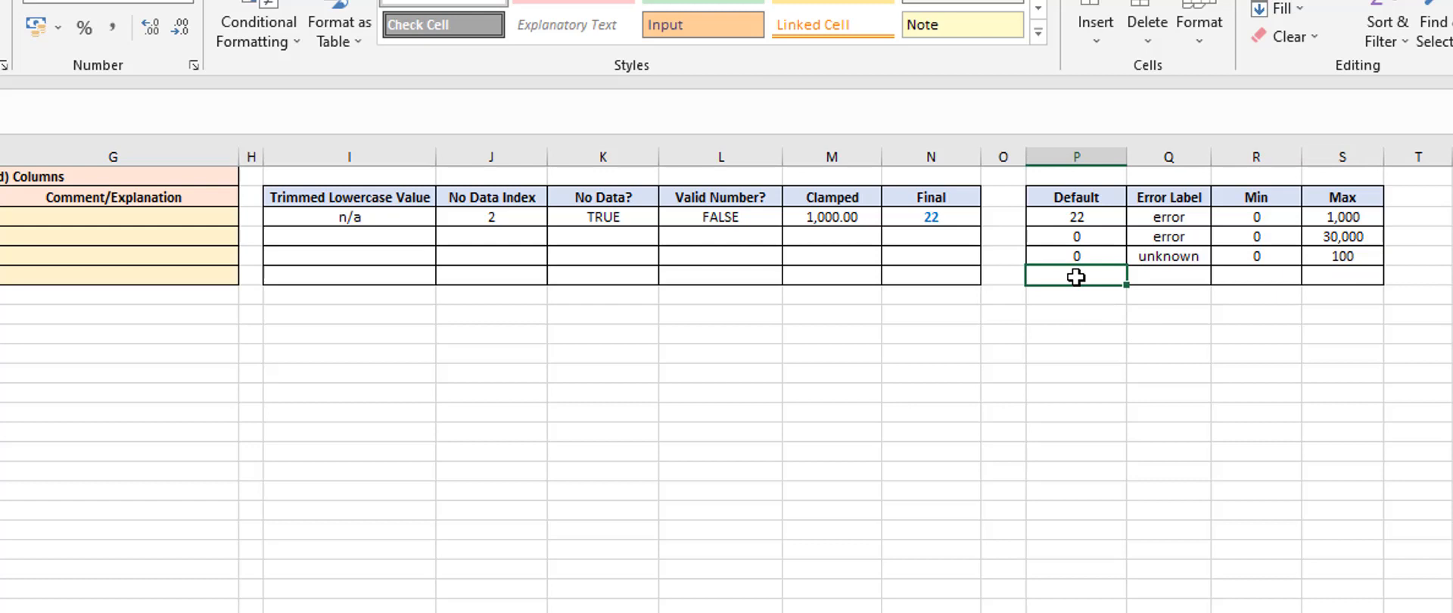
{"action": "type", "text": "0234"}
{"action": "key", "text": "Tab"}
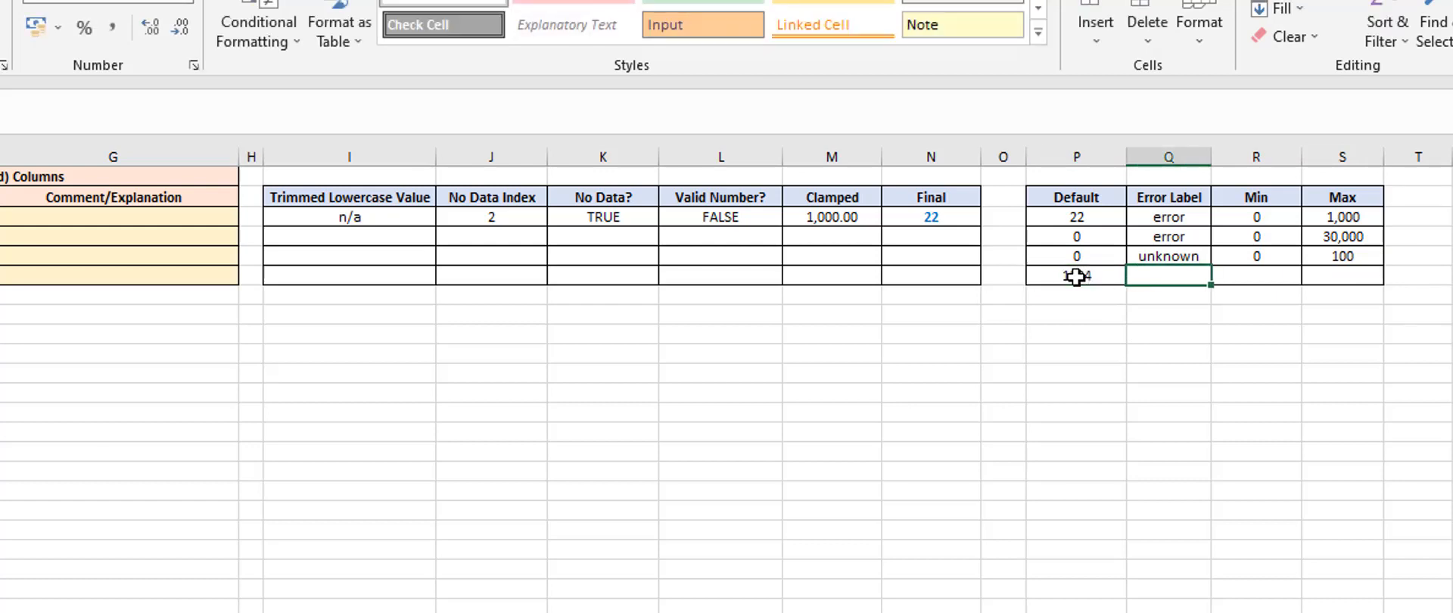
{"action": "type", "text": "erro"}
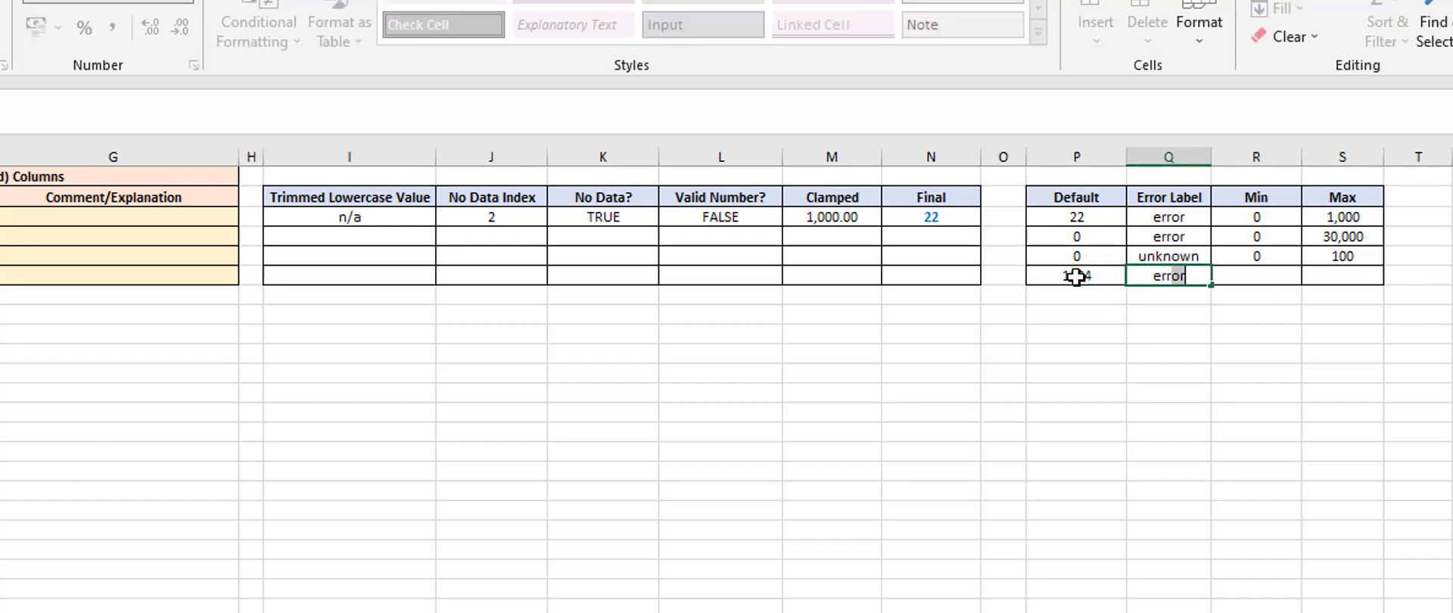
{"action": "type", "text": "r"}
{"action": "key", "text": "Tab"}
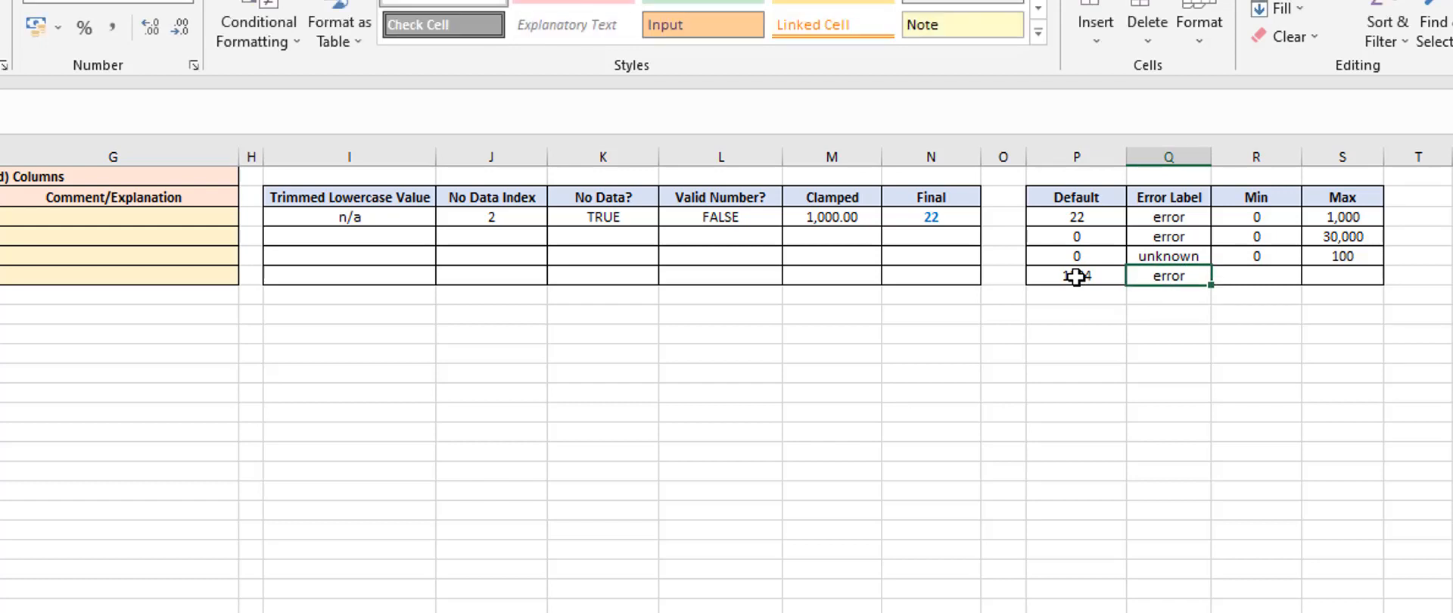
Set the book_value row's Min to 0 and Max to 10,000,000
{"action": "type", "text": "0"}
{"action": "key", "text": "Tab"}
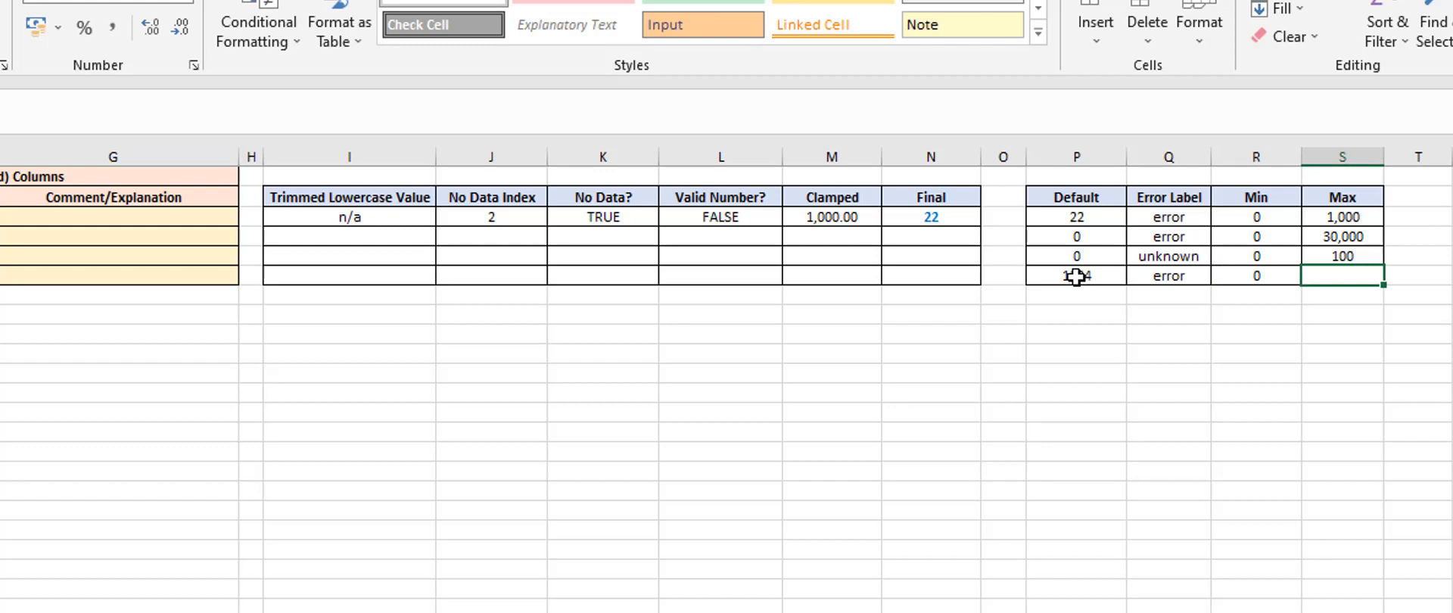
{"action": "type", "text": "1"}
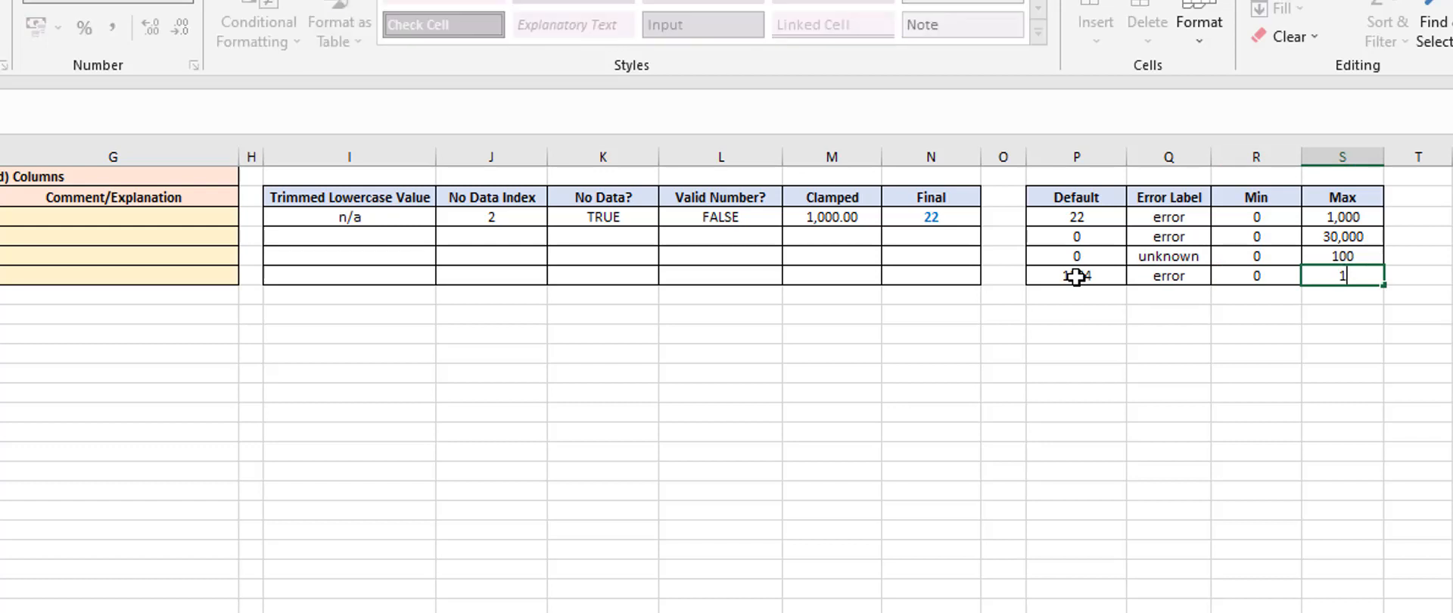
{"action": "type", "text": "0,000,00"}
{"action": "key", "text": "Return"}
{"action": "key", "text": "Up"}
{"action": "key", "text": "Left"}
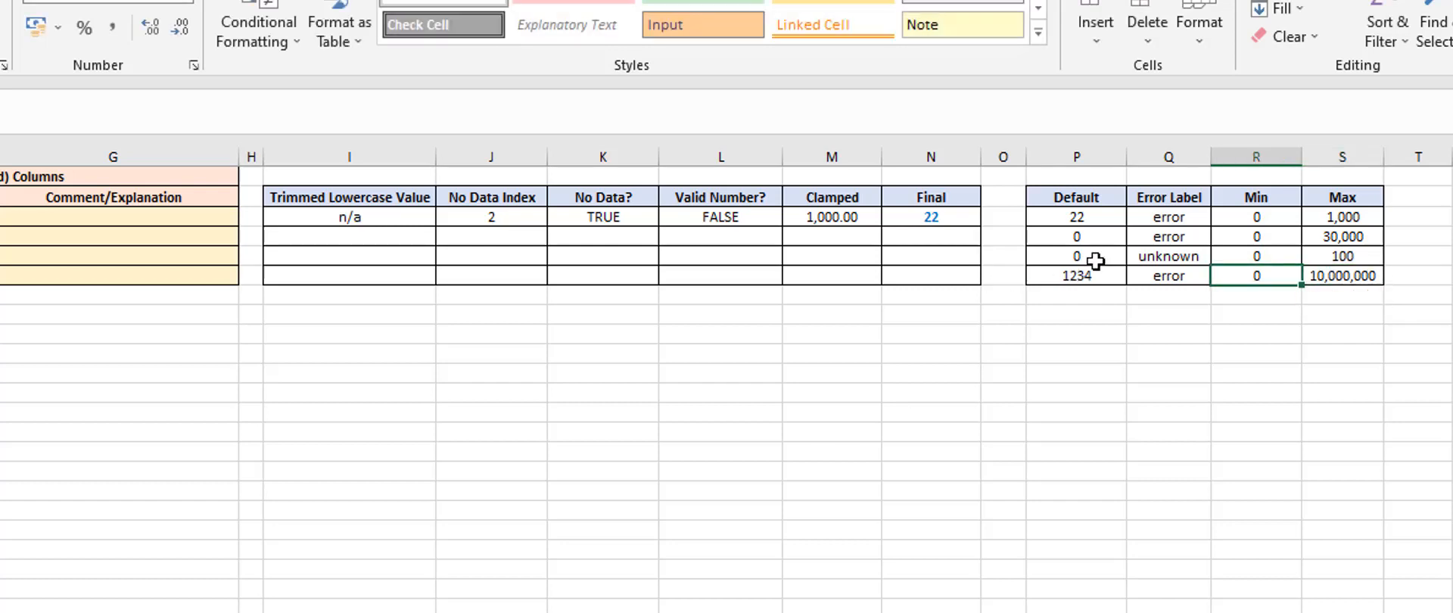
{"action": "left_click_drag", "start_coordinate": [1076, 217], "coordinate": [1351, 274]}
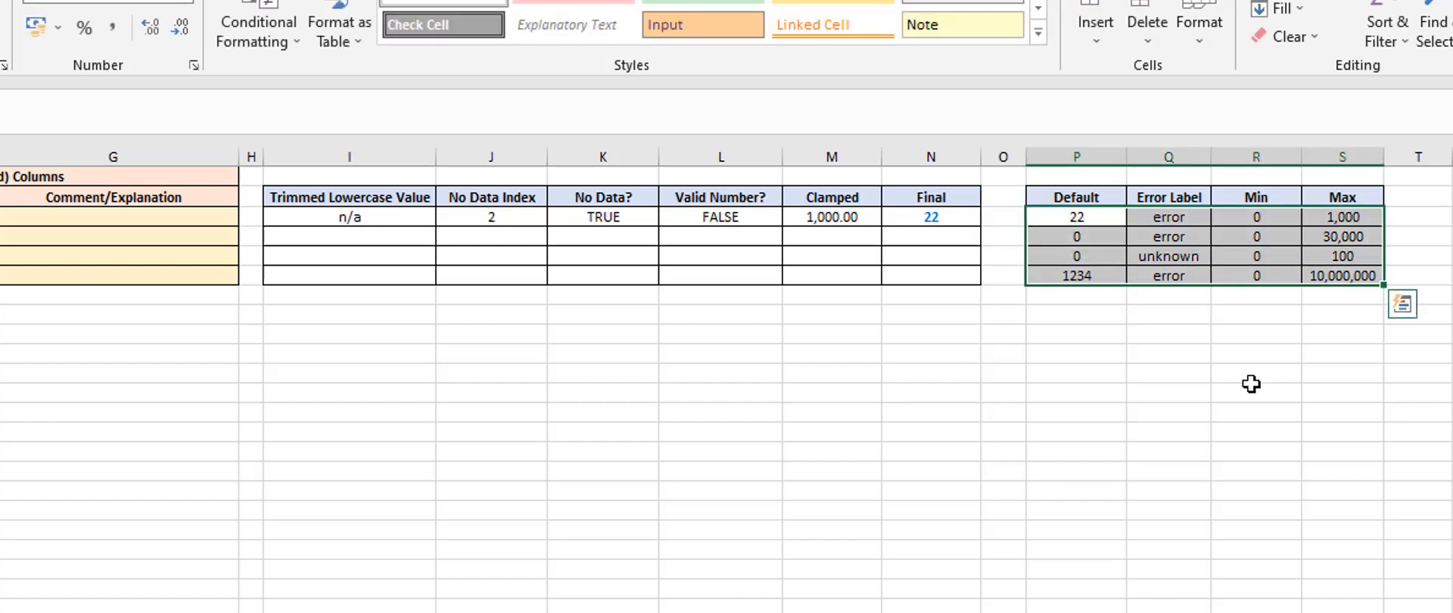
{"action": "left_click", "coordinate": [1253, 389]}
{"action": "left_click", "coordinate": [322, 222]}
{"action": "left_click_drag", "start_coordinate": [758, 248], "coordinate": [974, 220]}
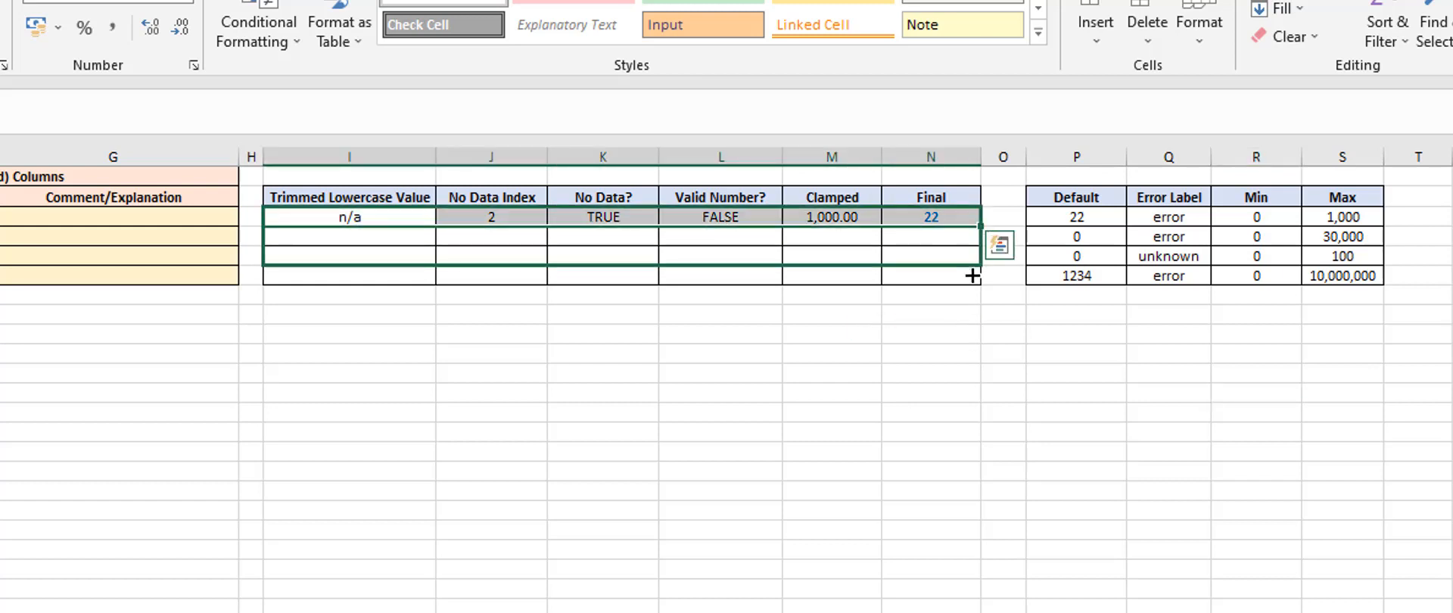
{"action": "left_click", "coordinate": [721, 392]}
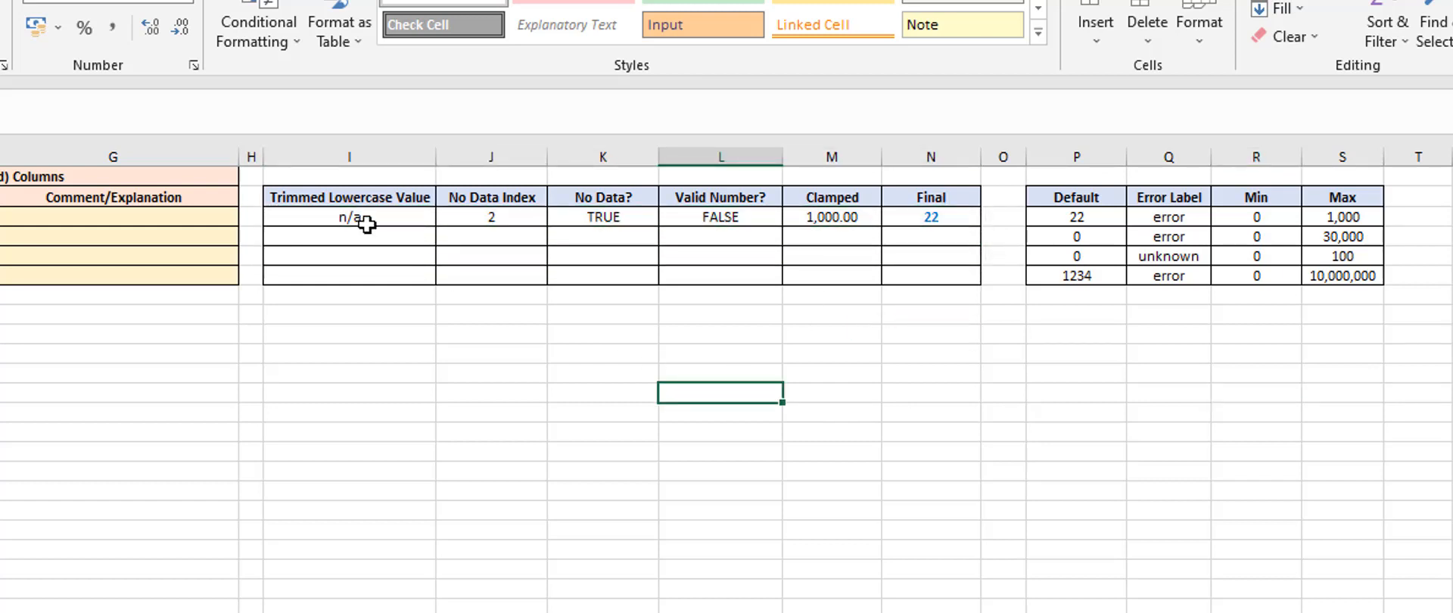
Make the lookup range in the partID row's No Data Index formula absolute, as $E$12:$E$15
{"action": "left_click", "coordinate": [402, 220]}
{"action": "left_click", "coordinate": [492, 217]}
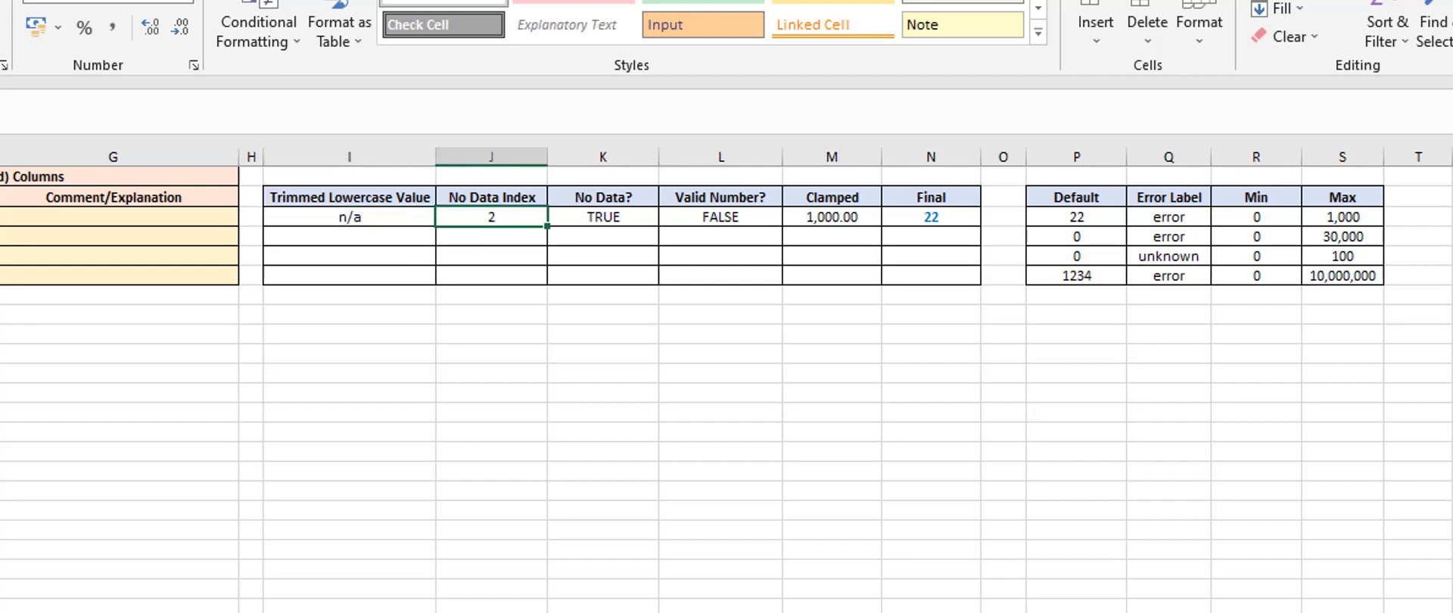
{"action": "left_click", "coordinate": [63, 210]}
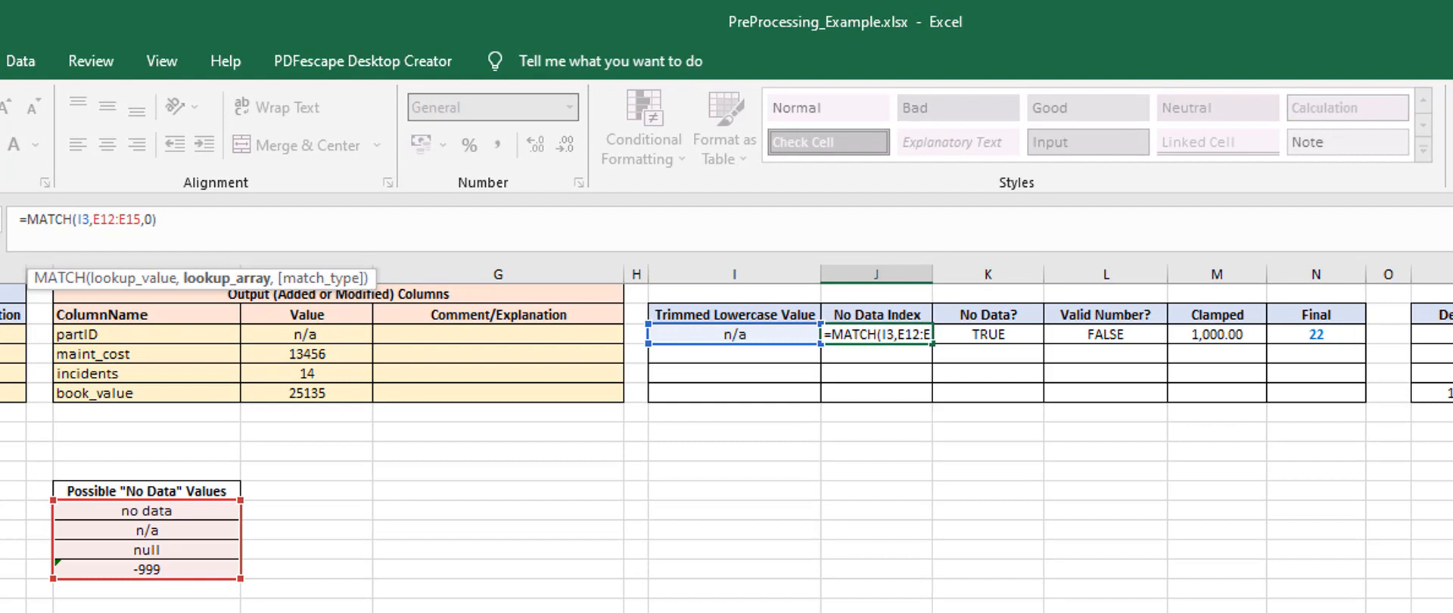
{"action": "key", "text": "F4"}
{"action": "key", "text": "ctrl+Return"}
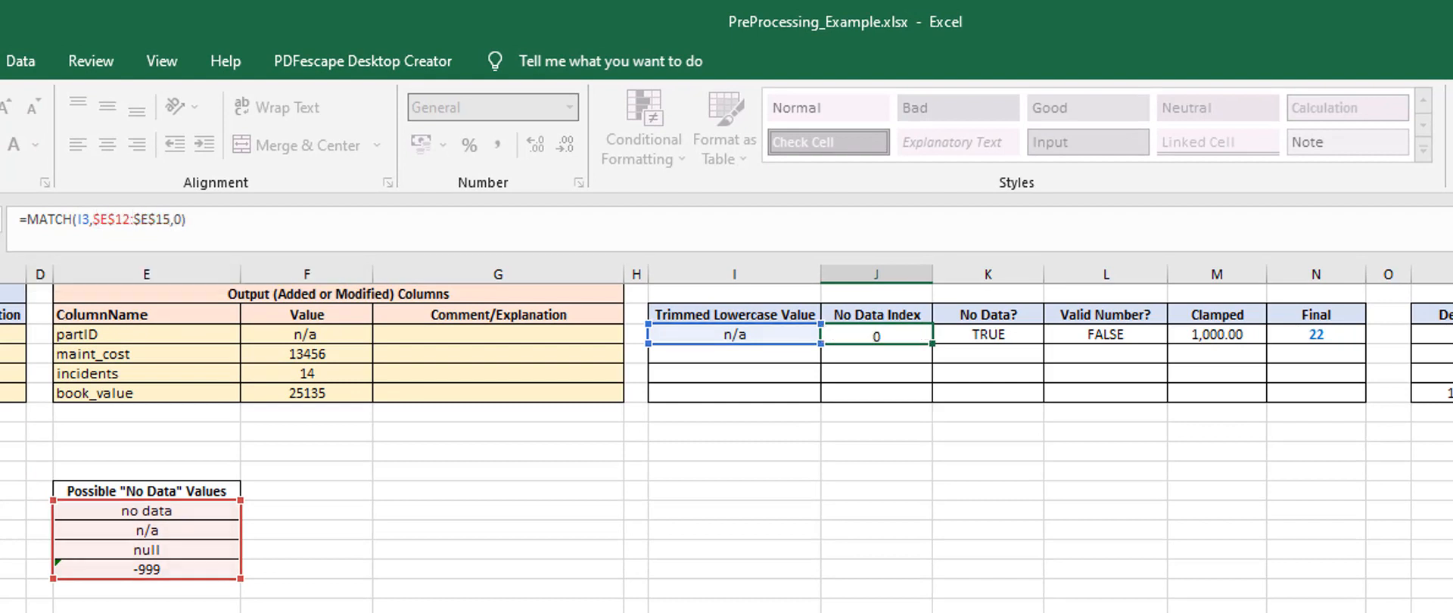
Check the cell references in the partID row's helper formulas and the list of possible no-data values
{"action": "key", "text": "Up"}
{"action": "key", "text": "Right"}
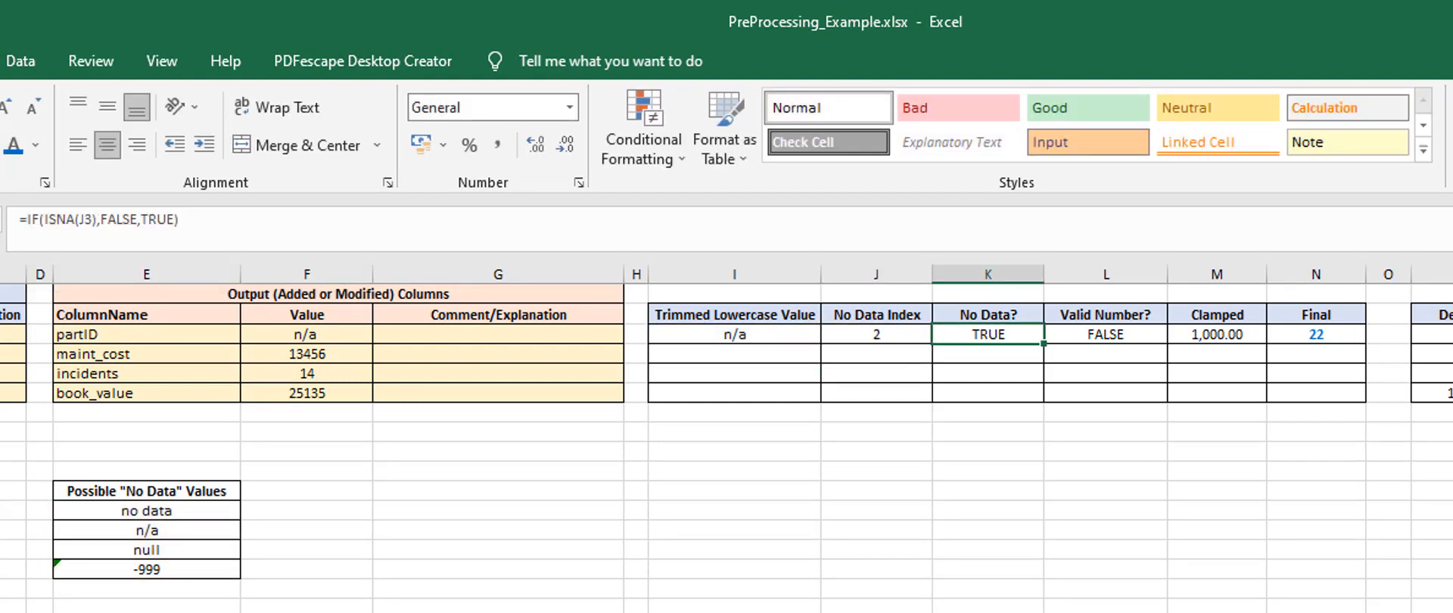
{"action": "key", "text": "Right"}
{"action": "key", "text": "Right"}
{"action": "key", "text": "Right"}
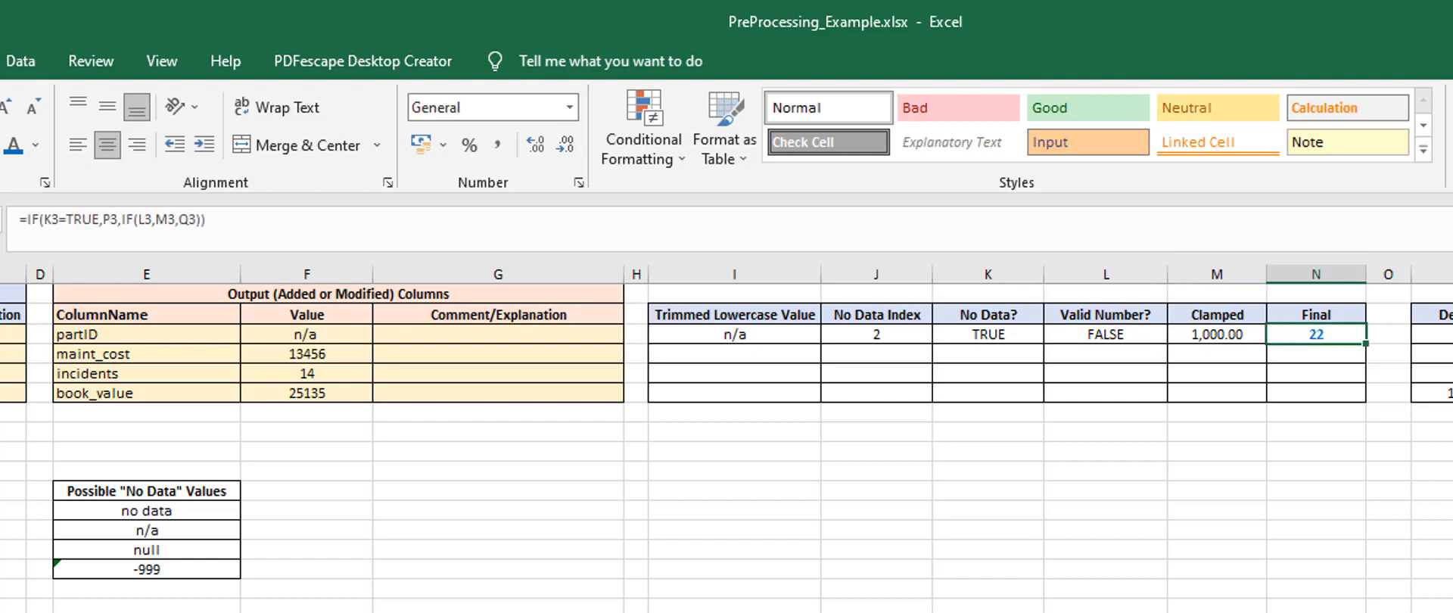
{"action": "key", "text": "Left"}
{"action": "key", "text": "Right"}
{"action": "key", "text": "Left"}
{"action": "key", "text": "Left"}
{"action": "key", "text": "Left"}
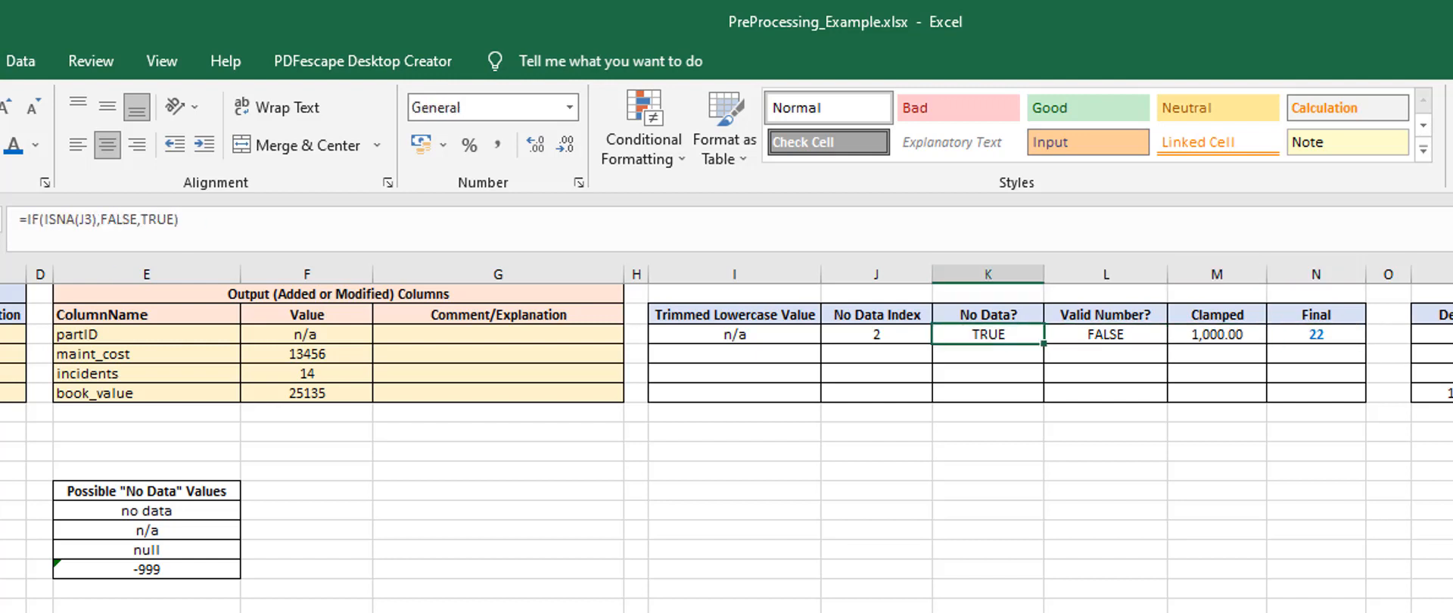
{"action": "left_click", "coordinate": [836, 337]}
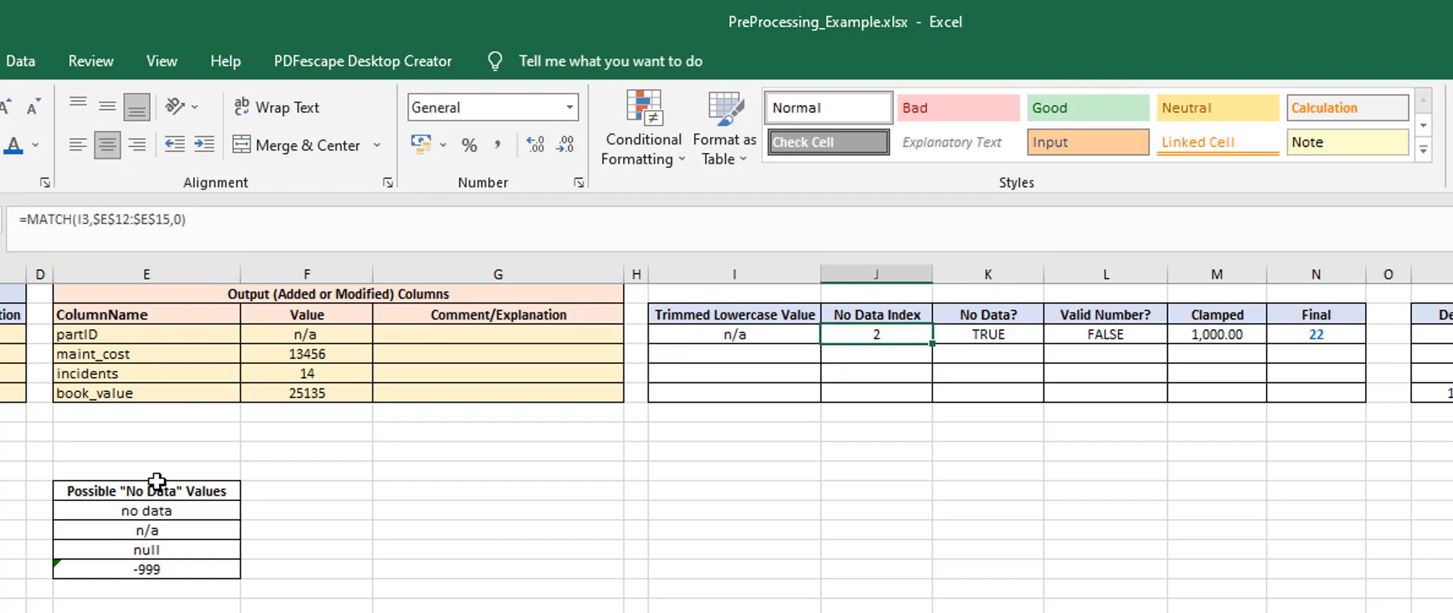
{"action": "left_click_drag", "start_coordinate": [148, 512], "coordinate": [147, 585]}
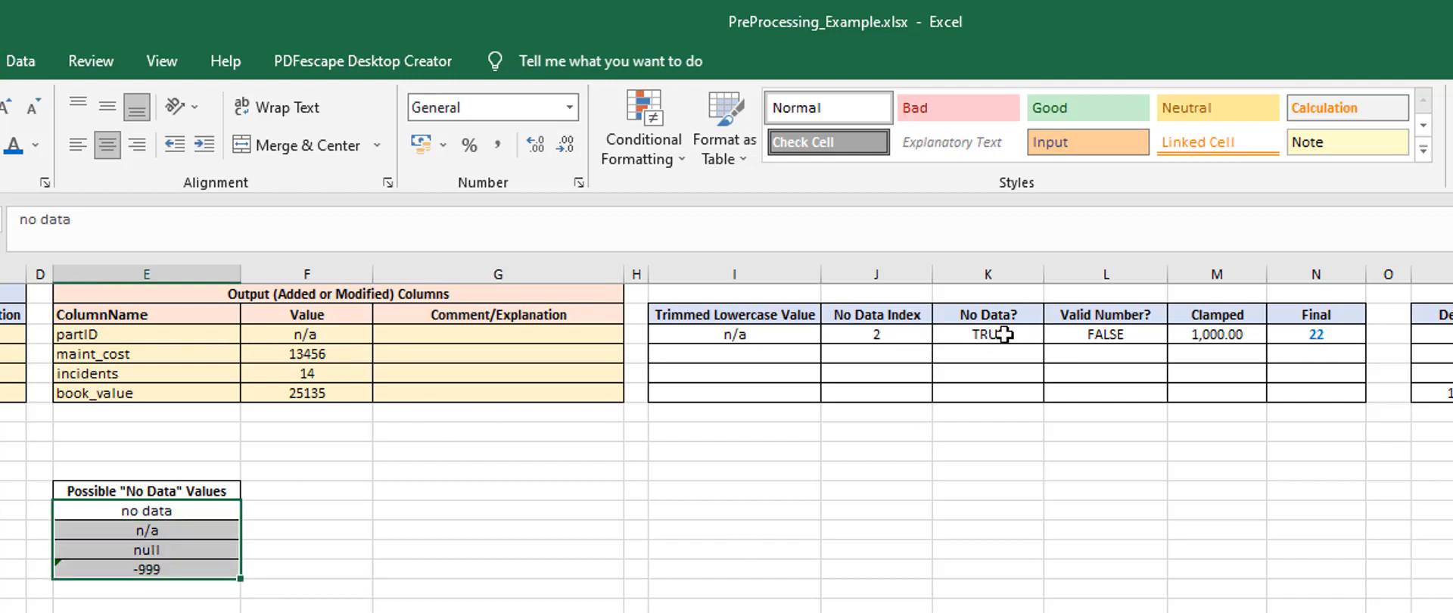
Fill the partID row's helper formulas, from Trimmed Lowercase Value to Final, down through the book_value row
{"action": "left_click_drag", "start_coordinate": [732, 334], "coordinate": [1363, 395]}
{"action": "left_click", "coordinate": [1262, 561]}
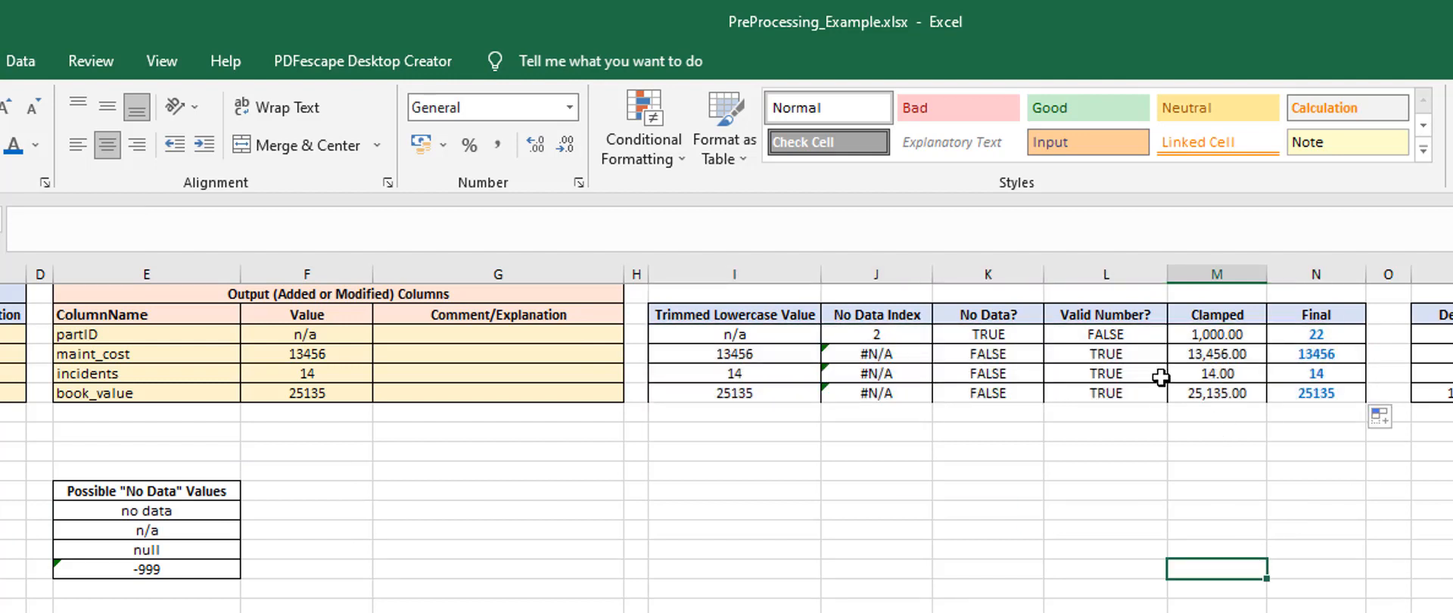
{"action": "left_click", "coordinate": [1319, 336]}
{"action": "left_click_drag", "start_coordinate": [1318, 336], "coordinate": [701, 394]}
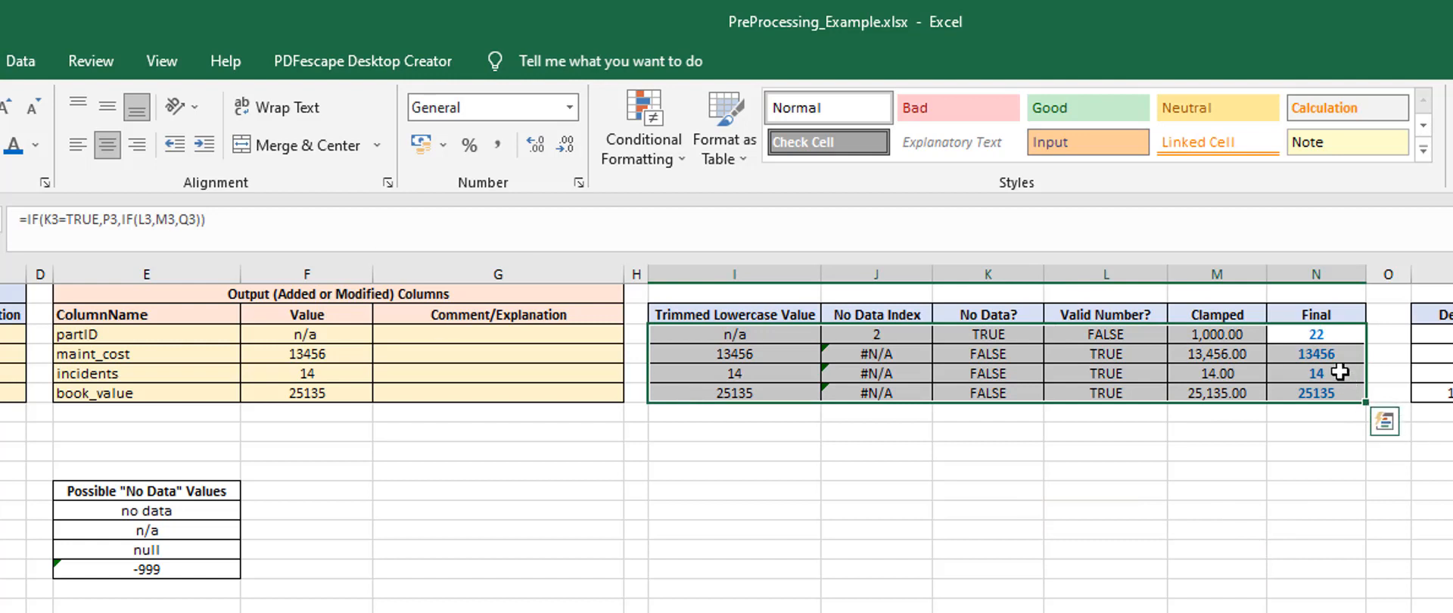
{"action": "left_click", "coordinate": [1317, 336]}
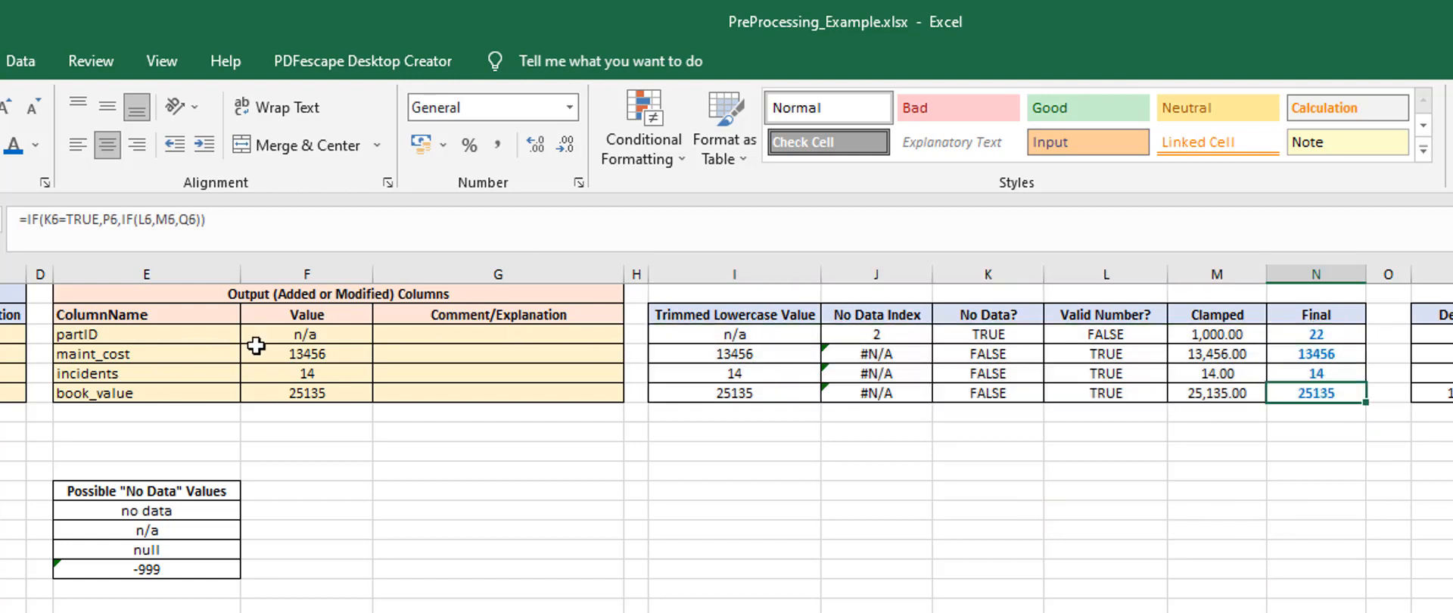
Link the partID output value to its Final result with =N3 and fill the formula down through the book_value row
{"action": "left_click", "coordinate": [307, 333]}
{"action": "type", "text": "="}
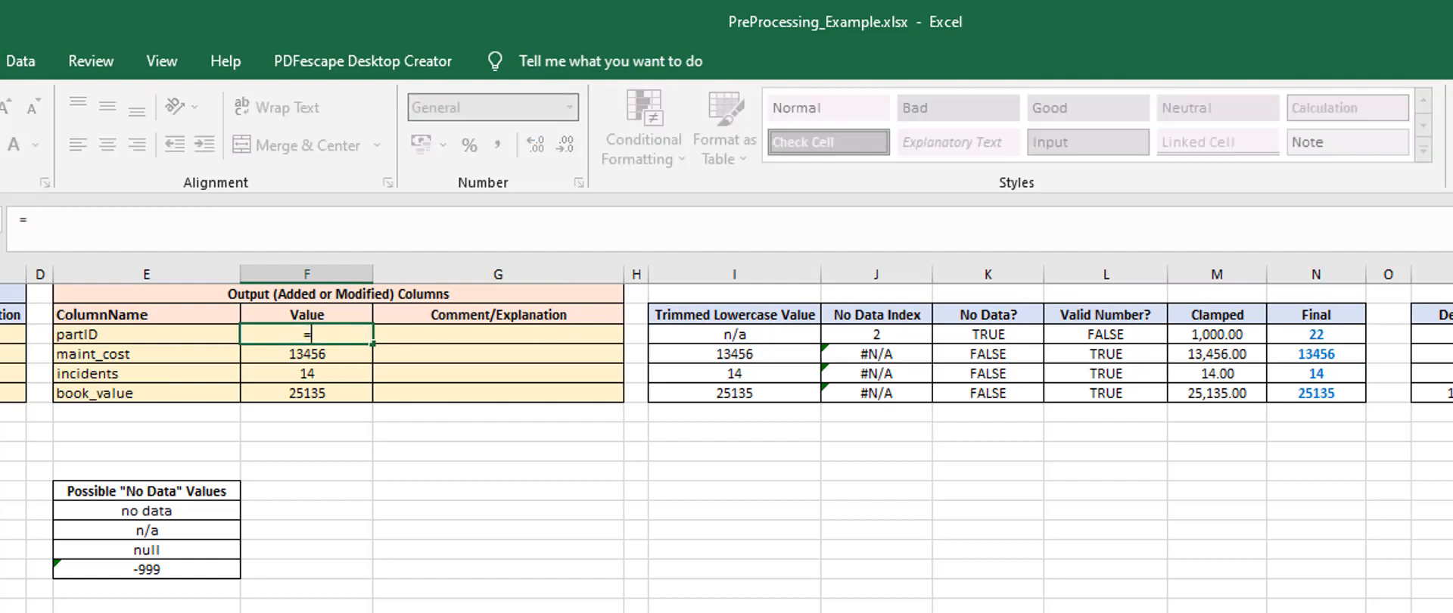
{"action": "left_click", "coordinate": [1309, 334]}
{"action": "key", "text": "Return"}
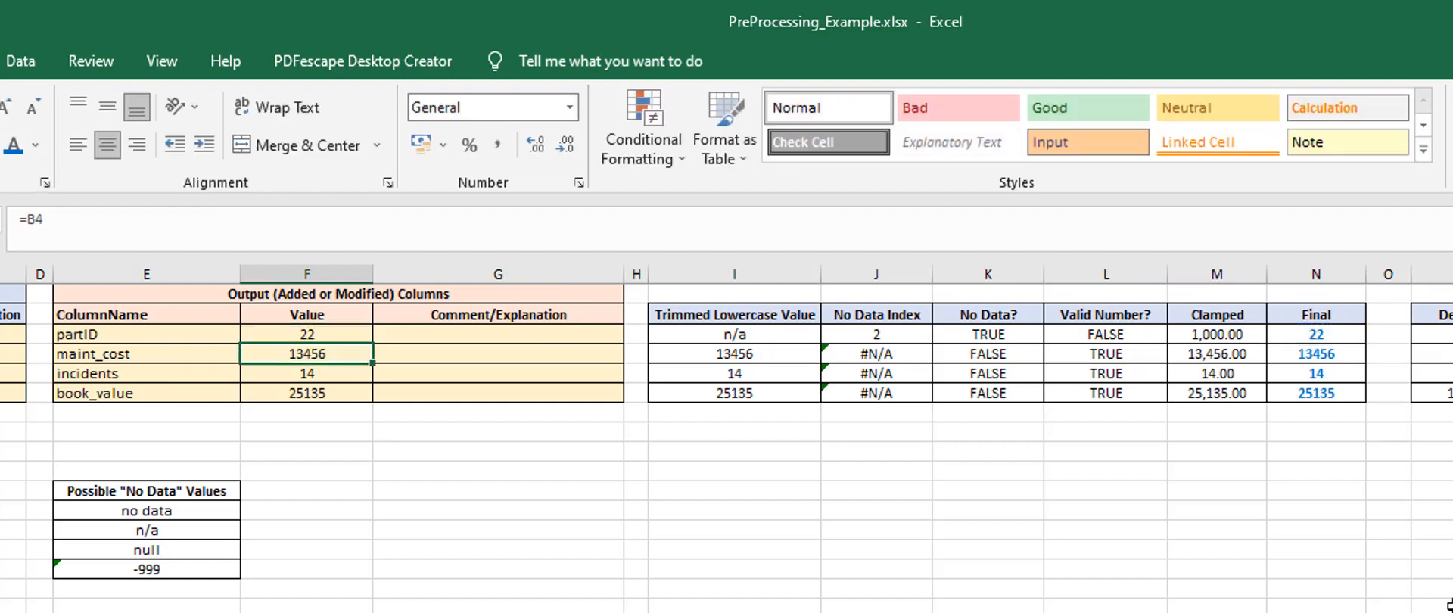
{"action": "key", "text": "Up"}
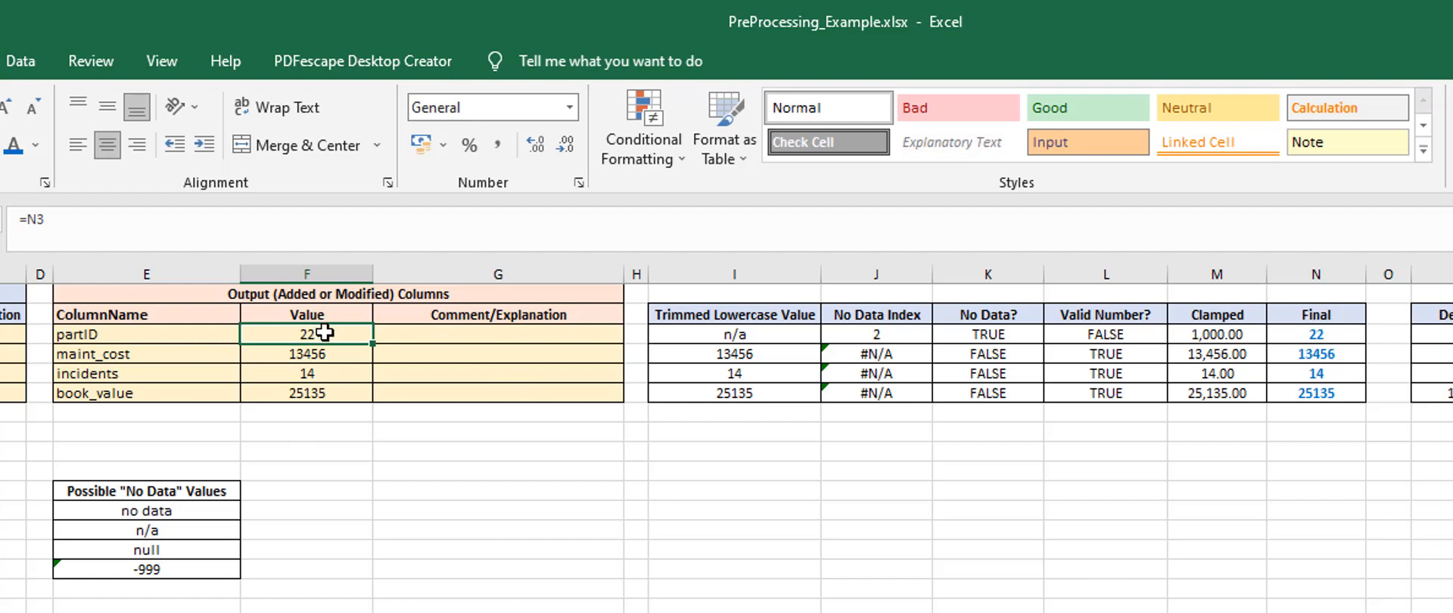
{"action": "type", "text": "="}
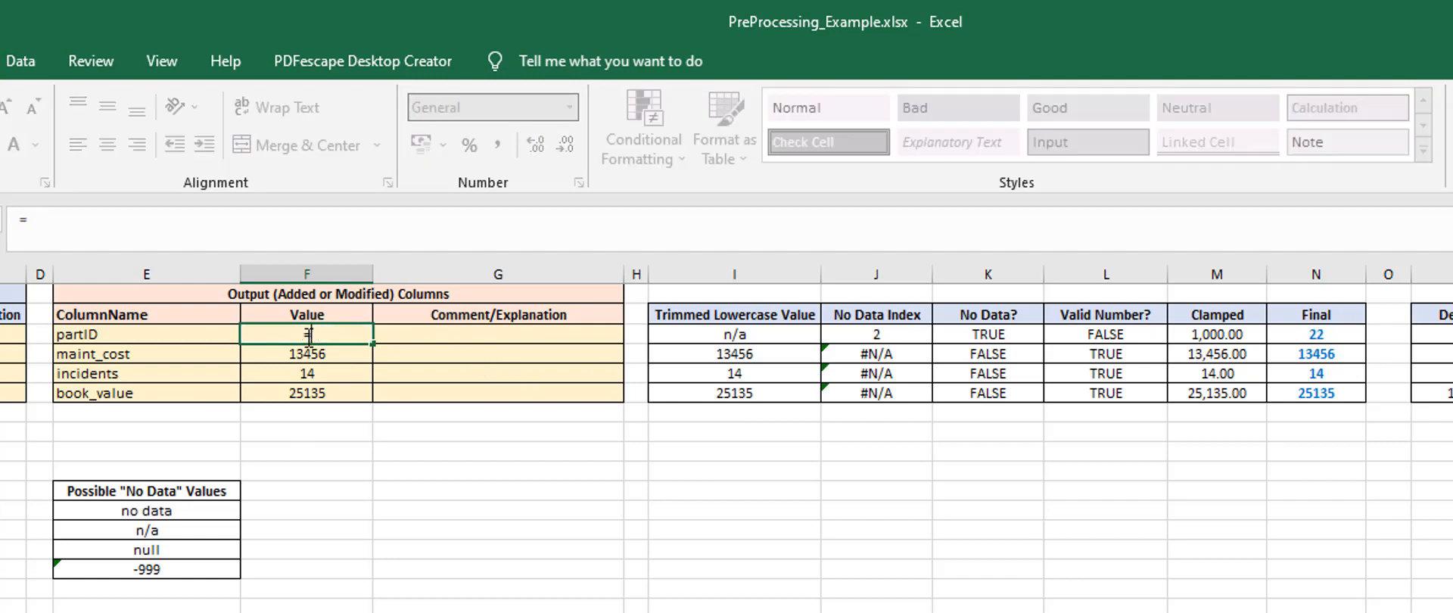
{"action": "left_click", "coordinate": [1307, 334]}
{"action": "key", "text": "Return"}
{"action": "key", "text": "Up"}
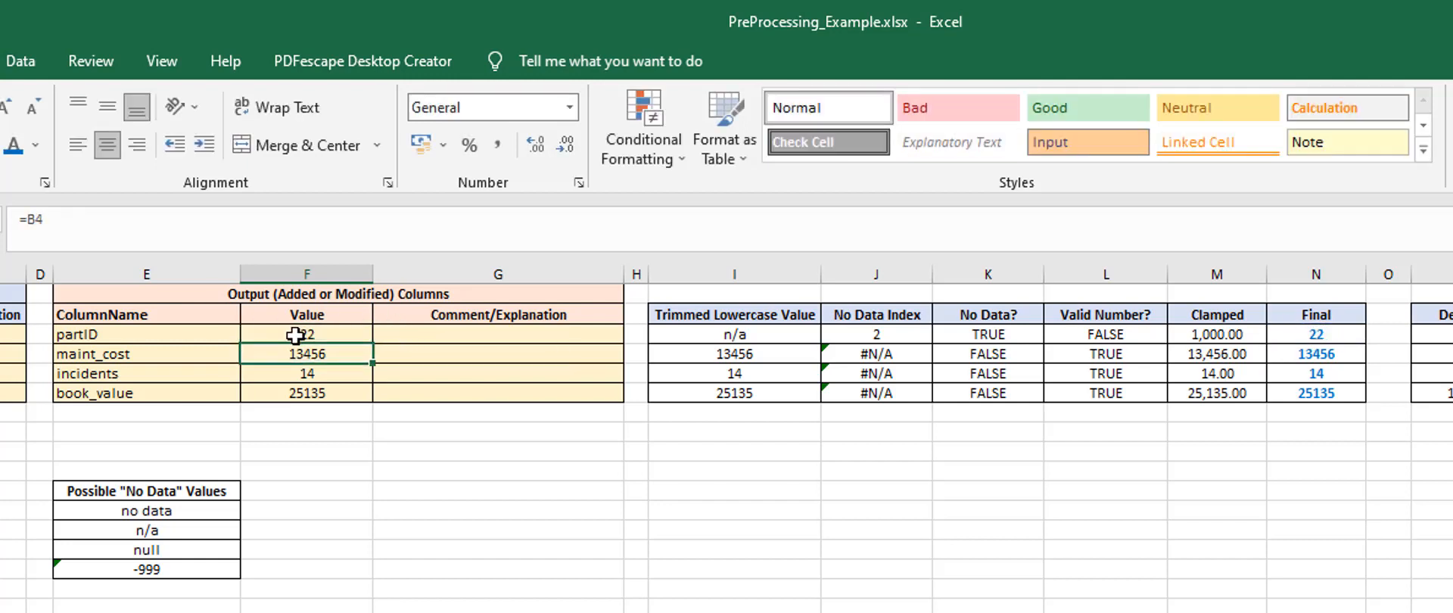
{"action": "double_click", "coordinate": [374, 344]}
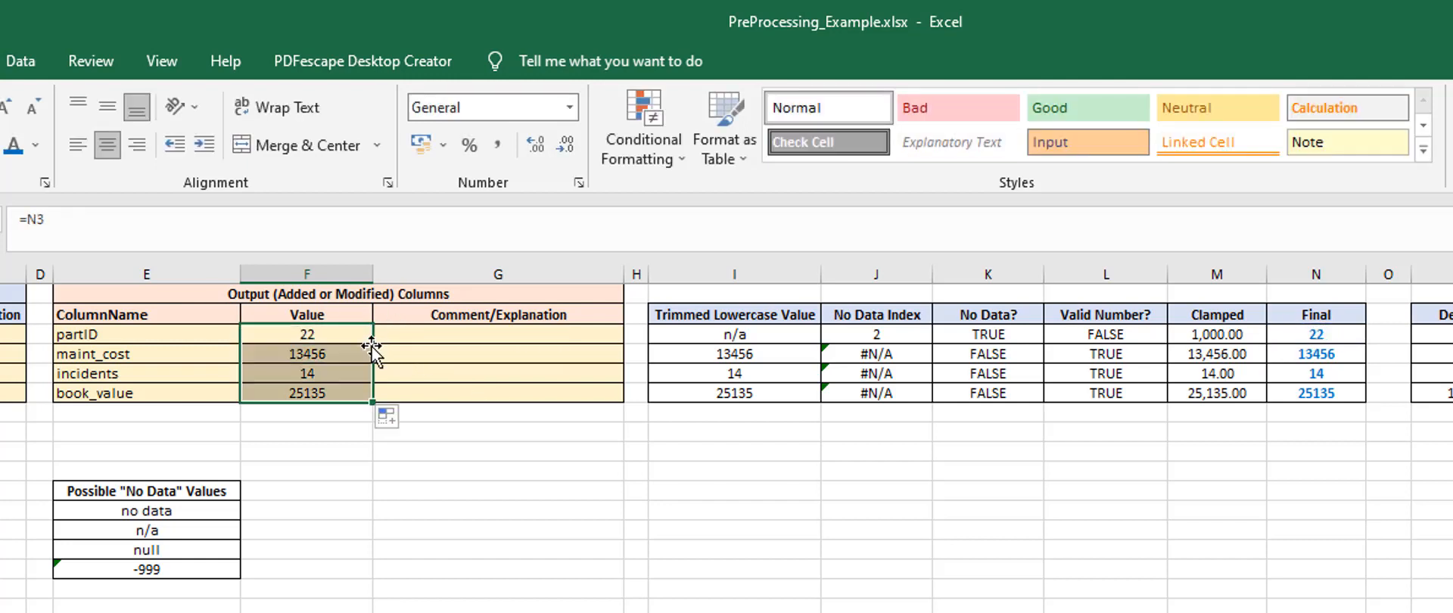
{"action": "left_click", "coordinate": [1058, 532]}
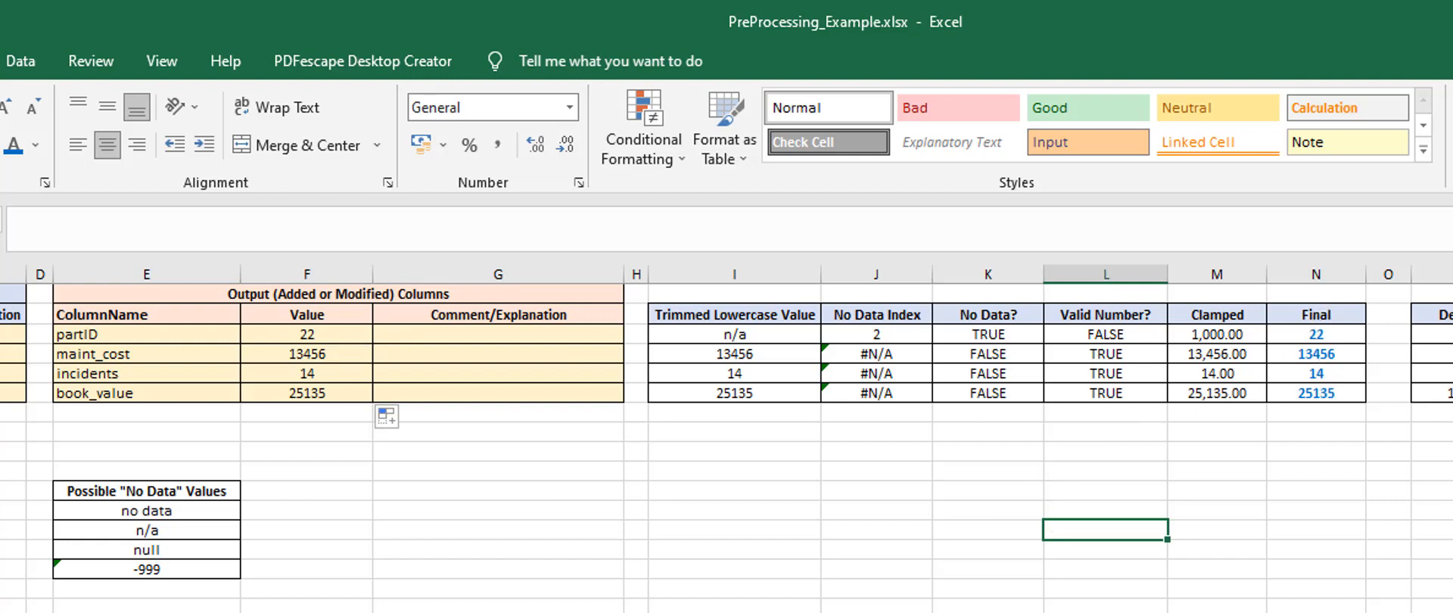
Test the error handling by entering my auntie as the maint_cost input value and check its output value
{"action": "left_click", "coordinate": [1, 354]}
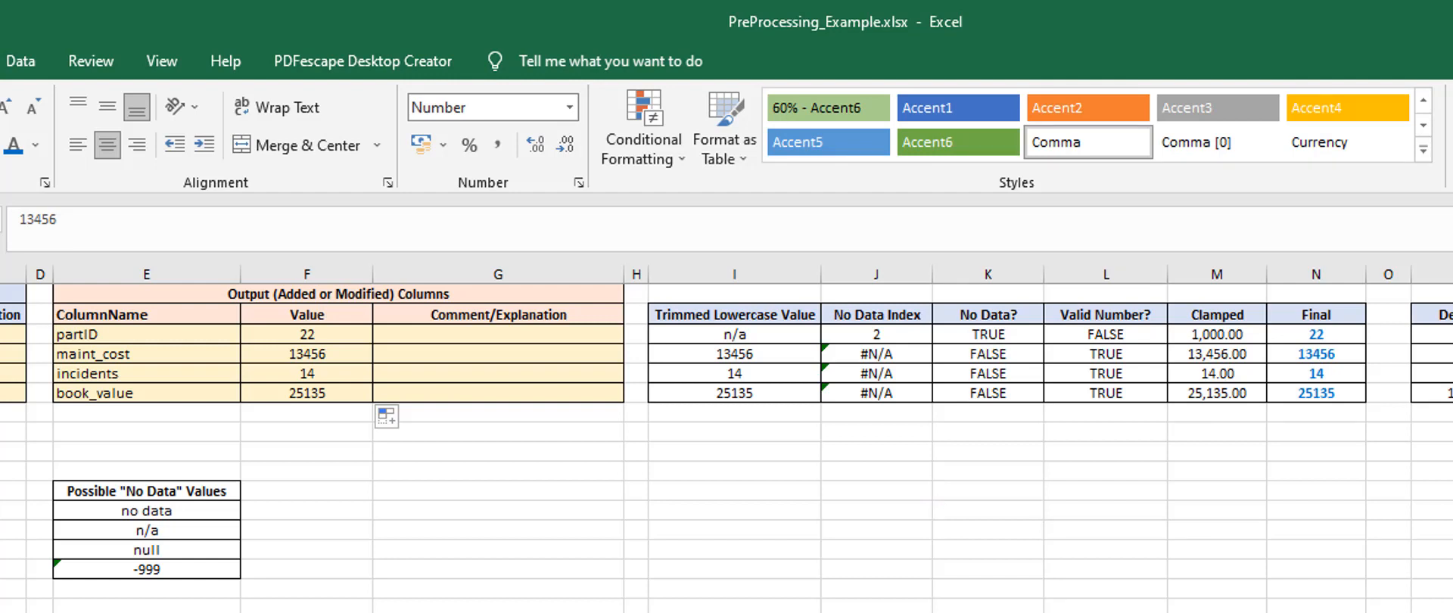
{"action": "type", "text": "my auntie"}
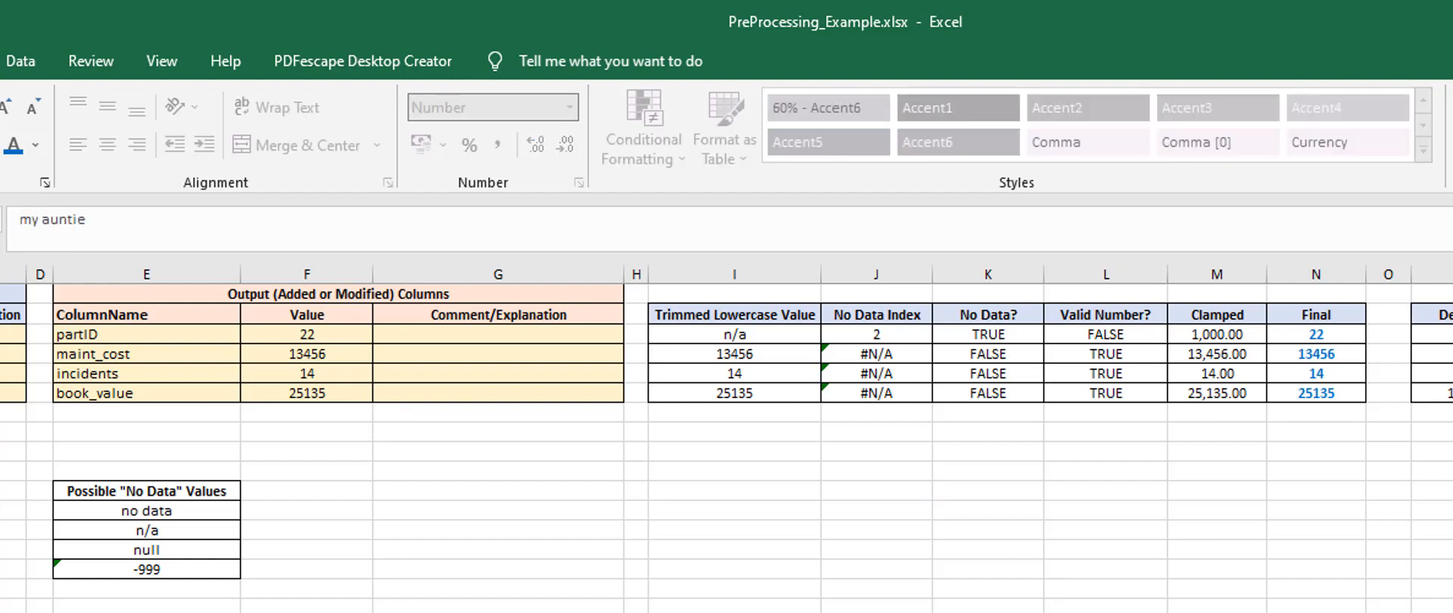
{"action": "key", "text": "ctrl+Return"}
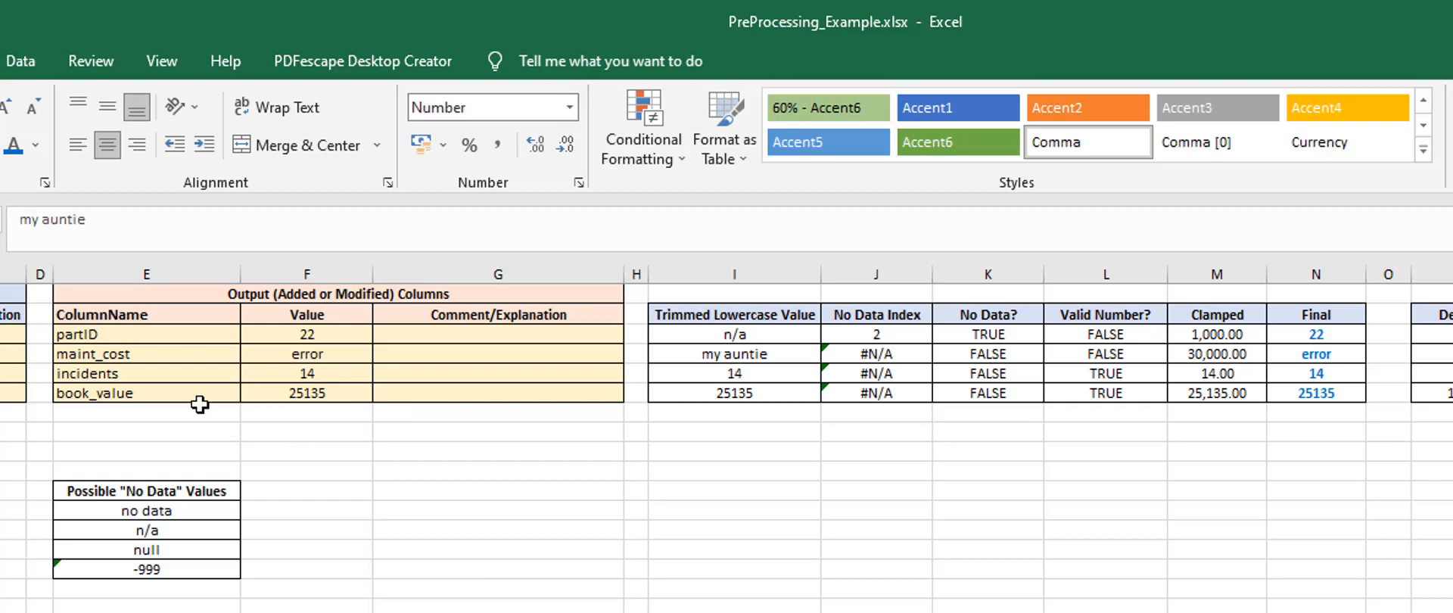
{"action": "left_click", "coordinate": [290, 355]}
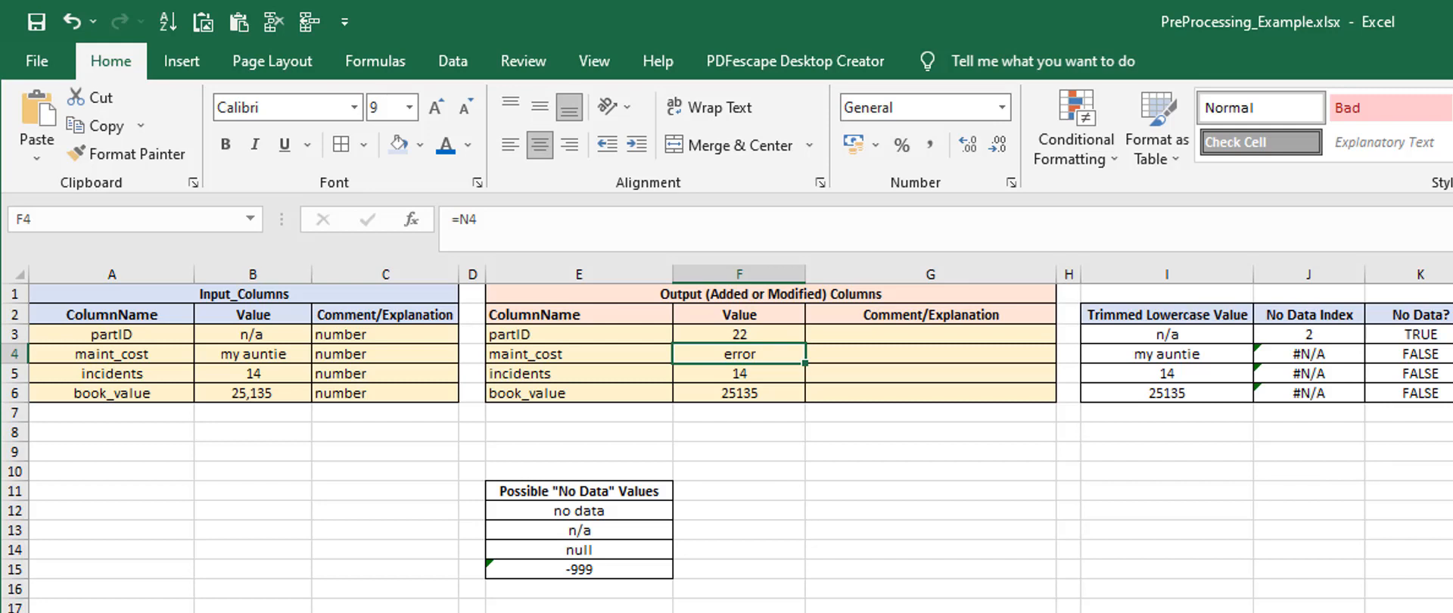
{"action": "left_click", "coordinate": [220, 354]}
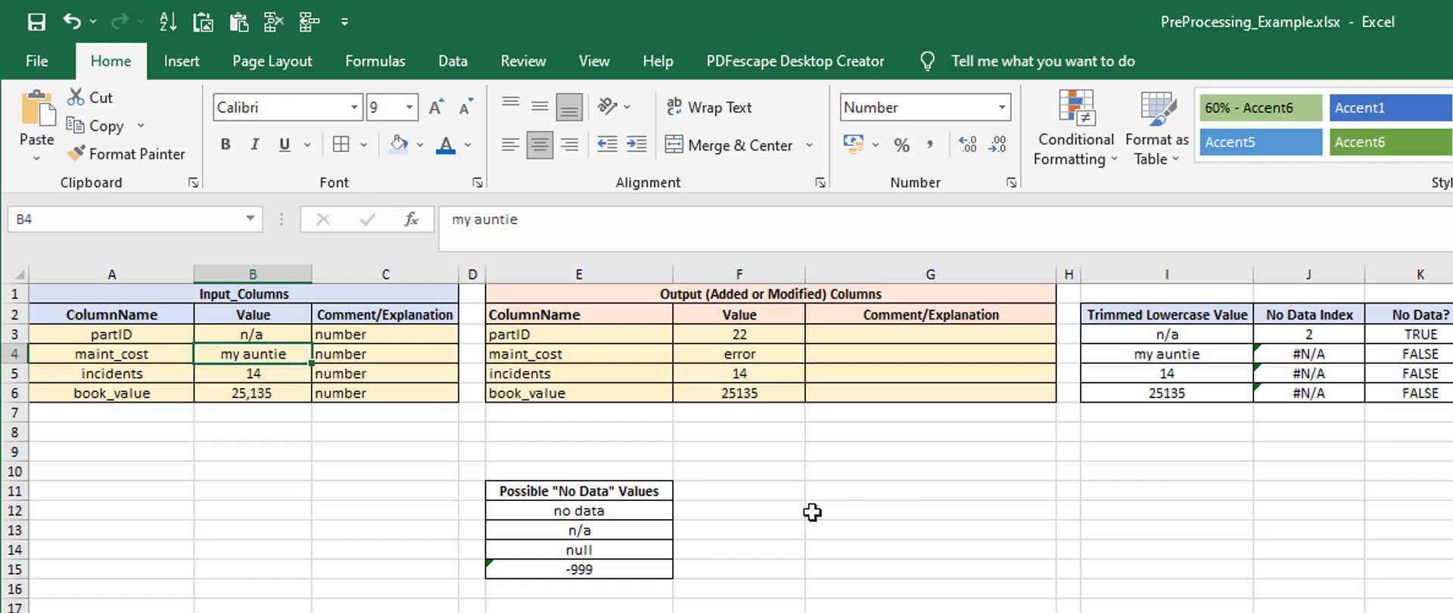
{"action": "left_click", "coordinate": [1172, 498]}
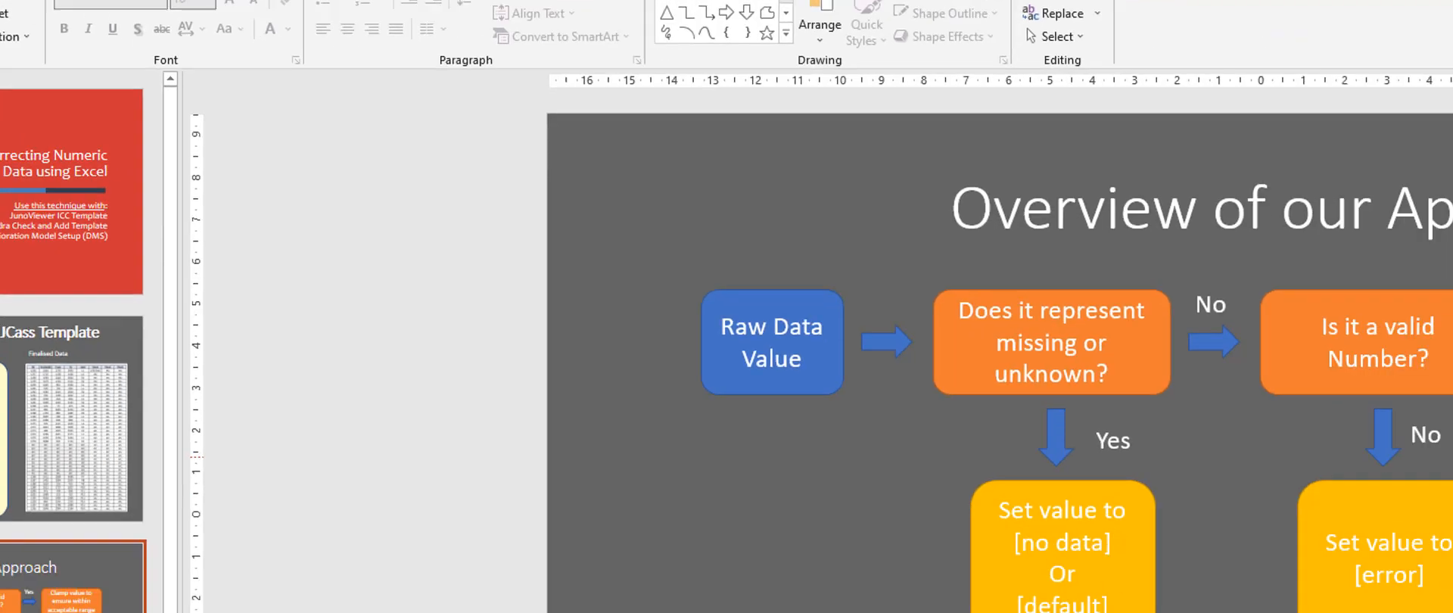
Switch to the PowerPoint presentation and go back to its title slide
{"action": "key", "text": "shift+F5"}
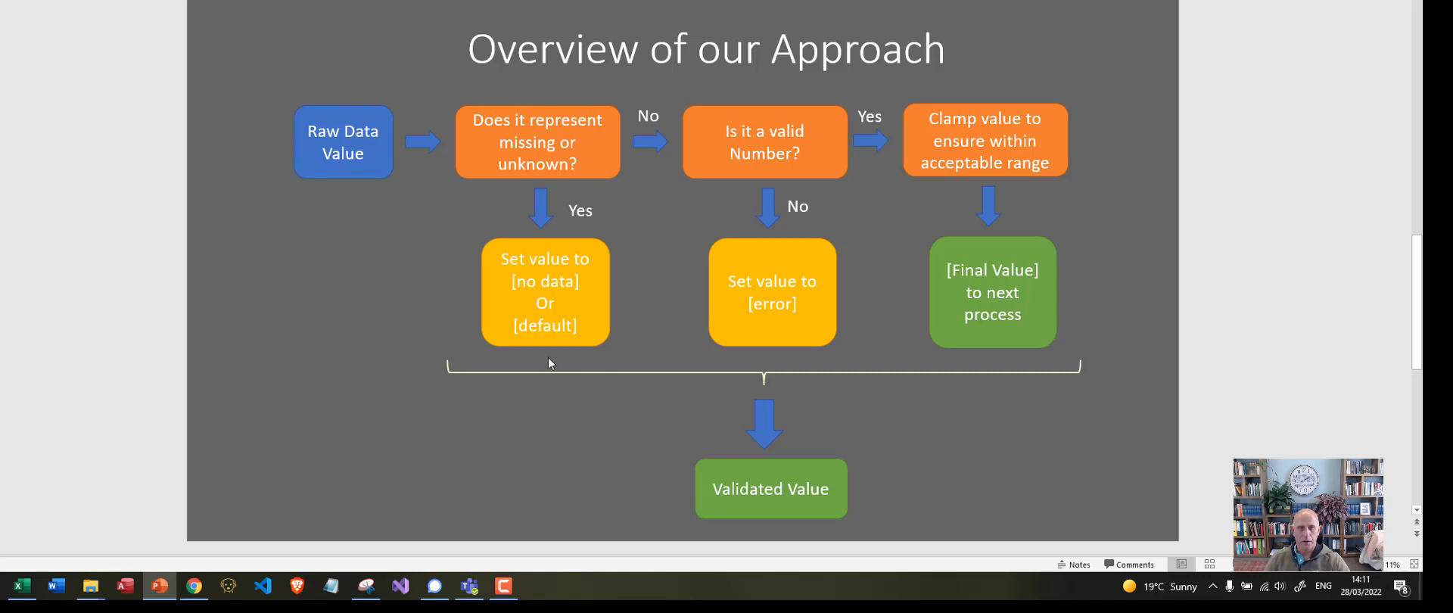
{"action": "scroll", "coordinate": [117, 277], "scroll_direction": "up", "scroll_amount": 2}
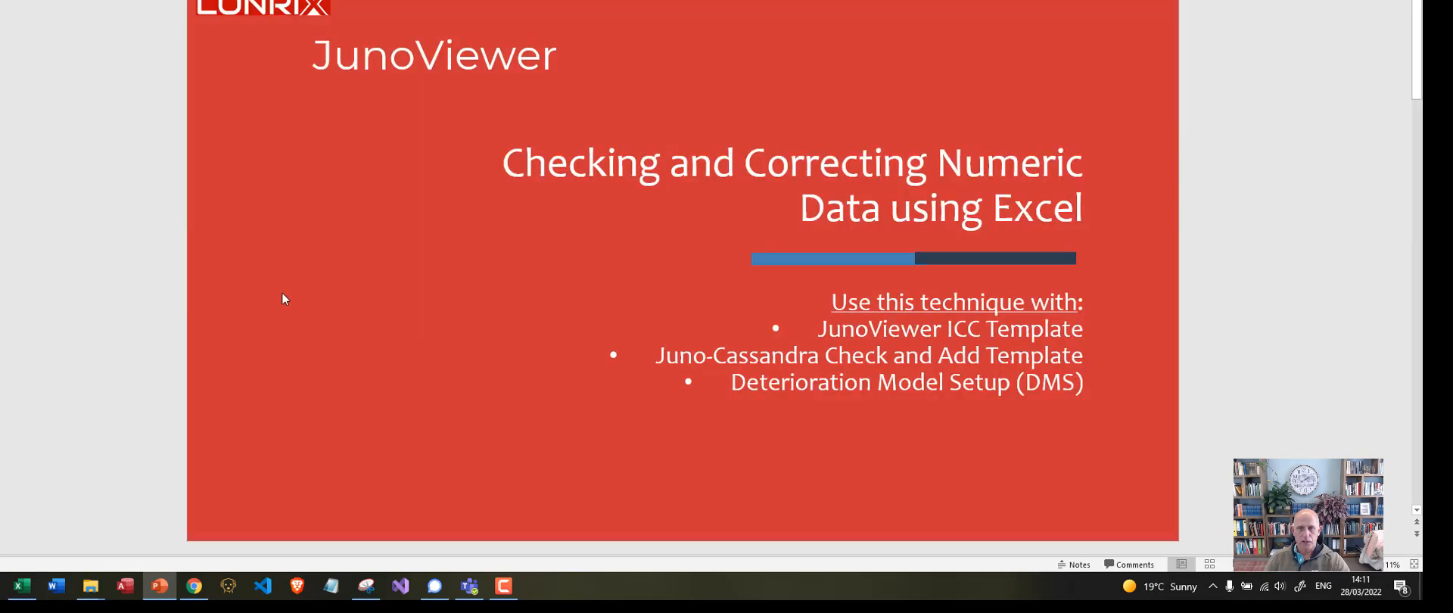